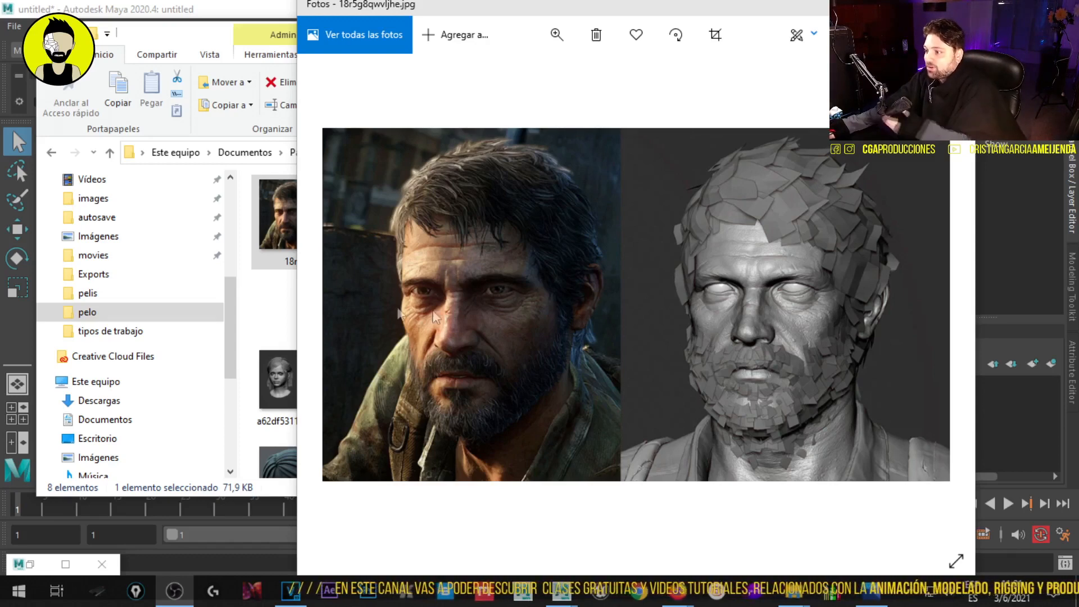
- View the hair references a62df53110cec95431ee83df6b53b62c.jpg and f6e872a705dab6f46516e0ea06ef67ca.jpg from the pelo folder, closing each one
{"action": "left_click", "coordinate": [212, 48]}
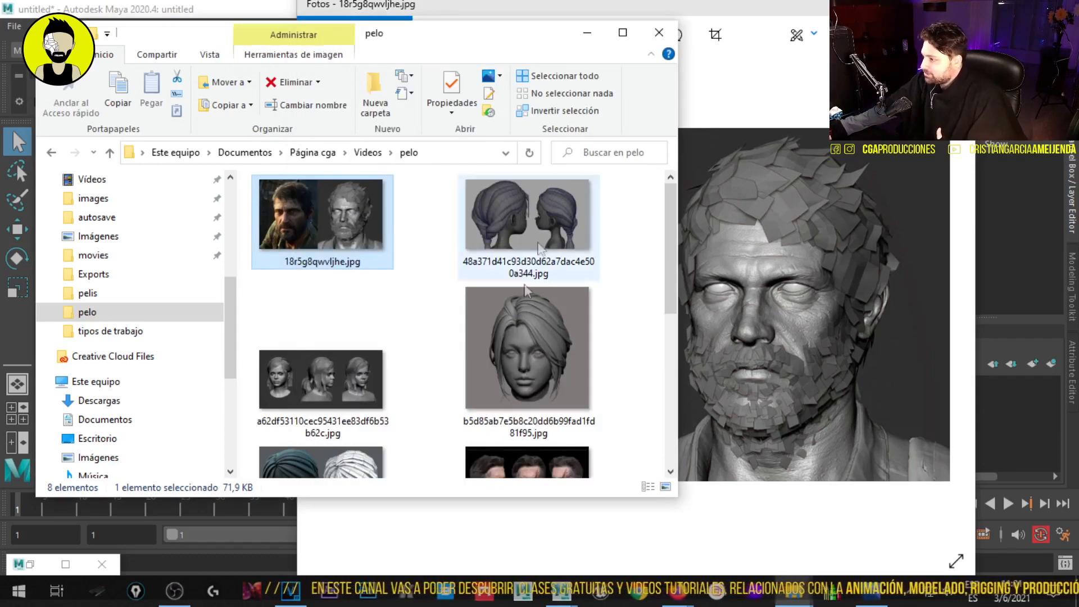
{"action": "double_click", "coordinate": [322, 400]}
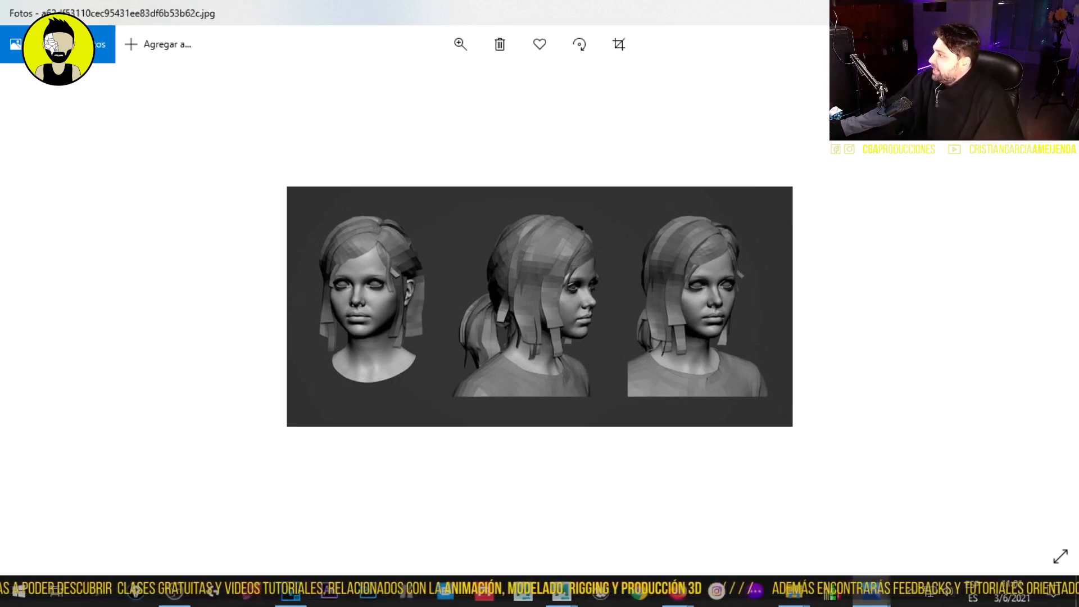
{"action": "left_click", "coordinate": [1061, 13]}
{"action": "scroll", "coordinate": [515, 369], "scroll_direction": "down", "scroll_amount": 1}
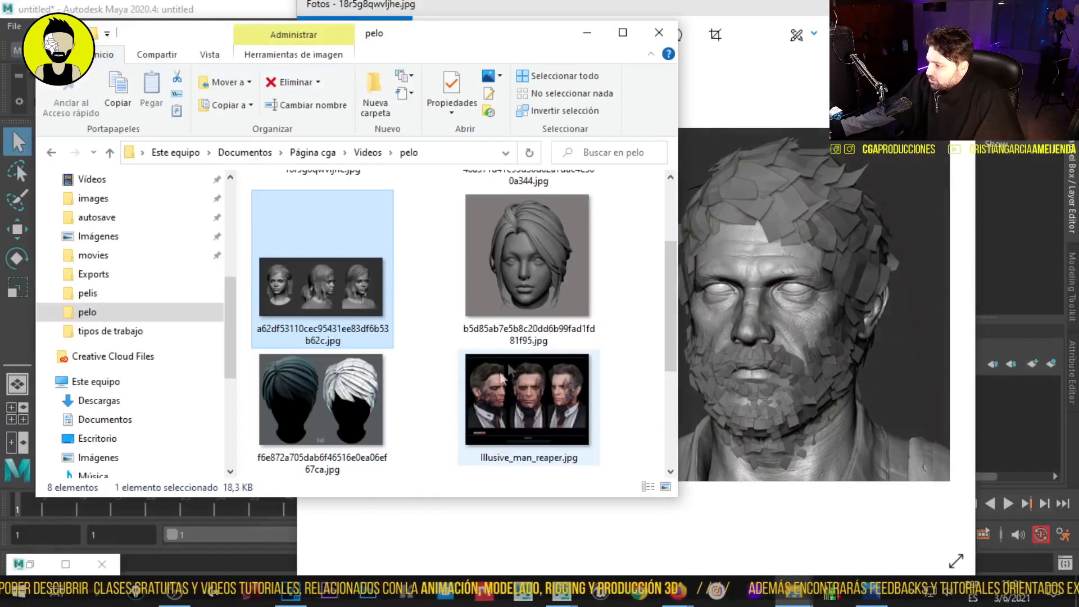
{"action": "left_click", "coordinate": [359, 401]}
{"action": "double_click", "coordinate": [360, 402]}
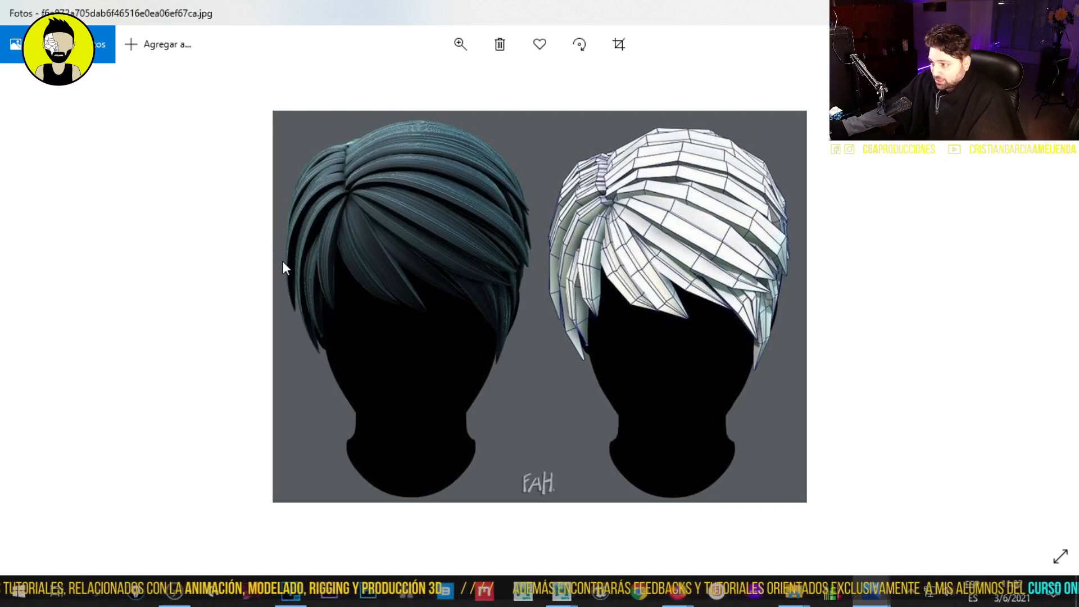
{"action": "left_click", "coordinate": [1060, 11]}
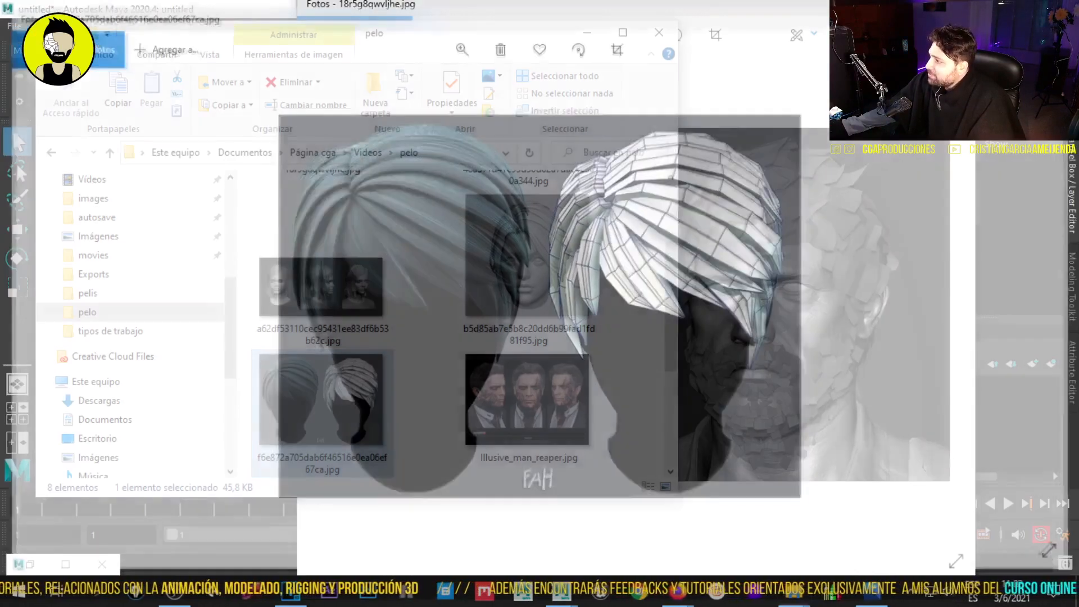
- View 48a371d41c93d30d62a7dac4e500a344.jpg from the pelo folder and open Illusive_man_reaper.jpg
{"action": "scroll", "coordinate": [441, 335], "scroll_direction": "up", "scroll_amount": 2}
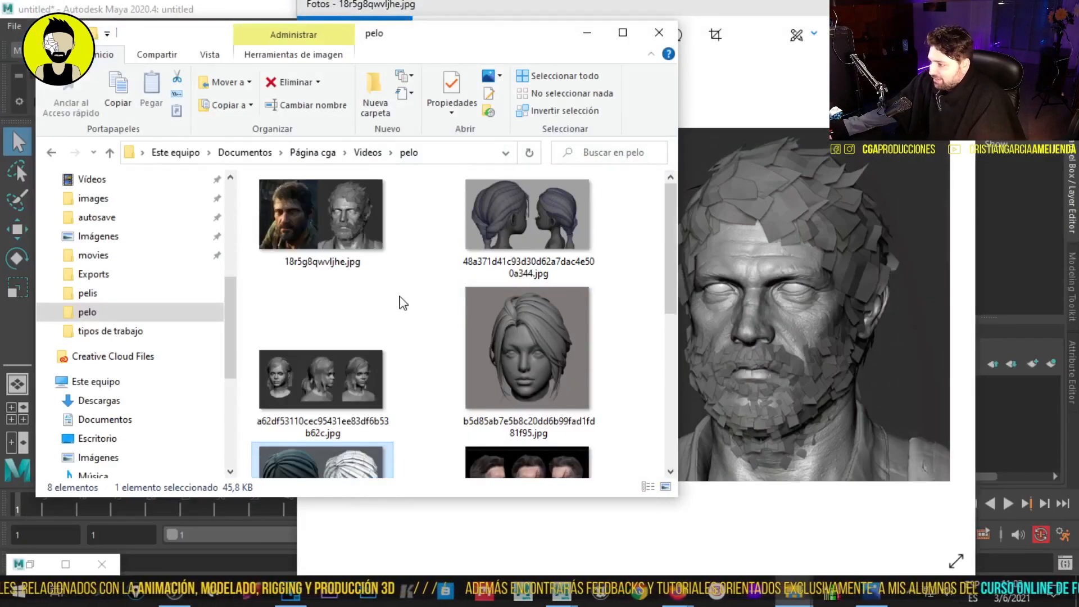
{"action": "double_click", "coordinate": [500, 229]}
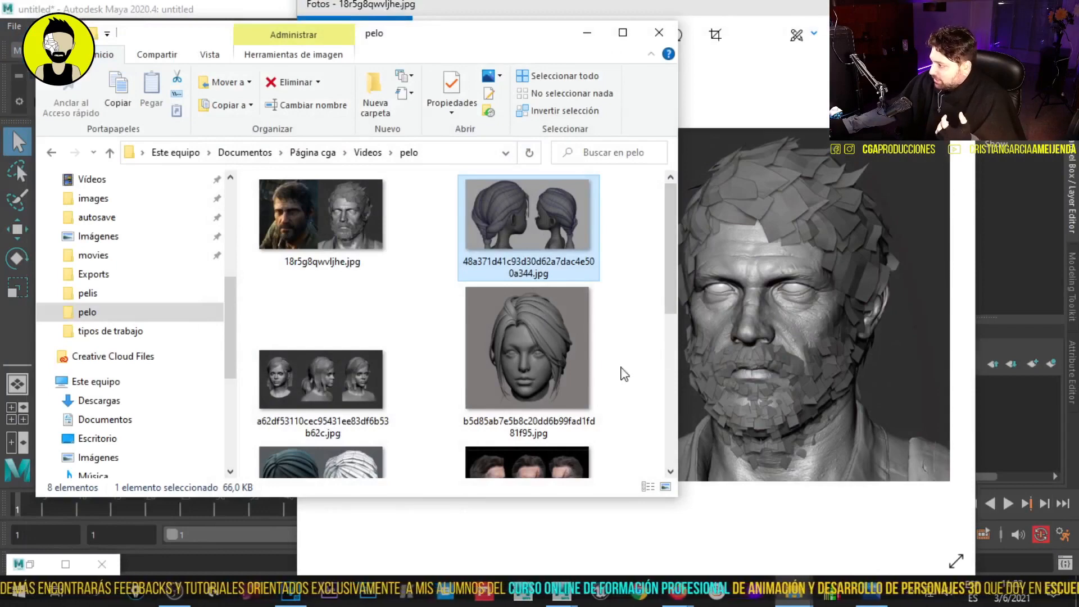
{"action": "scroll", "coordinate": [621, 372], "scroll_direction": "down", "scroll_amount": 3}
{"action": "double_click", "coordinate": [566, 396]}
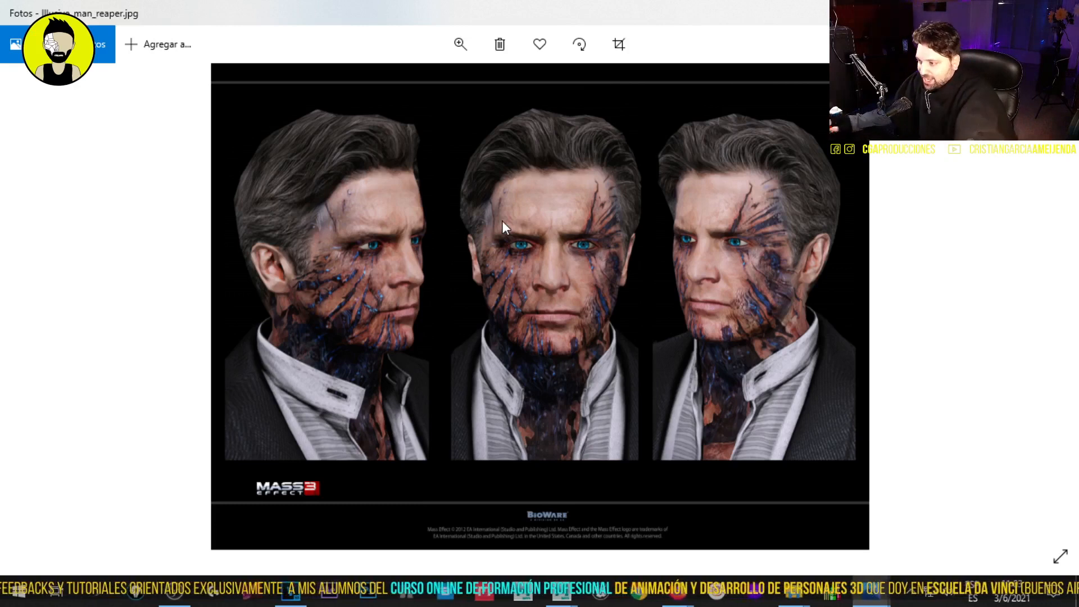
- Start the screen annotation tool and trace the forehead hairline of the three-quarter head facing right, with the pen in yellow
{"action": "left_click", "coordinate": [139, 589]}
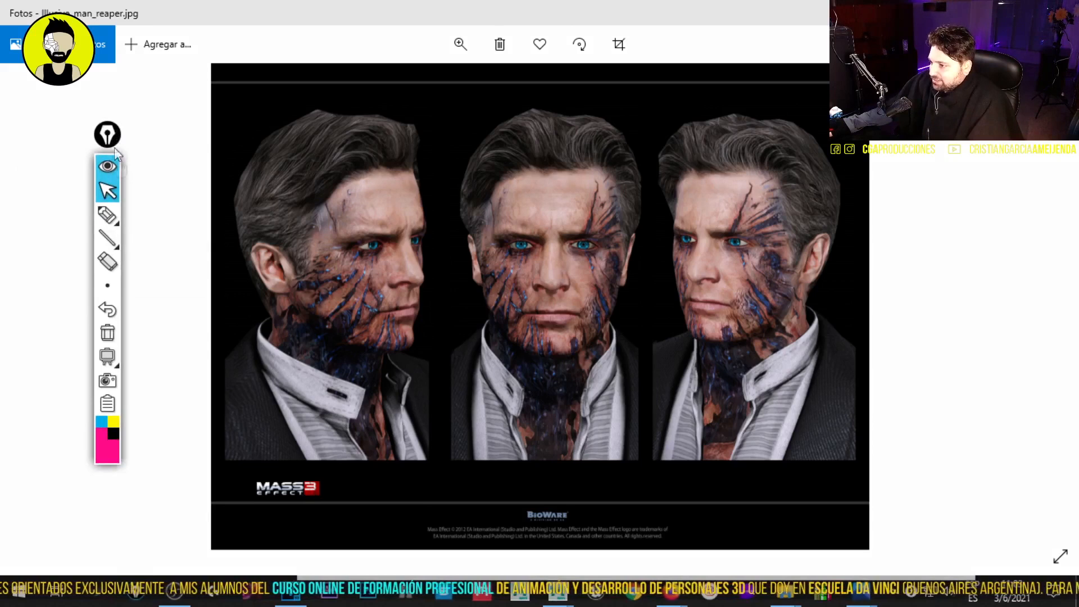
{"action": "left_click", "coordinate": [111, 217]}
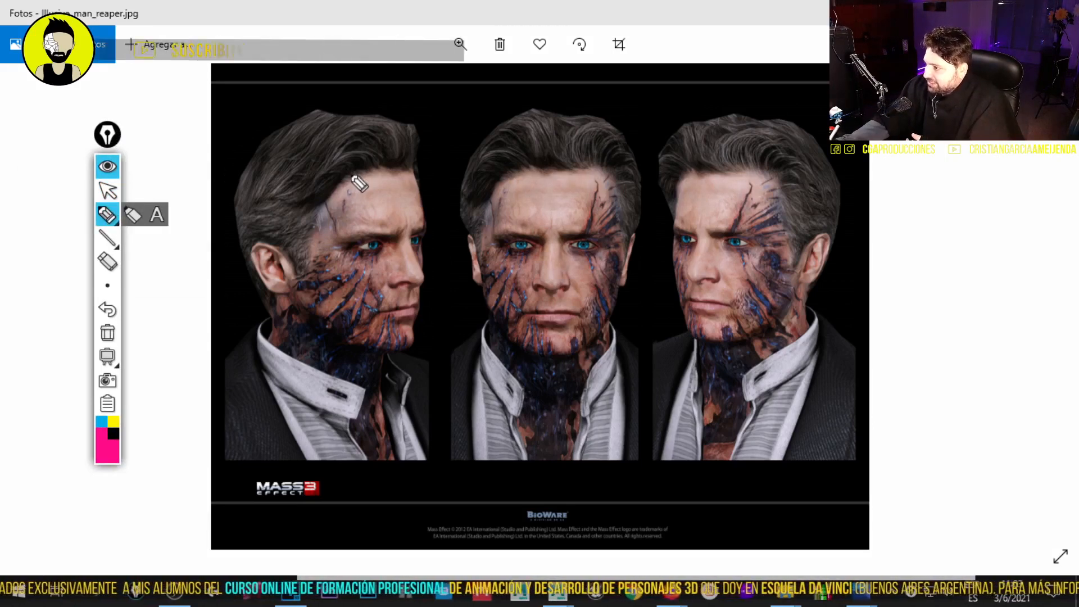
{"action": "left_click_drag", "start_coordinate": [336, 183], "coordinate": [356, 173]}
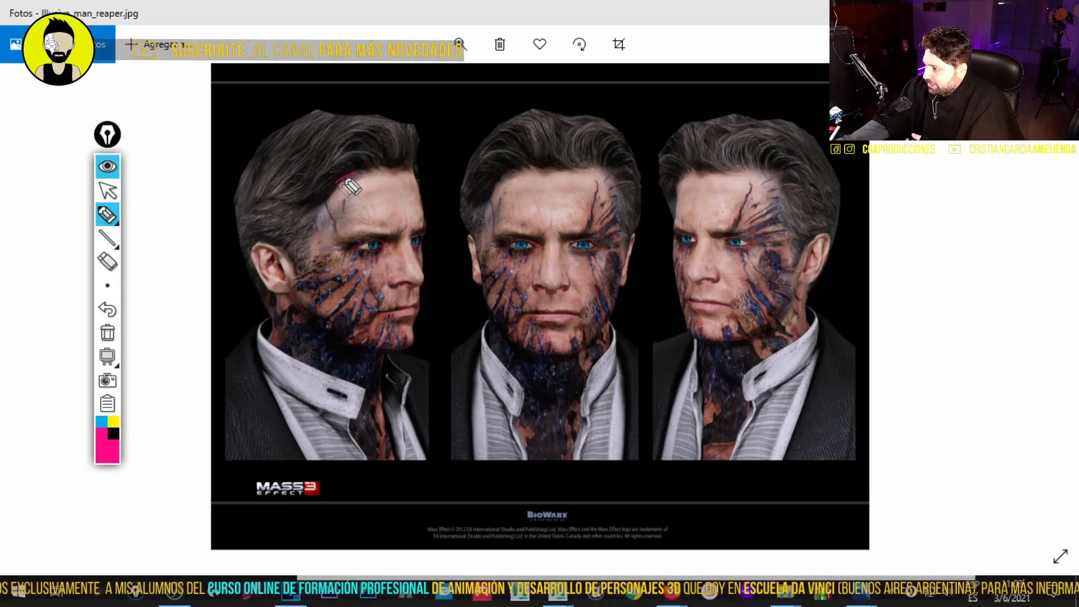
{"action": "left_click", "coordinate": [114, 422]}
{"action": "mouse_move", "coordinate": [328, 191]}
{"action": "left_mouse_down"}
{"action": "mouse_move", "coordinate": [378, 170]}
{"action": "mouse_move", "coordinate": [302, 236]}
{"action": "left_mouse_up"}
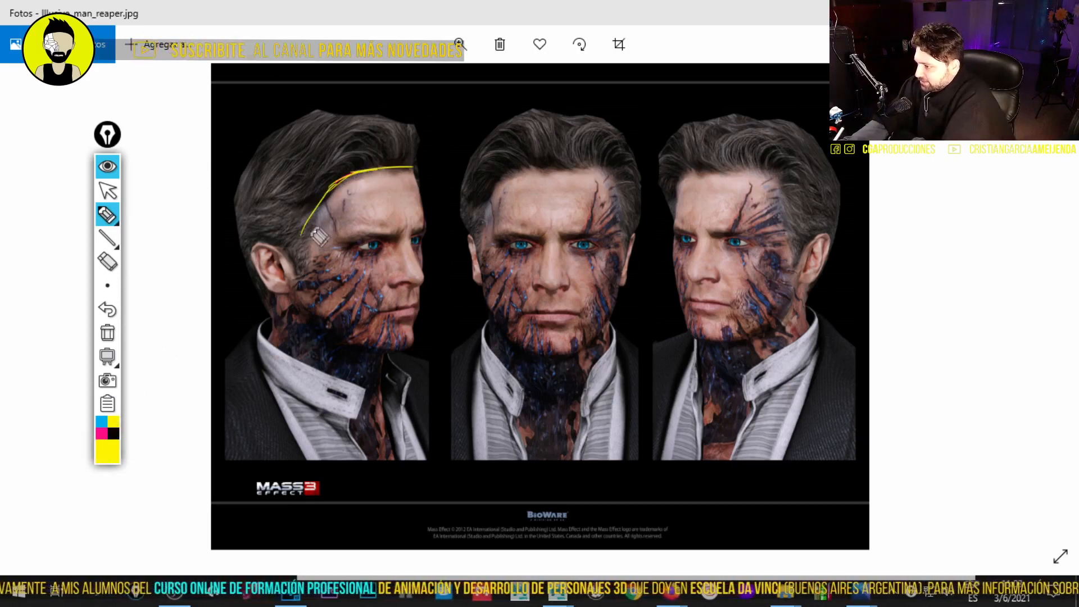
- Sketch yellow topology lines over the same head: back hair boundary, loops around eye and mouth, and cheek and forehead flow lines
{"action": "mouse_move", "coordinate": [398, 171]}
{"action": "left_mouse_down"}
{"action": "mouse_move", "coordinate": [313, 180]}
{"action": "mouse_move", "coordinate": [258, 212]}
{"action": "mouse_move", "coordinate": [265, 344]}
{"action": "left_mouse_up"}
{"action": "left_click_drag", "start_coordinate": [360, 252], "coordinate": [381, 254]}
{"action": "mouse_move", "coordinate": [419, 307]}
{"action": "left_mouse_down"}
{"action": "mouse_move", "coordinate": [406, 293]}
{"action": "mouse_move", "coordinate": [388, 298]}
{"action": "mouse_move", "coordinate": [371, 241]}
{"action": "mouse_move", "coordinate": [363, 264]}
{"action": "left_mouse_up"}
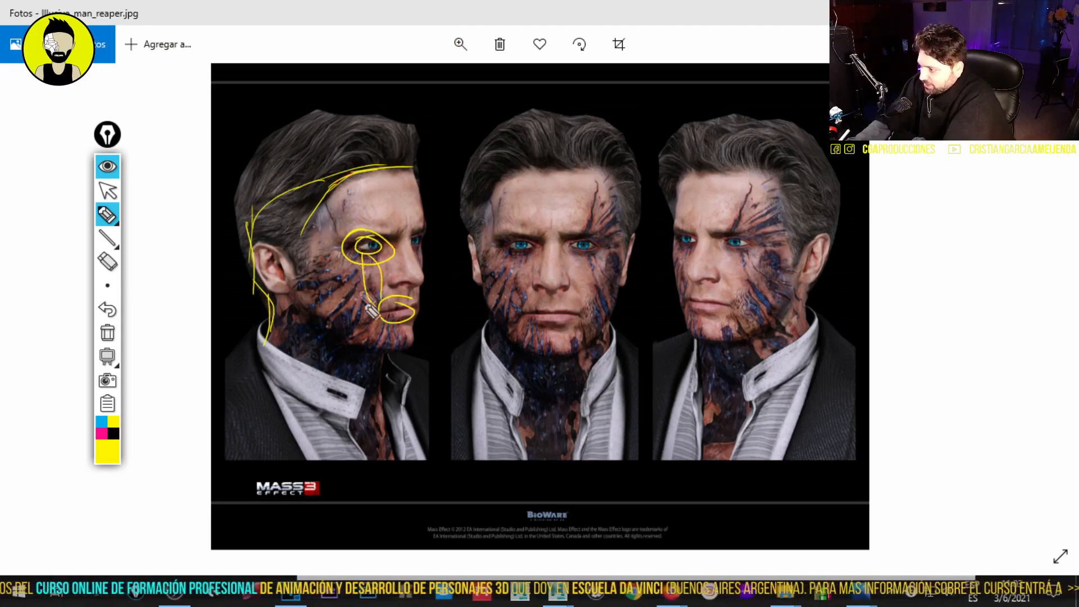
{"action": "left_click_drag", "start_coordinate": [376, 310], "coordinate": [282, 262]}
{"action": "left_click_drag", "start_coordinate": [372, 320], "coordinate": [295, 277]}
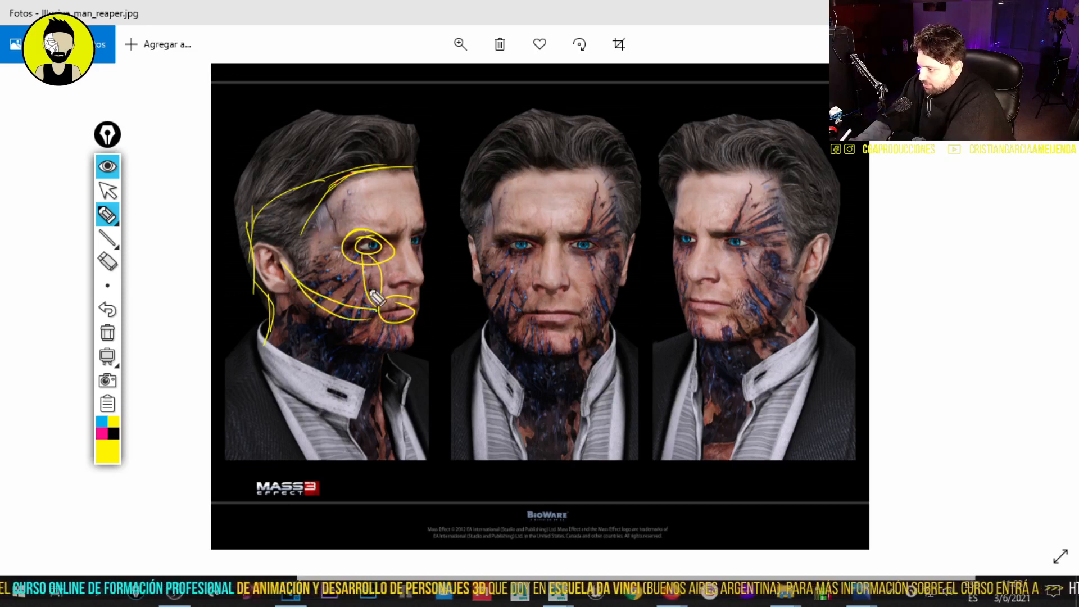
{"action": "mouse_move", "coordinate": [365, 289]}
{"action": "left_mouse_down"}
{"action": "mouse_move", "coordinate": [416, 269]}
{"action": "mouse_move", "coordinate": [372, 284]}
{"action": "mouse_move", "coordinate": [406, 260]}
{"action": "mouse_move", "coordinate": [410, 284]}
{"action": "mouse_move", "coordinate": [363, 276]}
{"action": "mouse_move", "coordinate": [298, 242]}
{"action": "mouse_move", "coordinate": [376, 236]}
{"action": "mouse_move", "coordinate": [391, 249]}
{"action": "mouse_move", "coordinate": [398, 194]}
{"action": "mouse_move", "coordinate": [408, 271]}
{"action": "mouse_move", "coordinate": [332, 229]}
{"action": "mouse_move", "coordinate": [311, 247]}
{"action": "mouse_move", "coordinate": [301, 333]}
{"action": "left_mouse_up"}
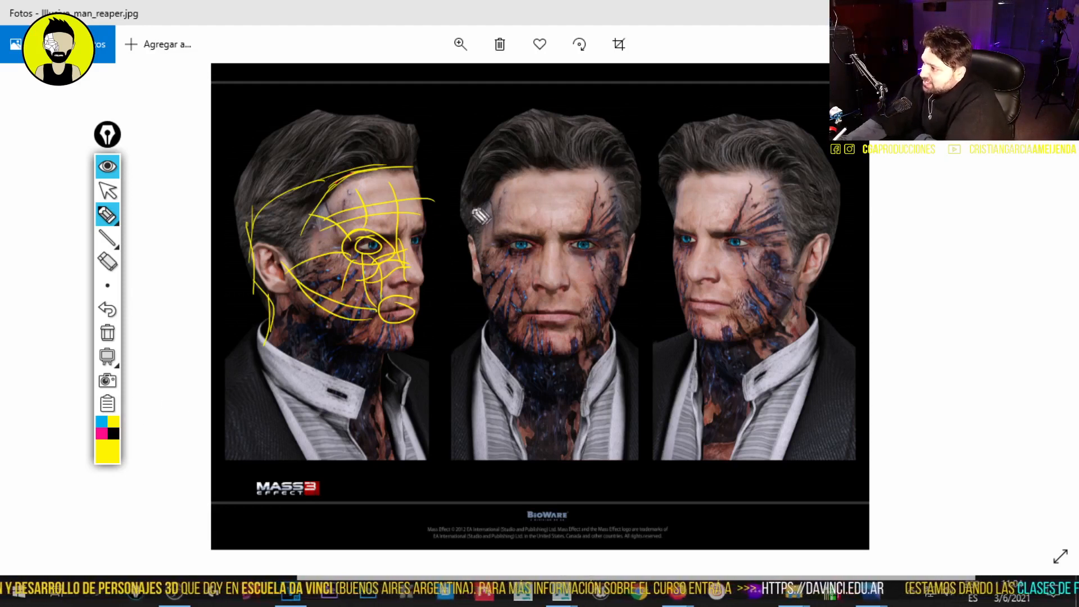
- Outline the hair volume of the front-facing head in yellow, clear all annotations and return to the pointer
{"action": "mouse_move", "coordinate": [467, 224]}
{"action": "left_mouse_down"}
{"action": "mouse_move", "coordinate": [462, 194]}
{"action": "mouse_move", "coordinate": [481, 144]}
{"action": "mouse_move", "coordinate": [503, 118]}
{"action": "mouse_move", "coordinate": [536, 108]}
{"action": "mouse_move", "coordinate": [593, 112]}
{"action": "mouse_move", "coordinate": [621, 133]}
{"action": "mouse_move", "coordinate": [645, 231]}
{"action": "mouse_move", "coordinate": [491, 224]}
{"action": "mouse_move", "coordinate": [522, 176]}
{"action": "mouse_move", "coordinate": [549, 176]}
{"action": "mouse_move", "coordinate": [593, 185]}
{"action": "mouse_move", "coordinate": [642, 228]}
{"action": "left_mouse_up"}
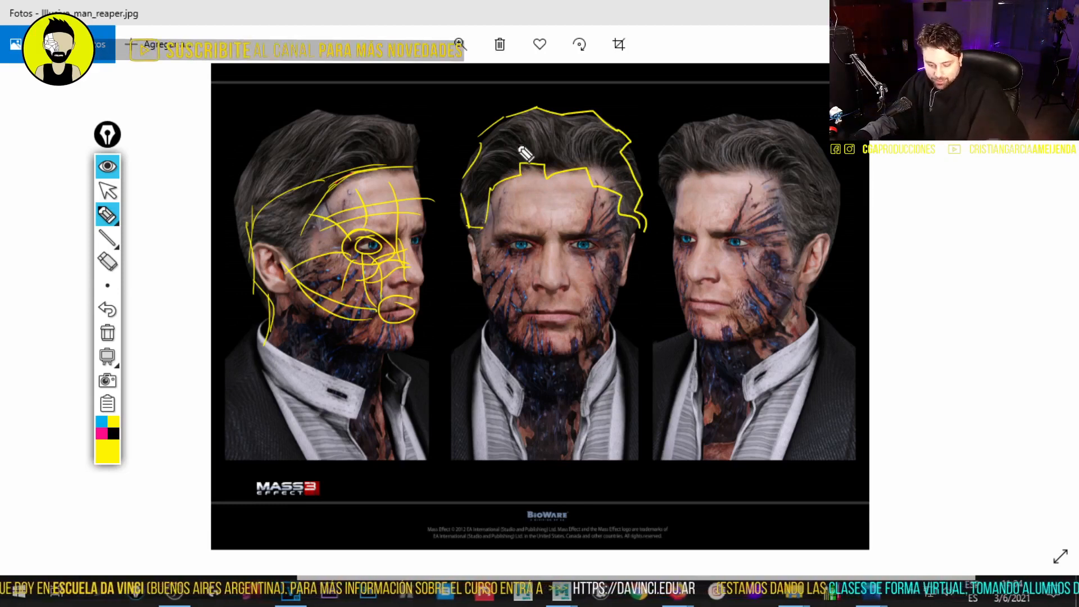
{"action": "key", "text": "ctrl+shift+7"}
{"action": "key", "text": "ctrl+shift+1"}
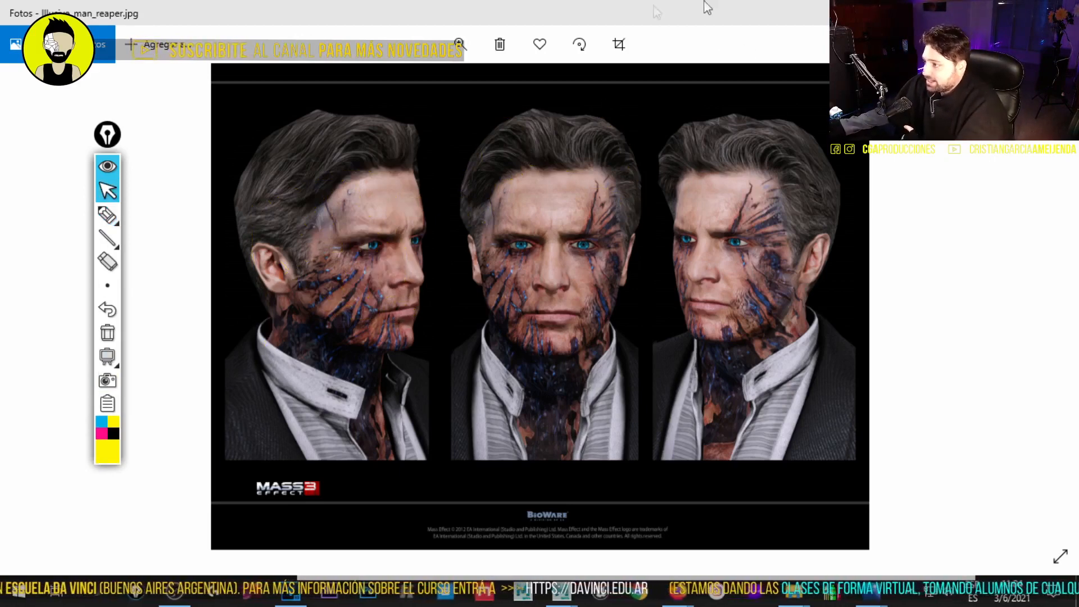
- Shrink the Illusive_man_reaper.jpg window and compare it with 18r5g8qwvljhe.jpg, placing it over that image
{"action": "left_click_drag", "start_coordinate": [471, 20], "coordinate": [393, 119]}
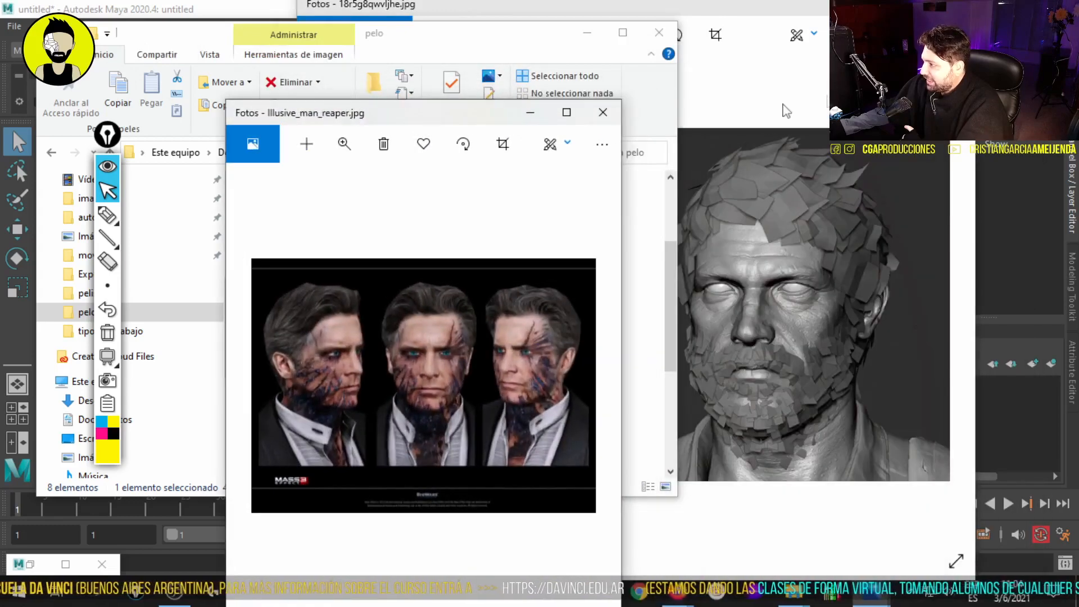
{"action": "left_click", "coordinate": [825, 92]}
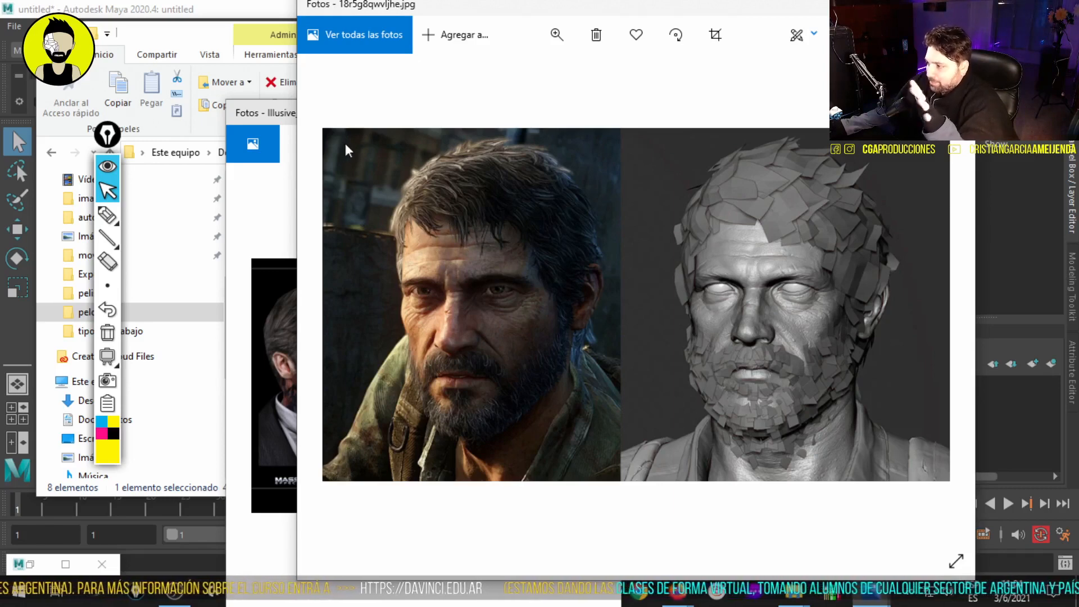
{"action": "left_click", "coordinate": [288, 140]}
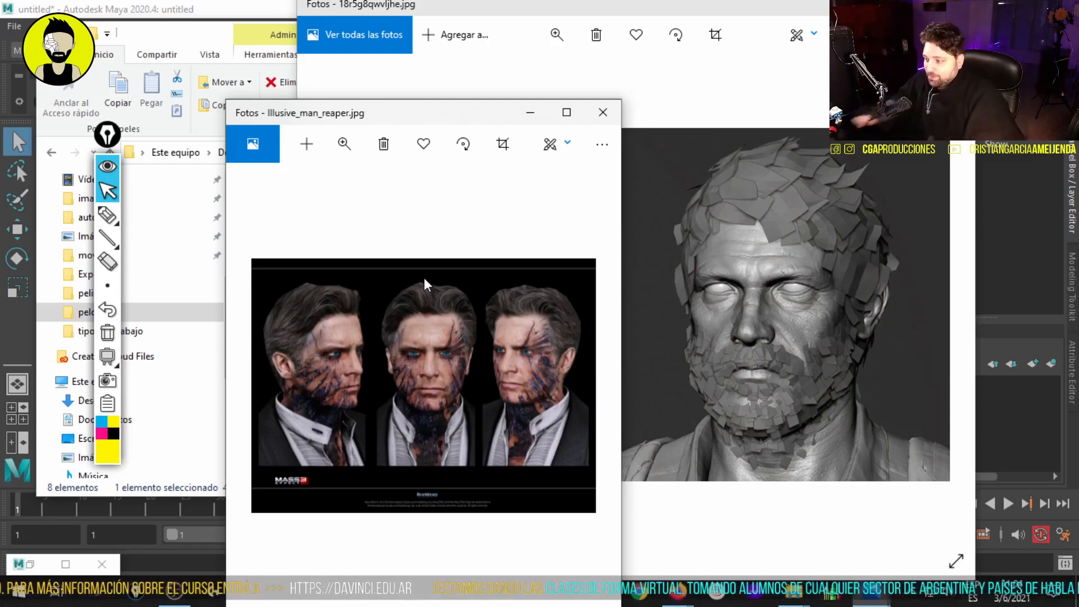
{"action": "left_click_drag", "start_coordinate": [456, 113], "coordinate": [641, 118]}
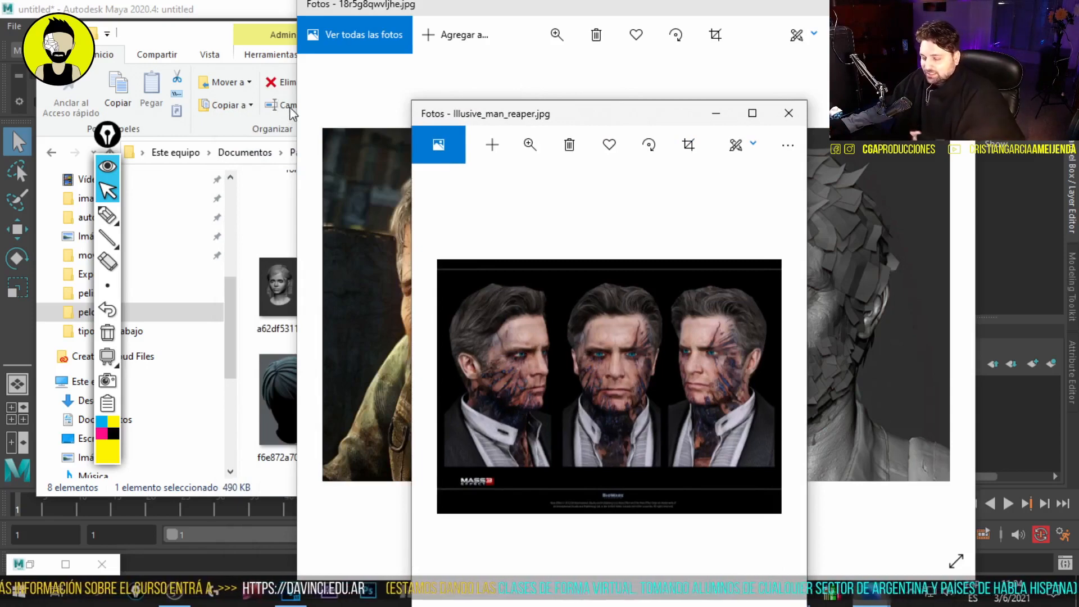
- Browse the pelo folder's thumbnails again and close the Illusive_man_reaper.jpg and 18r5g8qwvljhe.jpg images
{"action": "left_click", "coordinate": [225, 42]}
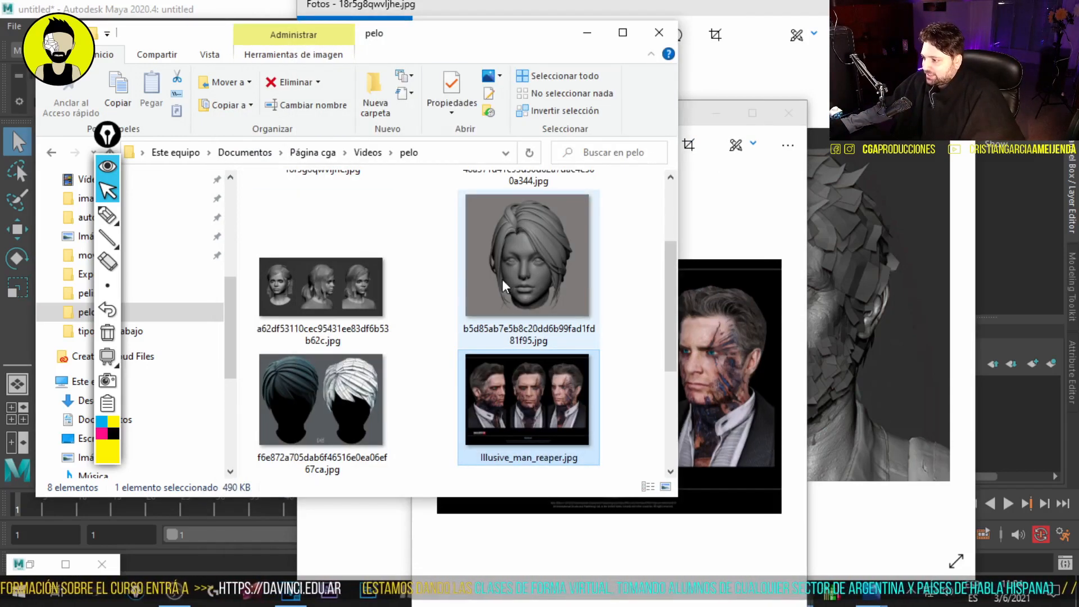
{"action": "scroll", "coordinate": [469, 290], "scroll_direction": "up", "scroll_amount": 2}
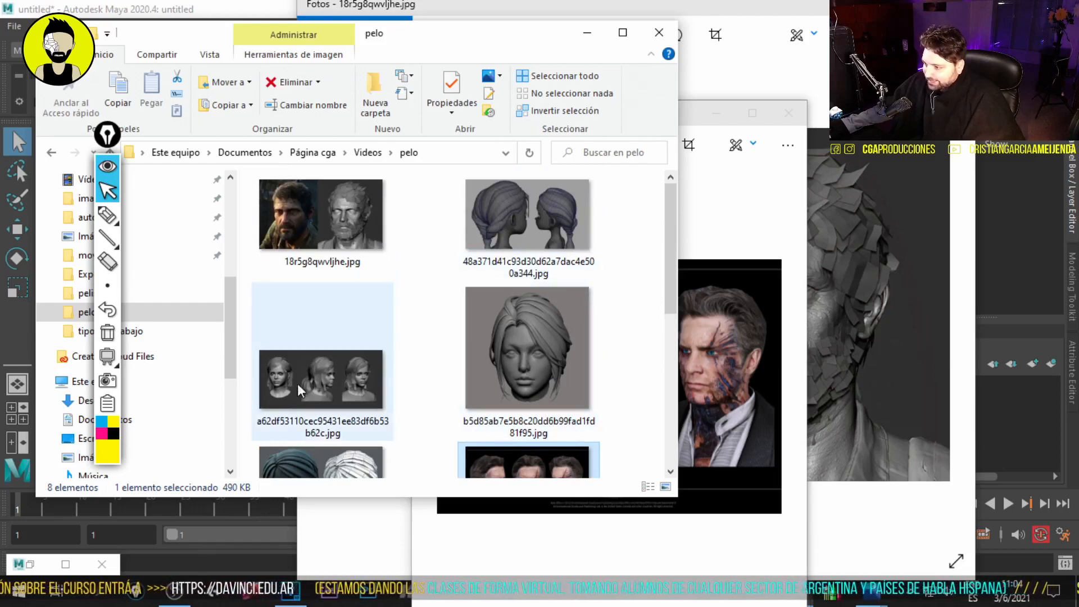
{"action": "left_click", "coordinate": [788, 114]}
{"action": "left_click", "coordinate": [808, 387]}
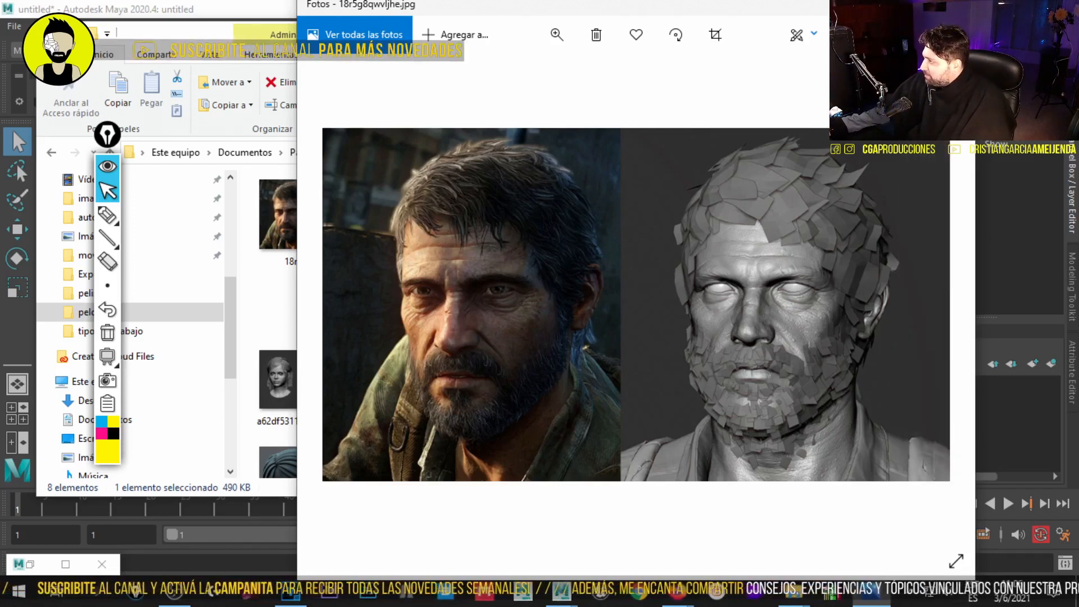
{"action": "left_click", "coordinate": [958, 5]}
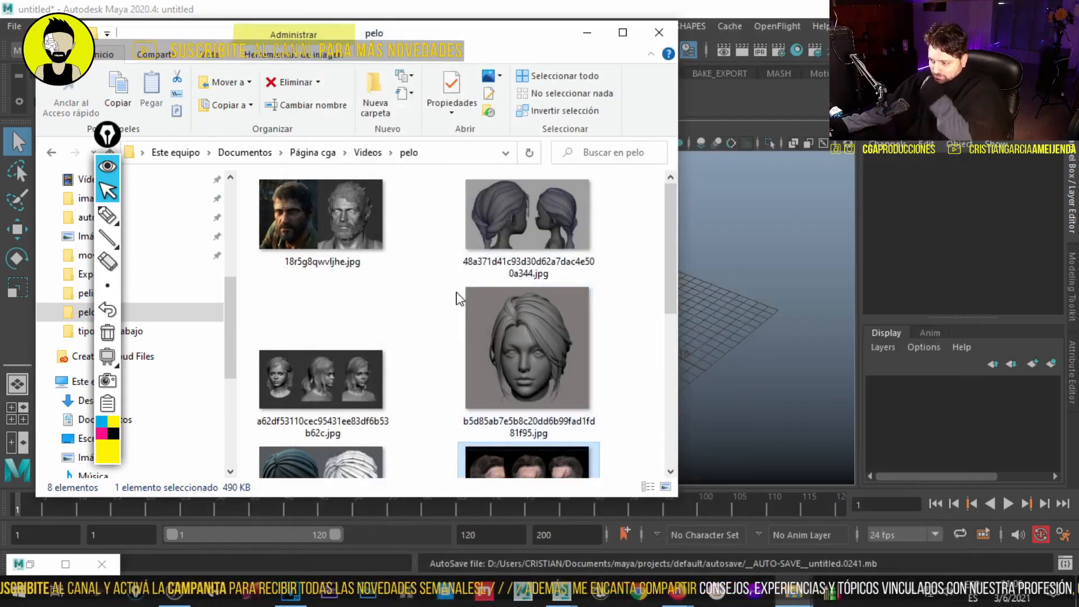
- Open the xps-helena-harper hair strand texture from the pelo folder and examine the strands and their transparent tips up close
{"action": "scroll", "coordinate": [481, 309], "scroll_direction": "down", "scroll_amount": 3}
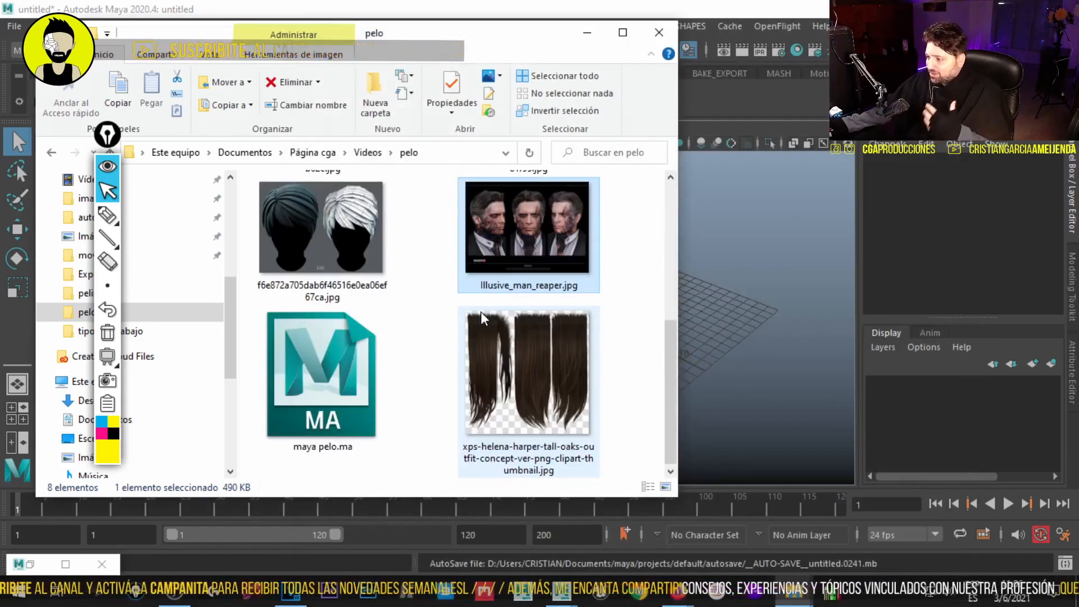
{"action": "double_click", "coordinate": [501, 363]}
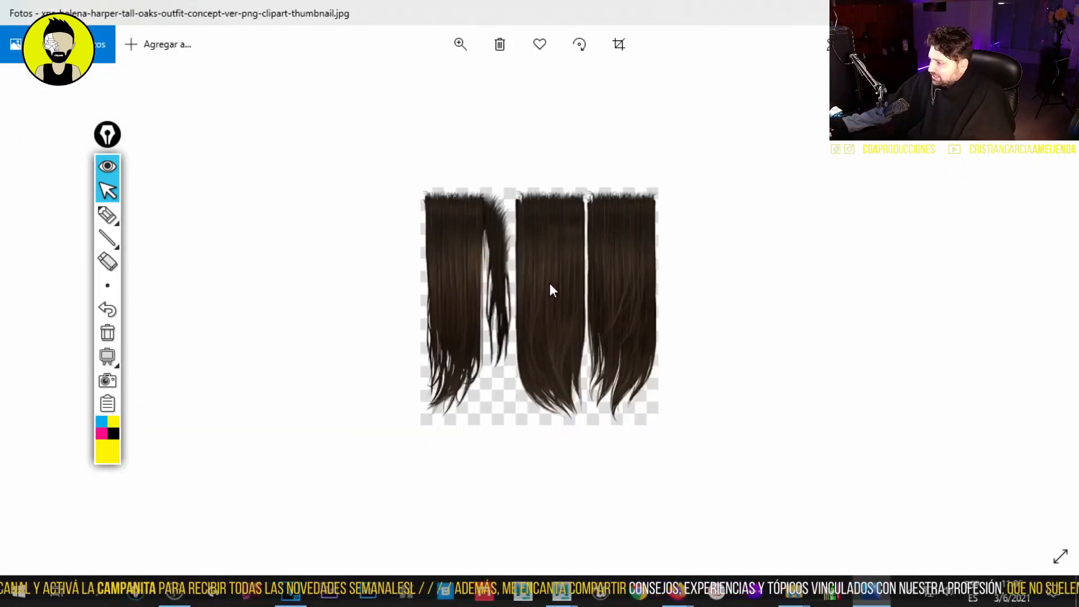
{"action": "scroll", "coordinate": [549, 282], "scroll_direction": "up", "scroll_amount": 4}
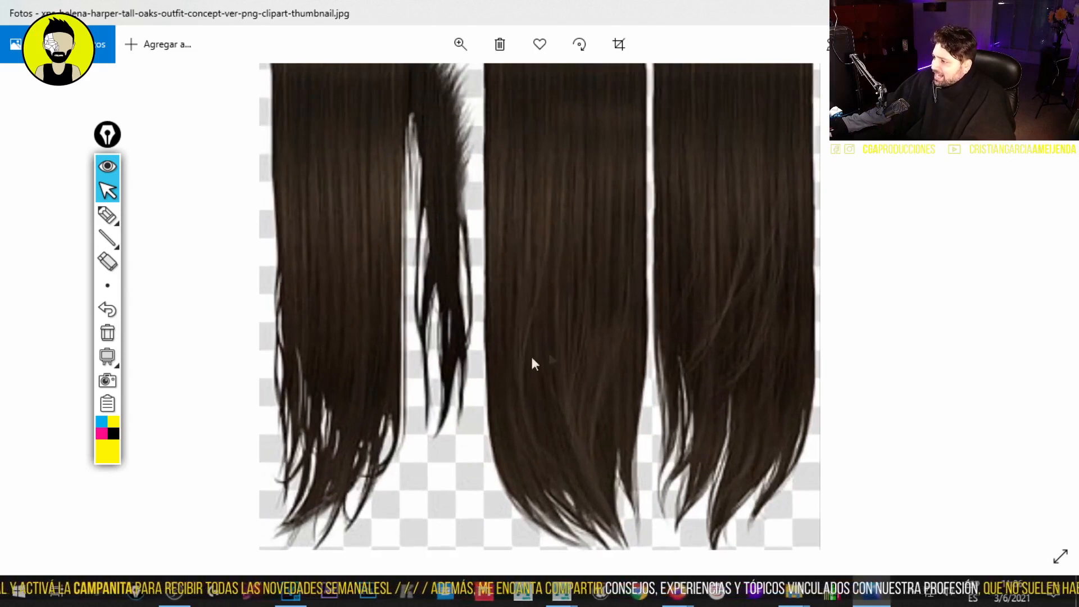
{"action": "scroll", "coordinate": [590, 342], "scroll_direction": "down", "scroll_amount": 2}
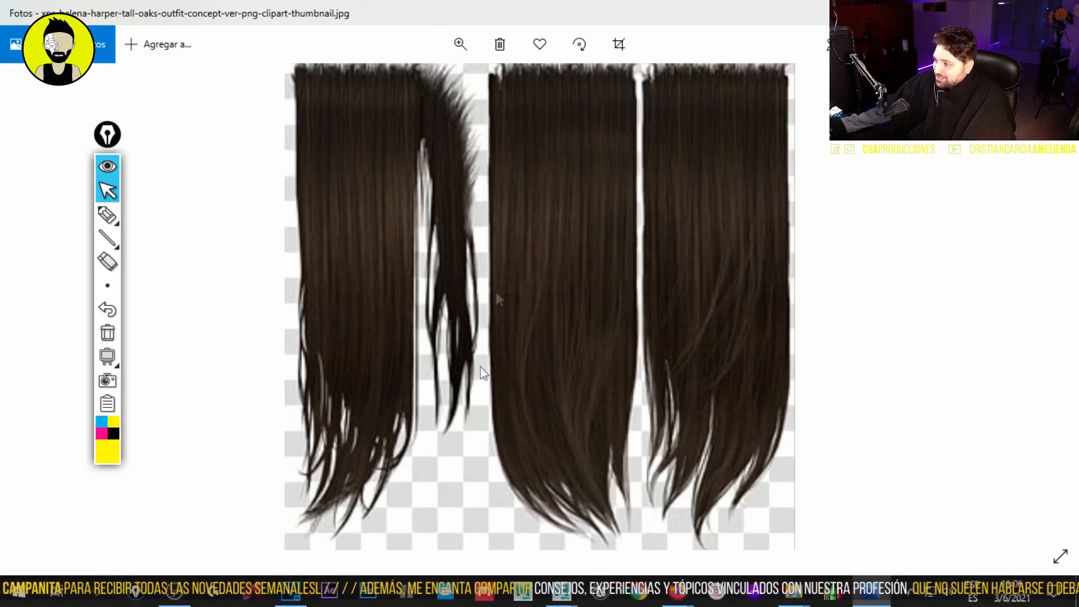
{"action": "scroll", "coordinate": [590, 394], "scroll_direction": "down", "scroll_amount": 1}
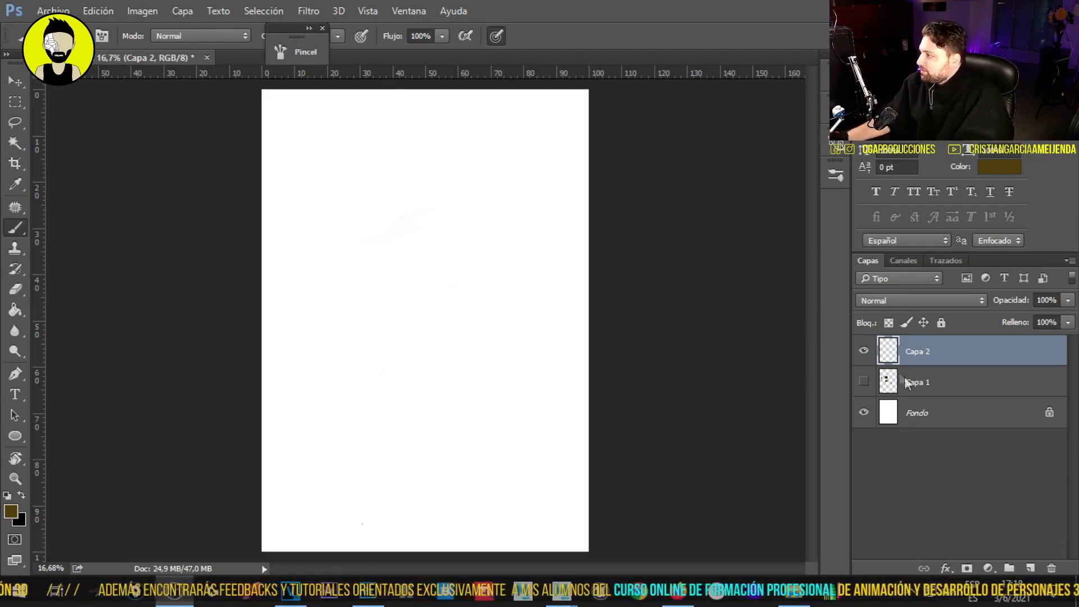
- In Photoshop, delete the hidden layer Capa 1 and make Capa 2 the active layer
{"action": "left_click", "coordinate": [945, 387]}
{"action": "key", "text": "Delete"}
{"action": "left_click", "coordinate": [948, 353]}
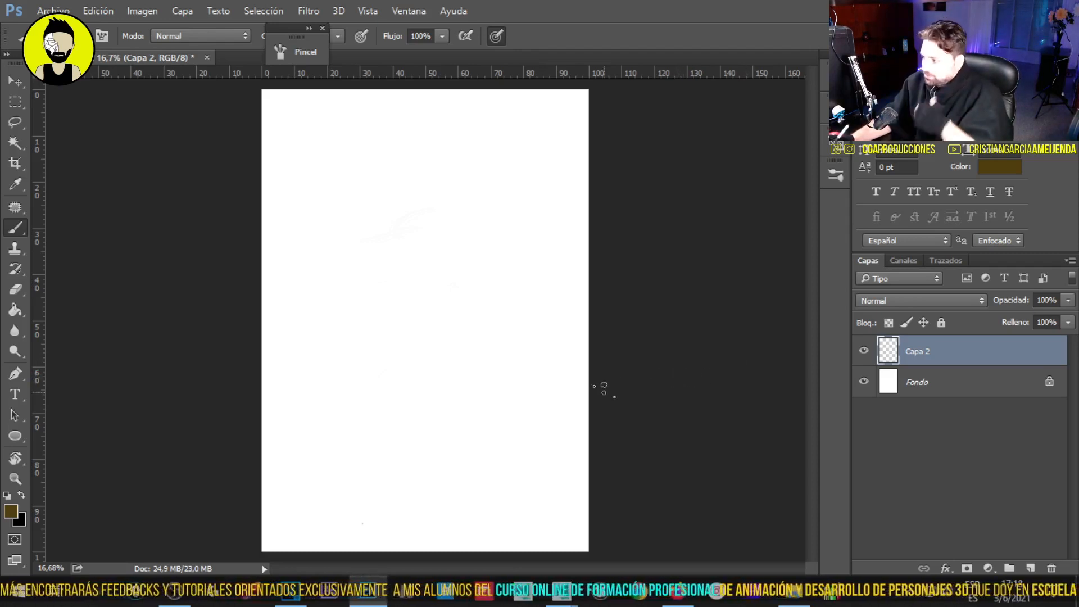
- Pick the round brush tip and paint four separate brown blobs of different sizes near the left edge of the canvas on Capa 2
{"action": "left_click", "coordinate": [31, 36]}
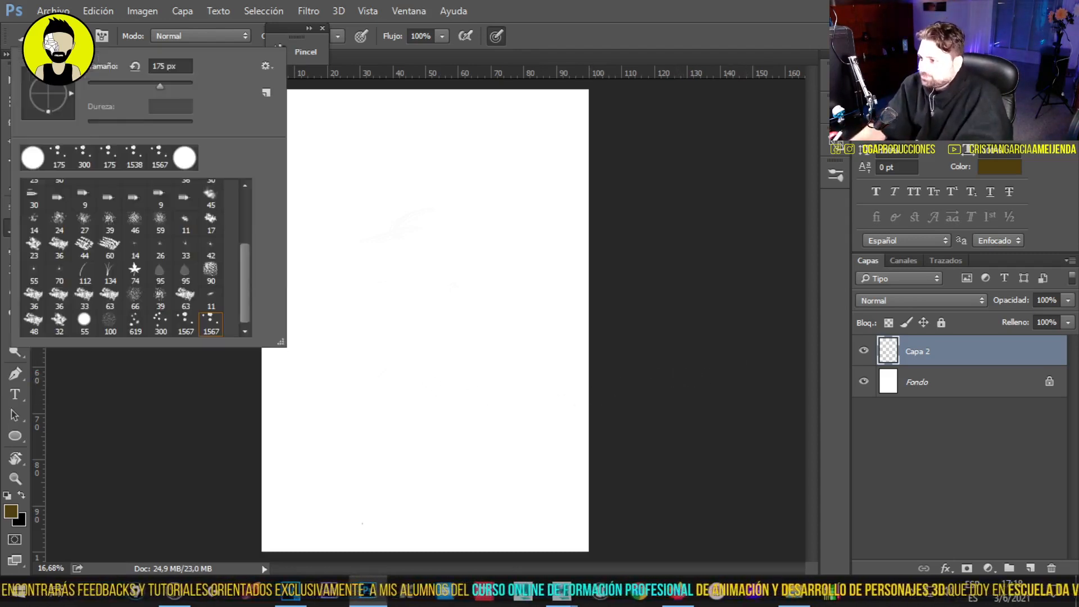
{"action": "left_click", "coordinate": [33, 158]}
{"action": "left_click", "coordinate": [939, 361]}
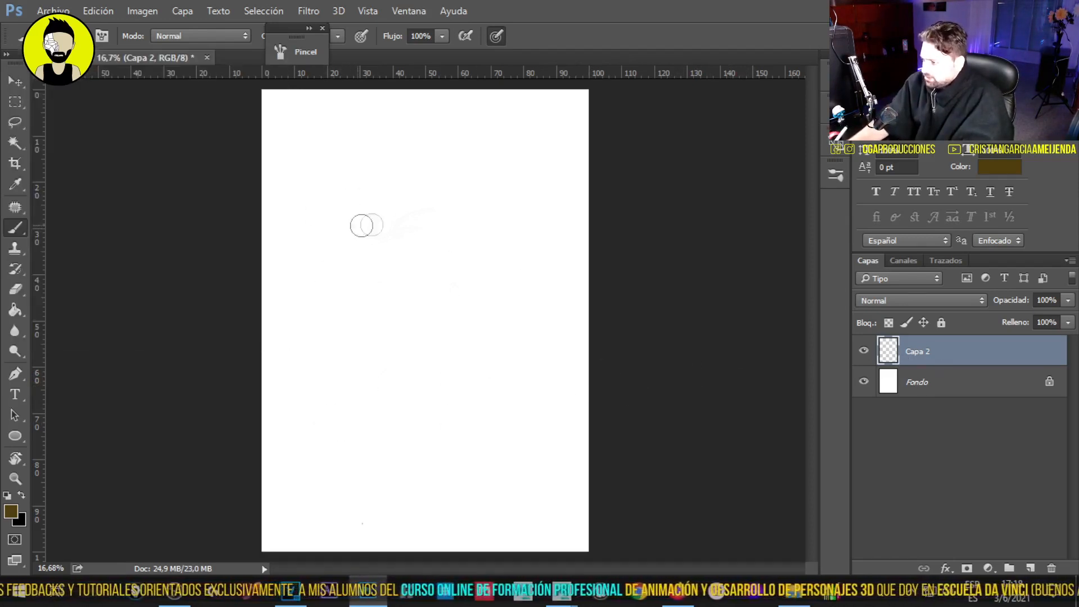
{"action": "mouse_move", "coordinate": [363, 218]}
{"action": "left_mouse_down"}
{"action": "mouse_move", "coordinate": [359, 226]}
{"action": "mouse_move", "coordinate": [368, 215]}
{"action": "left_mouse_up"}
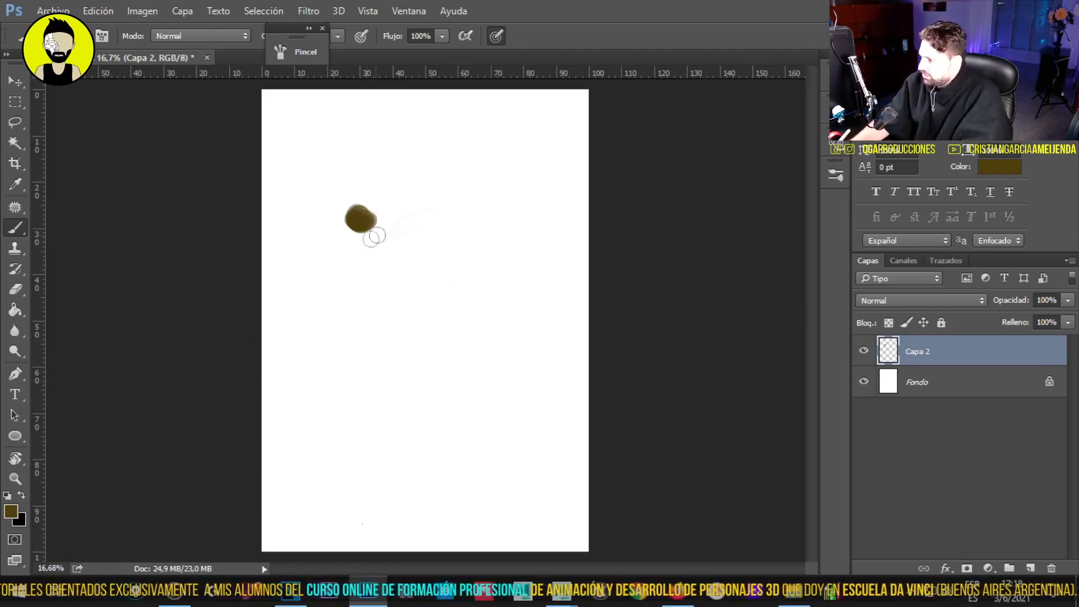
{"action": "mouse_move", "coordinate": [352, 284]}
{"action": "left_mouse_down"}
{"action": "mouse_move", "coordinate": [341, 291]}
{"action": "mouse_move", "coordinate": [354, 281]}
{"action": "left_mouse_up"}
{"action": "left_click_drag", "start_coordinate": [322, 238], "coordinate": [317, 232]}
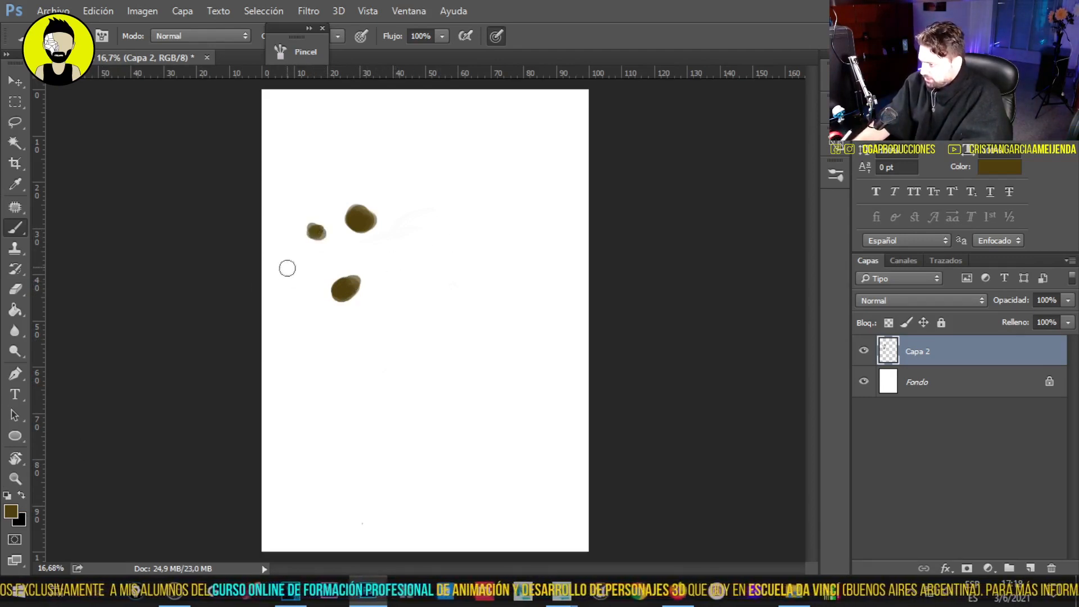
{"action": "mouse_move", "coordinate": [278, 258]}
{"action": "left_mouse_down"}
{"action": "mouse_move", "coordinate": [292, 272]}
{"action": "mouse_move", "coordinate": [280, 267]}
{"action": "left_mouse_up"}
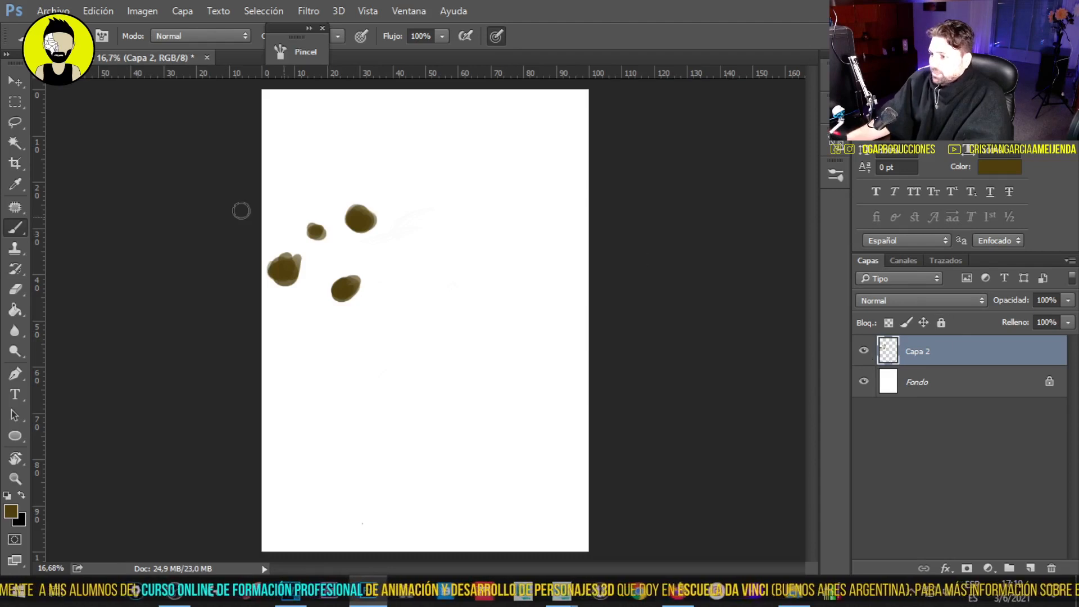
- Select the four blobs with a rectangular marquee and define them as a brush preset named Pincel muestreado 5
{"action": "left_click", "coordinate": [15, 102]}
{"action": "left_click_drag", "start_coordinate": [262, 179], "coordinate": [396, 322]}
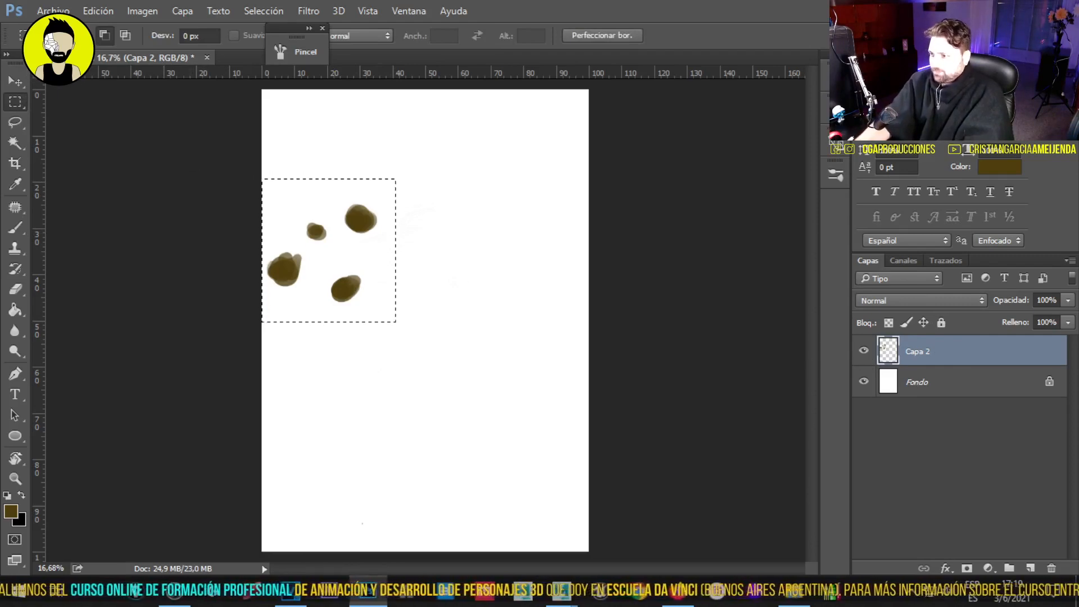
{"action": "left_click", "coordinate": [95, 12]}
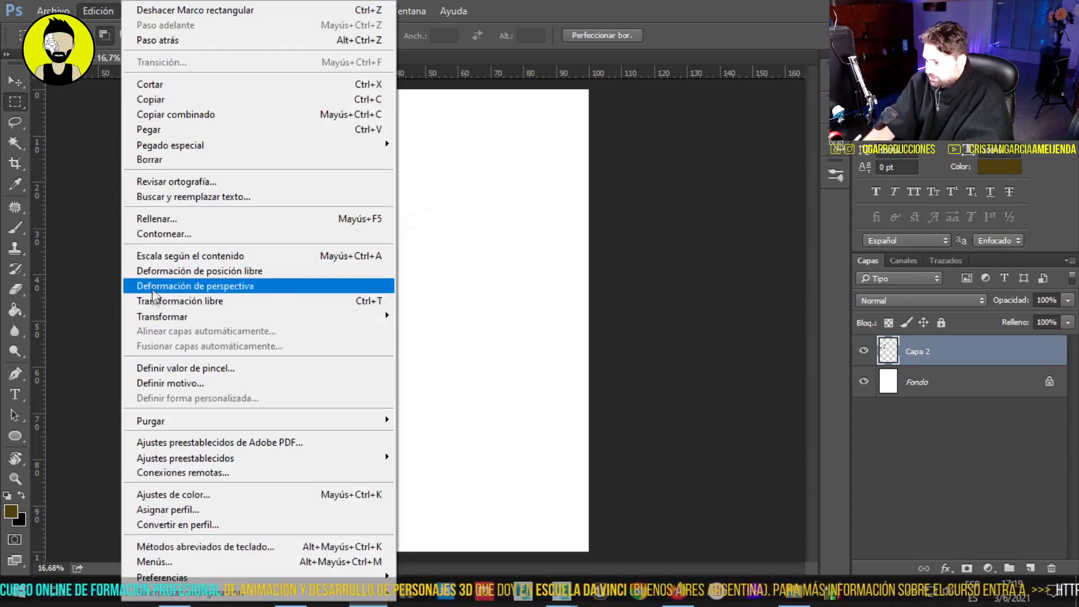
{"action": "left_click", "coordinate": [144, 369]}
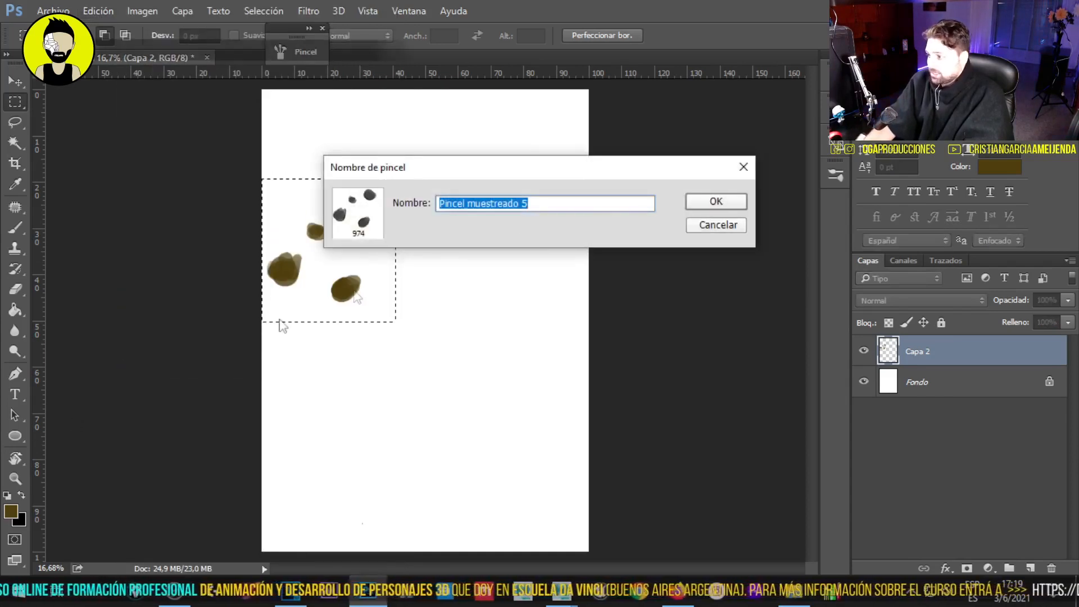
{"action": "left_click", "coordinate": [713, 204]}
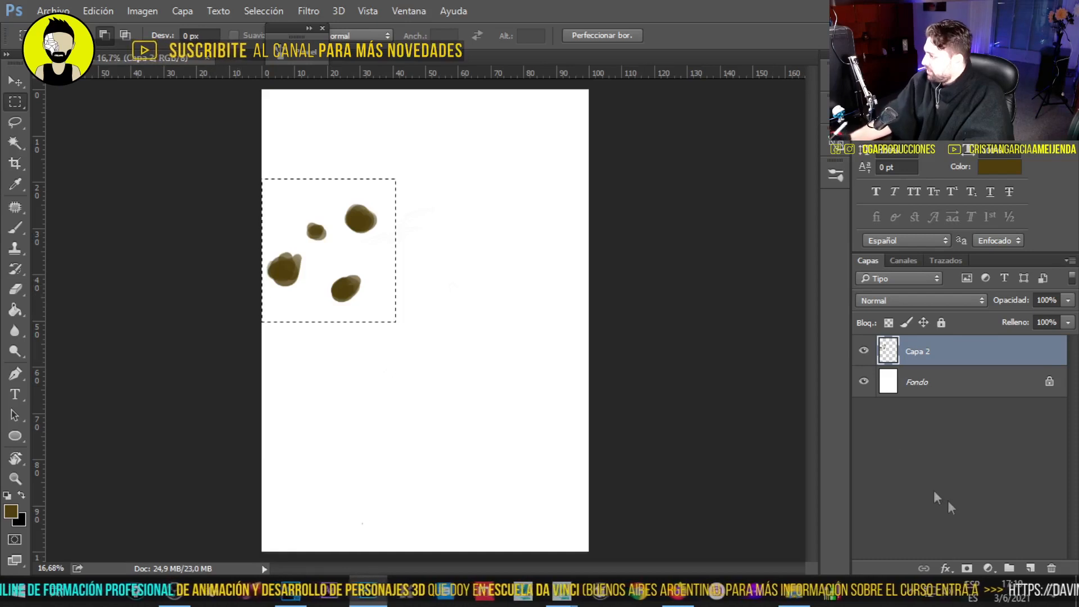
- Add a new layer above Capa 2, hide Capa 2 and clear the marquee selection
{"action": "left_click", "coordinate": [1030, 569]}
{"action": "left_click", "coordinate": [866, 381]}
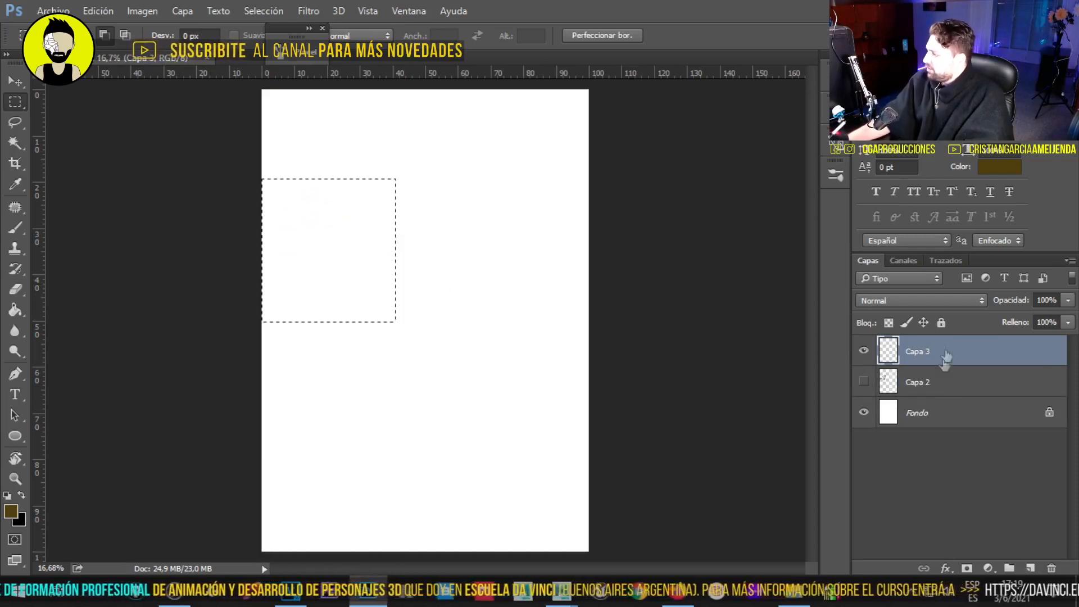
{"action": "key", "text": "ctrl+d"}
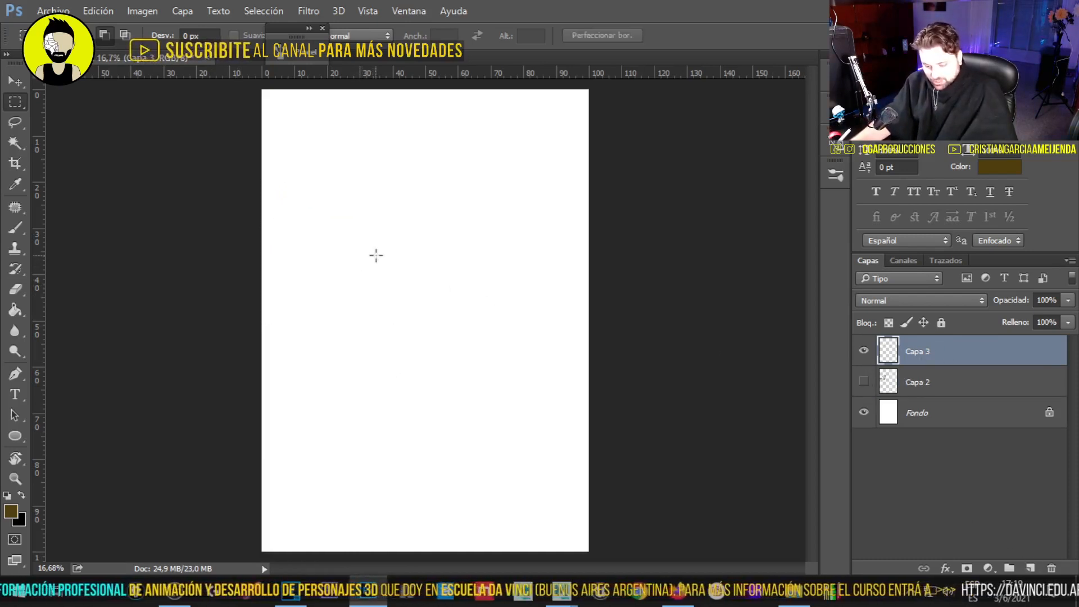
- Switch to the Brush tool with the new four-blob tip, try one stroke, undo it and reduce the brush size to 300 px
{"action": "key", "text": "b"}
{"action": "mouse_move", "coordinate": [355, 244]}
{"action": "left_mouse_down"}
{"action": "mouse_move", "coordinate": [489, 296]}
{"action": "mouse_move", "coordinate": [400, 484]}
{"action": "left_mouse_up"}
{"action": "key", "text": "ctrl+z"}
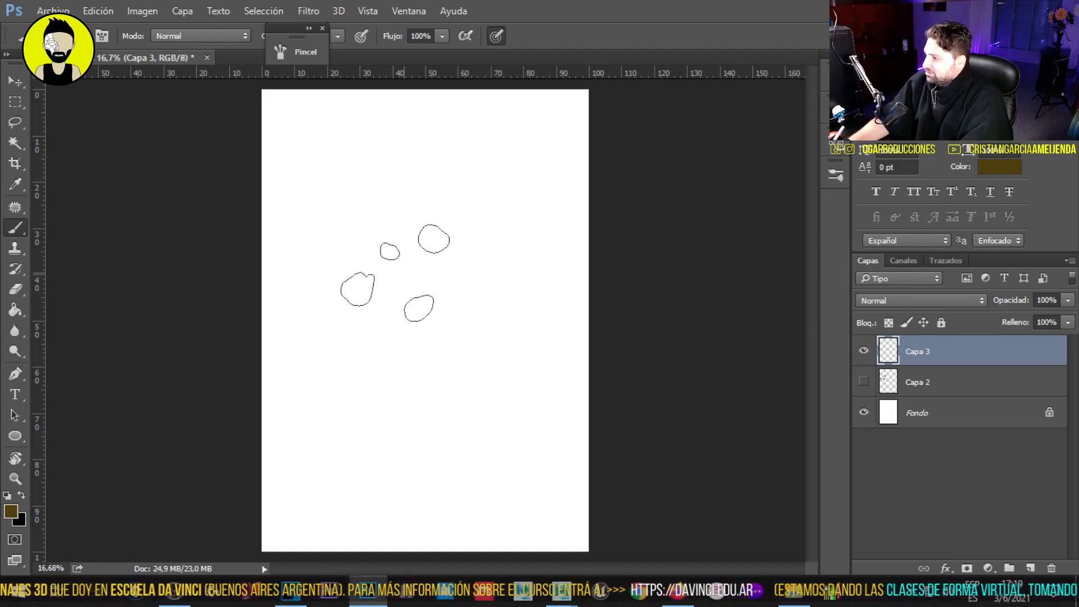
{"action": "key", "text": "bracketleft"}
{"action": "key", "text": "bracketleft"}
{"action": "key", "text": "bracketleft"}
{"action": "key", "text": "bracketleft"}
{"action": "key", "text": "bracketleft"}
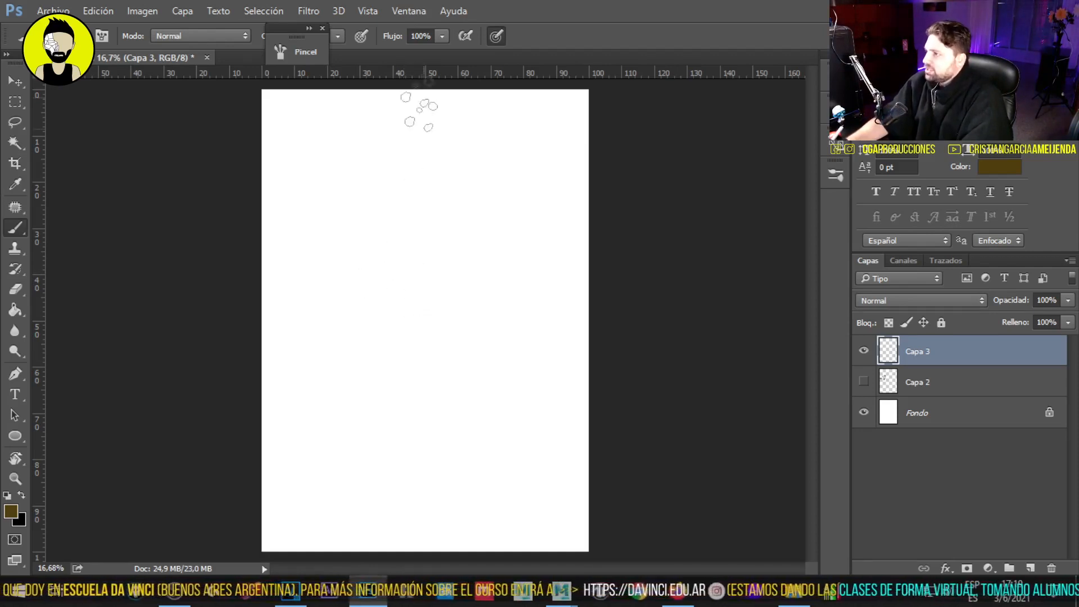
- Set the brush tip's spacing to 1% in the brush settings and close them
{"action": "left_click", "coordinate": [403, 12]}
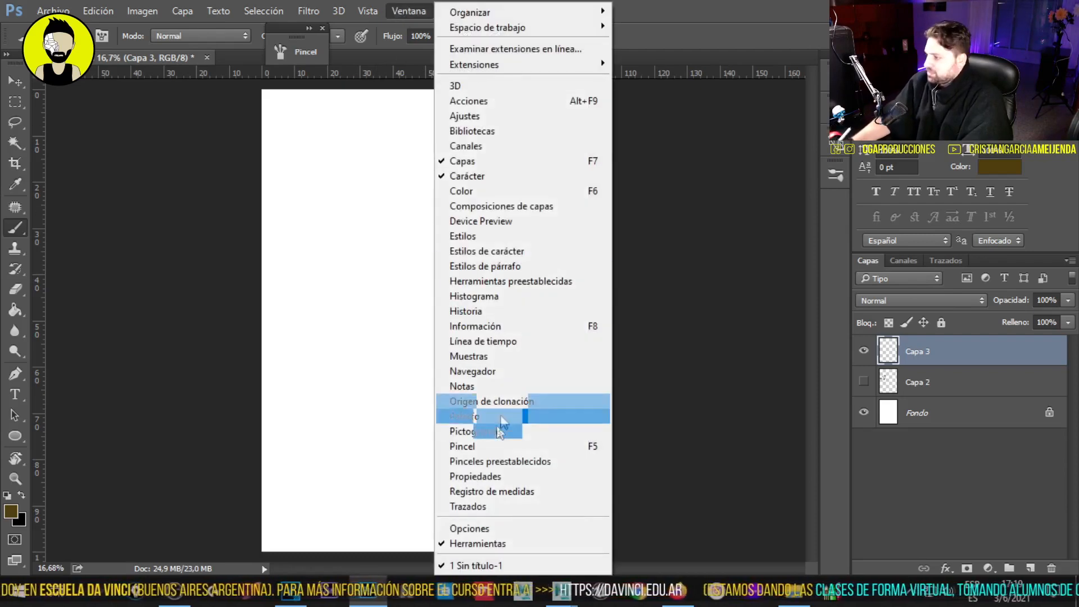
{"action": "left_click", "coordinate": [462, 446]}
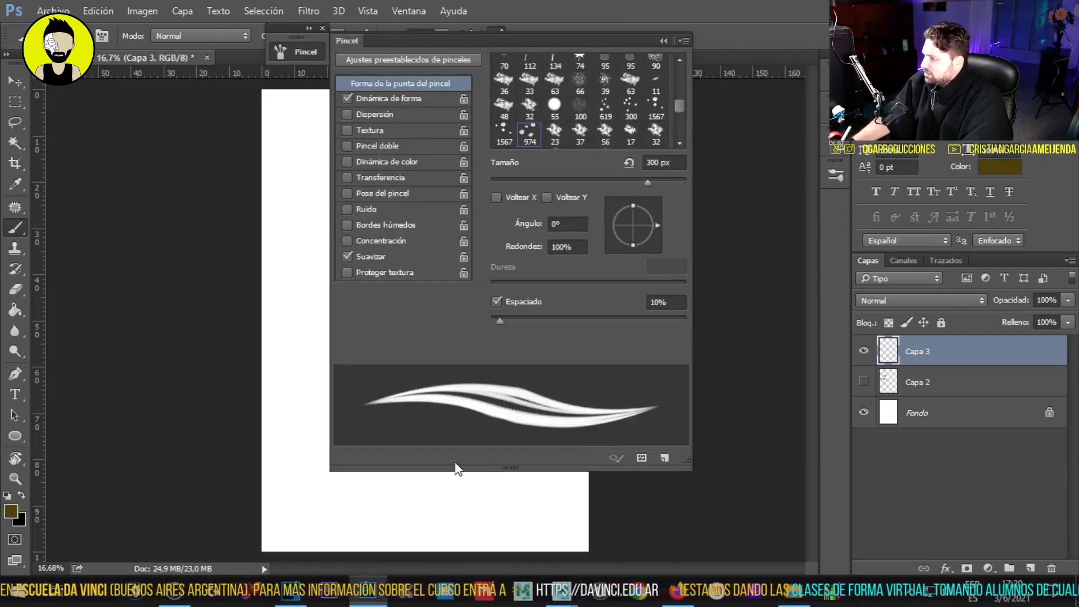
{"action": "left_click_drag", "start_coordinate": [500, 321], "coordinate": [491, 321]}
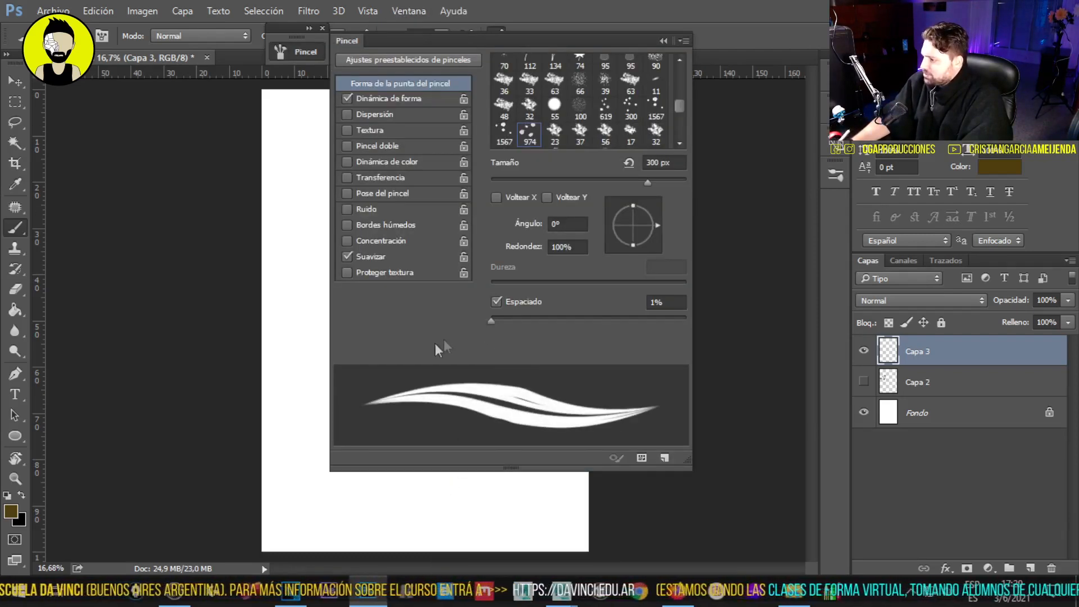
{"action": "left_click", "coordinate": [663, 41]}
- Paint four wavy test strands across Capa 3 and erase them all
{"action": "mouse_move", "coordinate": [315, 193]}
{"action": "left_mouse_down"}
{"action": "mouse_move", "coordinate": [382, 191]}
{"action": "mouse_move", "coordinate": [343, 343]}
{"action": "mouse_move", "coordinate": [351, 340]}
{"action": "left_mouse_up"}
{"action": "left_click_drag", "start_coordinate": [430, 178], "coordinate": [442, 340]}
{"action": "mouse_move", "coordinate": [477, 179]}
{"action": "left_mouse_down"}
{"action": "mouse_move", "coordinate": [498, 217]}
{"action": "mouse_move", "coordinate": [491, 442]}
{"action": "mouse_move", "coordinate": [478, 501]}
{"action": "left_mouse_up"}
{"action": "mouse_move", "coordinate": [329, 381]}
{"action": "left_mouse_down"}
{"action": "mouse_move", "coordinate": [386, 429]}
{"action": "mouse_move", "coordinate": [407, 488]}
{"action": "left_mouse_up"}
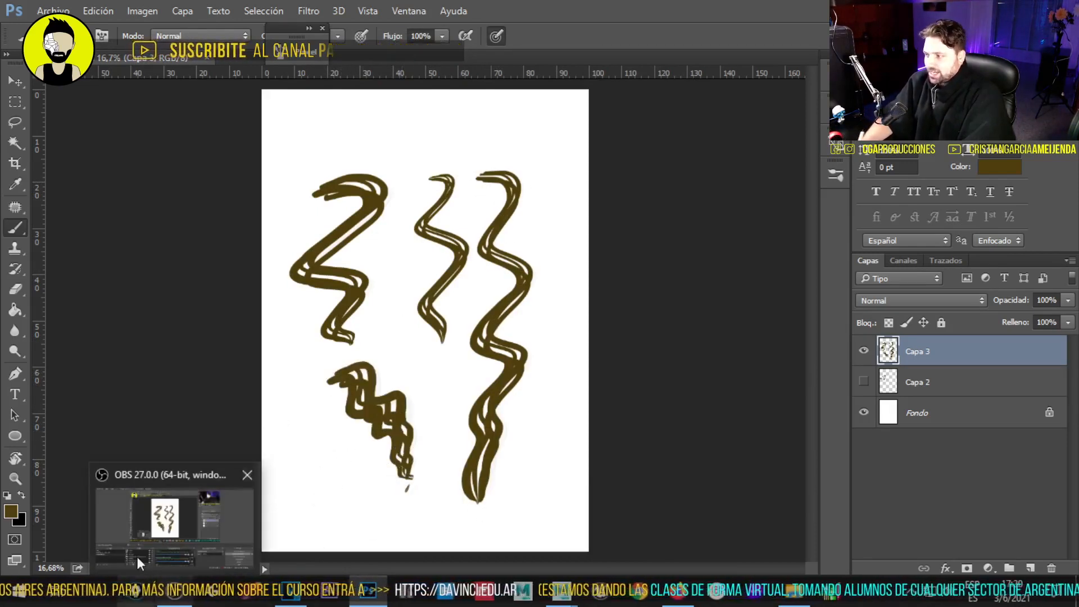
{"action": "key", "text": "e"}
{"action": "mouse_move", "coordinate": [380, 241]}
{"action": "left_mouse_down"}
{"action": "mouse_move", "coordinate": [338, 193]}
{"action": "mouse_move", "coordinate": [241, 253]}
{"action": "mouse_move", "coordinate": [420, 200]}
{"action": "mouse_move", "coordinate": [282, 380]}
{"action": "mouse_move", "coordinate": [369, 298]}
{"action": "mouse_move", "coordinate": [348, 441]}
{"action": "mouse_move", "coordinate": [388, 427]}
{"action": "mouse_move", "coordinate": [412, 489]}
{"action": "mouse_move", "coordinate": [449, 376]}
{"action": "mouse_move", "coordinate": [461, 519]}
{"action": "mouse_move", "coordinate": [549, 305]}
{"action": "mouse_move", "coordinate": [465, 356]}
{"action": "mouse_move", "coordinate": [564, 243]}
{"action": "mouse_move", "coordinate": [534, 229]}
{"action": "mouse_move", "coordinate": [475, 248]}
{"action": "mouse_move", "coordinate": [460, 178]}
{"action": "left_mouse_up"}
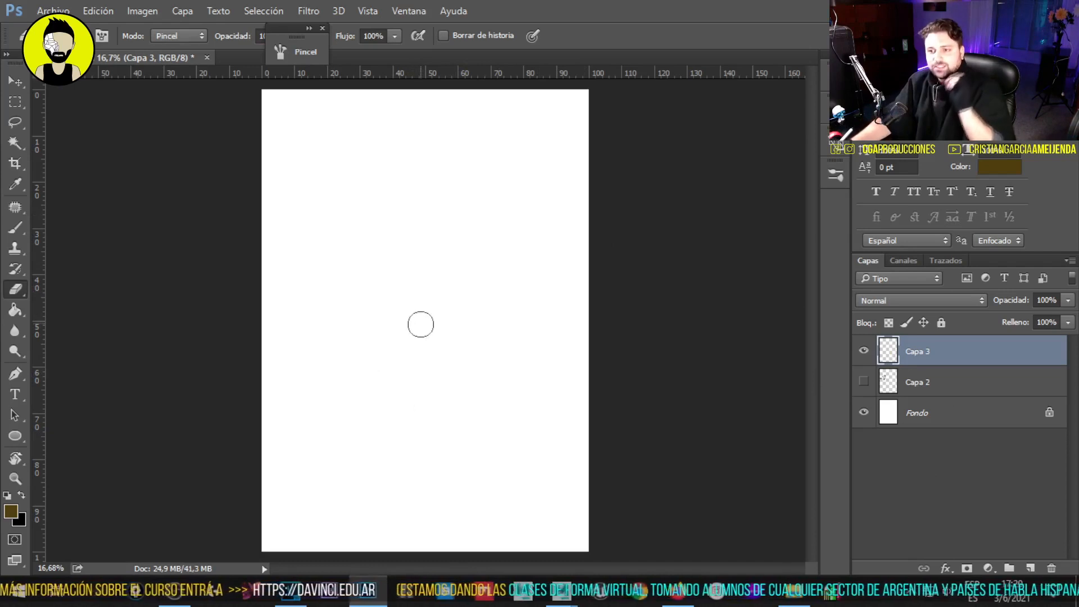
- With the Brush tool, paint a short curly lock of three wavy strands in the upper right of the canvas
{"action": "key", "text": "b"}
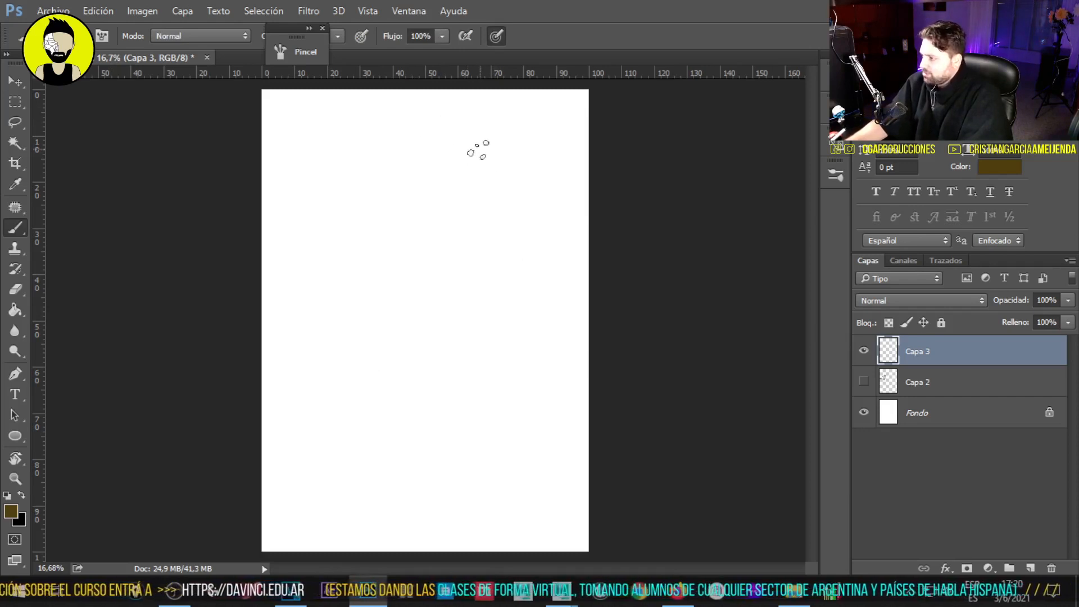
{"action": "left_click_drag", "start_coordinate": [483, 142], "coordinate": [496, 202]}
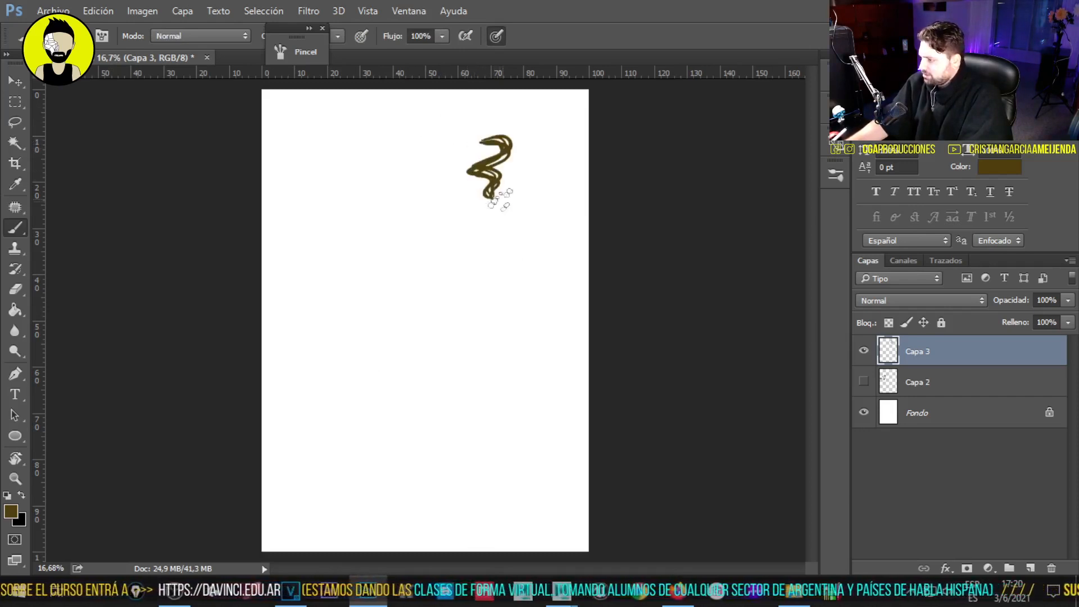
{"action": "left_click_drag", "start_coordinate": [502, 130], "coordinate": [514, 200]}
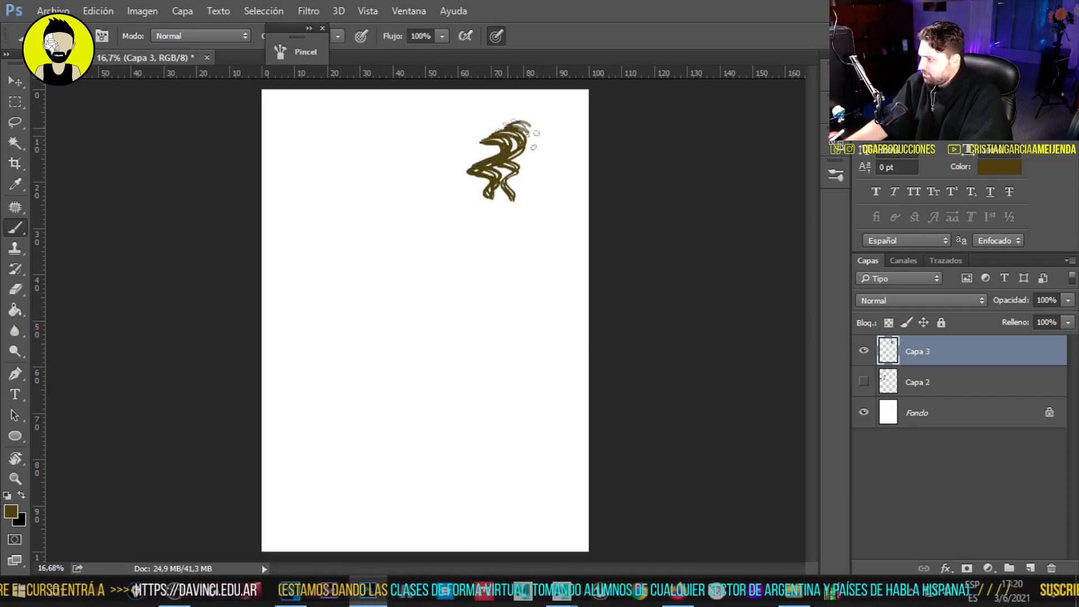
{"action": "left_click_drag", "start_coordinate": [513, 121], "coordinate": [520, 196]}
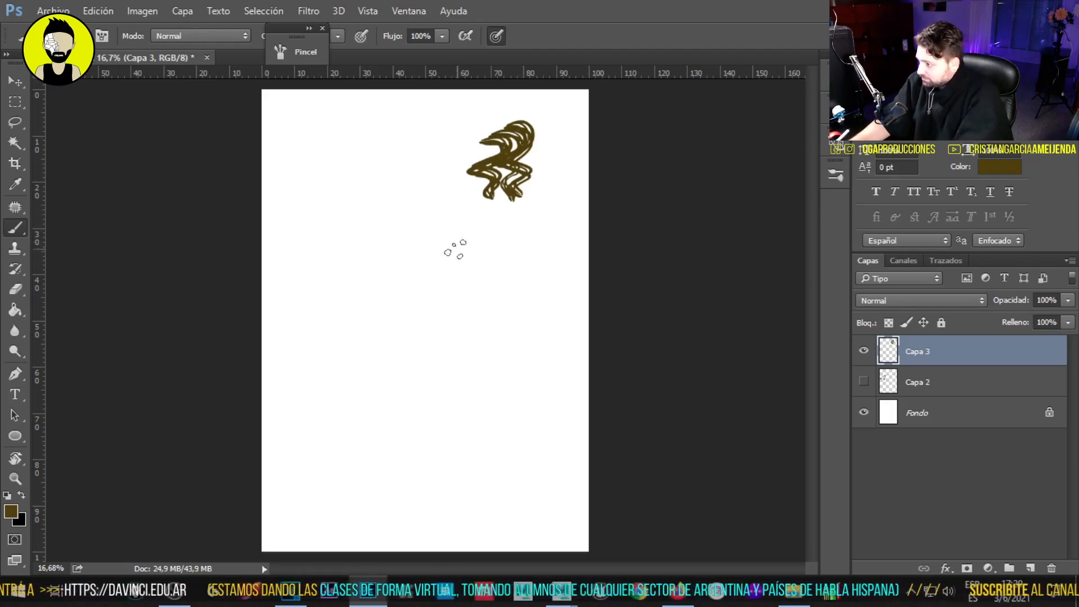
- Paint a short tuft of straight vertical strands just below the curly lock
{"action": "mouse_move", "coordinate": [454, 235]}
{"action": "left_mouse_down"}
{"action": "mouse_move", "coordinate": [470, 234]}
{"action": "mouse_move", "coordinate": [467, 274]}
{"action": "left_mouse_up"}
{"action": "left_click_drag", "start_coordinate": [470, 228], "coordinate": [481, 280]}
{"action": "mouse_move", "coordinate": [474, 223]}
{"action": "left_mouse_down"}
{"action": "mouse_move", "coordinate": [479, 278]}
{"action": "mouse_move", "coordinate": [453, 224]}
{"action": "mouse_move", "coordinate": [427, 265]}
{"action": "left_mouse_up"}
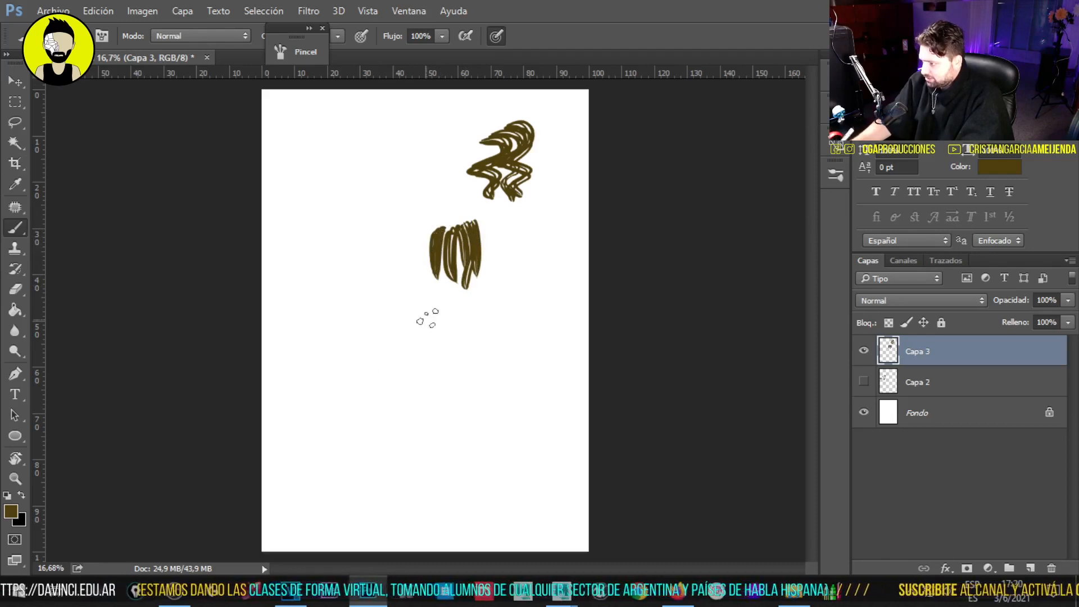
- Paint a wide, medium-length lock of overlapping, tapering strands on the left side of the canvas, replacing one unwanted stroke
{"action": "left_click_drag", "start_coordinate": [298, 236], "coordinate": [314, 331]}
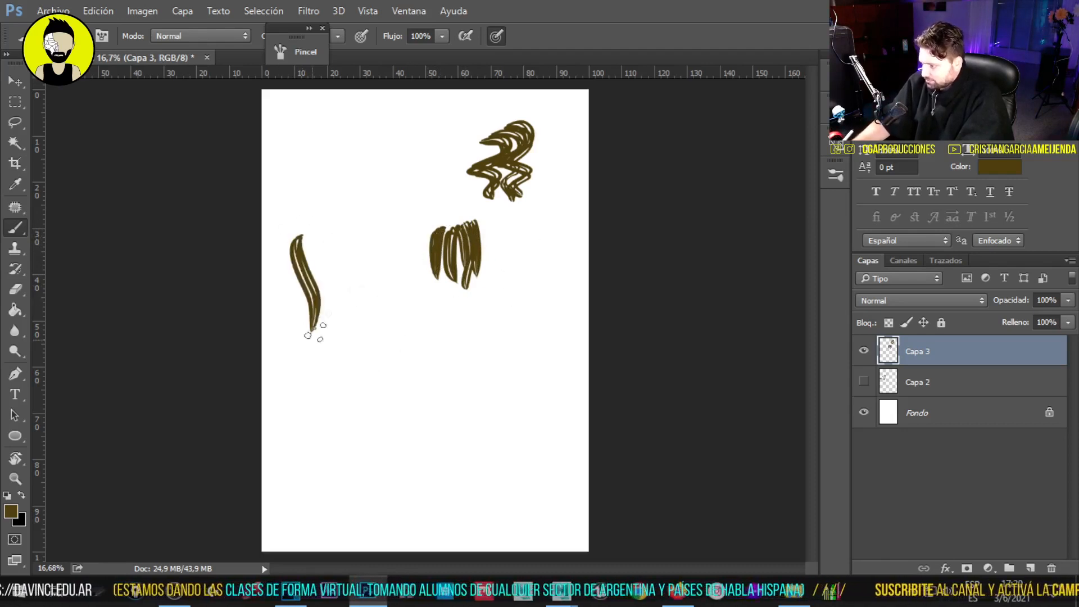
{"action": "left_click_drag", "start_coordinate": [311, 234], "coordinate": [285, 298]}
{"action": "mouse_move", "coordinate": [308, 241]}
{"action": "left_mouse_down"}
{"action": "mouse_move", "coordinate": [325, 298]}
{"action": "mouse_move", "coordinate": [295, 345]}
{"action": "left_mouse_up"}
{"action": "left_click_drag", "start_coordinate": [317, 244], "coordinate": [332, 344]}
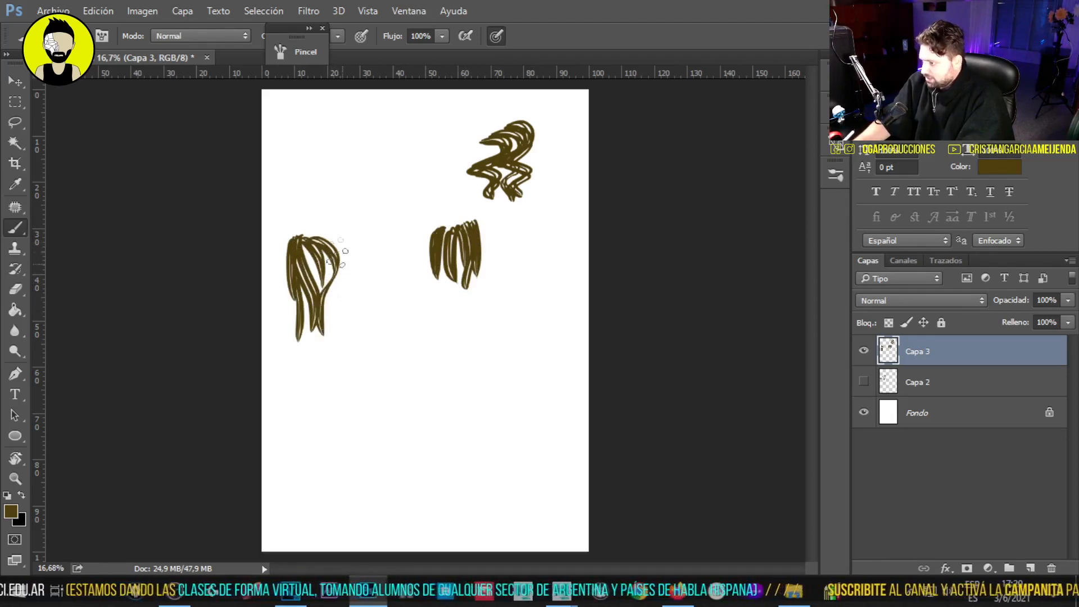
{"action": "left_click_drag", "start_coordinate": [339, 232], "coordinate": [334, 345]}
{"action": "mouse_move", "coordinate": [317, 234]}
{"action": "left_mouse_down"}
{"action": "mouse_move", "coordinate": [354, 230]}
{"action": "mouse_move", "coordinate": [363, 360]}
{"action": "left_mouse_up"}
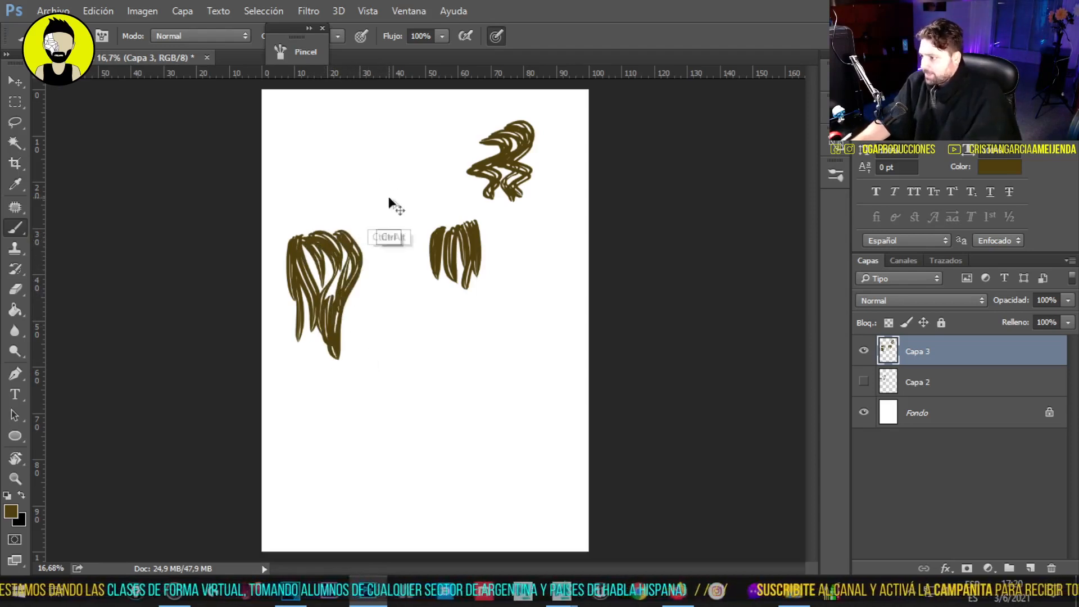
{"action": "key", "text": "ctrl+z"}
{"action": "left_click_drag", "start_coordinate": [318, 266], "coordinate": [318, 329]}
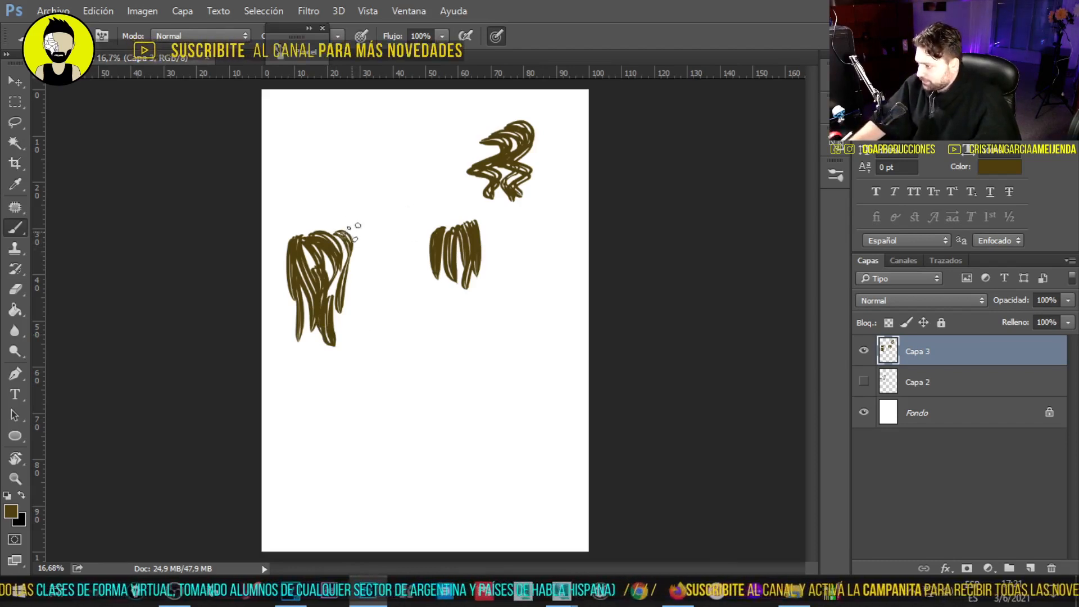
{"action": "left_click_drag", "start_coordinate": [359, 235], "coordinate": [347, 303]}
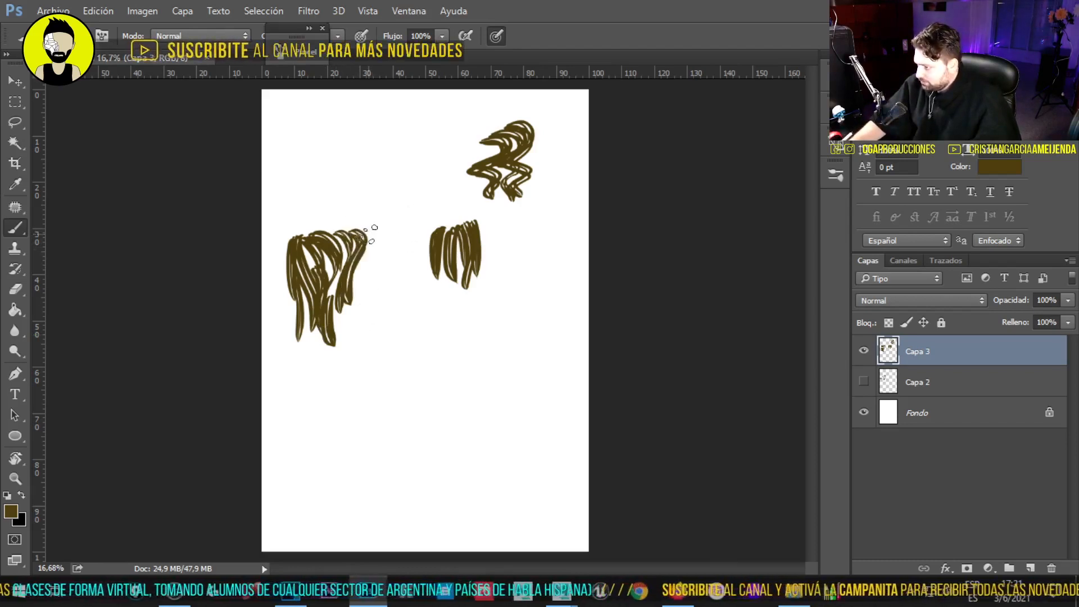
{"action": "left_click_drag", "start_coordinate": [370, 230], "coordinate": [360, 306]}
{"action": "left_click_drag", "start_coordinate": [278, 239], "coordinate": [294, 312]}
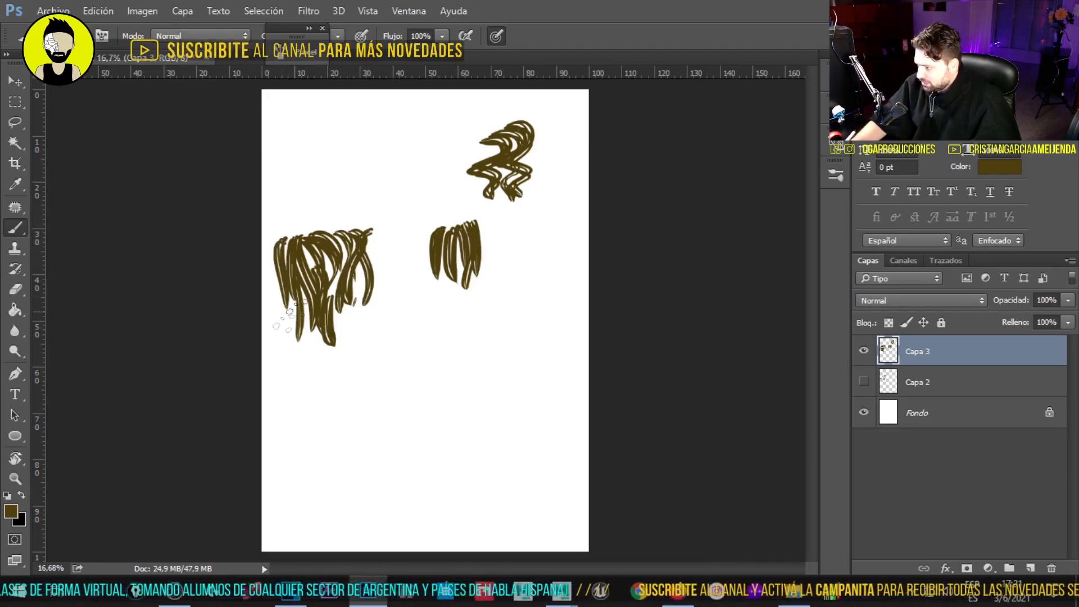
{"action": "left_click_drag", "start_coordinate": [372, 253], "coordinate": [374, 324]}
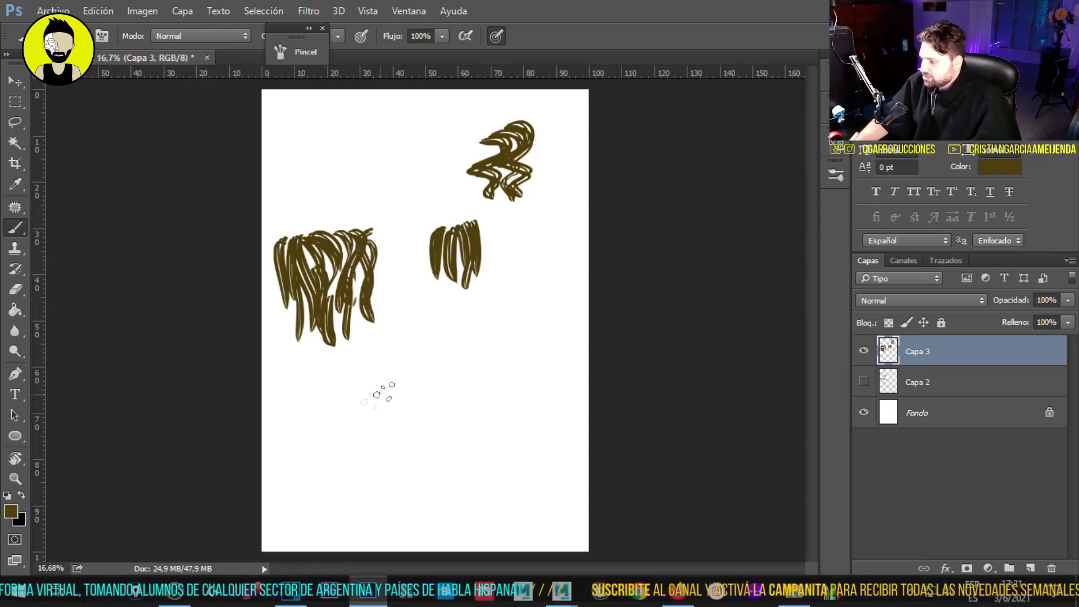
- Paint a long, gently wavy lock of overlapping strands in the lower middle of the canvas, undoing the overly curved first stroke
{"action": "mouse_move", "coordinate": [474, 339]}
{"action": "left_mouse_down"}
{"action": "mouse_move", "coordinate": [437, 359]}
{"action": "mouse_move", "coordinate": [427, 506]}
{"action": "left_mouse_up"}
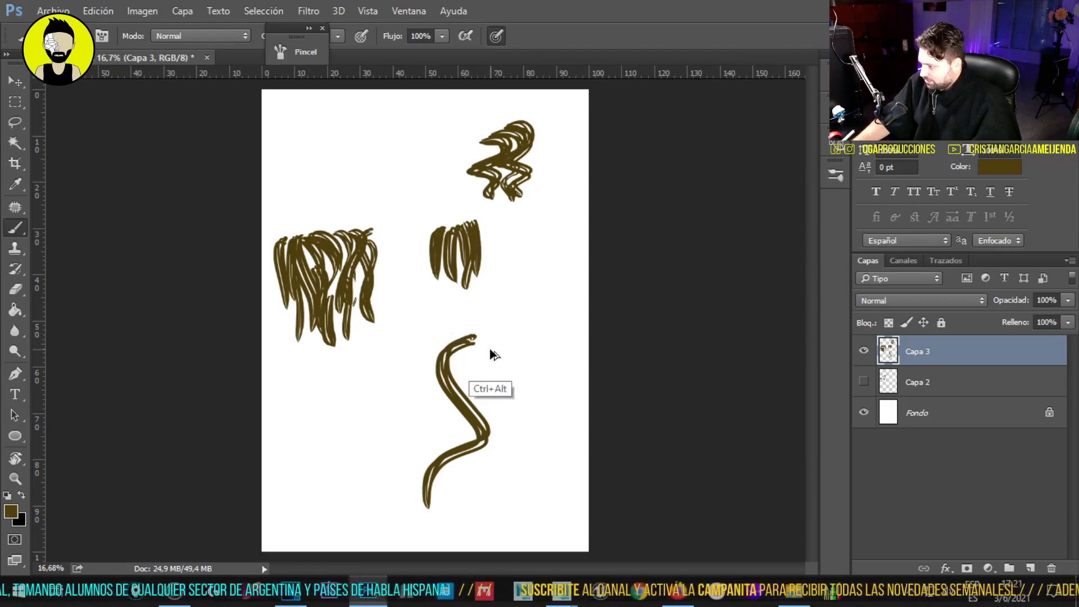
{"action": "key", "text": "ctrl+z"}
{"action": "mouse_move", "coordinate": [470, 329]}
{"action": "left_mouse_down"}
{"action": "mouse_move", "coordinate": [450, 368]}
{"action": "mouse_move", "coordinate": [456, 513]}
{"action": "left_mouse_up"}
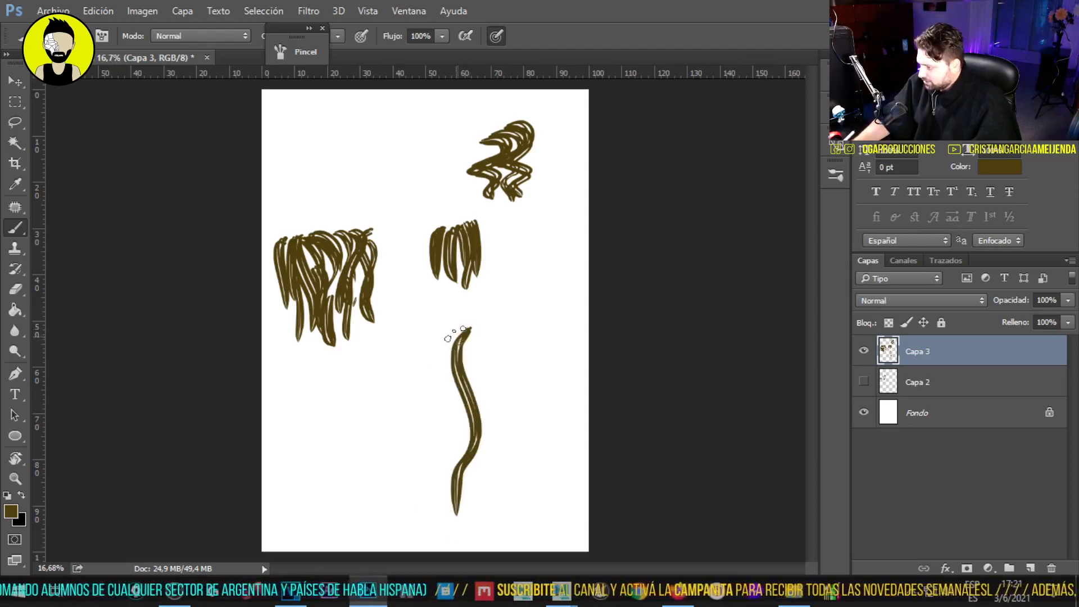
{"action": "left_click_drag", "start_coordinate": [448, 339], "coordinate": [449, 468]}
{"action": "mouse_move", "coordinate": [472, 331]}
{"action": "left_mouse_down"}
{"action": "mouse_move", "coordinate": [483, 457]}
{"action": "mouse_move", "coordinate": [424, 366]}
{"action": "mouse_move", "coordinate": [444, 495]}
{"action": "left_mouse_up"}
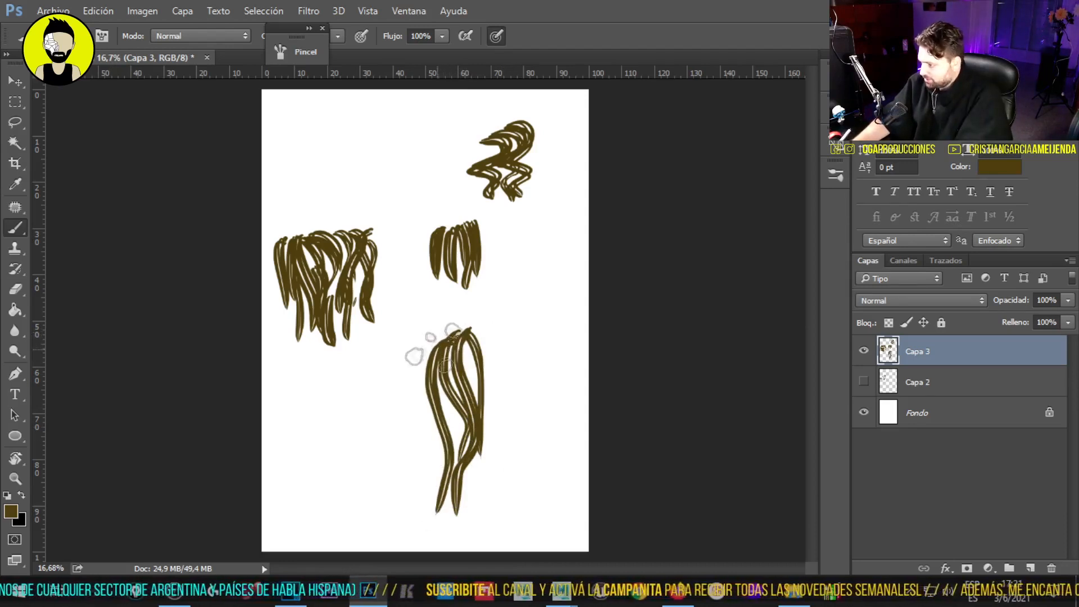
{"action": "left_click_drag", "start_coordinate": [452, 333], "coordinate": [422, 473]}
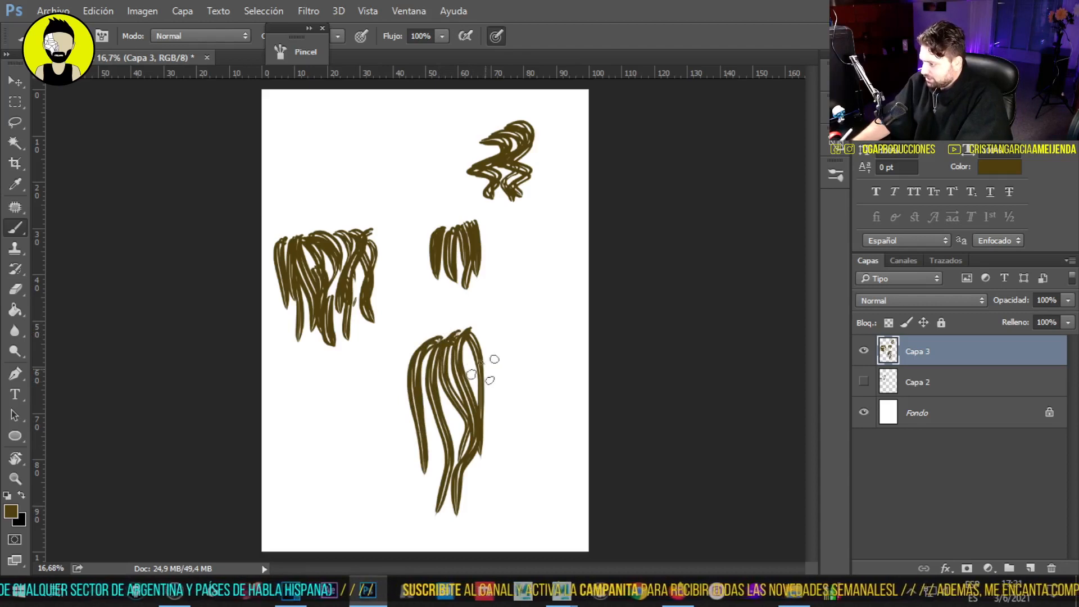
{"action": "left_click_drag", "start_coordinate": [468, 362], "coordinate": [427, 496]}
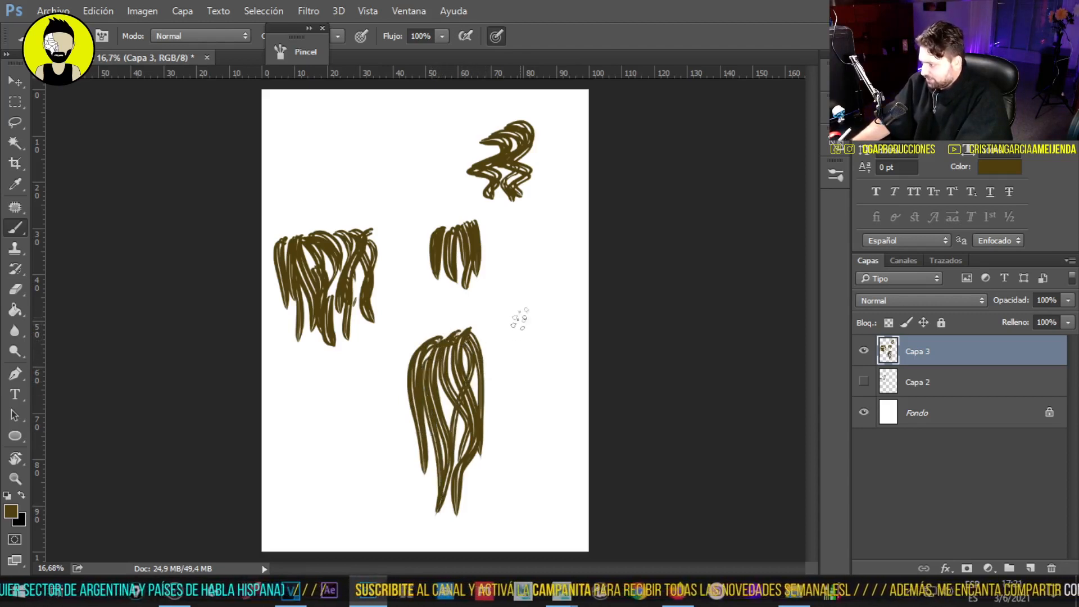
- Paint a wide, medium-length lock of overlapping, gently curved strands in the upper left of the canvas
{"action": "left_click_drag", "start_coordinate": [310, 118], "coordinate": [307, 202]}
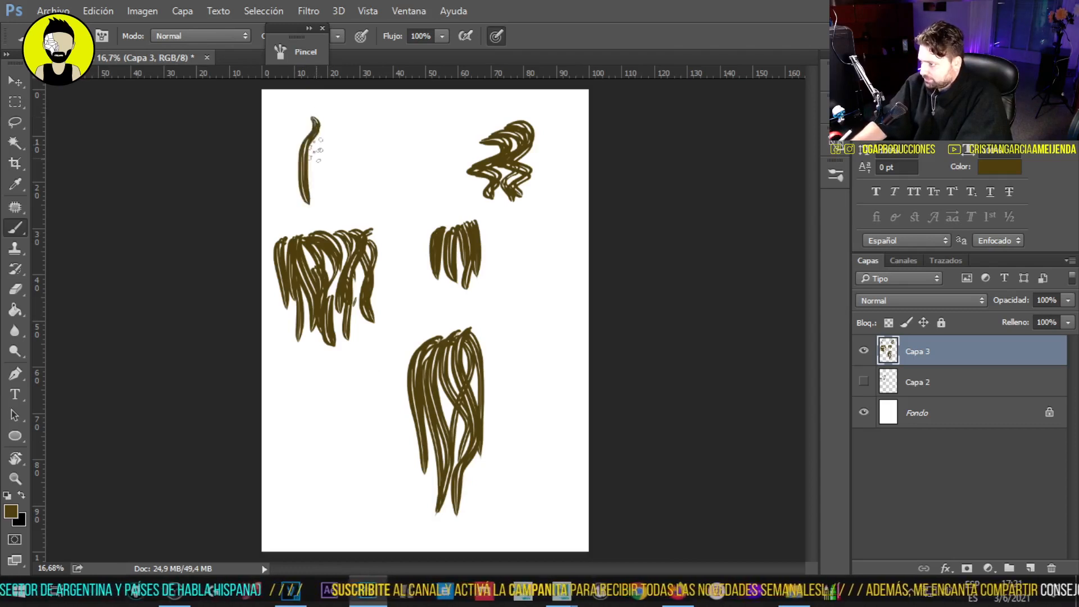
{"action": "left_click_drag", "start_coordinate": [322, 117], "coordinate": [318, 176]}
{"action": "left_click_drag", "start_coordinate": [341, 121], "coordinate": [353, 169]}
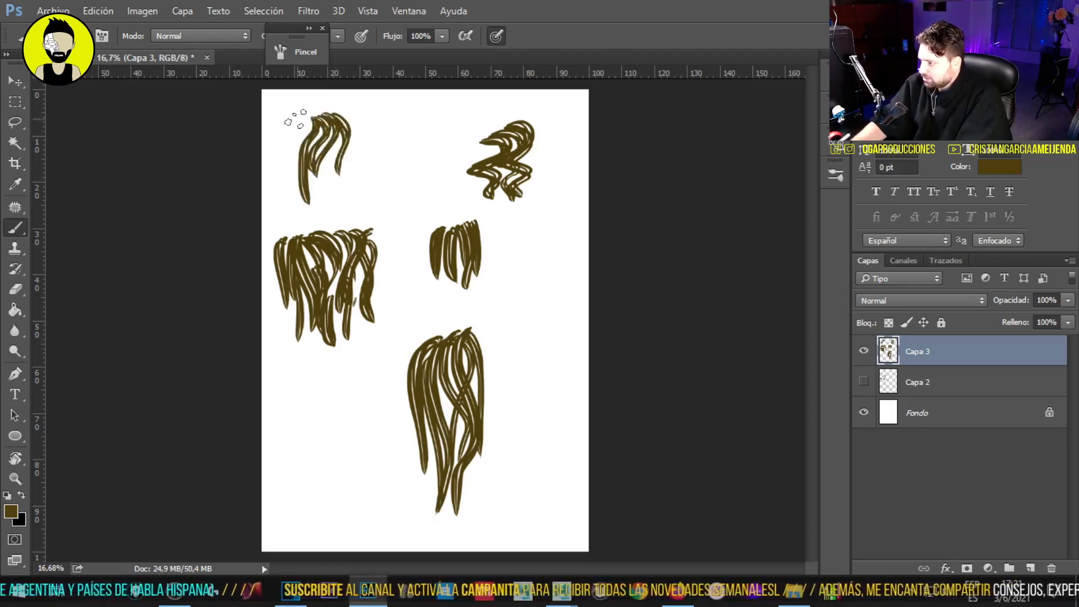
{"action": "left_click_drag", "start_coordinate": [308, 117], "coordinate": [295, 186]}
{"action": "left_click_drag", "start_coordinate": [348, 112], "coordinate": [338, 200]}
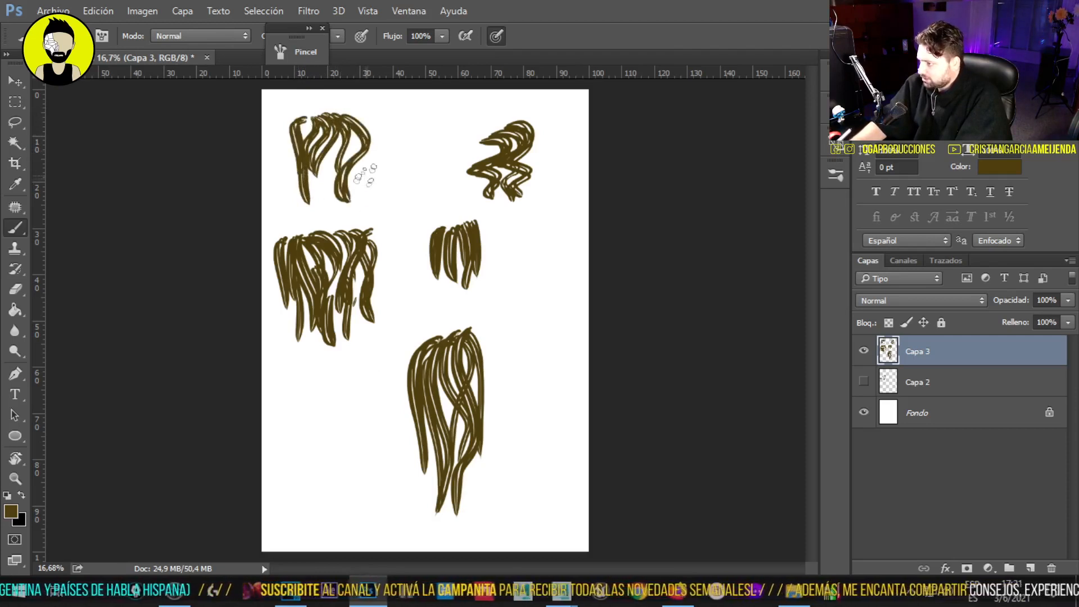
{"action": "left_click_drag", "start_coordinate": [348, 112], "coordinate": [369, 162]}
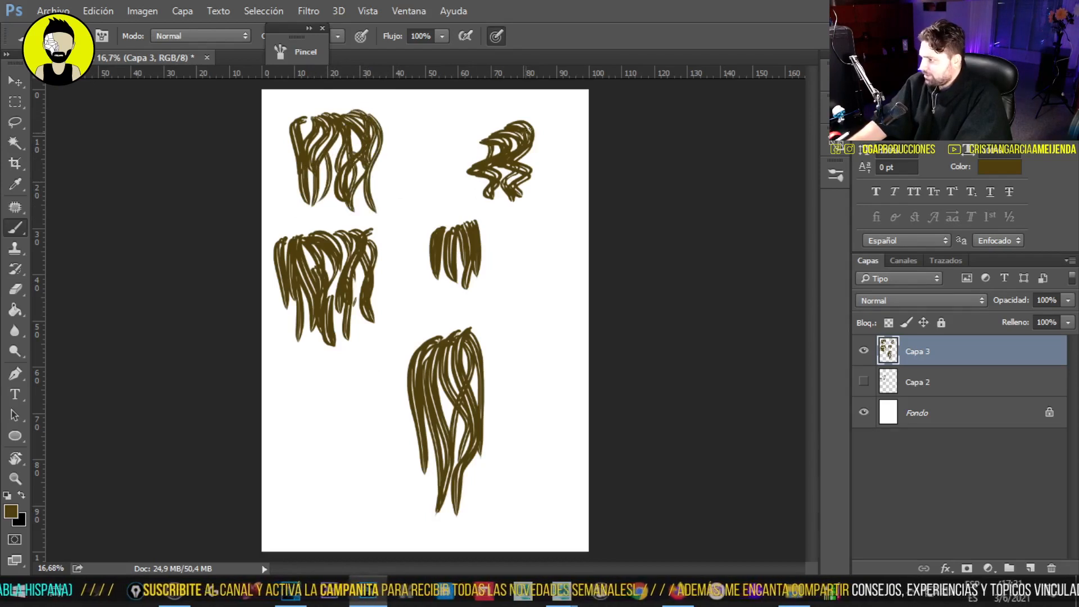
- Paint a wide, uneven lock of crossing, curved strands in the lower left of the canvas
{"action": "left_click_drag", "start_coordinate": [307, 409], "coordinate": [288, 466]}
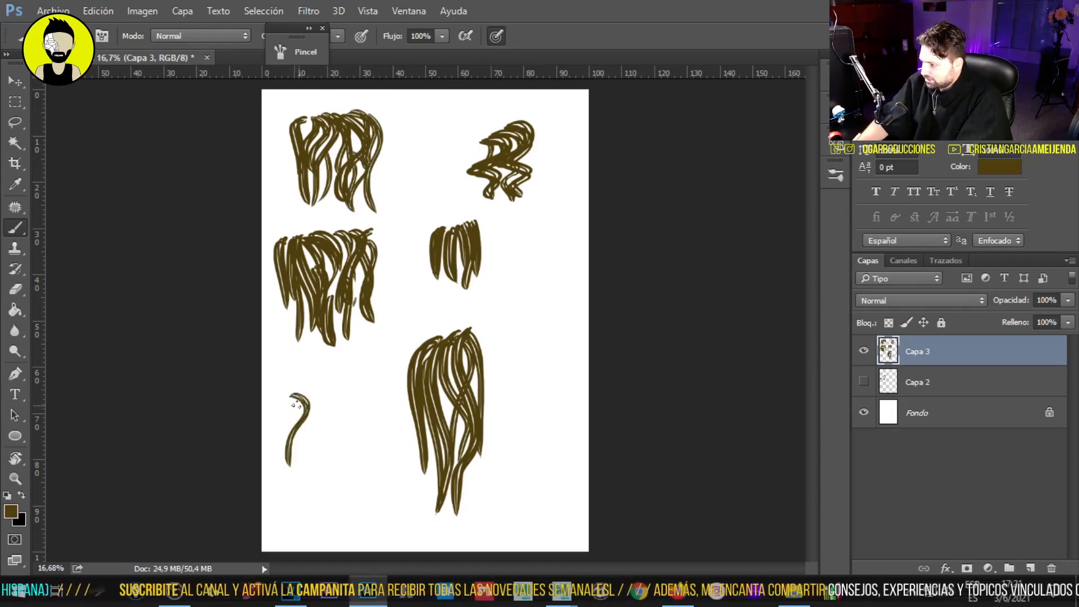
{"action": "mouse_move", "coordinate": [298, 414]}
{"action": "left_mouse_down"}
{"action": "mouse_move", "coordinate": [324, 460]}
{"action": "mouse_move", "coordinate": [312, 466]}
{"action": "left_mouse_up"}
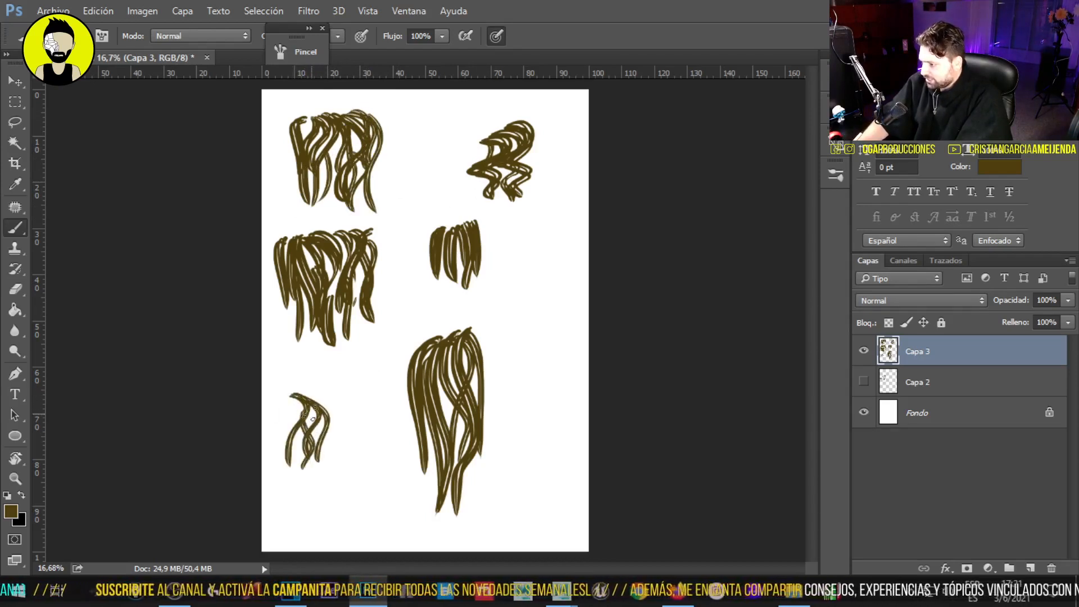
{"action": "mouse_move", "coordinate": [299, 398]}
{"action": "left_mouse_down"}
{"action": "mouse_move", "coordinate": [295, 463]}
{"action": "mouse_move", "coordinate": [323, 467]}
{"action": "mouse_move", "coordinate": [334, 407]}
{"action": "left_mouse_up"}
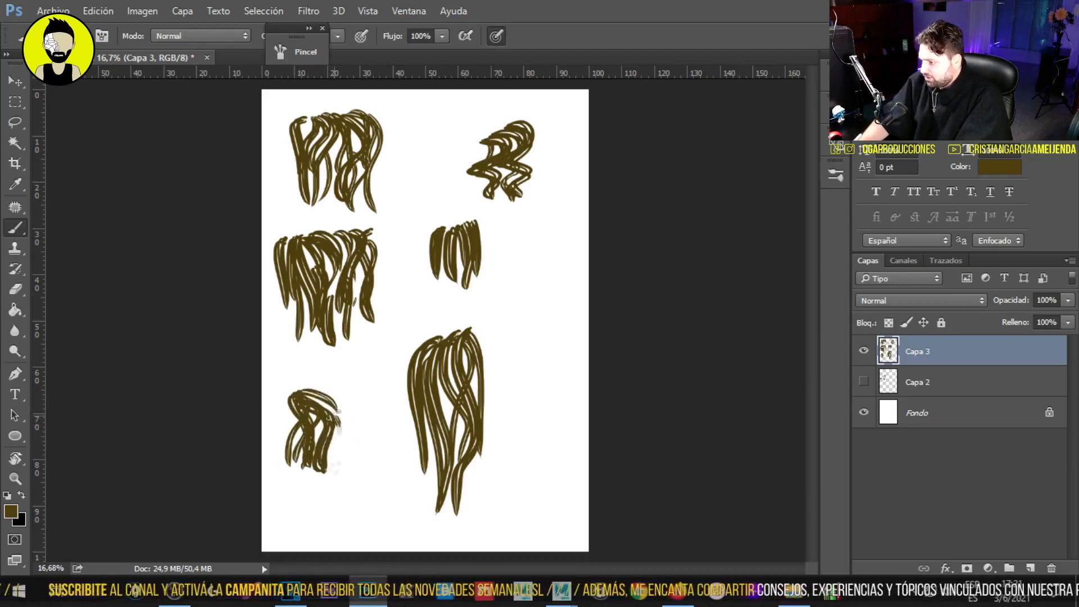
{"action": "left_click_drag", "start_coordinate": [296, 398], "coordinate": [290, 467]}
{"action": "mouse_move", "coordinate": [316, 398]}
{"action": "left_mouse_down"}
{"action": "mouse_move", "coordinate": [340, 486]}
{"action": "mouse_move", "coordinate": [346, 438]}
{"action": "left_mouse_up"}
{"action": "mouse_move", "coordinate": [354, 394]}
{"action": "left_mouse_down"}
{"action": "mouse_move", "coordinate": [370, 462]}
{"action": "mouse_move", "coordinate": [351, 497]}
{"action": "left_mouse_up"}
{"action": "left_click_drag", "start_coordinate": [388, 430], "coordinate": [389, 460]}
{"action": "left_click_drag", "start_coordinate": [370, 389], "coordinate": [383, 466]}
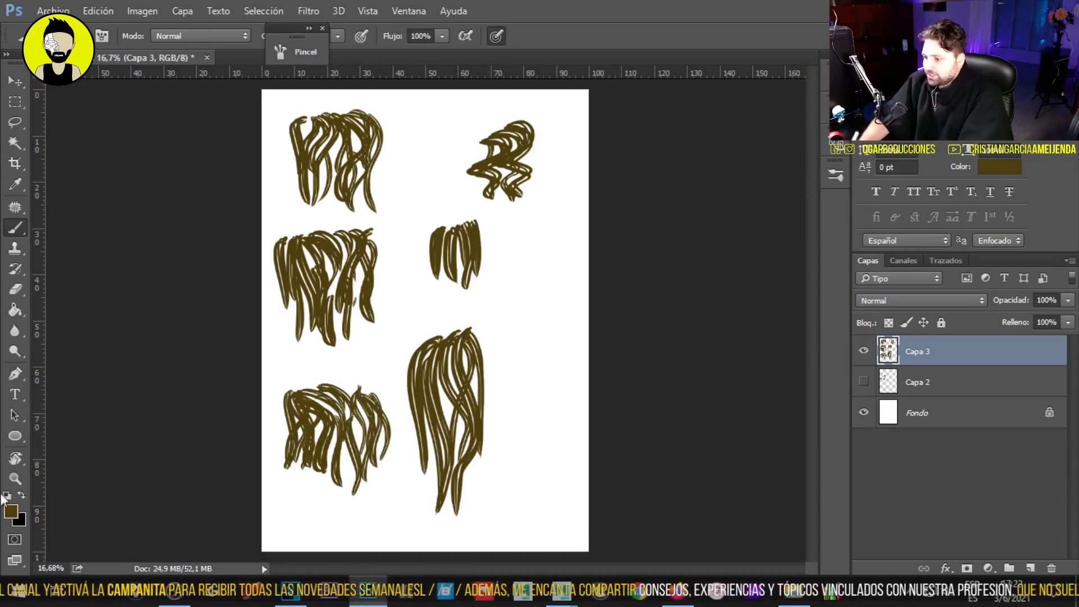
- Sample the brown of the long hair lock and set a darker shade of it as the foreground colour
{"action": "left_click", "coordinate": [22, 495]}
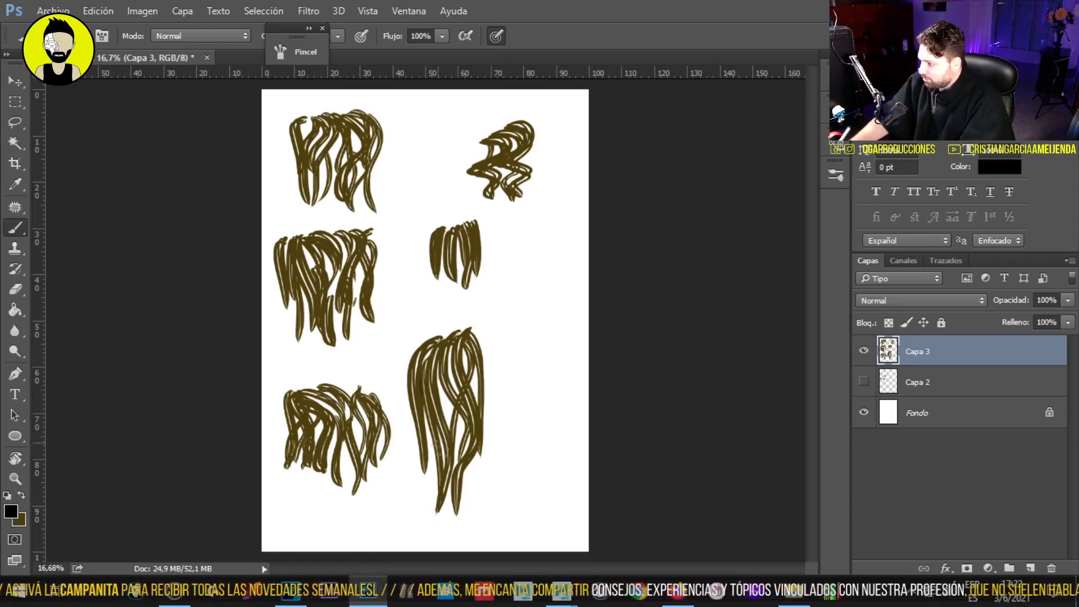
{"action": "left_click", "coordinate": [419, 438], "text": "alt"}
{"action": "left_click", "coordinate": [11, 513]}
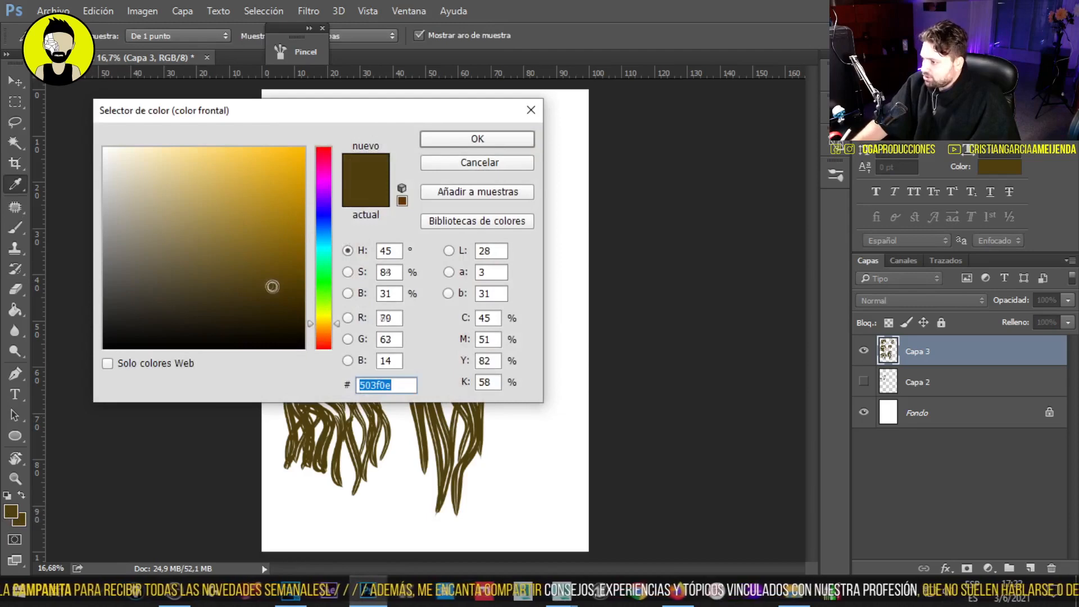
{"action": "left_click_drag", "start_coordinate": [272, 286], "coordinate": [268, 310]}
{"action": "left_click", "coordinate": [458, 141]}
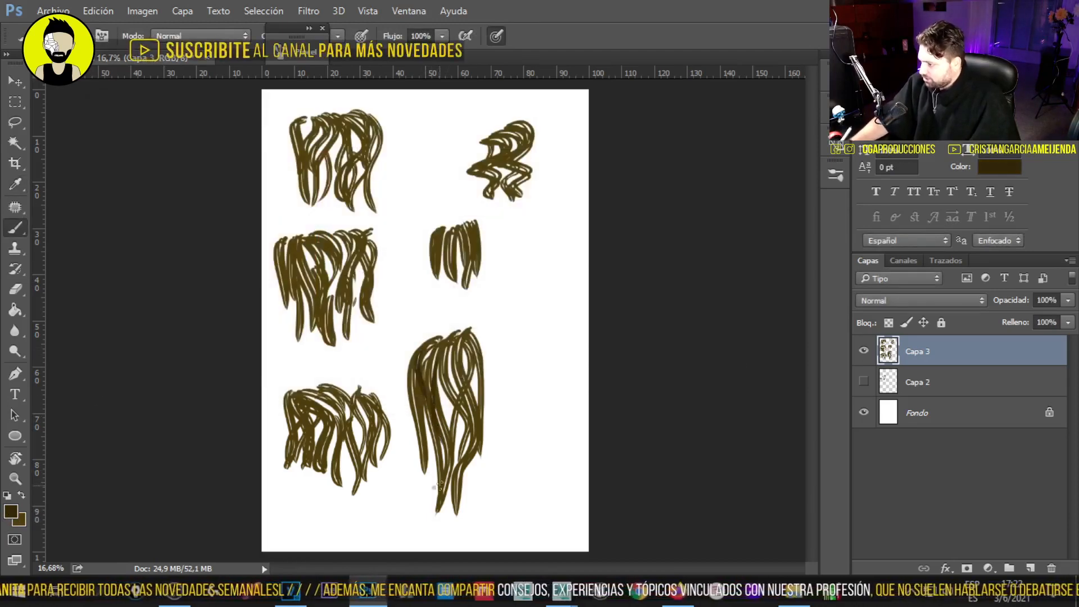
- Paint darker shading strands over the existing hair locks to give them depth
{"action": "left_click_drag", "start_coordinate": [450, 347], "coordinate": [465, 413]}
{"action": "left_click_drag", "start_coordinate": [473, 363], "coordinate": [477, 396]}
{"action": "left_click_drag", "start_coordinate": [475, 442], "coordinate": [459, 475]}
{"action": "left_click_drag", "start_coordinate": [304, 396], "coordinate": [291, 470]}
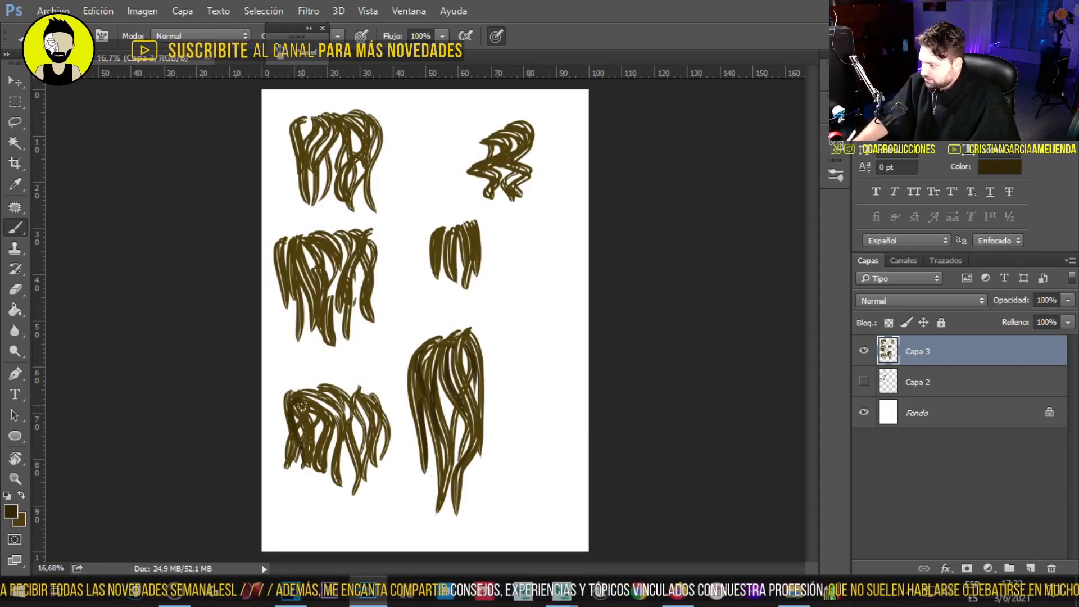
{"action": "mouse_move", "coordinate": [346, 405]}
{"action": "left_mouse_down"}
{"action": "mouse_move", "coordinate": [359, 455]}
{"action": "mouse_move", "coordinate": [377, 472]}
{"action": "left_mouse_up"}
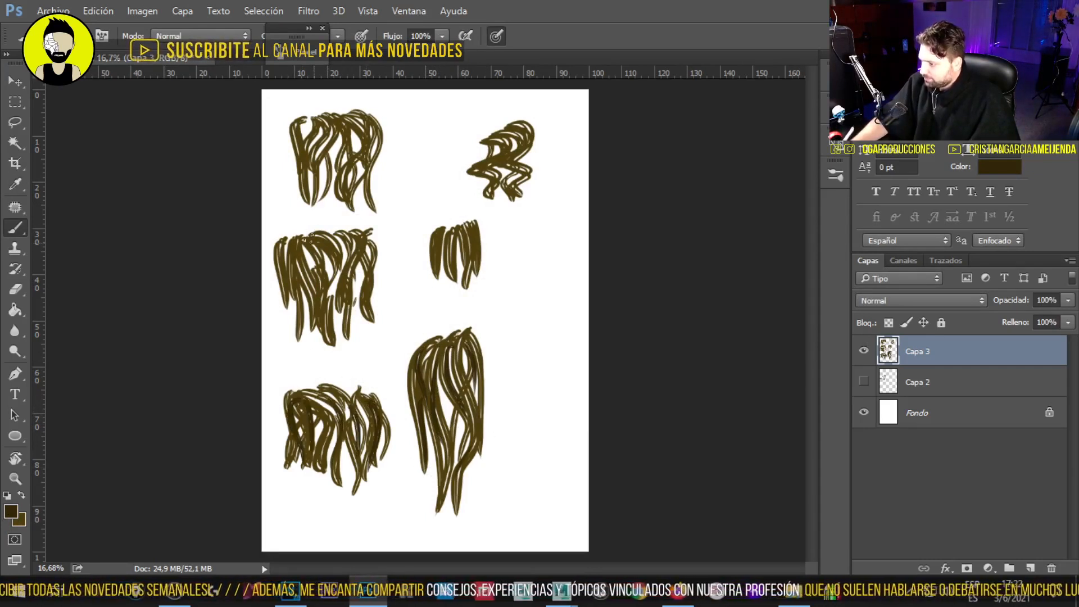
{"action": "mouse_move", "coordinate": [303, 241]}
{"action": "left_mouse_down"}
{"action": "mouse_move", "coordinate": [291, 291]}
{"action": "mouse_move", "coordinate": [298, 323]}
{"action": "left_mouse_up"}
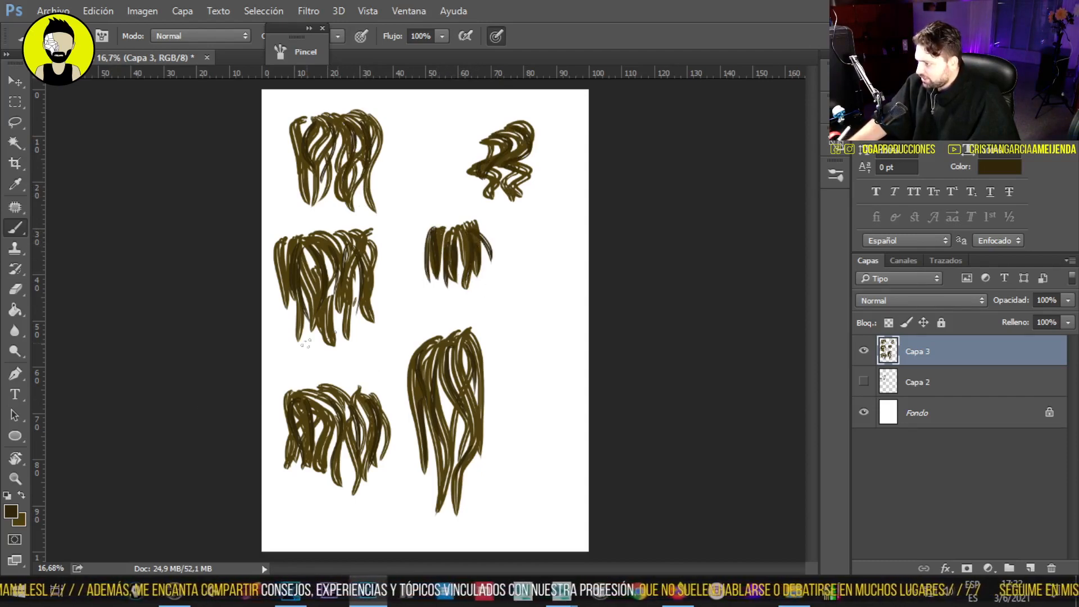
- Set the foreground colour to #40361a and paint extra thin strands at the tips of the long lock
{"action": "left_click", "coordinate": [10, 512]}
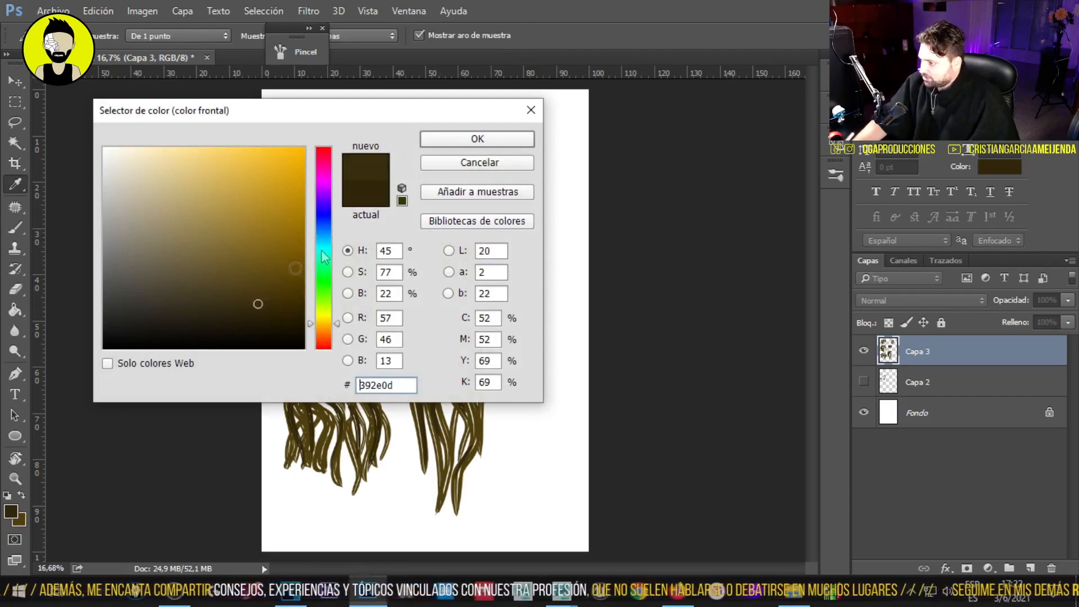
{"action": "left_click_drag", "start_coordinate": [235, 305], "coordinate": [222, 297]}
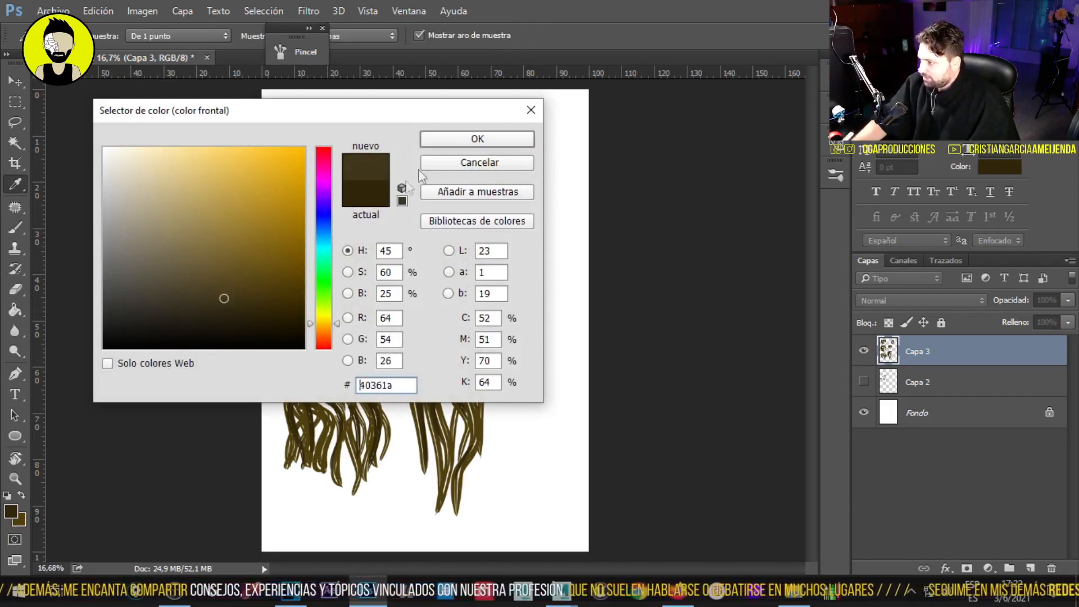
{"action": "left_click", "coordinate": [451, 141]}
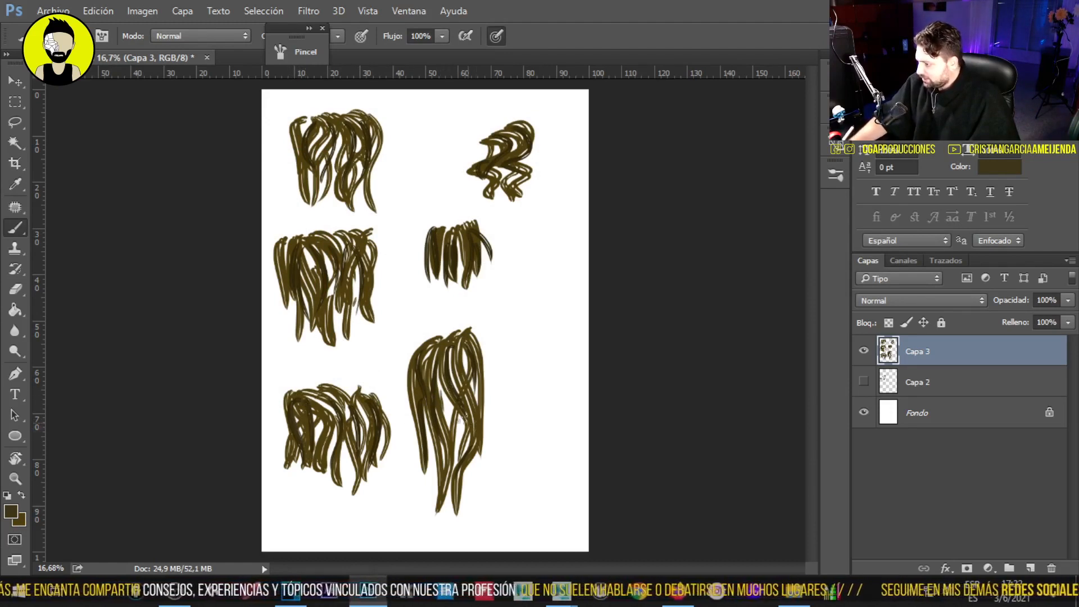
{"action": "left_click_drag", "start_coordinate": [475, 456], "coordinate": [465, 514]}
{"action": "left_click_drag", "start_coordinate": [440, 455], "coordinate": [433, 519]}
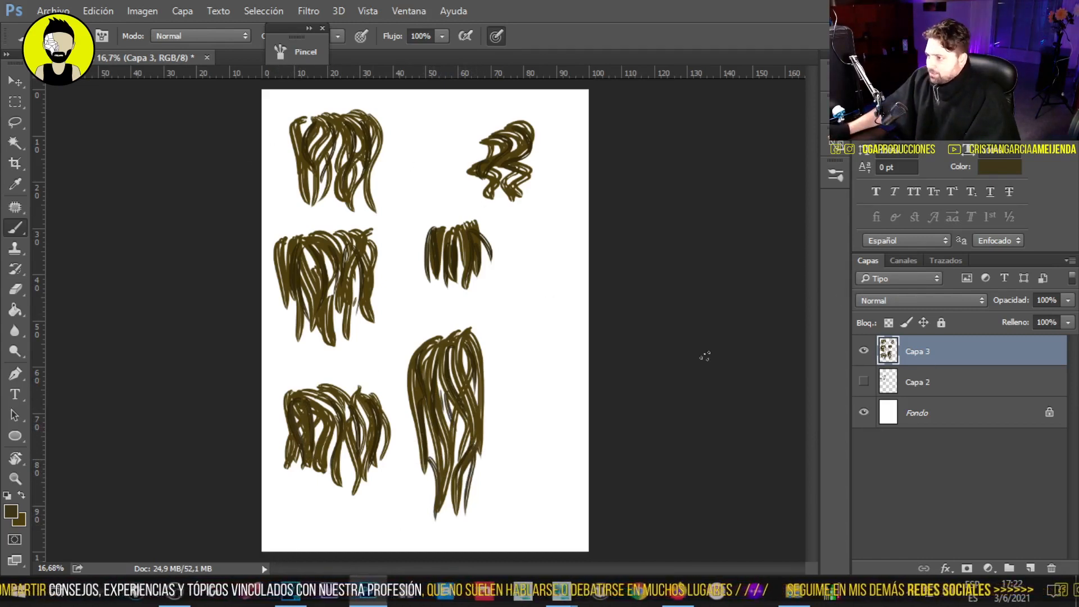
- Hide the white Fondo layer and switch to the head model in Maya
{"action": "left_click", "coordinate": [865, 414]}
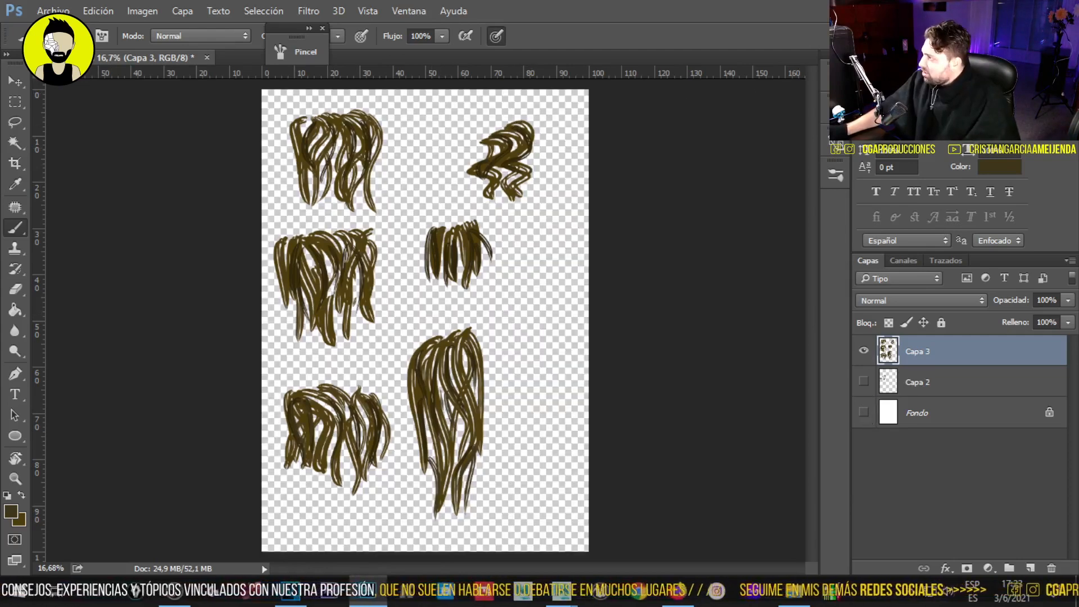
{"action": "key", "text": "alt+Tab"}
{"action": "left_click", "coordinate": [515, 336]}
{"action": "left_click_drag", "start_coordinate": [606, 376], "coordinate": [555, 386], "text": "alt"}
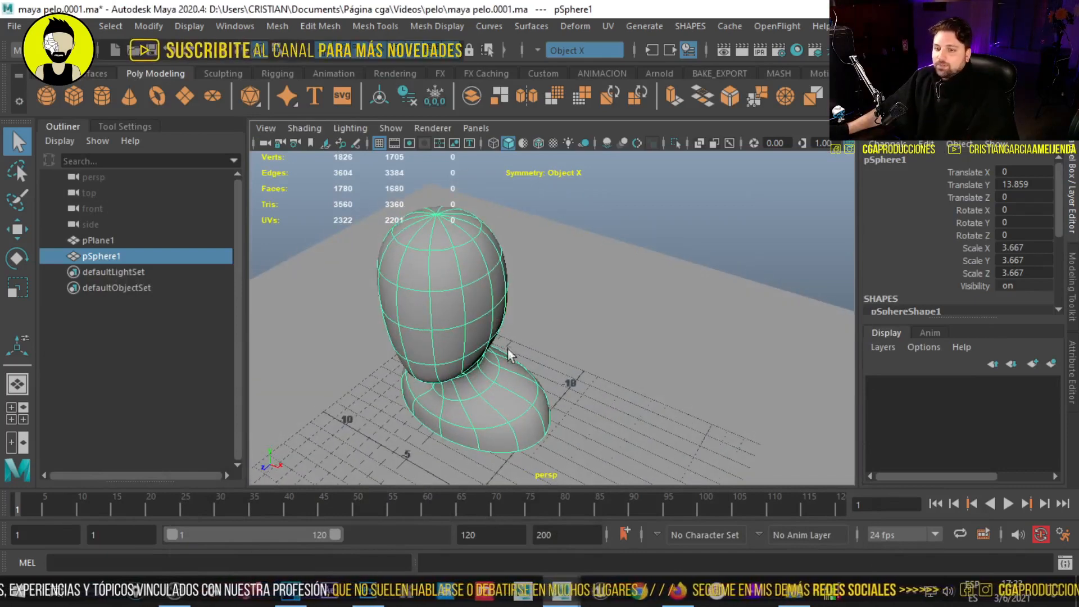
{"action": "left_click_drag", "start_coordinate": [557, 160], "coordinate": [524, 230], "text": "alt"}
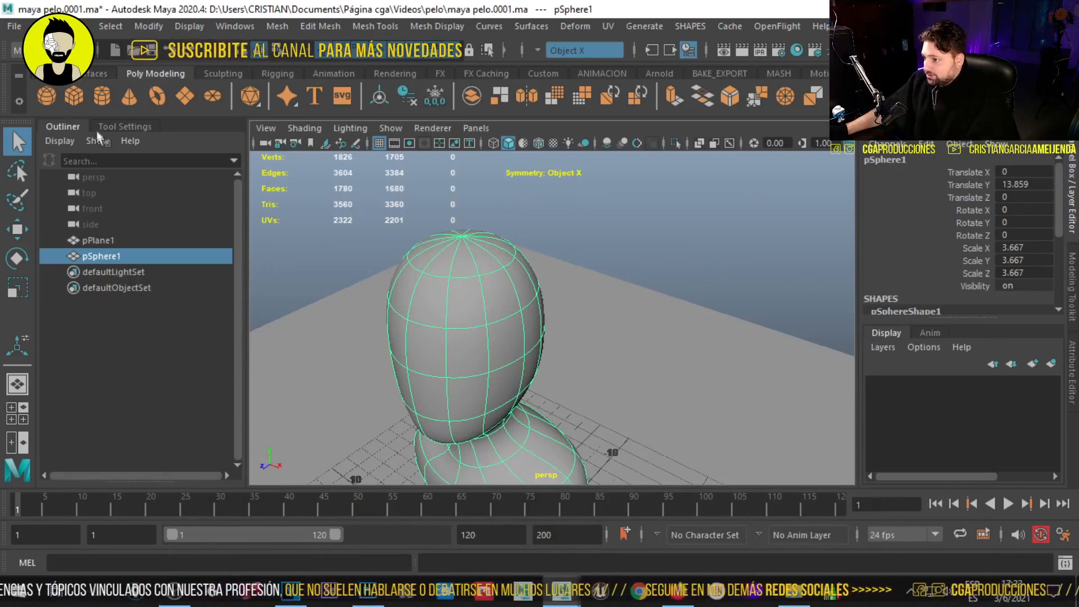
- Create a polygon plane, raise it above the head and scale it uniformly to about 13.098
{"action": "left_click", "coordinate": [186, 97]}
{"action": "left_click_drag", "start_coordinate": [574, 275], "coordinate": [433, 351], "text": "alt"}
{"action": "middle_click_drag", "start_coordinate": [434, 351], "coordinate": [430, 327], "text": "alt"}
{"action": "key", "text": "w"}
{"action": "left_click_drag", "start_coordinate": [514, 380], "coordinate": [504, 160]}
{"action": "key", "text": "r"}
{"action": "left_click_drag", "start_coordinate": [506, 224], "coordinate": [585, 320]}
- Set the new plane's Subdivisions Width and Subdivisions Height to 1
{"action": "scroll", "coordinate": [920, 298], "scroll_direction": "down", "scroll_amount": 3}
{"action": "left_click", "coordinate": [910, 298]}
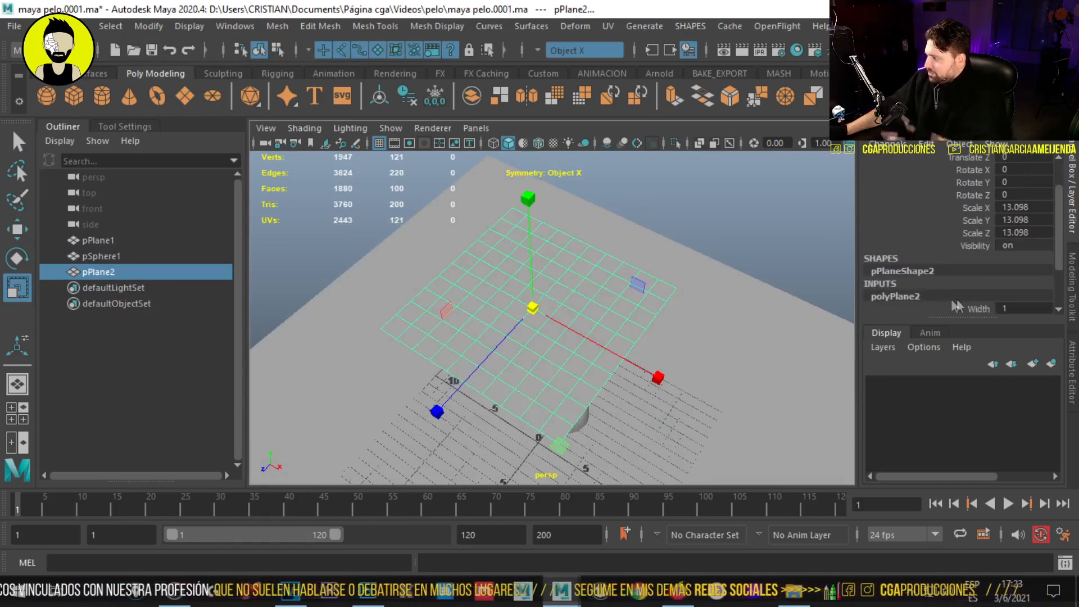
{"action": "scroll", "coordinate": [963, 290], "scroll_direction": "down", "scroll_amount": 2}
{"action": "left_click_drag", "start_coordinate": [1010, 274], "coordinate": [1012, 284]}
{"action": "left_click", "coordinate": [1011, 286]}
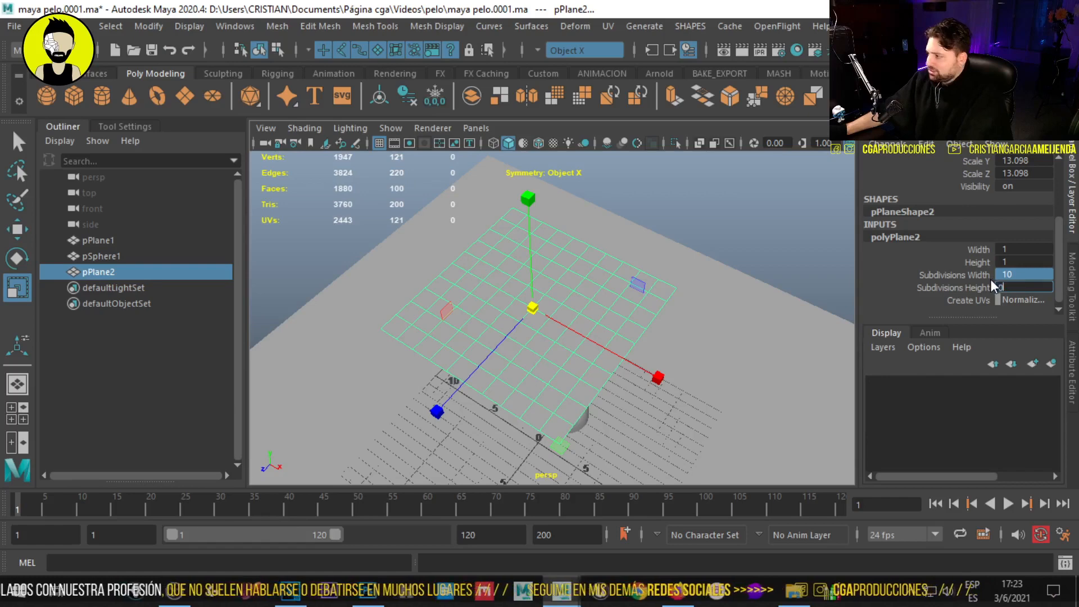
{"action": "type", "text": "1"}
{"action": "key", "text": "Return"}
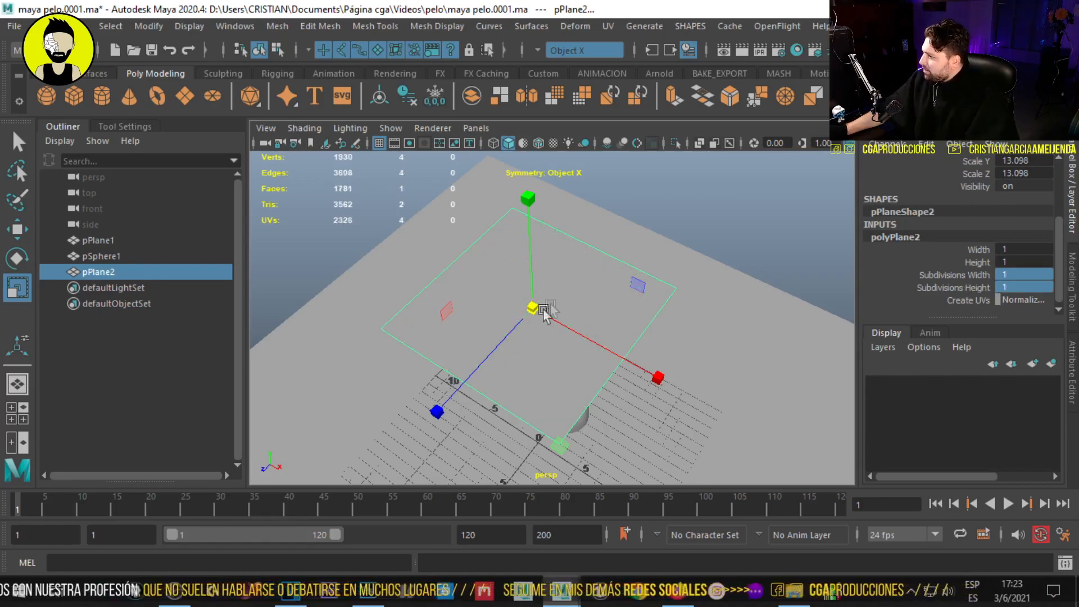
- Scale the plane down uniformly to about 0.86 and lower it to the crown of the head
{"action": "left_click_drag", "start_coordinate": [551, 308], "coordinate": [446, 348], "text": "alt"}
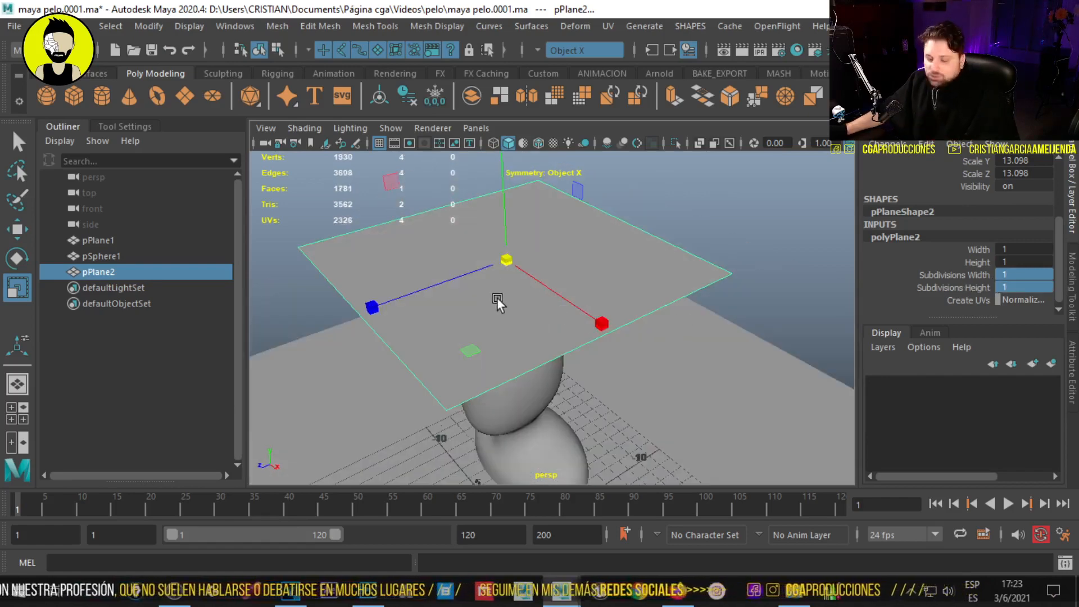
{"action": "middle_click_drag", "start_coordinate": [477, 285], "coordinate": [432, 327]}
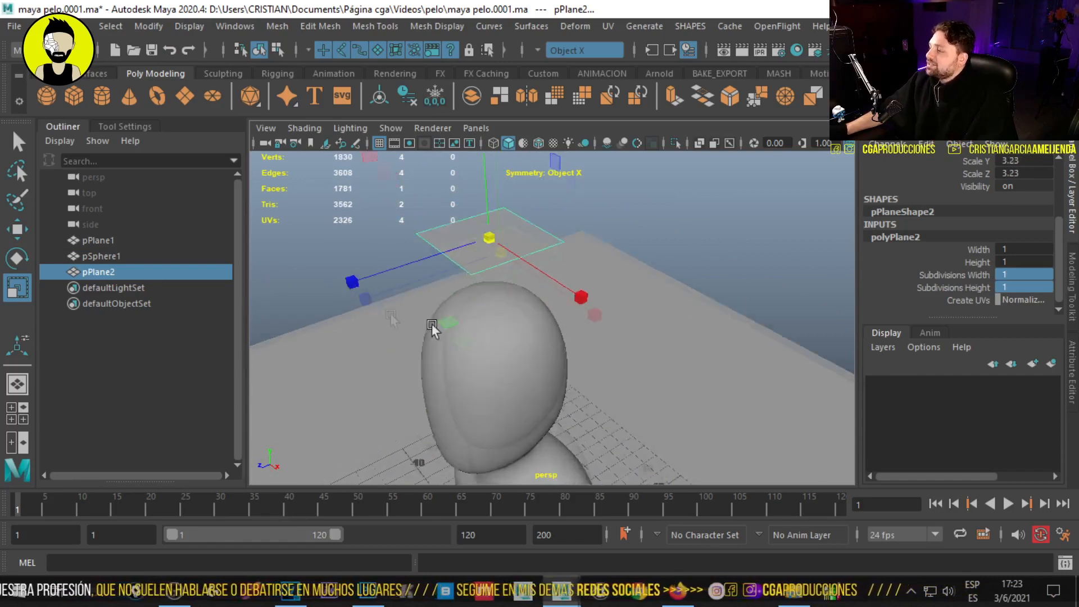
{"action": "right_click_drag", "start_coordinate": [432, 326], "coordinate": [485, 327], "text": "alt"}
{"action": "key", "text": "r"}
{"action": "mouse_move", "coordinate": [496, 222]}
{"action": "middle_mouse_down"}
{"action": "mouse_move", "coordinate": [452, 237]}
{"action": "mouse_move", "coordinate": [496, 232]}
{"action": "middle_mouse_up"}
{"action": "key", "text": "w"}
{"action": "key", "text": "r"}
{"action": "middle_click_drag", "start_coordinate": [498, 283], "coordinate": [459, 289]}
{"action": "left_click_drag", "start_coordinate": [479, 282], "coordinate": [438, 309], "text": "alt"}
{"action": "key", "text": "f"}
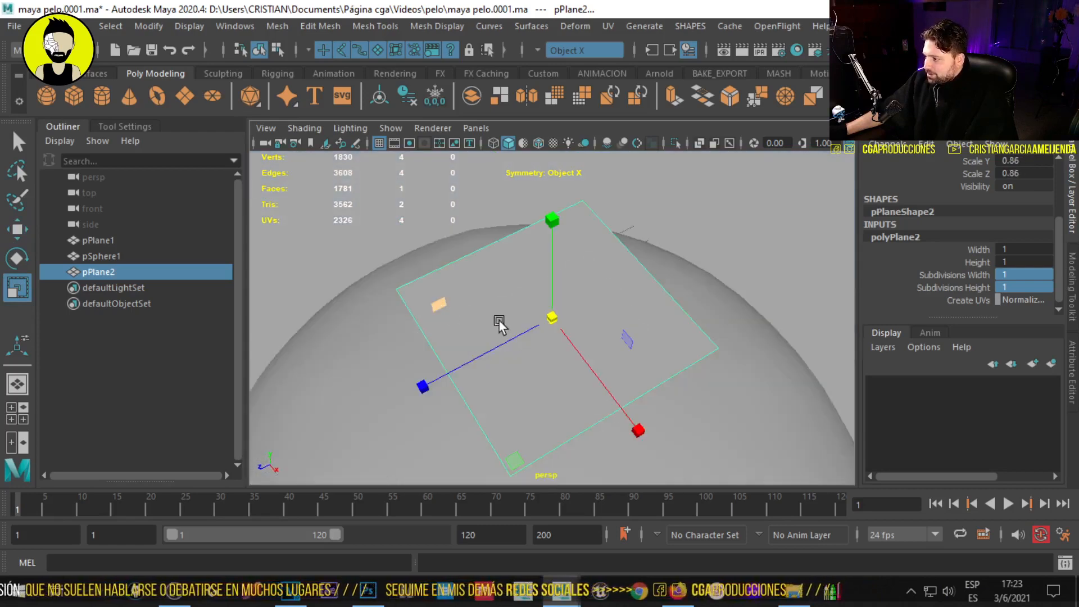
- Rotate the small plane so that it is tilted at the top of the head
{"action": "right_click_drag", "start_coordinate": [499, 321], "coordinate": [474, 339], "text": "alt"}
{"action": "key", "text": "w"}
{"action": "left_click_drag", "start_coordinate": [474, 339], "coordinate": [629, 427], "text": "alt"}
{"action": "key", "text": "e"}
{"action": "right_click_drag", "start_coordinate": [629, 427], "coordinate": [433, 382], "text": "alt"}
{"action": "left_click_drag", "start_coordinate": [433, 382], "coordinate": [574, 370], "text": "alt"}
{"action": "middle_click_drag", "start_coordinate": [574, 370], "coordinate": [558, 336], "text": "alt"}
{"action": "left_click_drag", "start_coordinate": [623, 328], "coordinate": [540, 338]}
{"action": "left_click_drag", "start_coordinate": [543, 264], "coordinate": [528, 185]}
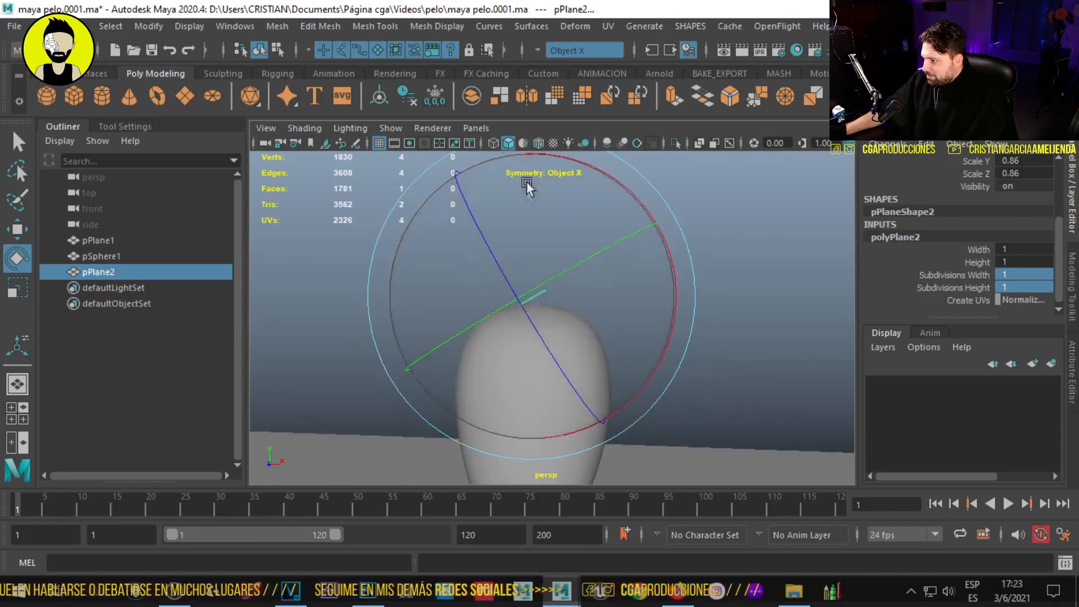
- Move the tilted plane onto the upper side of the head, close to its surface
{"action": "key", "text": "w"}
{"action": "left_click_drag", "start_coordinate": [534, 298], "coordinate": [552, 348]}
{"action": "key", "text": "r"}
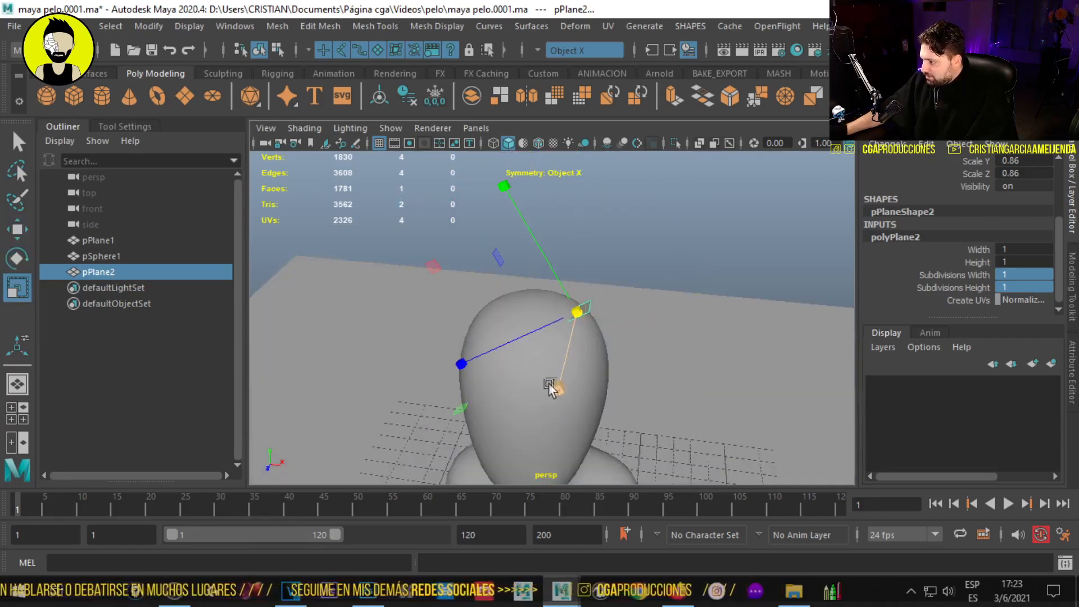
{"action": "key", "text": "w"}
{"action": "left_click_drag", "start_coordinate": [579, 289], "coordinate": [579, 281]}
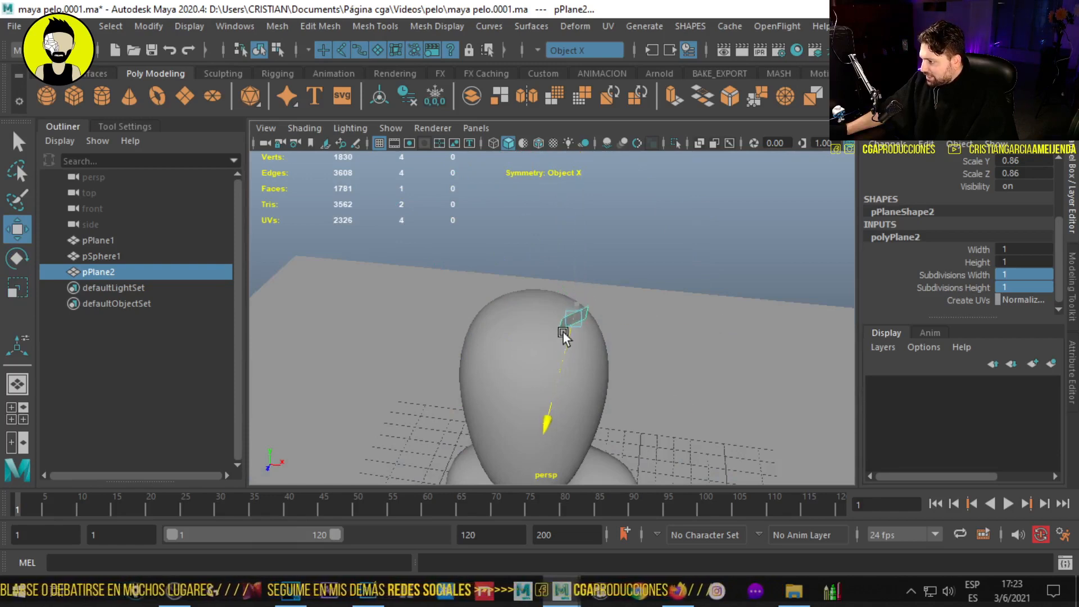
{"action": "left_click_drag", "start_coordinate": [563, 333], "coordinate": [595, 343], "text": "alt"}
{"action": "key", "text": "e"}
{"action": "key", "text": "w"}
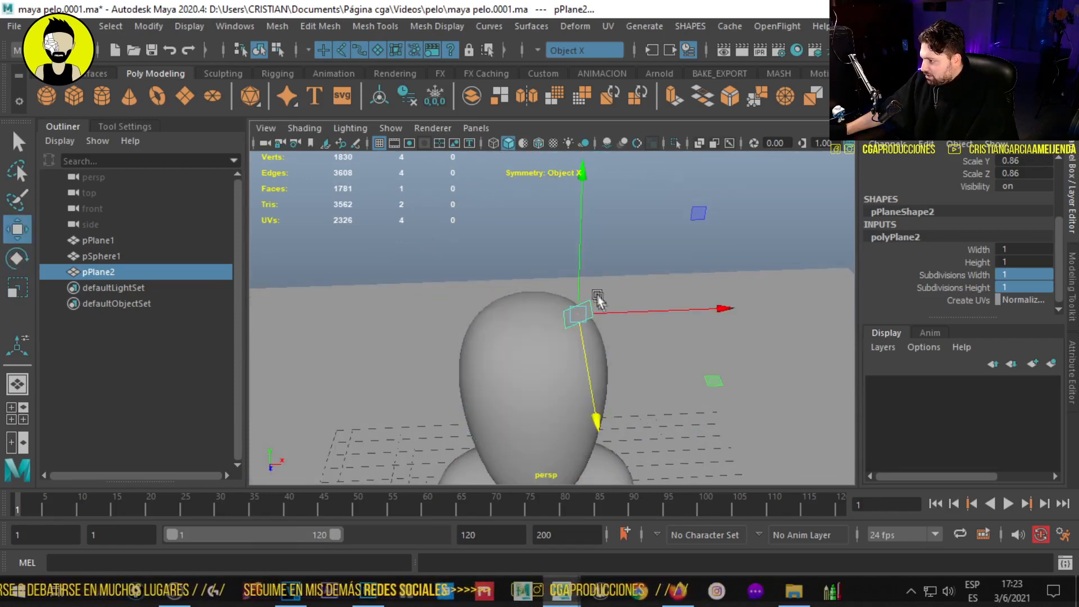
{"action": "left_click_drag", "start_coordinate": [567, 281], "coordinate": [568, 284]}
- Fine-tune the plane's placement so that its inner edge sinks slightly into the head surface
{"action": "key", "text": "f"}
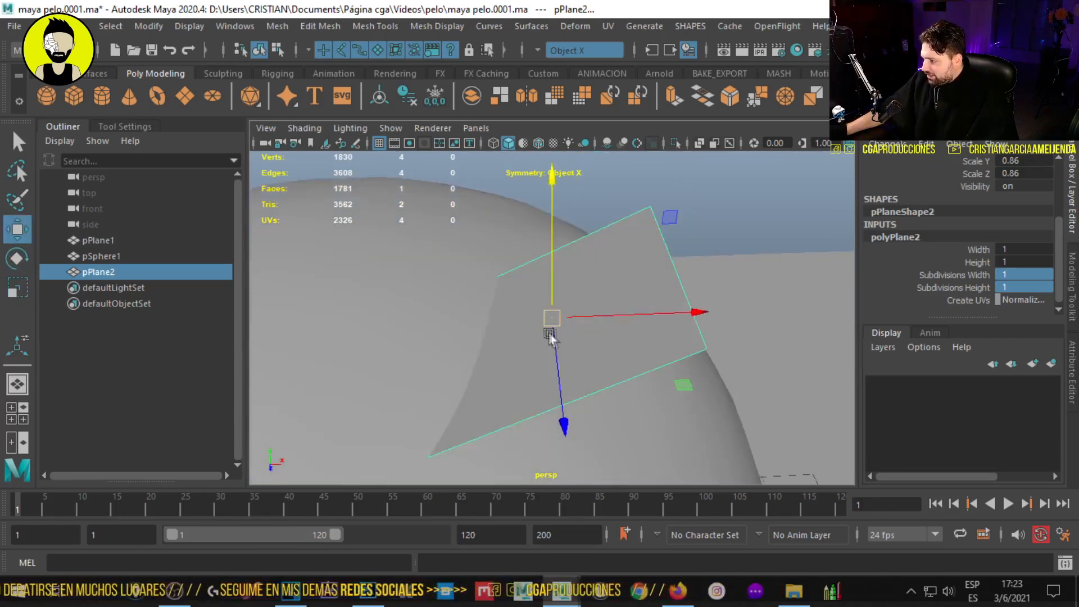
{"action": "left_click_drag", "start_coordinate": [549, 332], "coordinate": [570, 335], "text": "alt"}
{"action": "right_click_drag", "start_coordinate": [570, 335], "coordinate": [372, 347], "text": "alt"}
{"action": "left_click_drag", "start_coordinate": [609, 353], "coordinate": [582, 328]}
{"action": "left_click", "coordinate": [572, 325]}
{"action": "left_click", "coordinate": [571, 319]}
{"action": "key", "text": "e"}
{"action": "key", "text": "w"}
{"action": "left_click_drag", "start_coordinate": [552, 277], "coordinate": [552, 272]}
{"action": "left_click_drag", "start_coordinate": [534, 307], "coordinate": [608, 328], "text": "alt"}
- Select the two vertices of the plane's outer edge and lower them toward the head
{"action": "key", "text": "q"}
{"action": "right_click", "coordinate": [578, 294]}
{"action": "left_click", "coordinate": [520, 157]}
{"action": "key", "text": "w"}
{"action": "left_click_drag", "start_coordinate": [583, 255], "coordinate": [582, 277]}
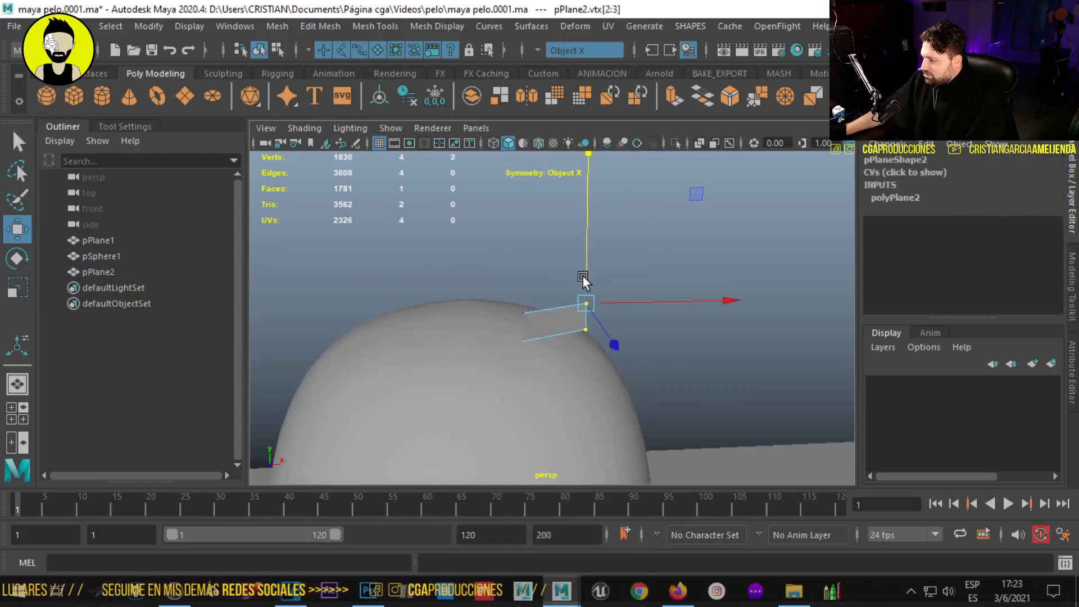
{"action": "key", "text": "q"}
- Cut a new edge across the middle of the plane with the Multi-Cut tool
{"action": "scroll", "coordinate": [576, 343], "scroll_direction": "up", "scroll_amount": 2}
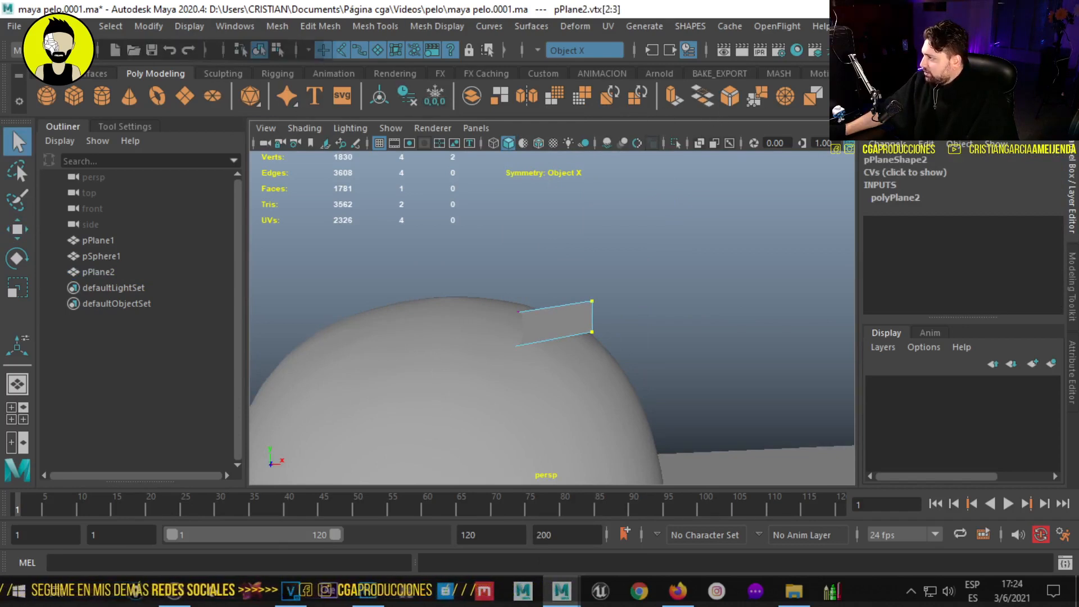
{"action": "key", "text": "ctrl+shift+x"}
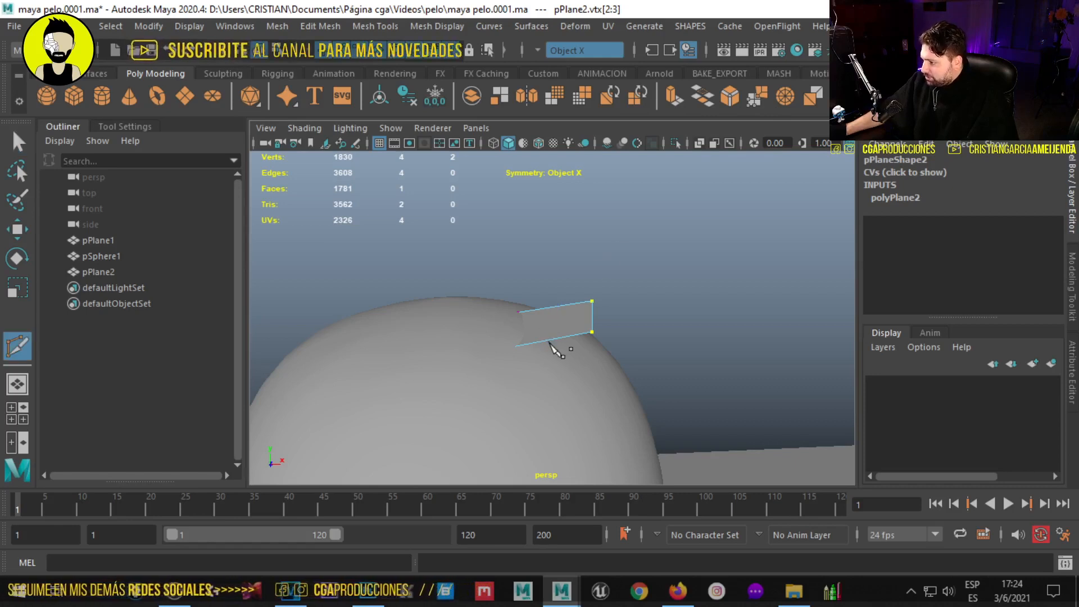
{"action": "left_click", "coordinate": [548, 338]}
{"action": "right_click", "coordinate": [593, 257]}
- Select the plane's middle vertices and move them so the card bends along the head's curve
{"action": "right_click_drag", "start_coordinate": [554, 311], "coordinate": [501, 140]}
{"action": "key", "text": "q"}
{"action": "key", "text": "w"}
{"action": "left_click_drag", "start_coordinate": [572, 283], "coordinate": [546, 332]}
{"action": "scroll", "coordinate": [603, 341], "scroll_direction": "up", "scroll_amount": 1}
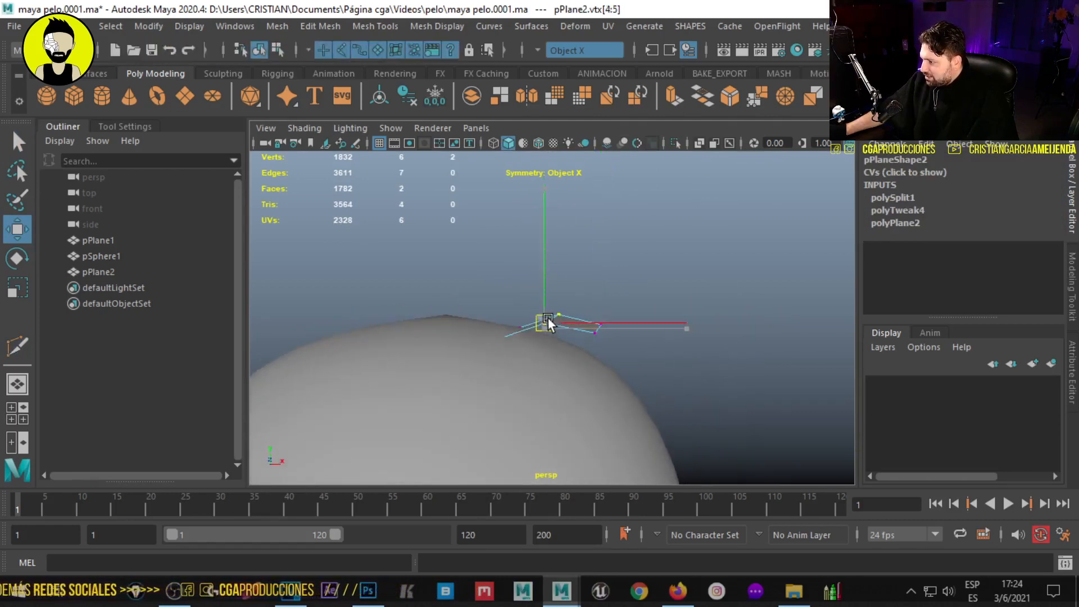
{"action": "key", "text": "q"}
{"action": "left_click", "coordinate": [544, 329]}
{"action": "key", "text": "w"}
{"action": "left_click_drag", "start_coordinate": [544, 325], "coordinate": [545, 328]}
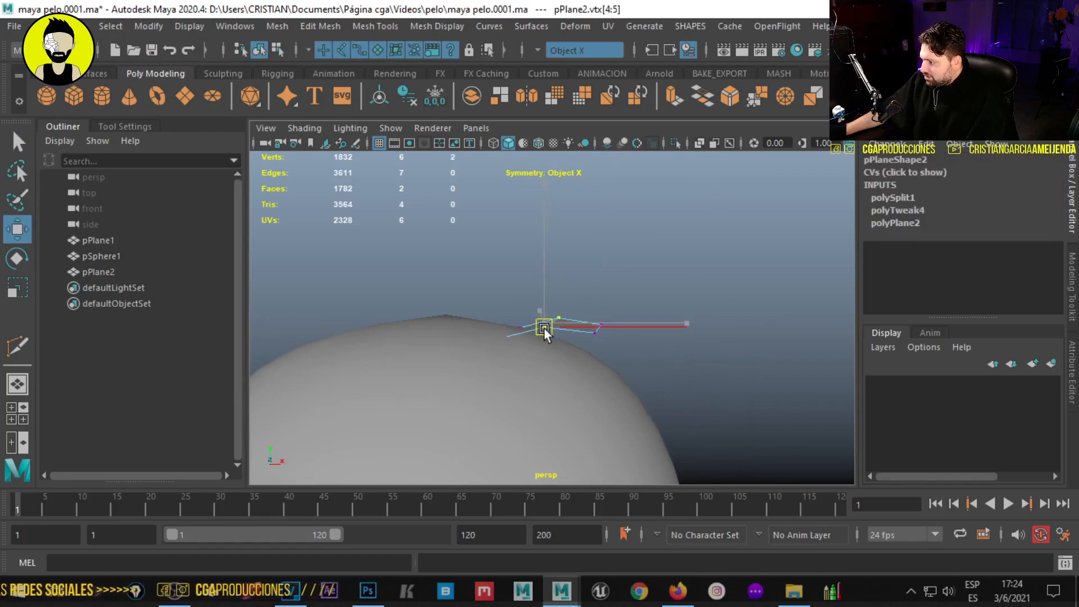
- Turn symmetry off and select individual vertices of the plane with the Move tool
{"action": "left_click", "coordinate": [585, 50]}
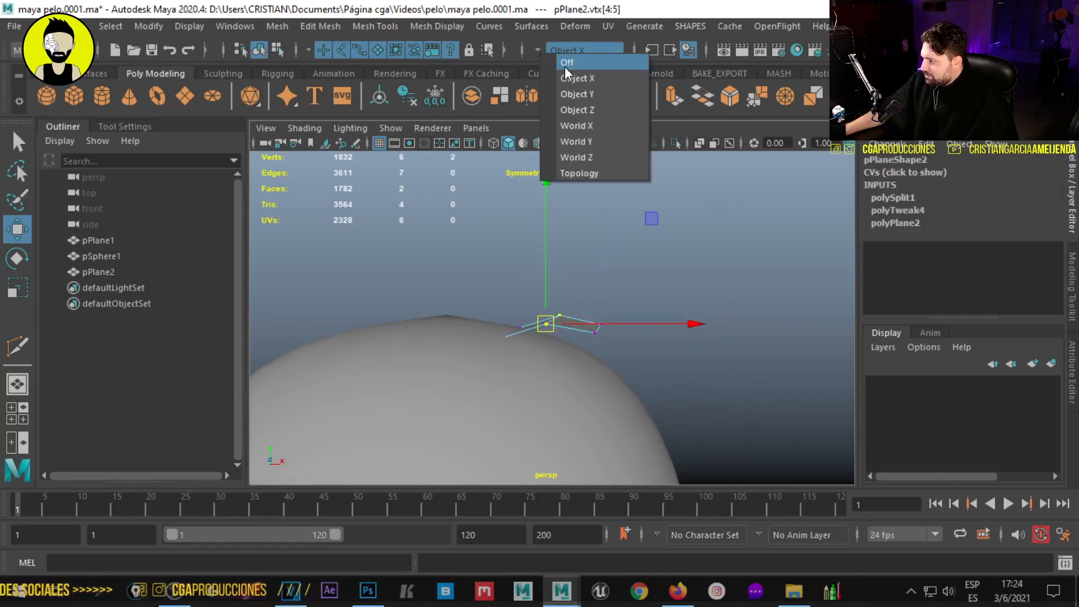
{"action": "left_click", "coordinate": [587, 60]}
{"action": "key", "text": "q"}
{"action": "left_click", "coordinate": [546, 324]}
{"action": "key", "text": "w"}
{"action": "left_click_drag", "start_coordinate": [545, 304], "coordinate": [695, 349], "text": "alt"}
{"action": "key", "text": "q"}
{"action": "left_click", "coordinate": [606, 319]}
{"action": "key", "text": "w"}
{"action": "mouse_move", "coordinate": [567, 341]}
{"action": "left_mouse_down", "text": "alt"}
{"action": "mouse_move", "coordinate": [614, 354]}
{"action": "mouse_move", "coordinate": [595, 315]}
{"action": "mouse_move", "coordinate": [427, 301]}
{"action": "mouse_move", "coordinate": [508, 301]}
{"action": "mouse_move", "coordinate": [562, 325]}
{"action": "left_mouse_up", "text": "alt"}
- Return to object mode, duplicate the bent card and shift the copy along the head
{"action": "right_click_drag", "start_coordinate": [574, 331], "coordinate": [671, 104]}
{"action": "scroll", "coordinate": [559, 331], "scroll_direction": "down", "scroll_amount": 3}
{"action": "key", "text": "ctrl+d"}
{"action": "left_click_drag", "start_coordinate": [549, 317], "coordinate": [590, 318]}
{"action": "left_click_drag", "start_coordinate": [590, 319], "coordinate": [489, 326], "text": "alt"}
- Rotate and reposition the duplicated card so it follows the head surface just below the first card
{"action": "key", "text": "e"}
{"action": "left_click_drag", "start_coordinate": [571, 331], "coordinate": [516, 342]}
{"action": "key", "text": "w"}
{"action": "key", "text": "e"}
{"action": "mouse_move", "coordinate": [453, 337]}
{"action": "left_mouse_down"}
{"action": "mouse_move", "coordinate": [434, 334]}
{"action": "mouse_move", "coordinate": [437, 348]}
{"action": "left_mouse_up"}
{"action": "left_click_drag", "start_coordinate": [581, 298], "coordinate": [591, 306]}
{"action": "key", "text": "w"}
{"action": "left_click_drag", "start_coordinate": [527, 342], "coordinate": [542, 344], "text": "alt"}
{"action": "left_click_drag", "start_coordinate": [525, 335], "coordinate": [511, 343]}
{"action": "left_click_drag", "start_coordinate": [511, 343], "coordinate": [549, 356], "text": "alt"}
{"action": "left_click_drag", "start_coordinate": [550, 356], "coordinate": [540, 327], "text": "alt"}
- Duplicate the card again, enlarge and rotate the copy, and place it lower on the front of the head
{"action": "key", "text": "q"}
{"action": "key", "text": "ctrl+d"}
{"action": "key", "text": "w"}
{"action": "key", "text": "r"}
{"action": "key", "text": "e"}
{"action": "left_click_drag", "start_coordinate": [465, 400], "coordinate": [547, 248]}
{"action": "key", "text": "w"}
{"action": "left_click_drag", "start_coordinate": [478, 333], "coordinate": [491, 339]}
{"action": "left_click_drag", "start_coordinate": [491, 339], "coordinate": [639, 362], "text": "alt"}
- Select the two outer-edge vertices of the large front card and pull them down to lengthen it over the face
{"action": "key", "text": "q"}
{"action": "right_click_drag", "start_coordinate": [589, 156], "coordinate": [545, 147]}
{"action": "left_click", "coordinate": [618, 363]}
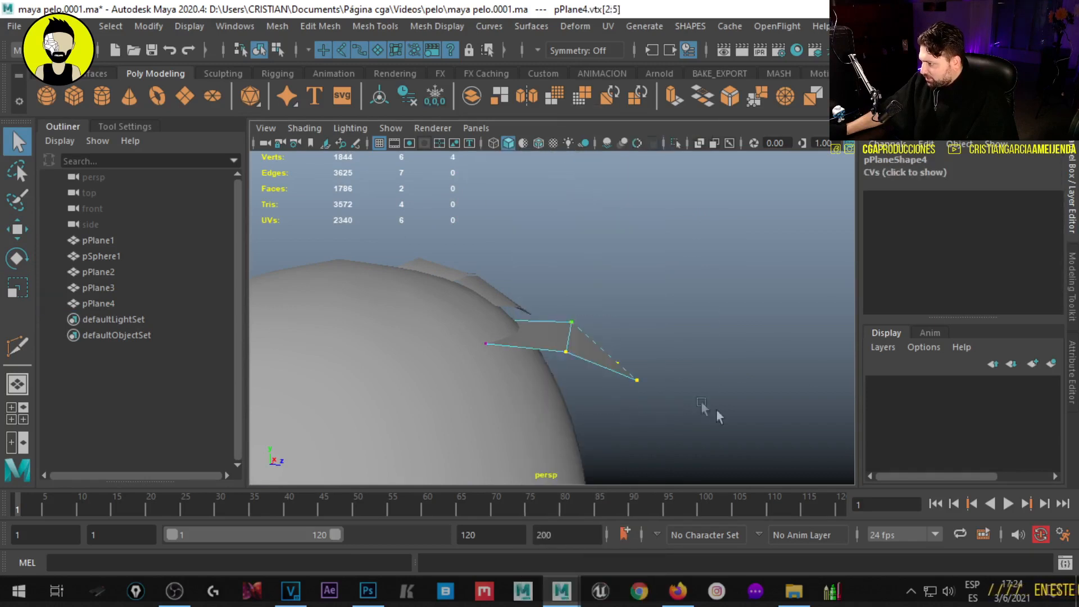
{"action": "key", "text": "w"}
{"action": "left_click_drag", "start_coordinate": [607, 361], "coordinate": [562, 336], "text": "alt"}
{"action": "middle_click_drag", "start_coordinate": [563, 336], "coordinate": [554, 331], "text": "alt"}
{"action": "key", "text": "q"}
{"action": "left_click_drag", "start_coordinate": [569, 295], "coordinate": [625, 379]}
{"action": "key", "text": "w"}
{"action": "middle_click_drag", "start_coordinate": [622, 371], "coordinate": [579, 347], "text": "alt"}
{"action": "left_click_drag", "start_coordinate": [530, 288], "coordinate": [574, 408]}
{"action": "left_click_drag", "start_coordinate": [574, 408], "coordinate": [517, 393], "text": "alt"}
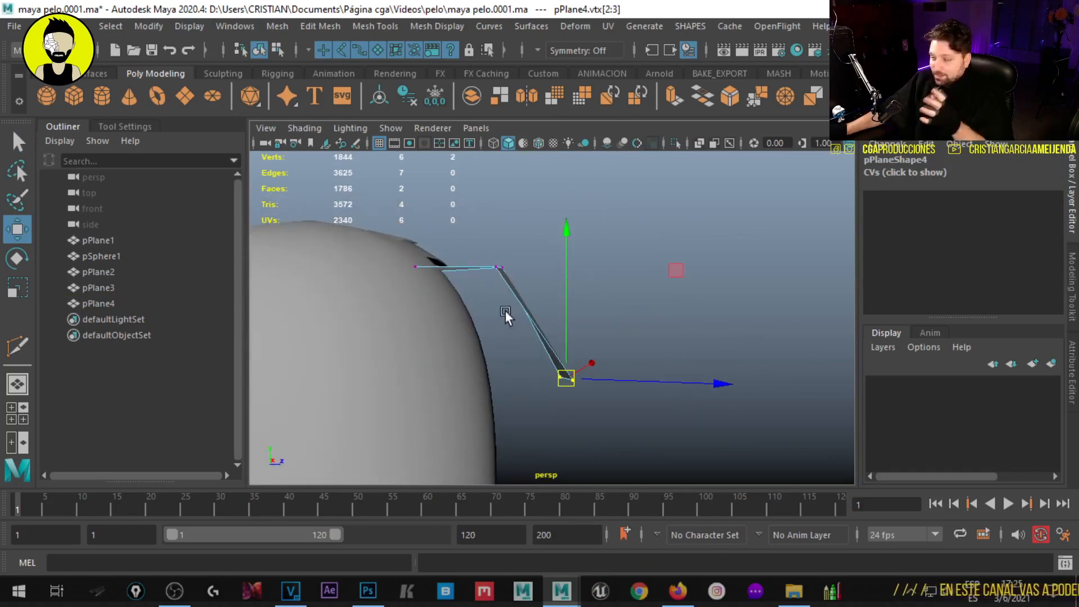
- Return to object mode and select the long front card
{"action": "left_click_drag", "start_coordinate": [468, 315], "coordinate": [539, 326], "text": "alt"}
{"action": "key", "text": "q"}
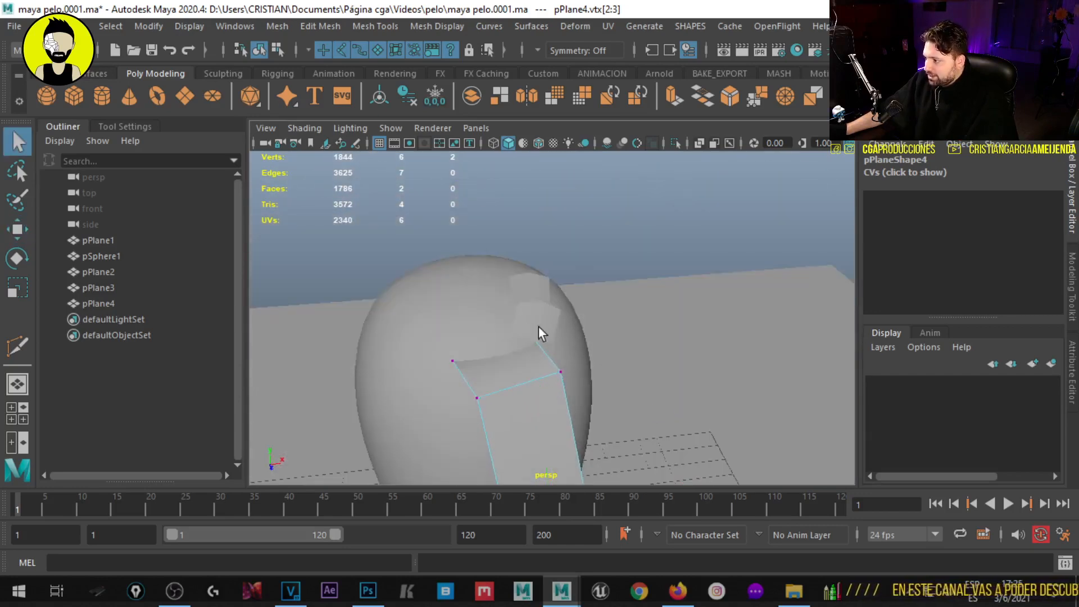
{"action": "right_click_drag", "start_coordinate": [556, 316], "coordinate": [634, 135]}
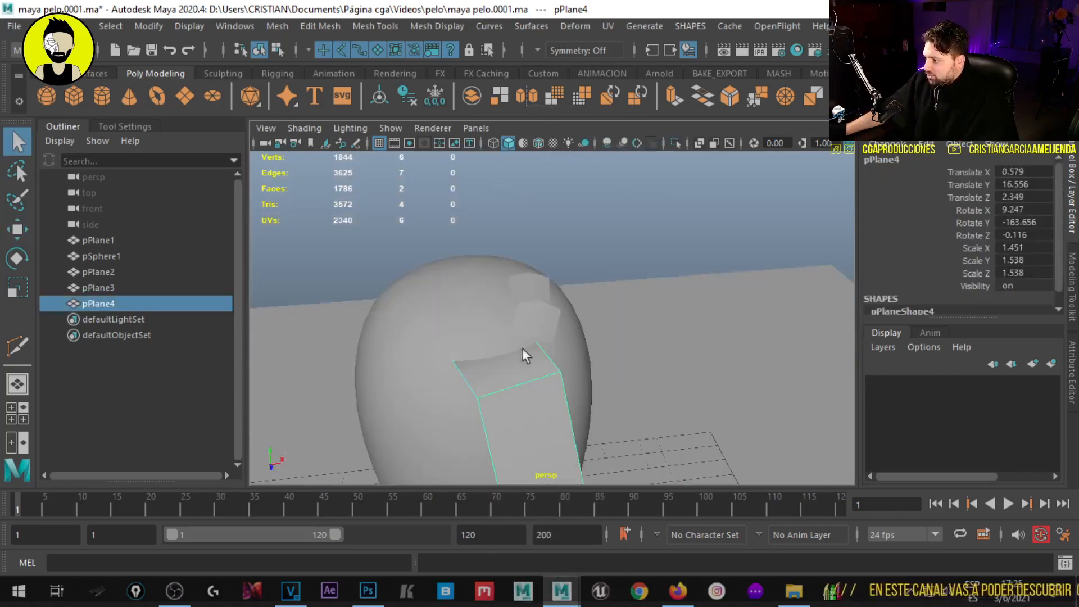
{"action": "left_click", "coordinate": [528, 316]}
{"action": "left_click_drag", "start_coordinate": [525, 296], "coordinate": [453, 290], "text": "alt"}
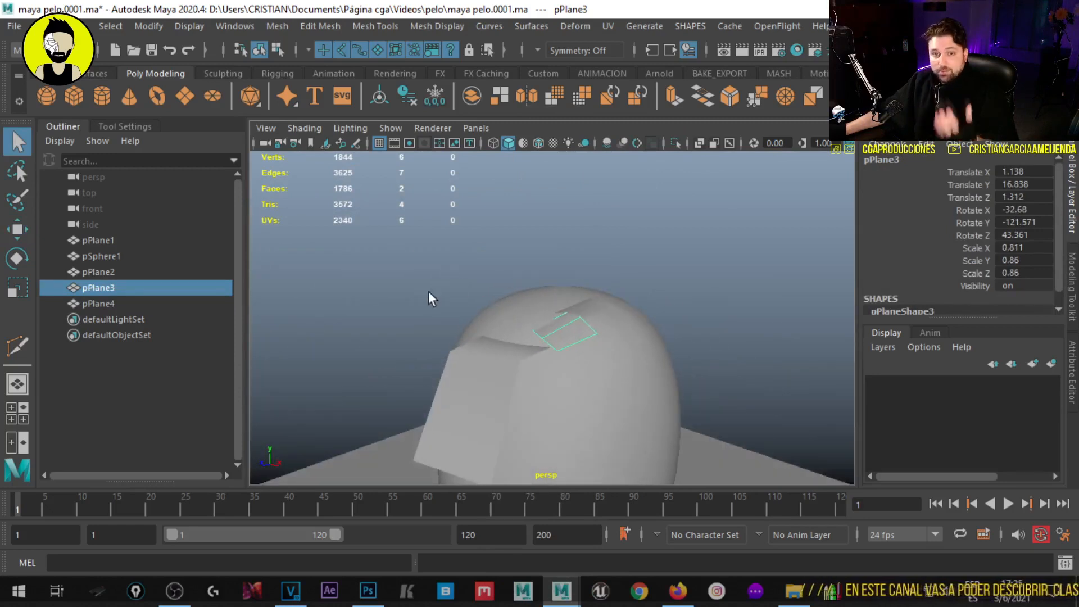
{"action": "left_click_drag", "start_coordinate": [615, 350], "coordinate": [566, 328], "text": "alt"}
{"action": "left_click", "coordinate": [486, 372]}
{"action": "left_click_drag", "start_coordinate": [486, 372], "coordinate": [531, 339], "text": "alt"}
- Open the UV Editor for the long card and minimise the UV Toolkit window
{"action": "left_click", "coordinate": [608, 26]}
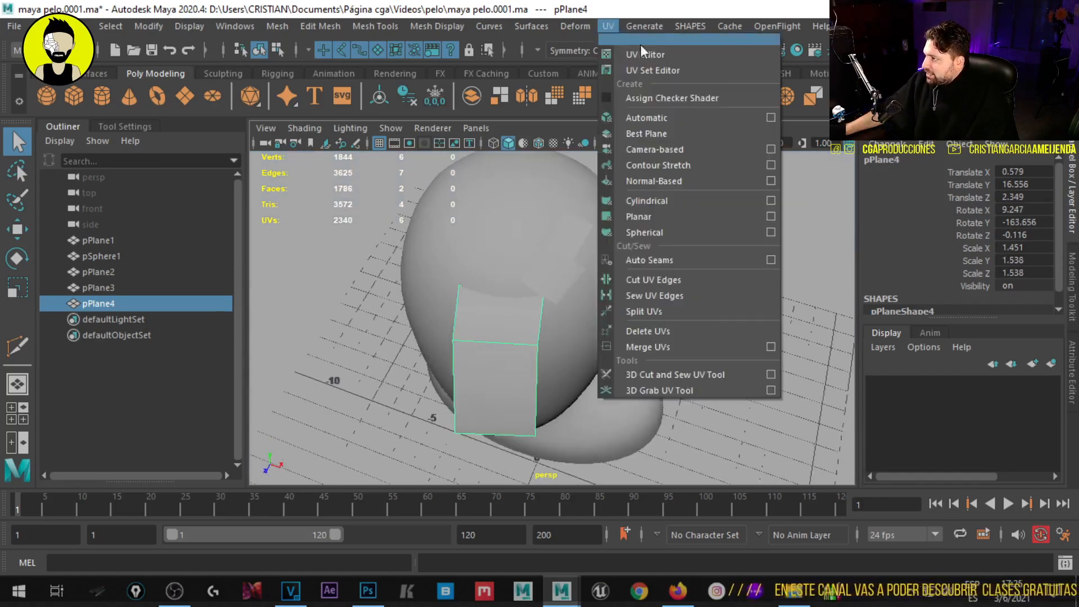
{"action": "left_click", "coordinate": [641, 48]}
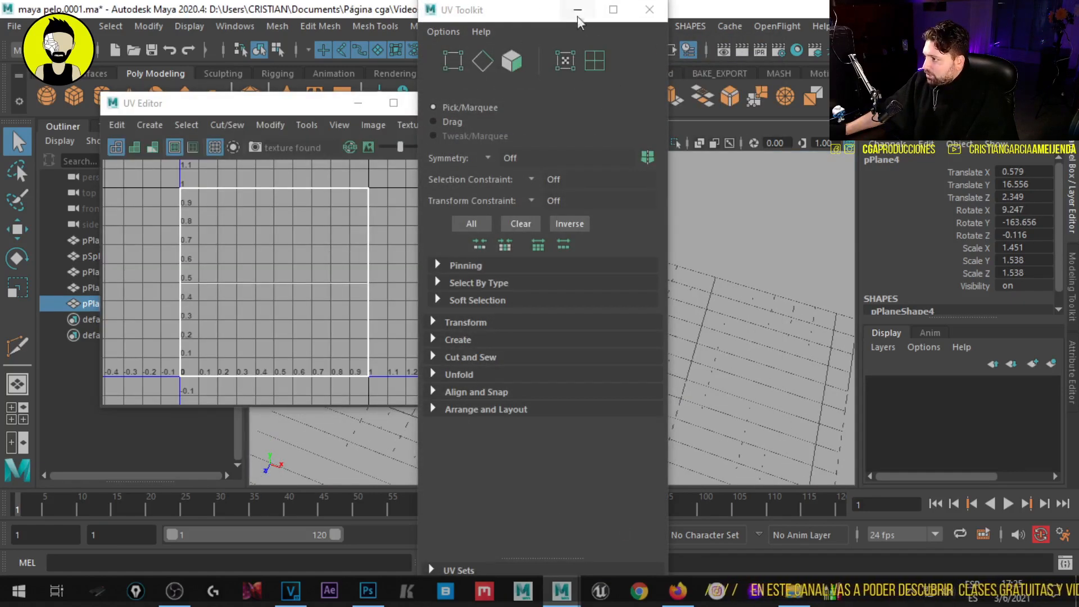
{"action": "left_click", "coordinate": [577, 10]}
{"action": "left_click_drag", "start_coordinate": [530, 309], "coordinate": [538, 274], "text": "alt"}
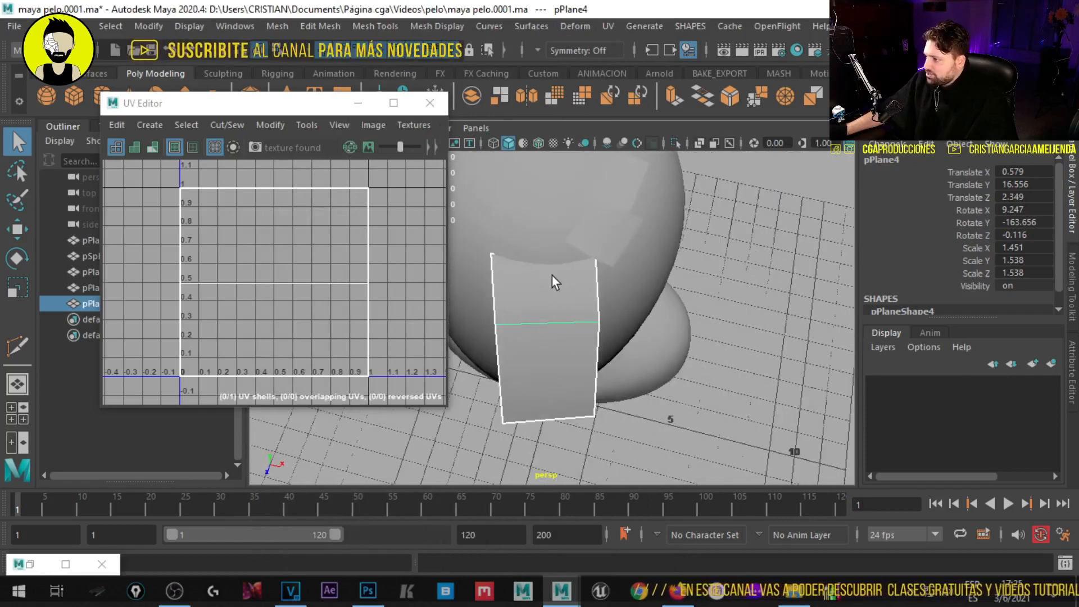
{"action": "mouse_move", "coordinate": [569, 291]}
{"action": "left_mouse_down", "text": "alt"}
{"action": "mouse_move", "coordinate": [538, 293]}
{"action": "mouse_move", "coordinate": [568, 313]}
{"action": "left_mouse_up", "text": "alt"}
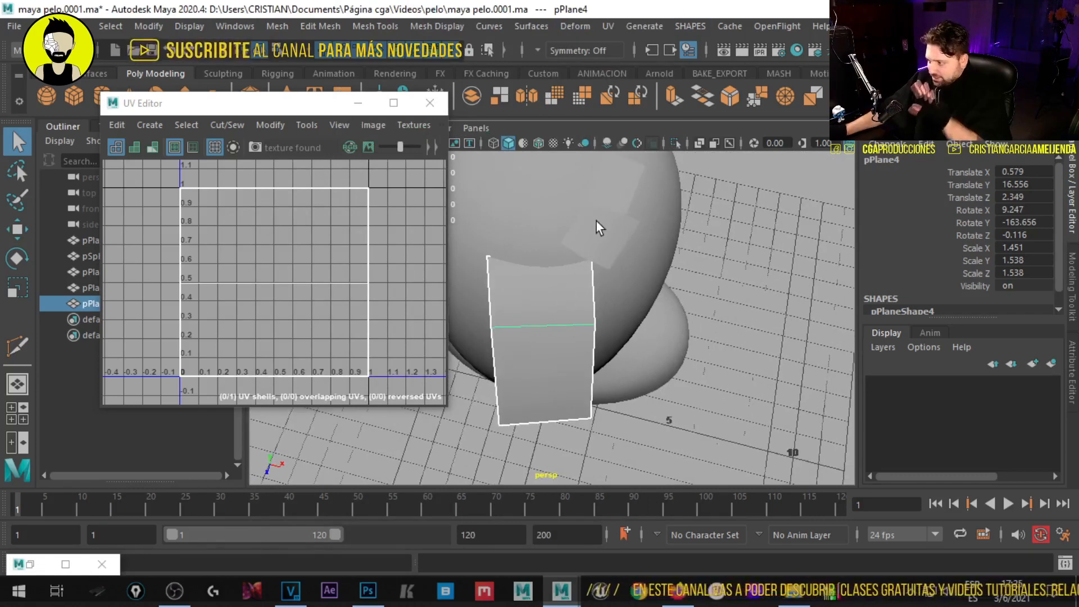
- Apply planar mapping to the long card, projected from the camera with the image width/height ratio kept
{"action": "left_click", "coordinate": [608, 26]}
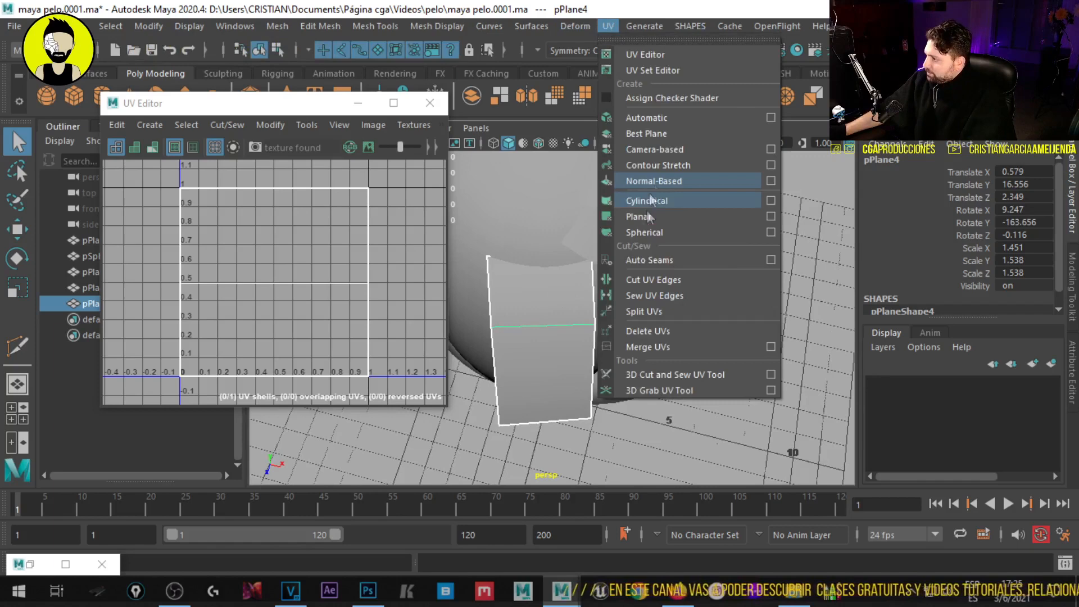
{"action": "left_click", "coordinate": [771, 217]}
{"action": "left_click_drag", "start_coordinate": [288, 169], "coordinate": [295, 147]}
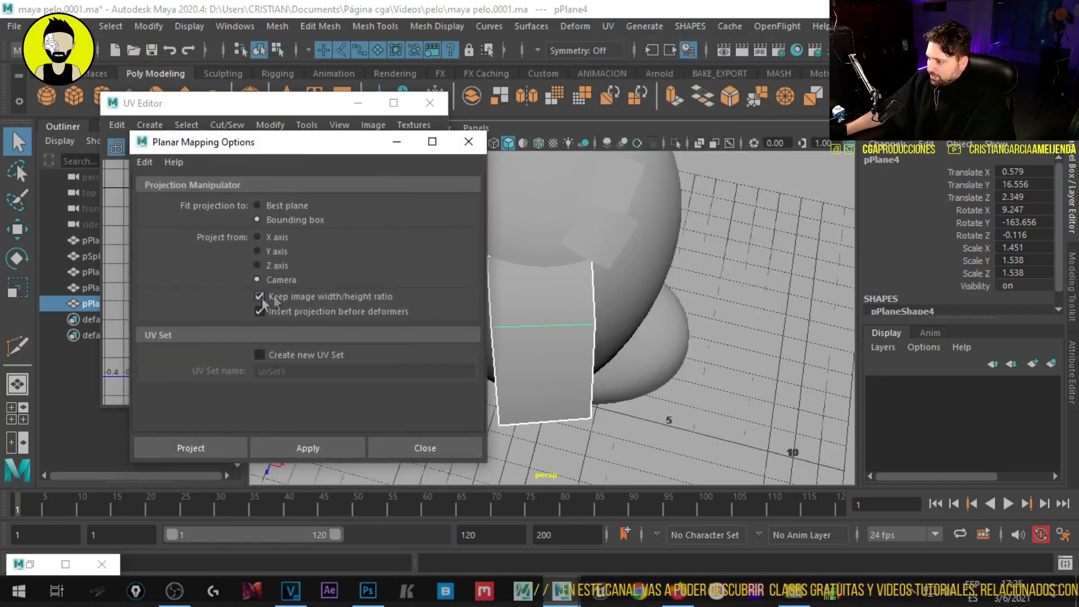
{"action": "left_click", "coordinate": [317, 449]}
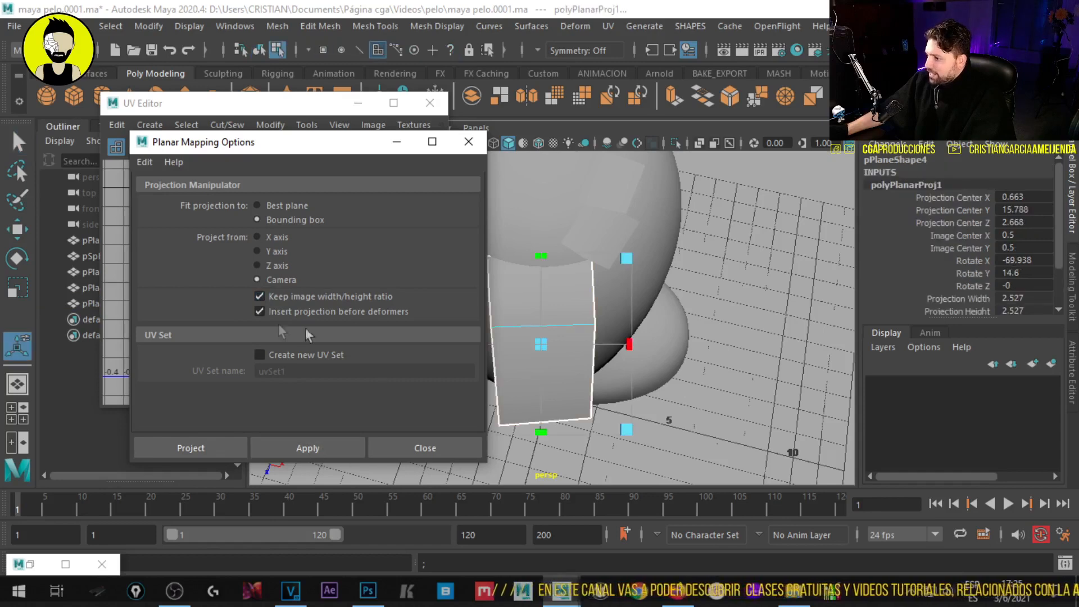
{"action": "left_click_drag", "start_coordinate": [382, 148], "coordinate": [831, 112]}
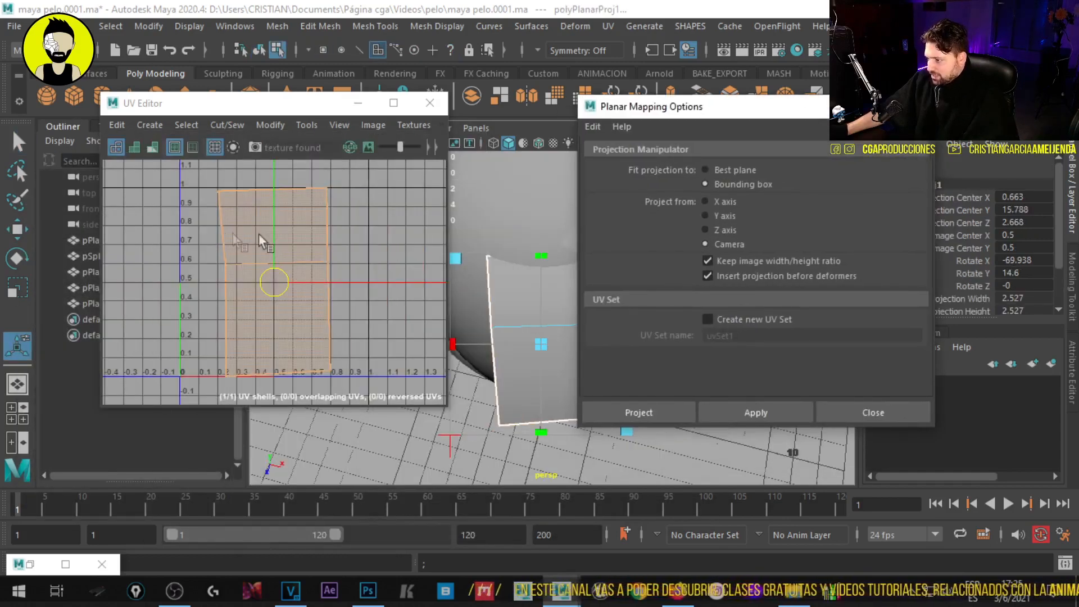
- Select the small card above the long one, face it in the view and apply the camera planar mapping
{"action": "middle_click_drag", "start_coordinate": [512, 228], "coordinate": [509, 258], "text": "alt"}
{"action": "scroll", "coordinate": [497, 255], "scroll_direction": "down", "scroll_amount": 3}
{"action": "key", "text": "q"}
{"action": "left_click", "coordinate": [492, 267]}
{"action": "left_click_drag", "start_coordinate": [492, 268], "coordinate": [677, 300], "text": "alt"}
{"action": "left_click_drag", "start_coordinate": [508, 309], "coordinate": [411, 262], "text": "alt"}
{"action": "key", "text": "a"}
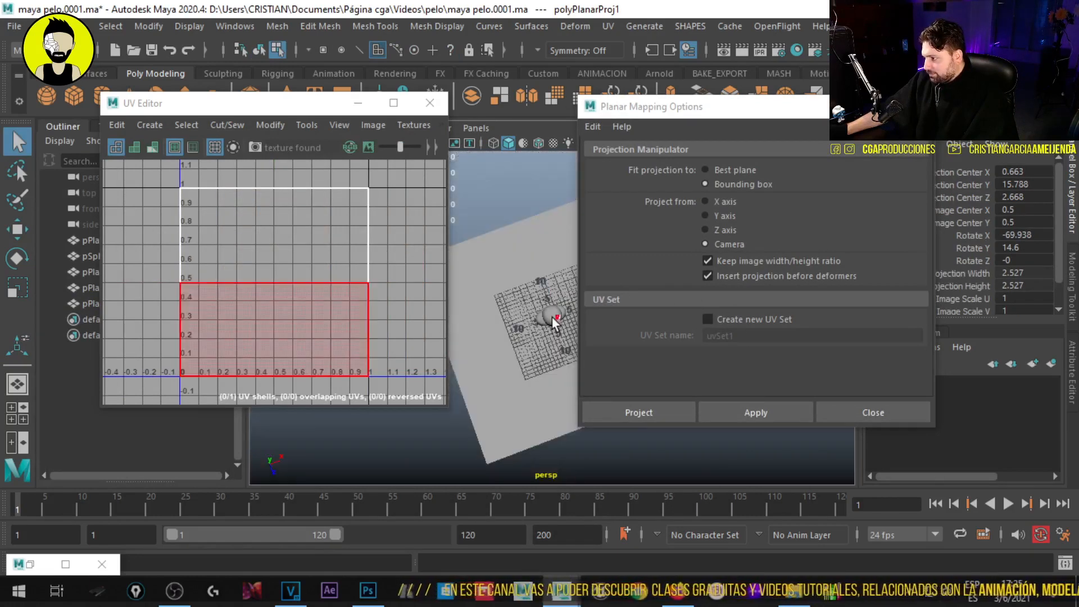
{"action": "scroll", "coordinate": [548, 304], "scroll_direction": "up", "scroll_amount": 5}
{"action": "right_click_drag", "start_coordinate": [516, 324], "coordinate": [528, 321]}
{"action": "key", "text": "f"}
{"action": "left_click_drag", "start_coordinate": [518, 316], "coordinate": [325, 355], "text": "alt"}
{"action": "left_click_drag", "start_coordinate": [671, 107], "coordinate": [808, 106]}
{"action": "left_click_drag", "start_coordinate": [556, 264], "coordinate": [579, 197], "text": "alt"}
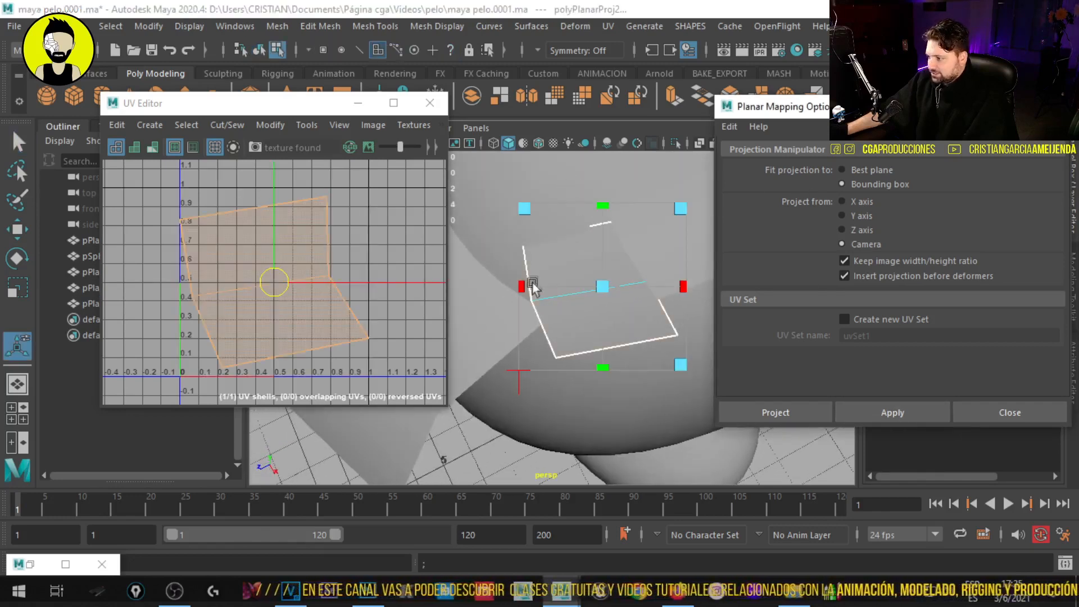
- Select all UVs of the small card and scale its shell down
{"action": "left_click_drag", "start_coordinate": [535, 296], "coordinate": [565, 317], "text": "alt"}
{"action": "key", "text": "q"}
{"action": "right_click_drag", "start_coordinate": [292, 322], "coordinate": [363, 321]}
{"action": "left_click", "coordinate": [181, 219]}
{"action": "left_click_drag", "start_coordinate": [392, 422], "coordinate": [391, 424]}
{"action": "key", "text": "r"}
{"action": "left_click_drag", "start_coordinate": [274, 283], "coordinate": [322, 229]}
{"action": "key", "text": "w"}
{"action": "mouse_move", "coordinate": [535, 330]}
{"action": "left_mouse_down", "text": "alt"}
{"action": "mouse_move", "coordinate": [565, 324]}
{"action": "mouse_move", "coordinate": [548, 318]}
{"action": "left_mouse_up", "text": "alt"}
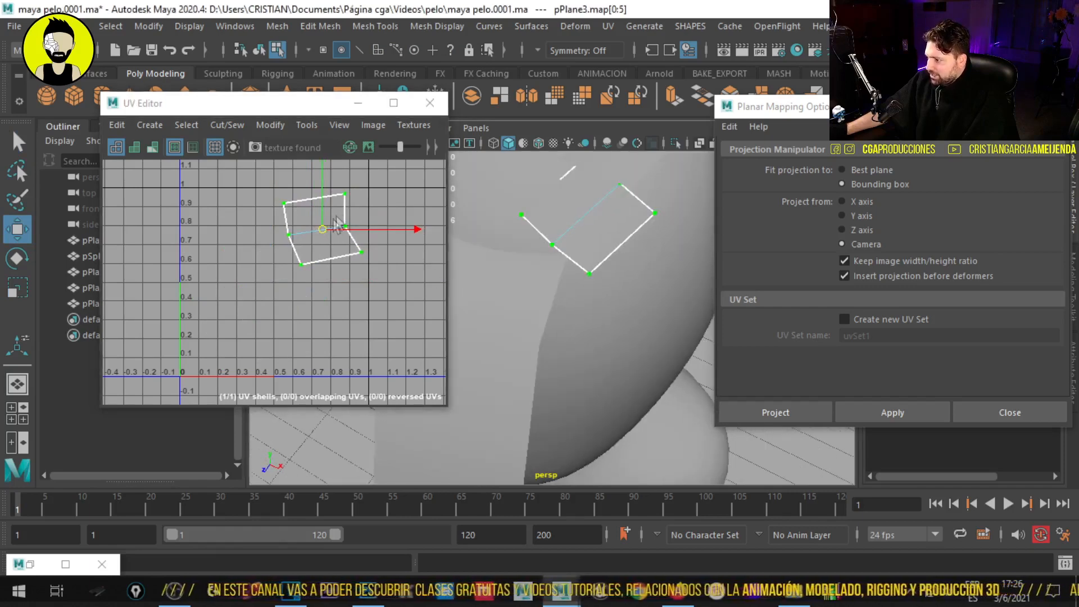
- Move the small card's UV shell to the upper-left corner of the UV tile and rotate it upright
{"action": "left_click_drag", "start_coordinate": [324, 230], "coordinate": [223, 225]}
{"action": "key", "text": "e"}
{"action": "left_click_drag", "start_coordinate": [287, 289], "coordinate": [271, 294]}
{"action": "key", "text": "w"}
{"action": "left_click_drag", "start_coordinate": [225, 229], "coordinate": [225, 231]}
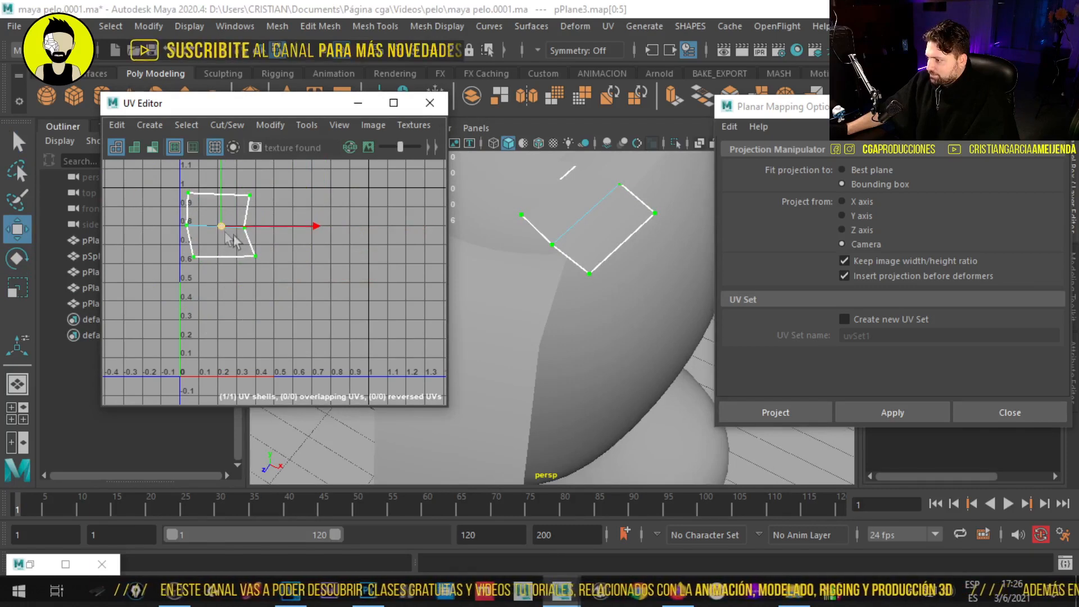
- Select the long card's UVs and scale its shell down
{"action": "key", "text": "q"}
{"action": "left_click", "coordinate": [511, 362]}
{"action": "key", "text": "w"}
{"action": "key", "text": "r"}
{"action": "left_click_drag", "start_coordinate": [274, 282], "coordinate": [340, 235]}
{"action": "key", "text": "w"}
- Show both cards' UVs together and position the long card's shell in the upper-right part of the UV tile
{"action": "key", "text": "q"}
{"action": "right_click_drag", "start_coordinate": [563, 156], "coordinate": [662, 128]}
{"action": "left_click", "coordinate": [663, 195], "text": "shift"}
{"action": "middle_click_drag", "start_coordinate": [276, 268], "coordinate": [298, 251], "text": "alt"}
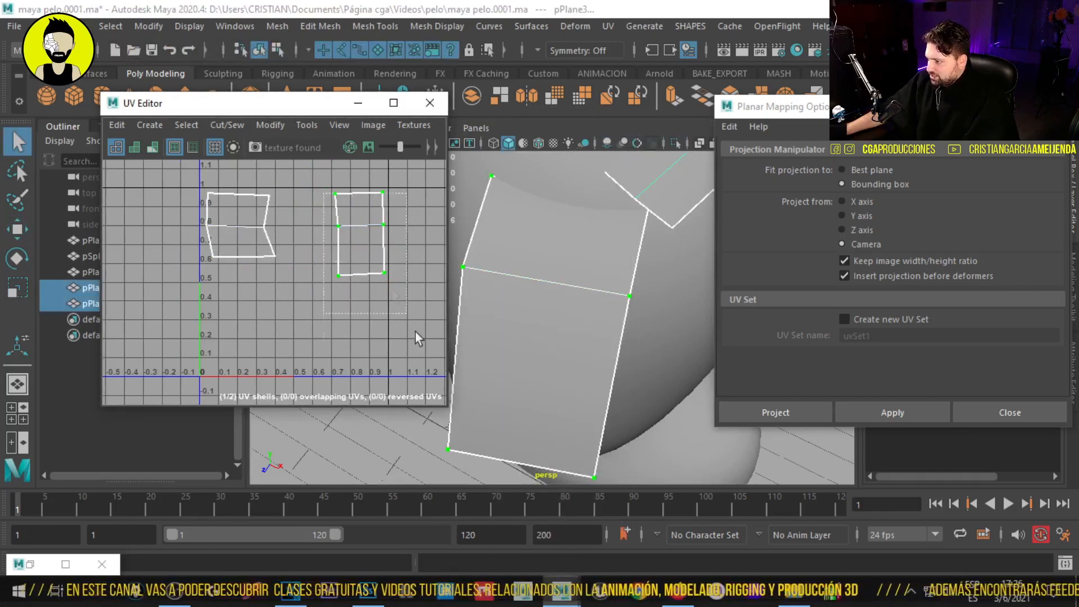
{"action": "key", "text": "w"}
{"action": "mouse_move", "coordinate": [361, 234]}
{"action": "left_mouse_down"}
{"action": "mouse_move", "coordinate": [350, 238]}
{"action": "mouse_move", "coordinate": [358, 236]}
{"action": "left_mouse_up"}
- Examine the two UV shells in the UV tile alongside the matching cards on the head
{"action": "right_click_drag", "start_coordinate": [354, 253], "coordinate": [271, 276], "text": "alt"}
{"action": "right_click_drag", "start_coordinate": [619, 264], "coordinate": [470, 332], "text": "alt"}
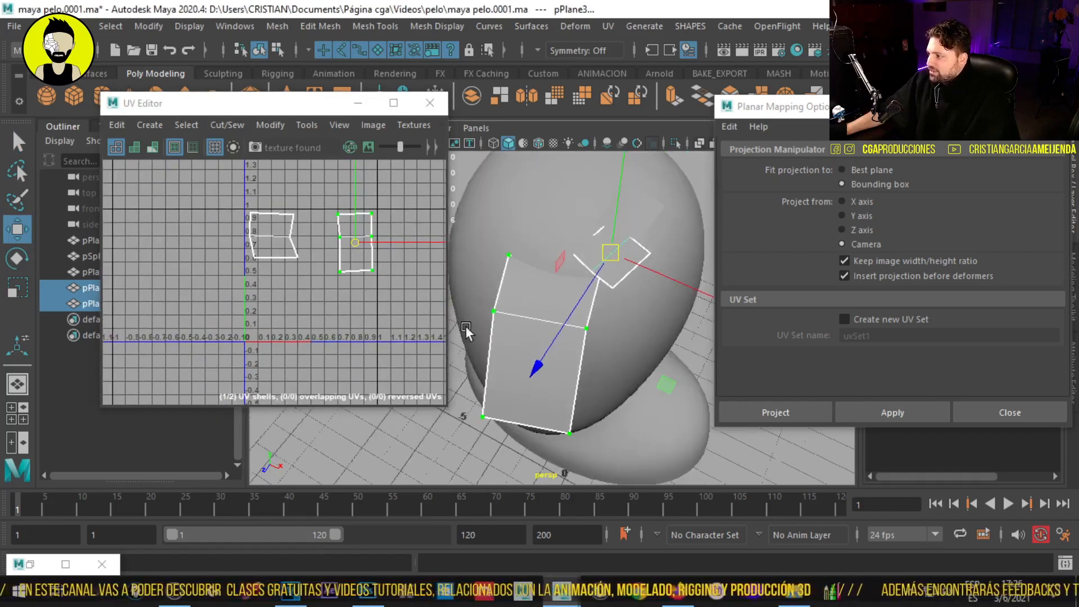
{"action": "left_click_drag", "start_coordinate": [470, 332], "coordinate": [569, 267], "text": "alt"}
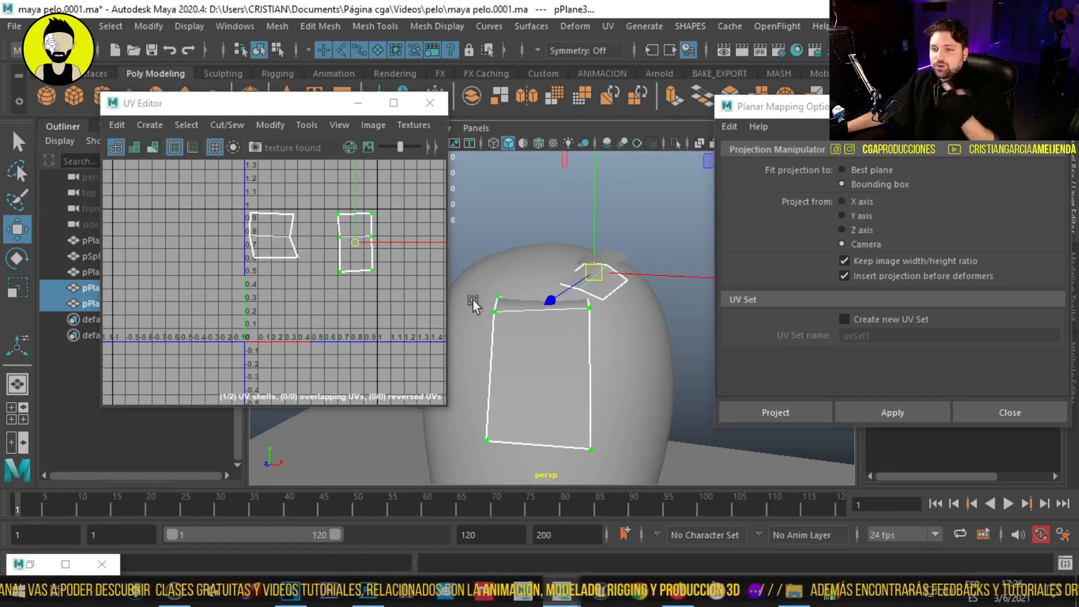
{"action": "left_click_drag", "start_coordinate": [691, 392], "coordinate": [577, 277], "text": "alt"}
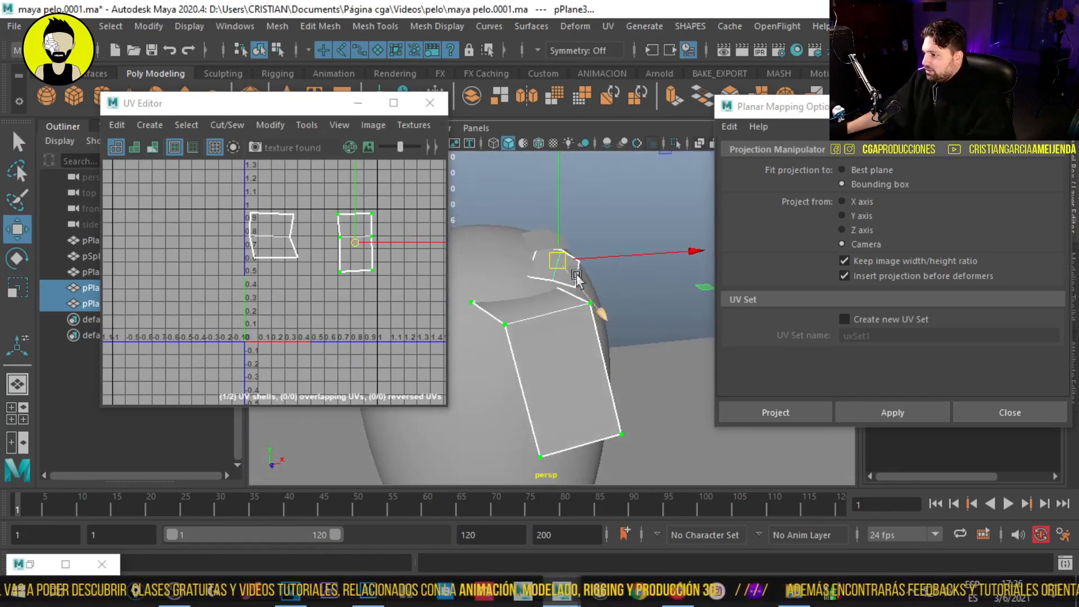
{"action": "right_click_drag", "start_coordinate": [250, 275], "coordinate": [325, 236], "text": "alt"}
{"action": "middle_click_drag", "start_coordinate": [325, 236], "coordinate": [285, 264], "text": "alt"}
{"action": "middle_click_drag", "start_coordinate": [232, 320], "coordinate": [231, 254], "text": "alt"}
{"action": "scroll", "coordinate": [236, 269], "scroll_direction": "down", "scroll_amount": 3}
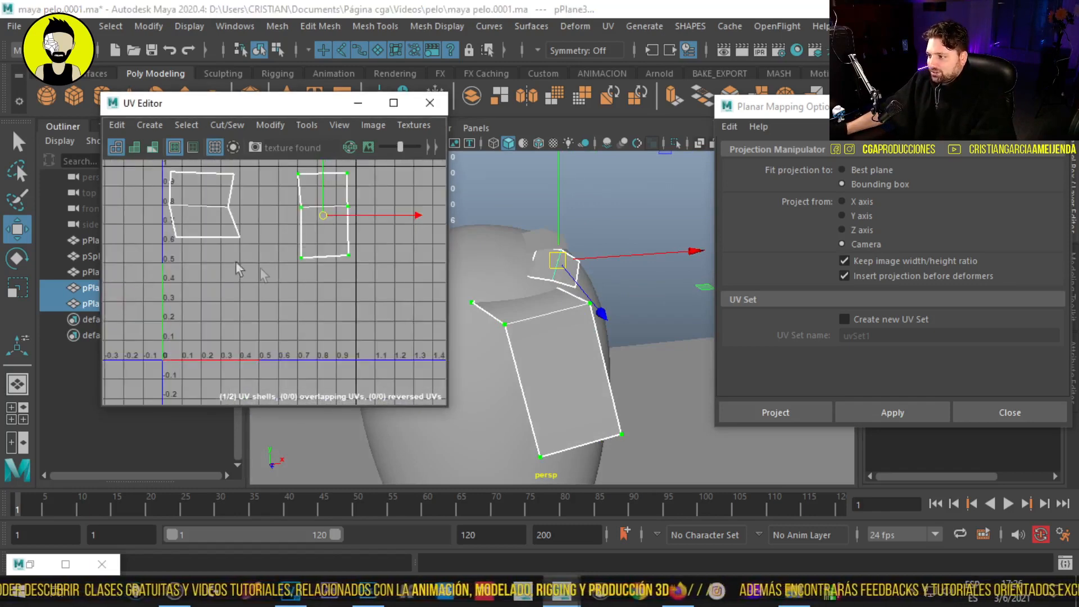
- Return to object mode and select the small and long mapped cards together
{"action": "key", "text": "q"}
{"action": "right_click_drag", "start_coordinate": [563, 275], "coordinate": [648, 131]}
{"action": "left_click", "coordinate": [554, 241]}
{"action": "left_click", "coordinate": [574, 269]}
{"action": "left_click", "coordinate": [564, 324], "text": "shift"}
{"action": "left_click_drag", "start_coordinate": [564, 324], "coordinate": [468, 368], "text": "alt"}
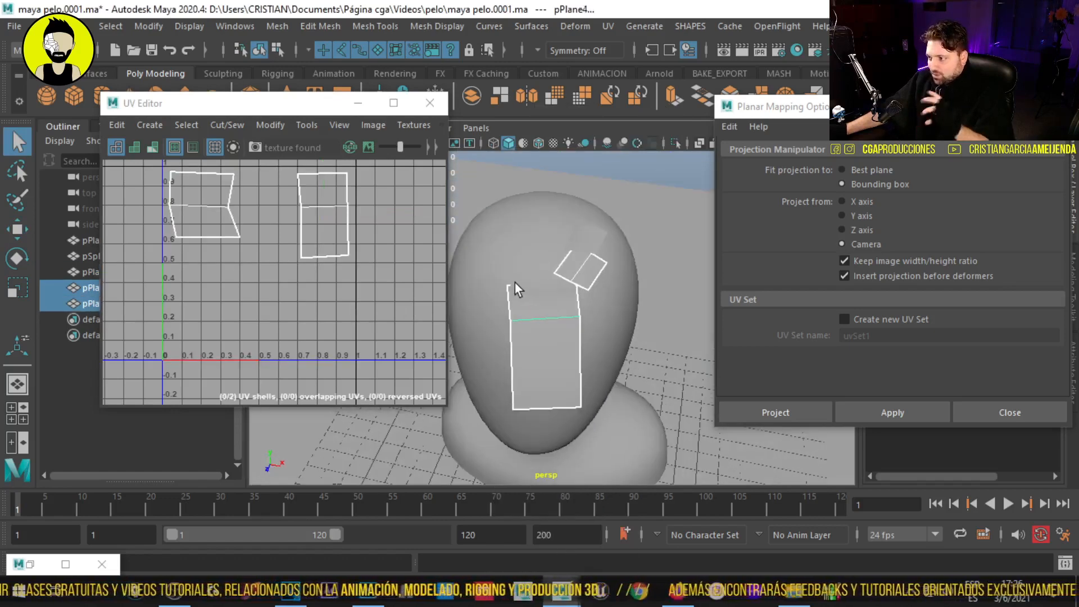
- Check each card's UV layout individually, then reselect the two mapped cards together
{"action": "left_click", "coordinate": [585, 269]}
{"action": "left_click", "coordinate": [593, 241]}
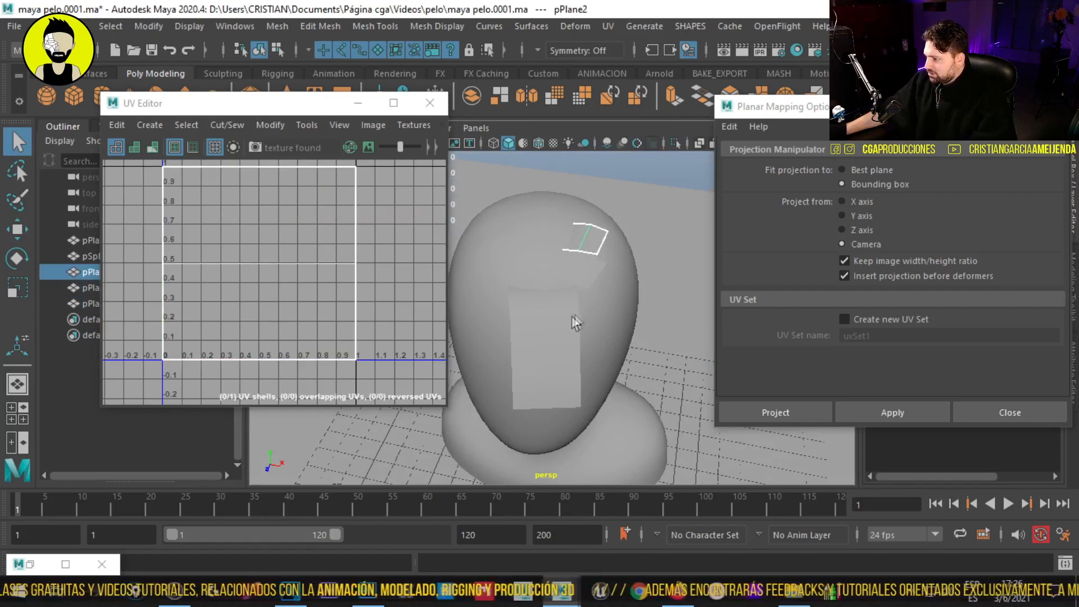
{"action": "left_click", "coordinate": [582, 270]}
{"action": "left_click", "coordinate": [553, 326]}
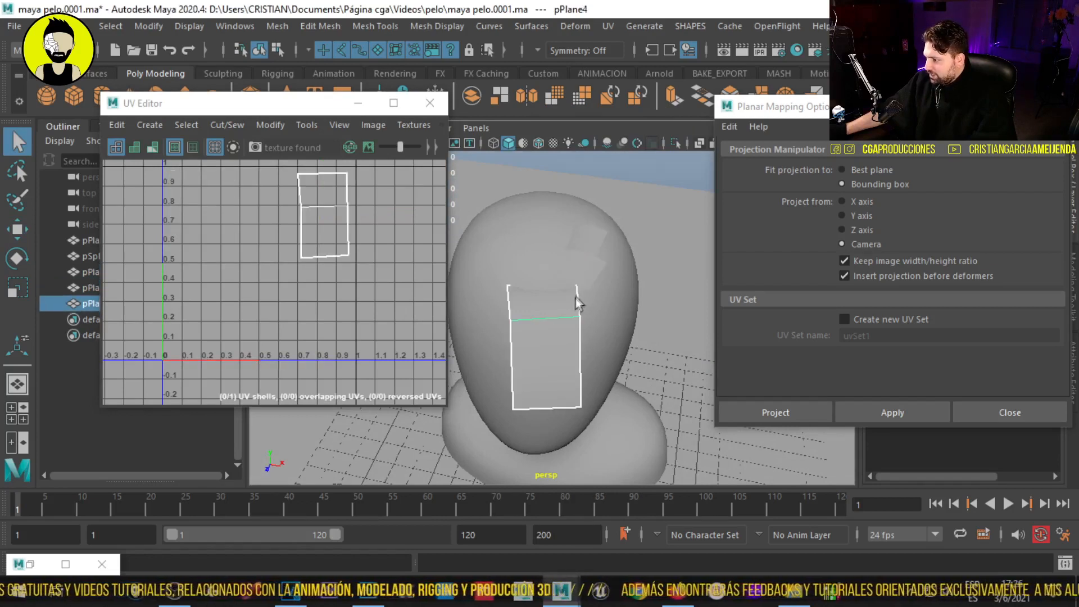
{"action": "left_click", "coordinate": [586, 243]}
{"action": "left_click", "coordinate": [586, 282]}
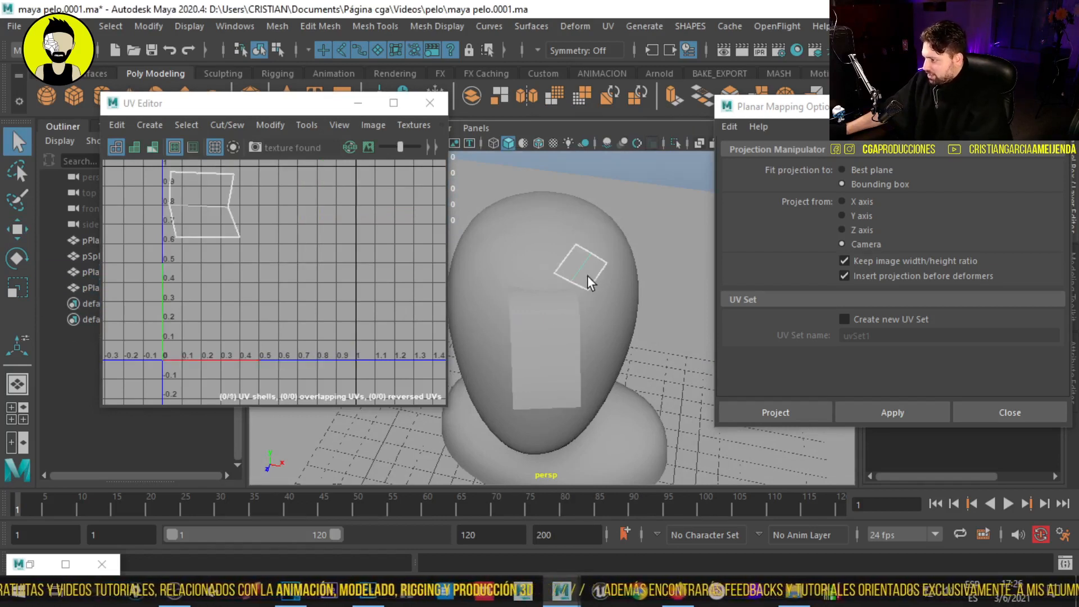
{"action": "left_click", "coordinate": [551, 342], "text": "shift"}
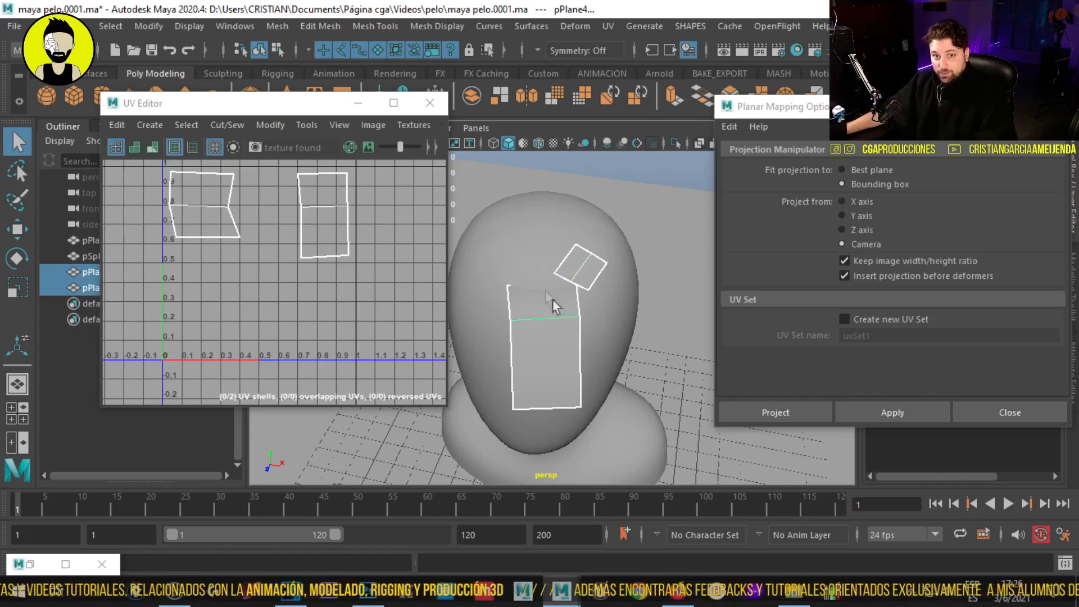
- Open the UV snapshot options and name the output file planitos pelo on the desktop, keeping the PNG format
{"action": "left_click", "coordinate": [312, 124]}
{"action": "left_click", "coordinate": [313, 123]}
{"action": "left_click", "coordinate": [344, 120]}
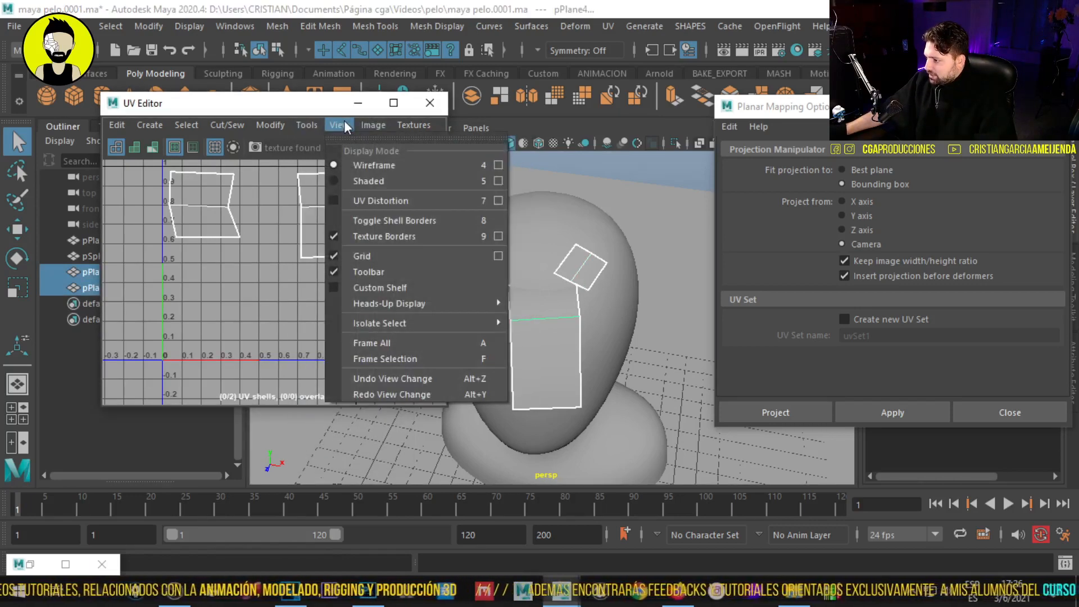
{"action": "mouse_move", "coordinate": [371, 121]}
{"action": "left_click", "coordinate": [426, 392]}
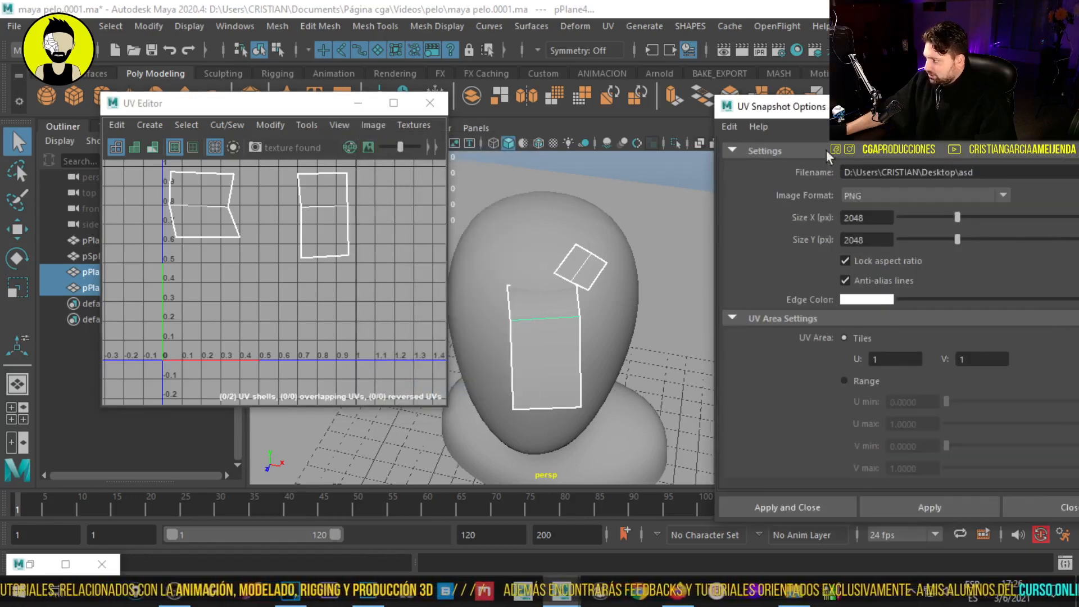
{"action": "left_click_drag", "start_coordinate": [827, 111], "coordinate": [618, 112]}
{"action": "double_click", "coordinate": [755, 174]}
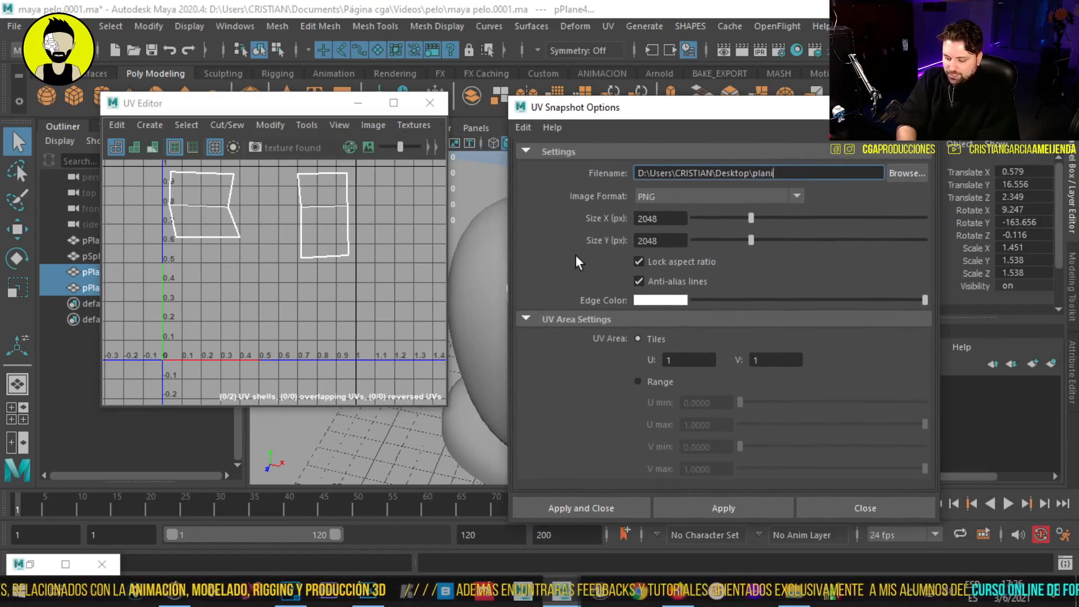
- Set the UV snapshot size to 500 by 500 px, export the image and close the options
{"action": "double_click", "coordinate": [683, 220]}
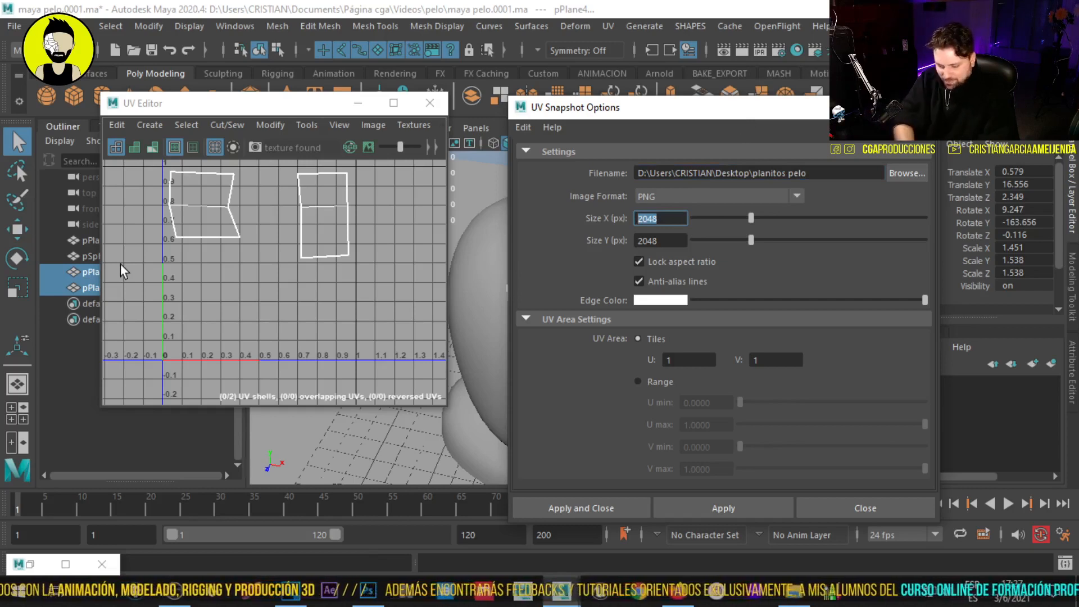
{"action": "type", "text": "500"}
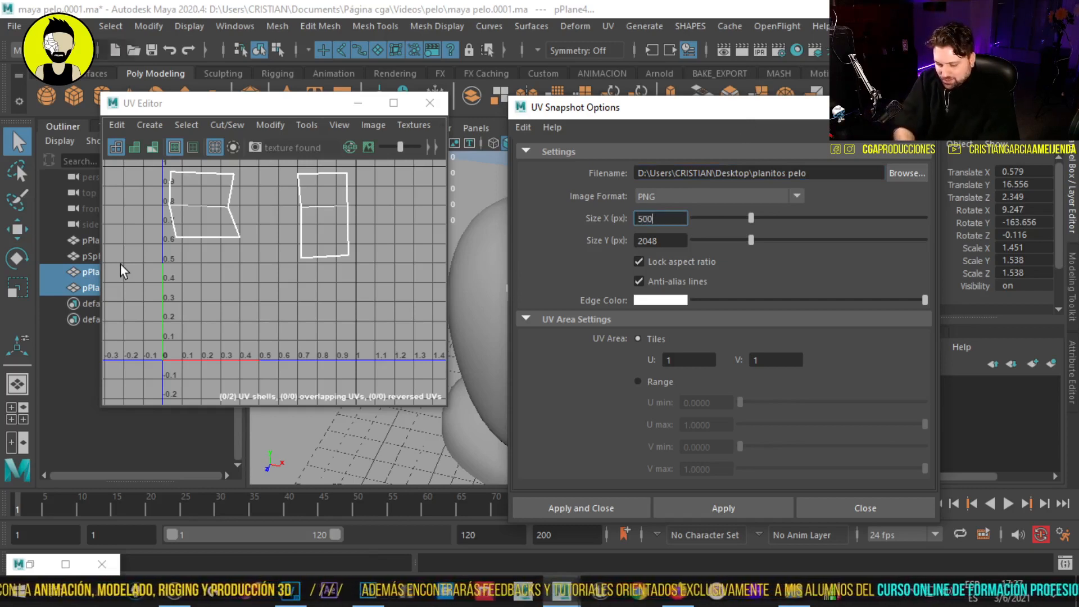
{"action": "type", "text": "5"}
{"action": "key", "text": "Tab"}
{"action": "type", "text": "500"}
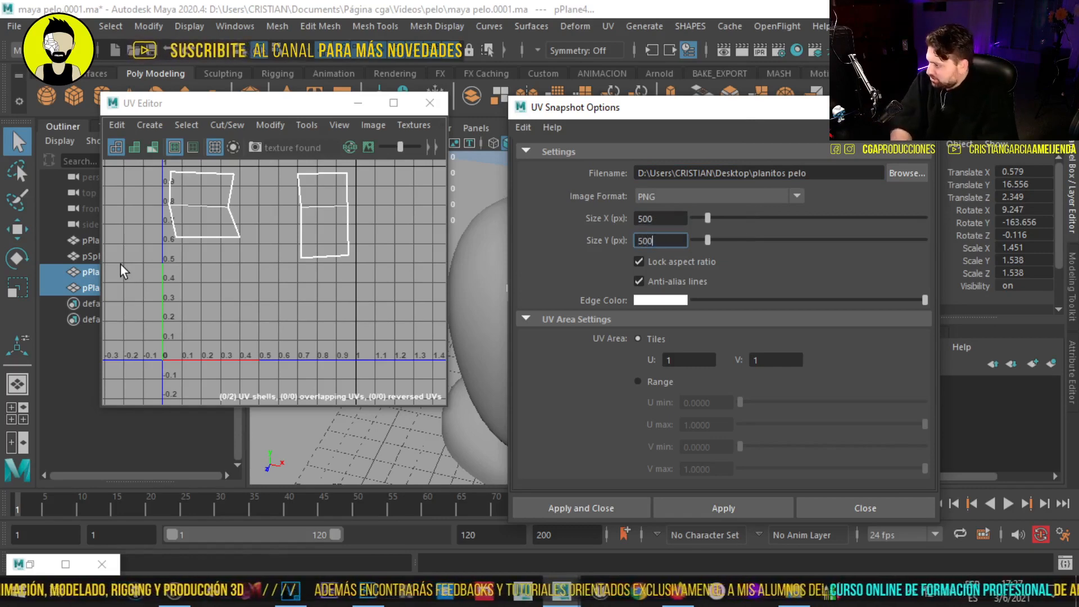
{"action": "left_click", "coordinate": [787, 503]}
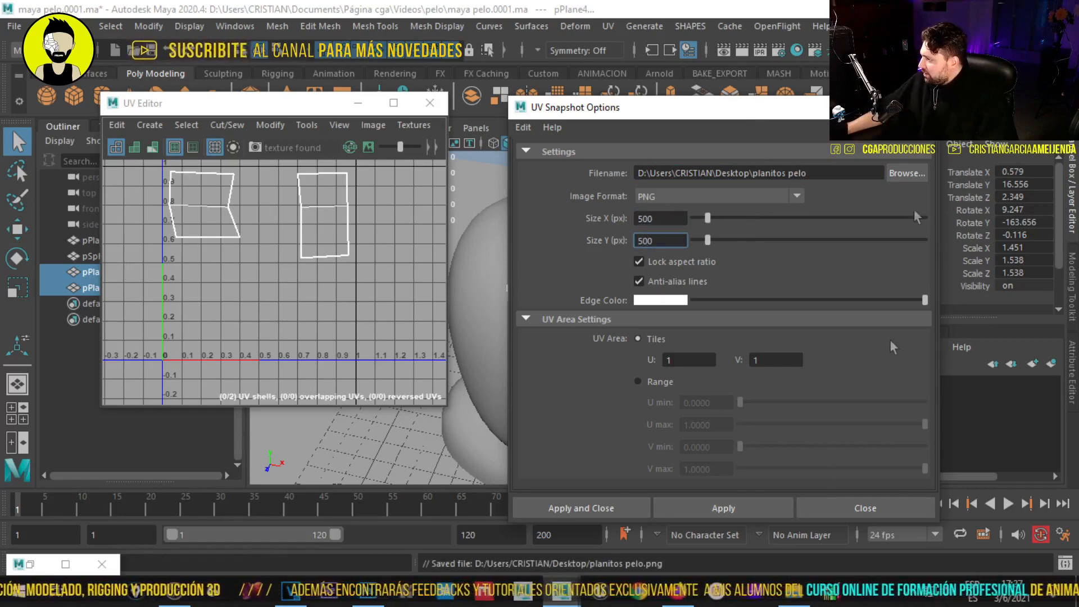
{"action": "left_click", "coordinate": [921, 107]}
- Check the exported UV outlines by viewing planitos pelo.png from the desktop, and close the viewer
{"action": "key", "text": "super+d"}
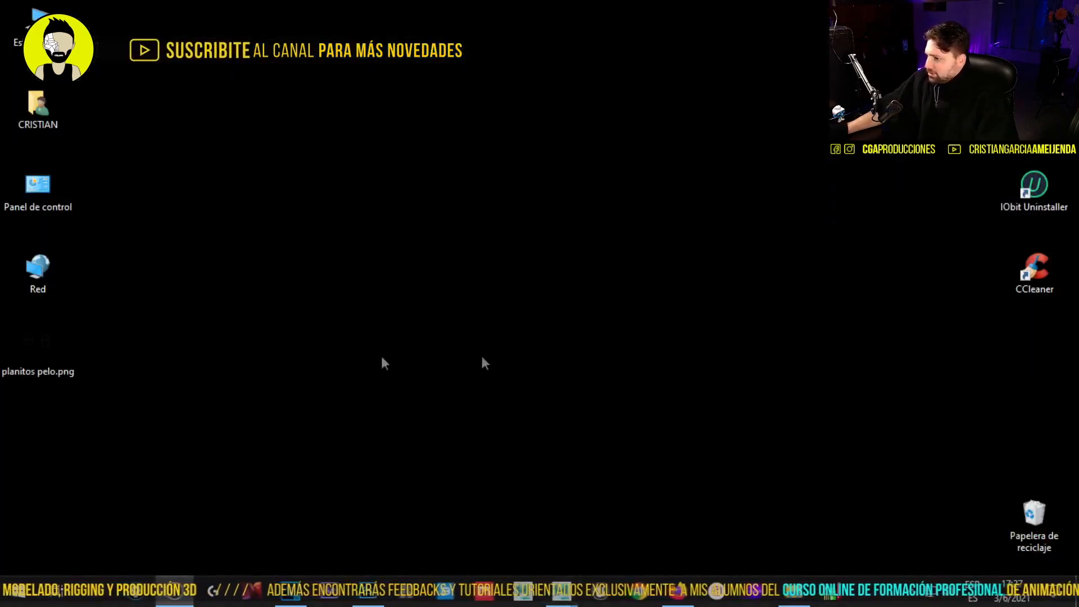
{"action": "double_click", "coordinate": [43, 360]}
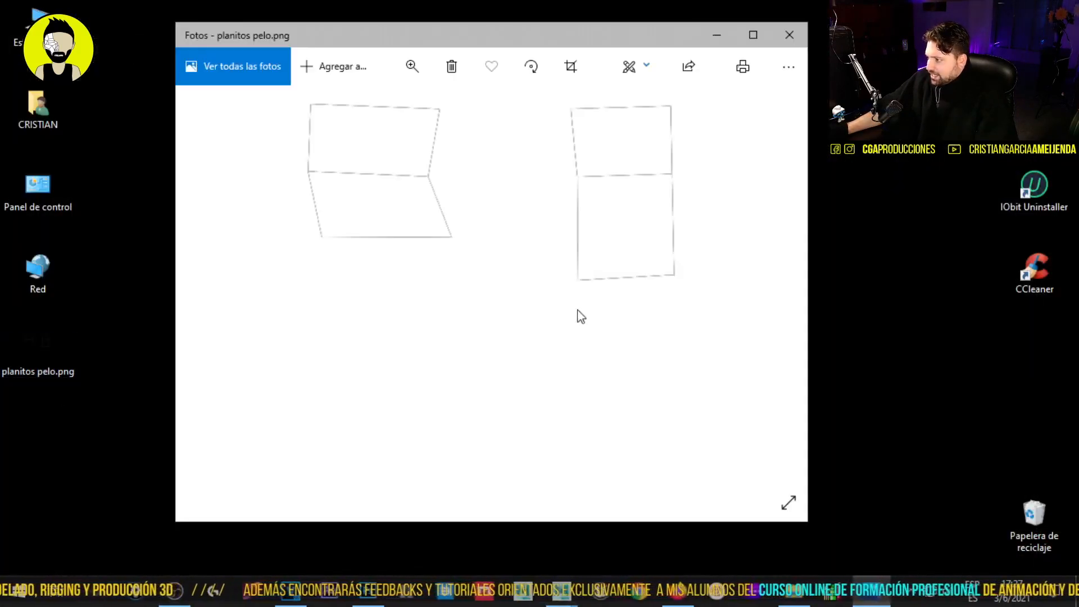
{"action": "left_click", "coordinate": [789, 34]}
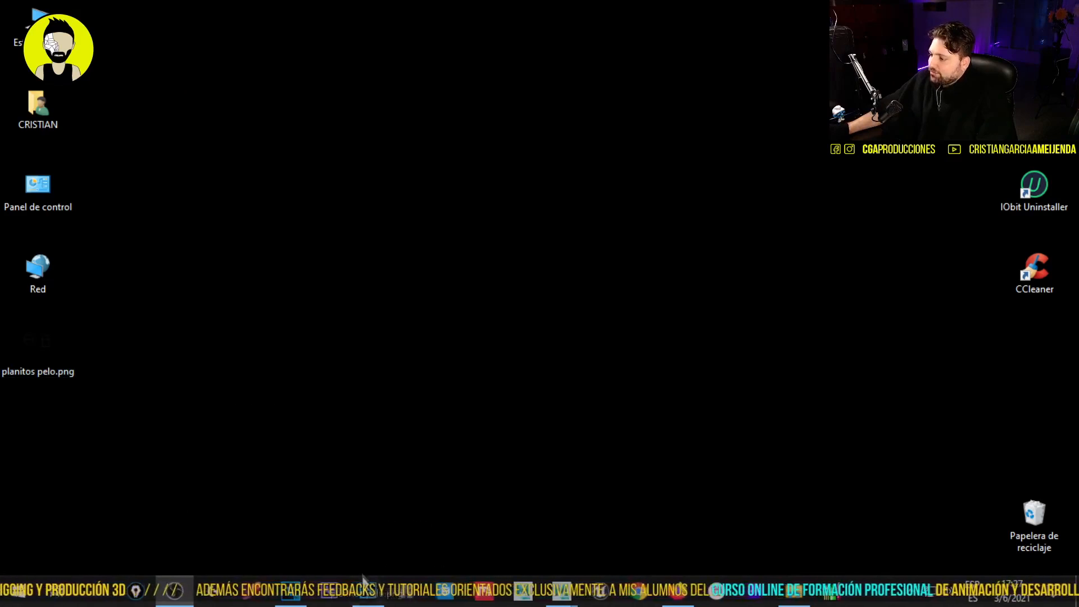
- Switch to Photoshop, open planitos pelo.png and copy the painted hair layer Capa 3 from the untitled document into it
{"action": "left_click", "coordinate": [367, 591]}
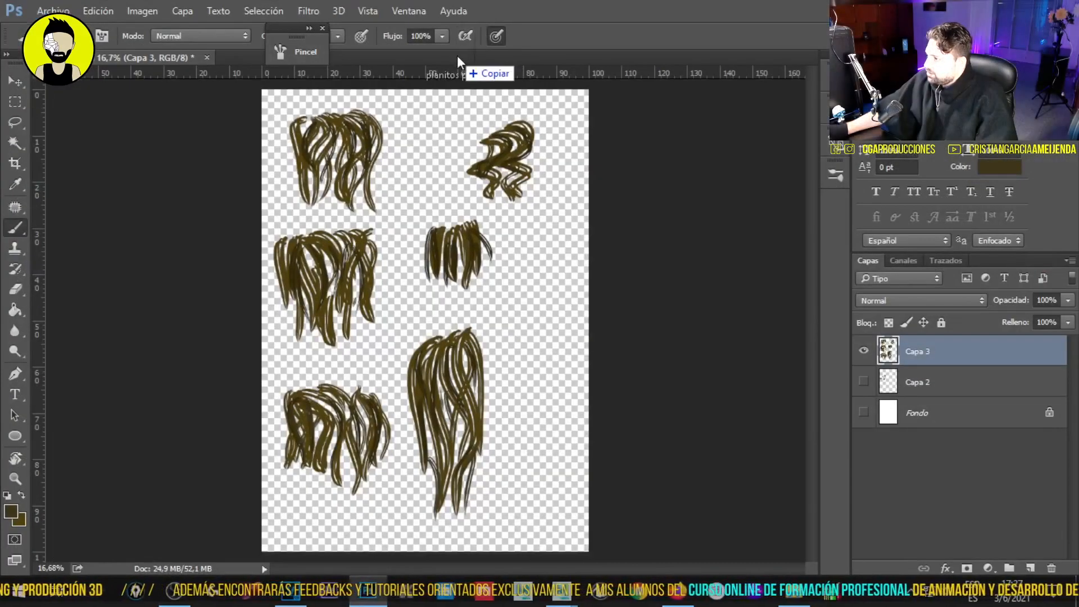
{"action": "left_click", "coordinate": [369, 57]}
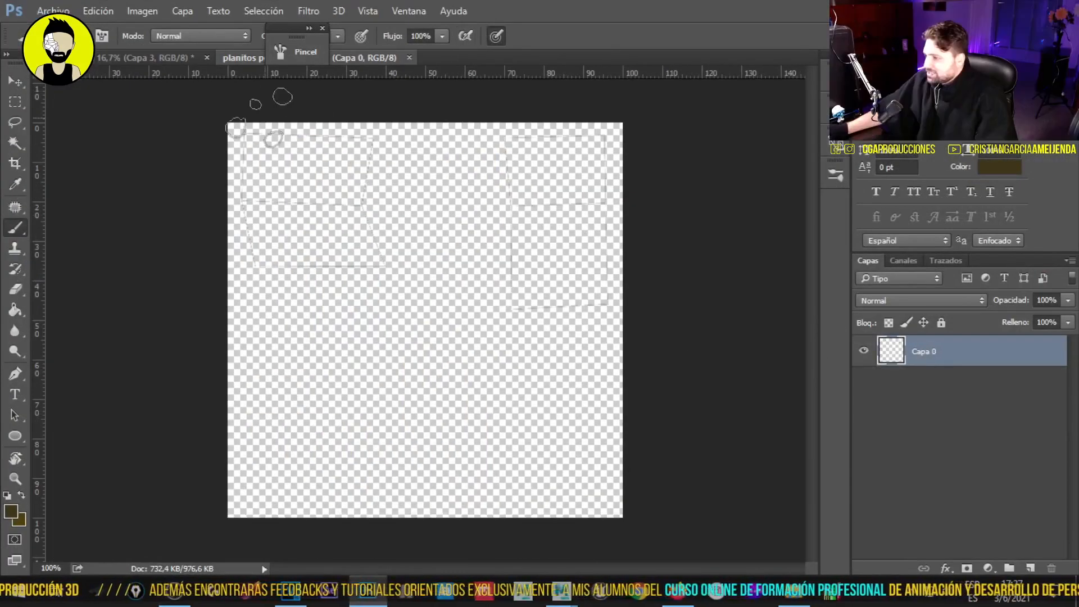
{"action": "left_click", "coordinate": [15, 81]}
{"action": "left_click", "coordinate": [145, 58]}
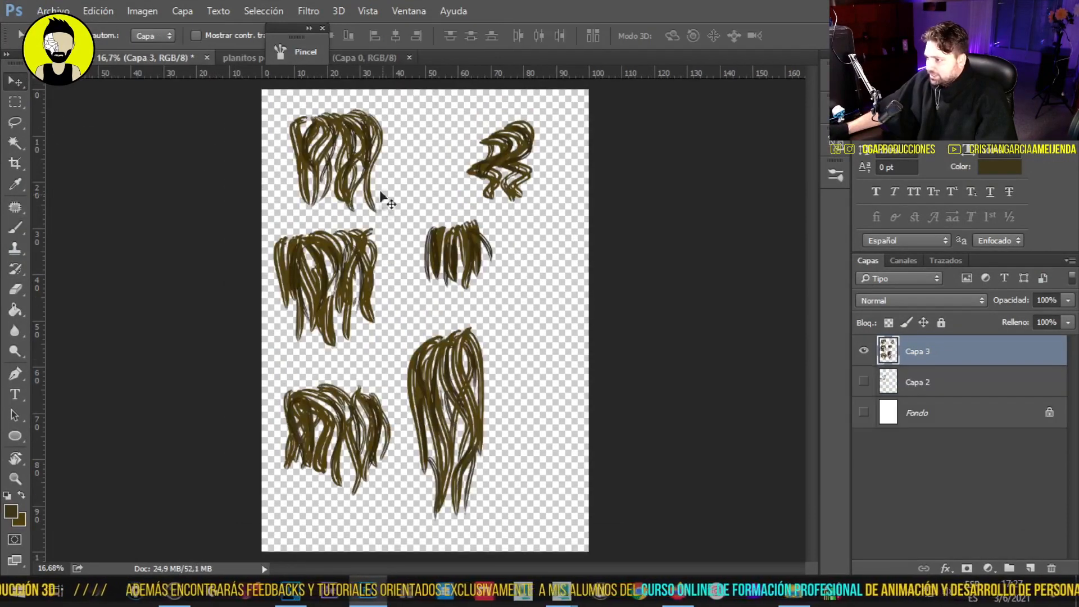
{"action": "left_click_drag", "start_coordinate": [130, 58], "coordinate": [520, 111]}
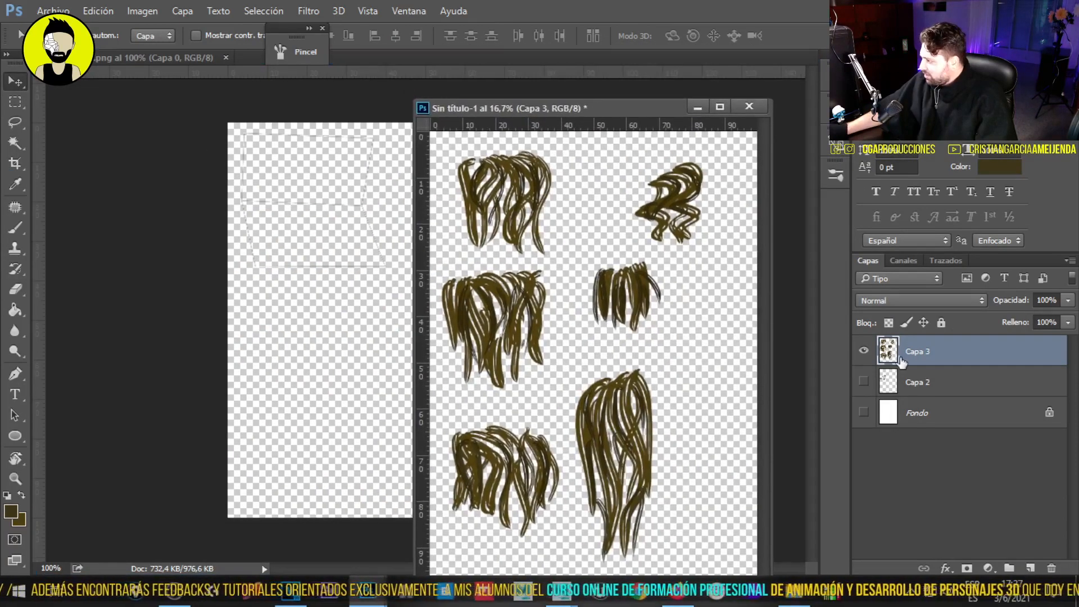
{"action": "mouse_move", "coordinate": [924, 358]}
{"action": "left_mouse_down"}
{"action": "mouse_move", "coordinate": [397, 282]}
{"action": "mouse_move", "coordinate": [292, 249]}
{"action": "left_mouse_up"}
{"action": "left_click", "coordinate": [697, 107]}
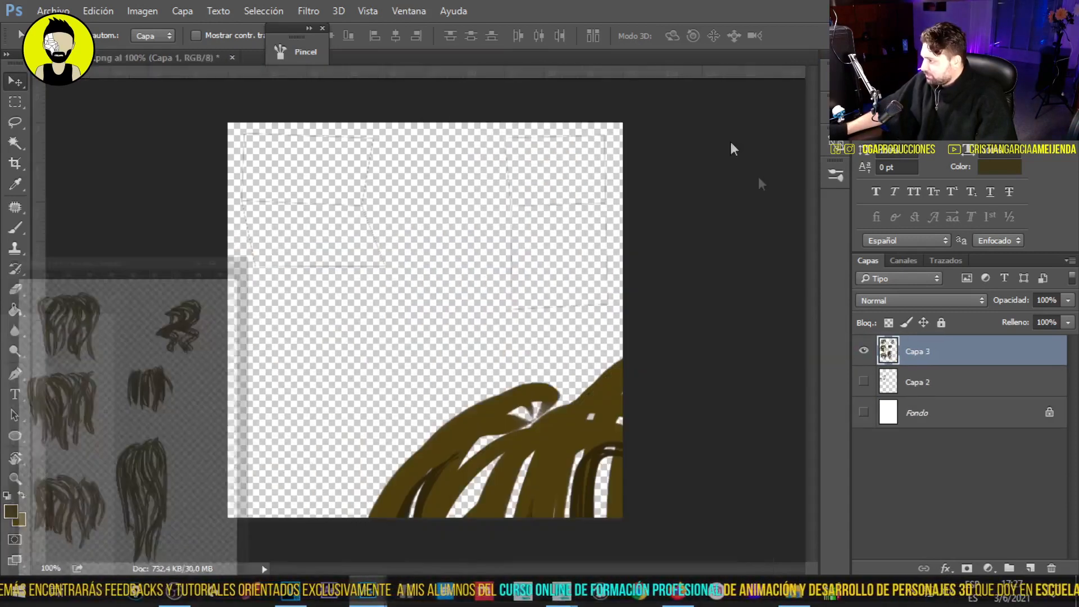
- Scale the pasted hair layer proportionally to about 21% and position it over the UV canvas
{"action": "key", "text": "ctrl+t"}
{"action": "key", "text": "ctrl+0"}
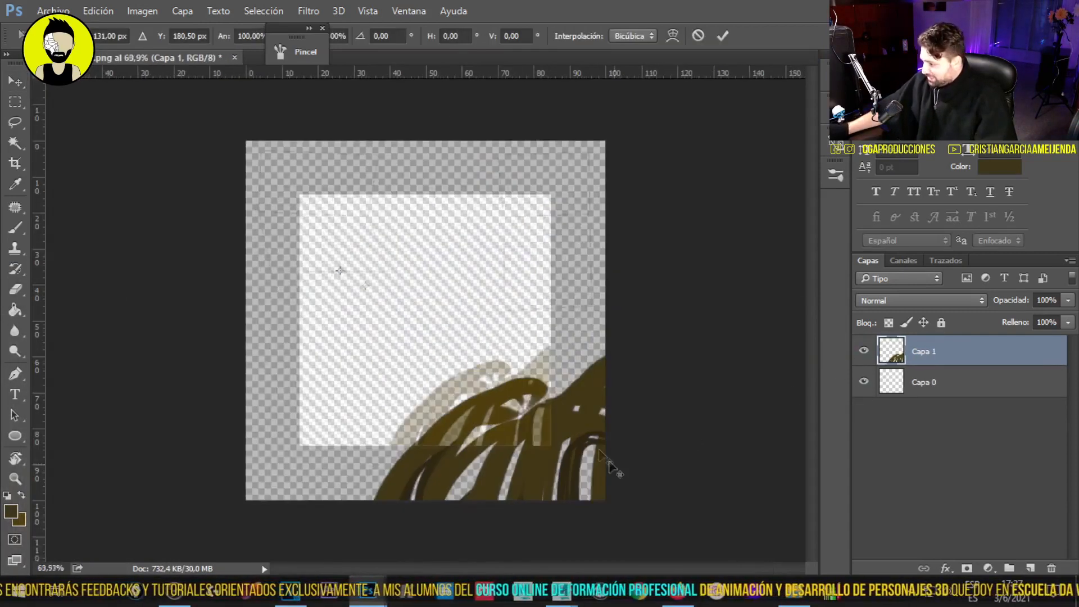
{"action": "left_click_drag", "start_coordinate": [502, 394], "coordinate": [447, 264]}
{"action": "key", "text": "ctrl+0"}
{"action": "left_click_drag", "start_coordinate": [173, 534], "coordinate": [389, 342], "text": "alt+shift"}
{"action": "scroll", "coordinate": [388, 342], "scroll_direction": "up", "scroll_amount": 9, "text": "alt"}
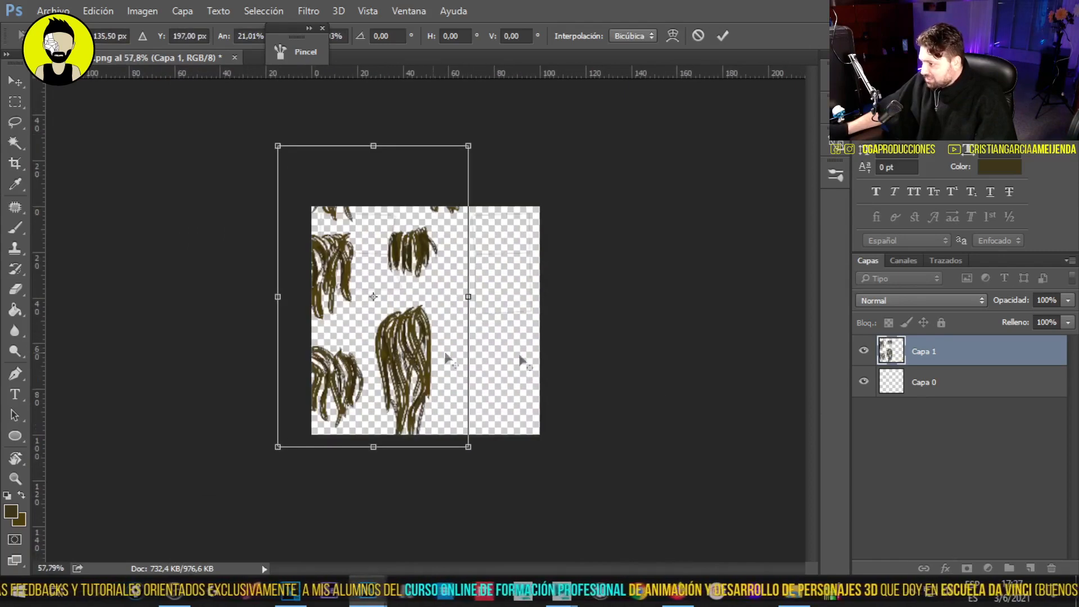
{"action": "key", "text": "alt+space"}
{"action": "left_click", "coordinate": [971, 354]}
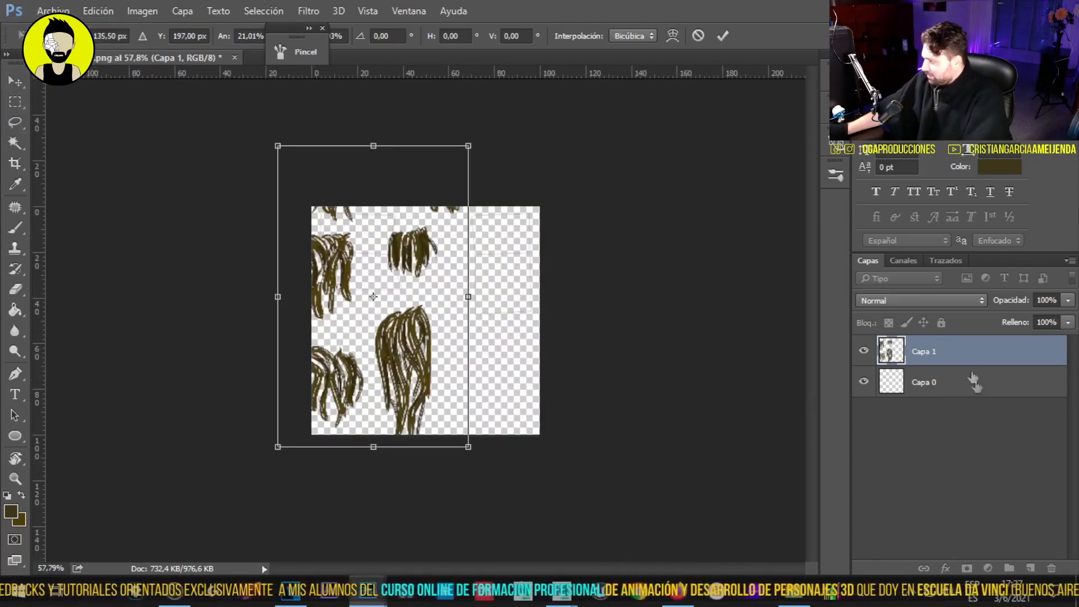
{"action": "key", "text": "Return"}
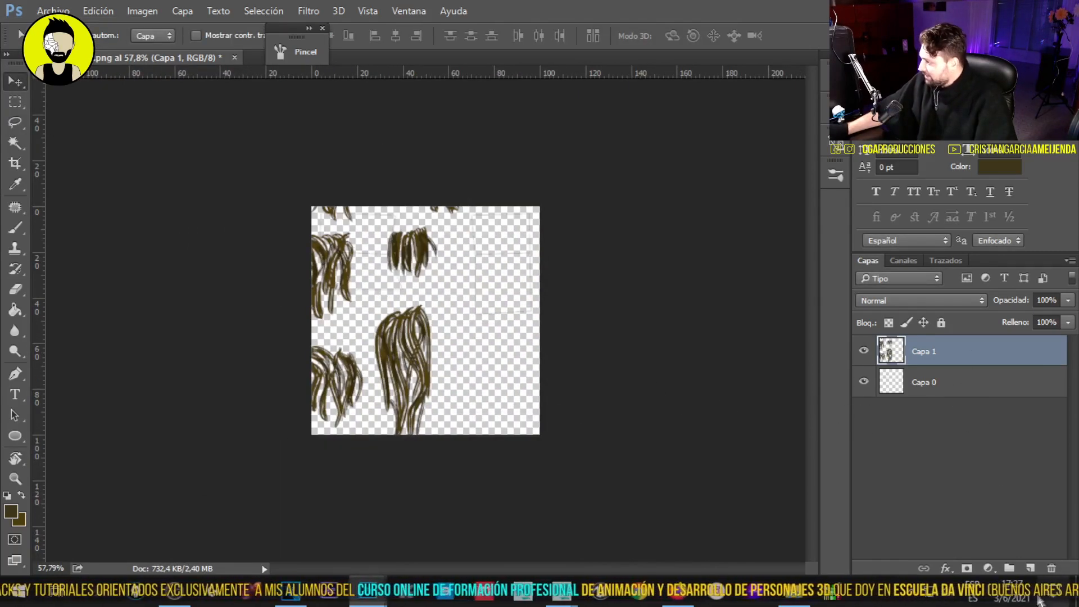
- Add a new layer filled with black (000000), place it beneath the UV outline layer and reselect the hair layer
{"action": "left_click", "coordinate": [1033, 570]}
{"action": "left_click_drag", "start_coordinate": [933, 357], "coordinate": [938, 389]}
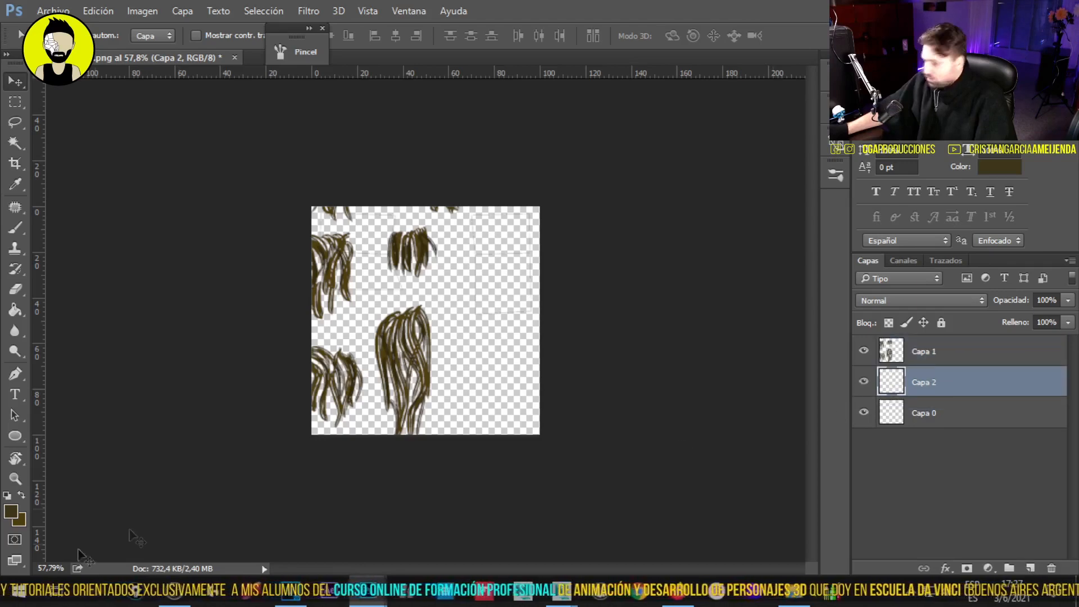
{"action": "left_click", "coordinate": [12, 511]}
{"action": "type", "text": "000000"}
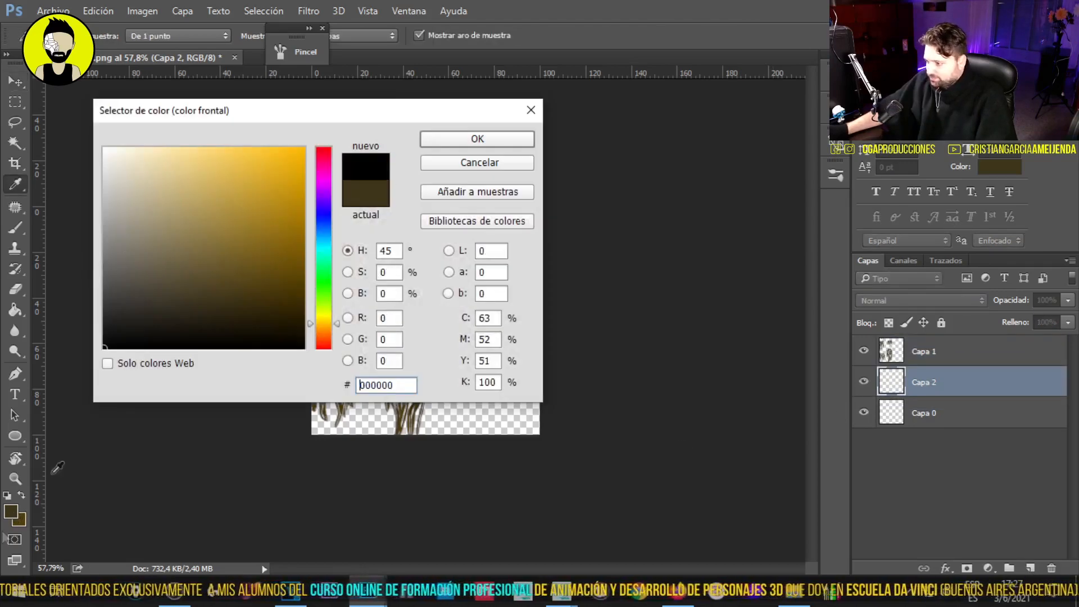
{"action": "left_click", "coordinate": [478, 139]}
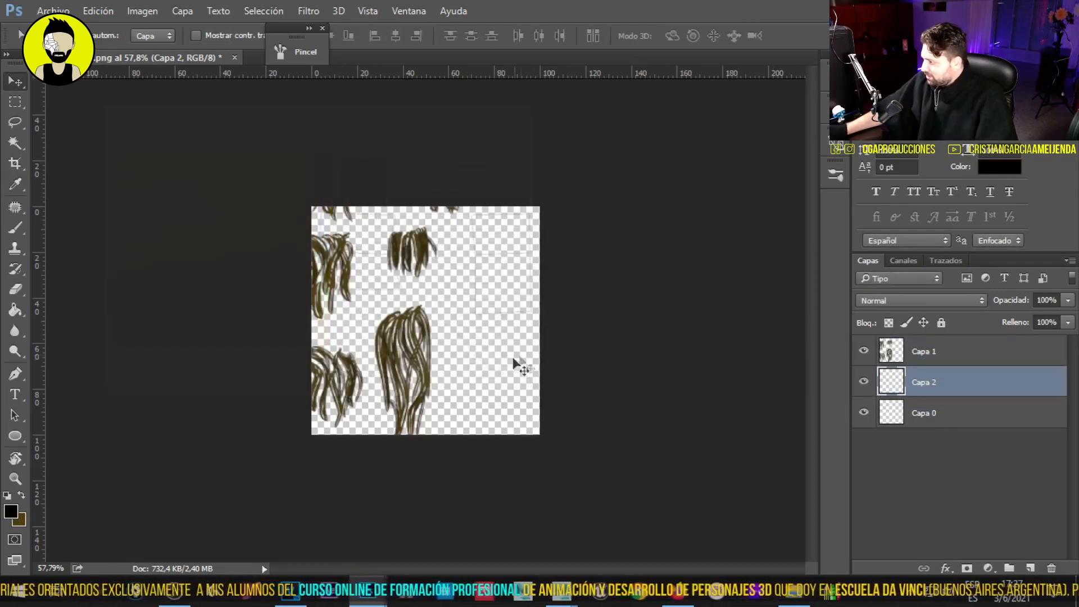
{"action": "key", "text": "g"}
{"action": "left_click", "coordinate": [470, 356]}
{"action": "scroll", "coordinate": [429, 344], "scroll_direction": "up", "scroll_amount": 2, "text": "alt"}
{"action": "left_click_drag", "start_coordinate": [927, 383], "coordinate": [928, 444]}
{"action": "left_click", "coordinate": [967, 352]}
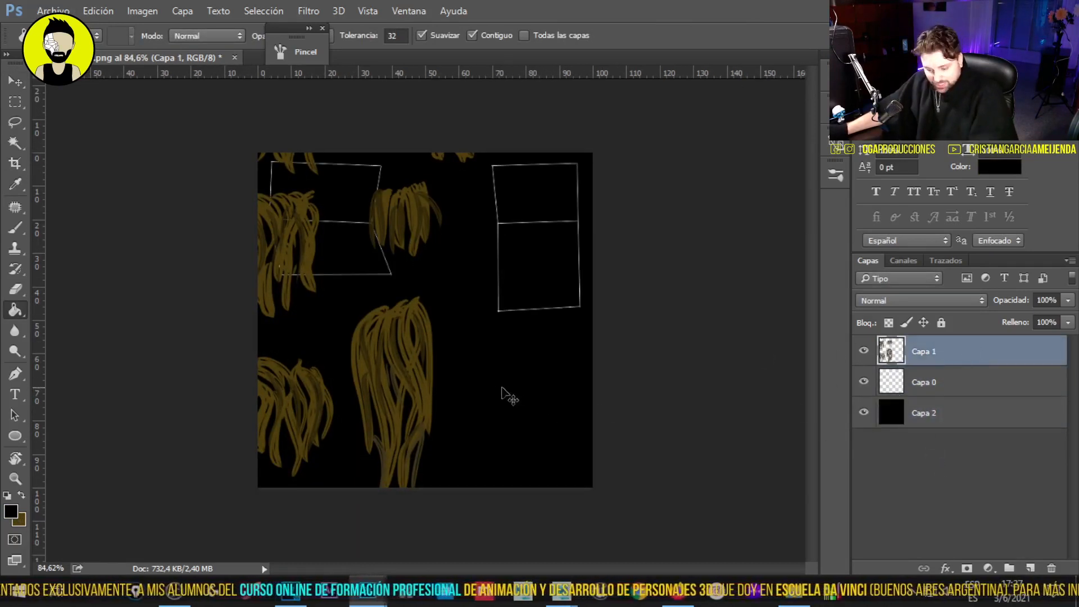
- Scale the hair layer to about 41% and place it in the lower middle of the canvas, clear of both UV shells
{"action": "key", "text": "ctrl+t"}
{"action": "left_click_drag", "start_coordinate": [209, 505], "coordinate": [305, 387], "text": "alt+shift"}
{"action": "left_click_drag", "start_coordinate": [316, 325], "coordinate": [409, 399]}
{"action": "scroll", "coordinate": [416, 386], "scroll_direction": "up", "scroll_amount": 1, "text": "alt"}
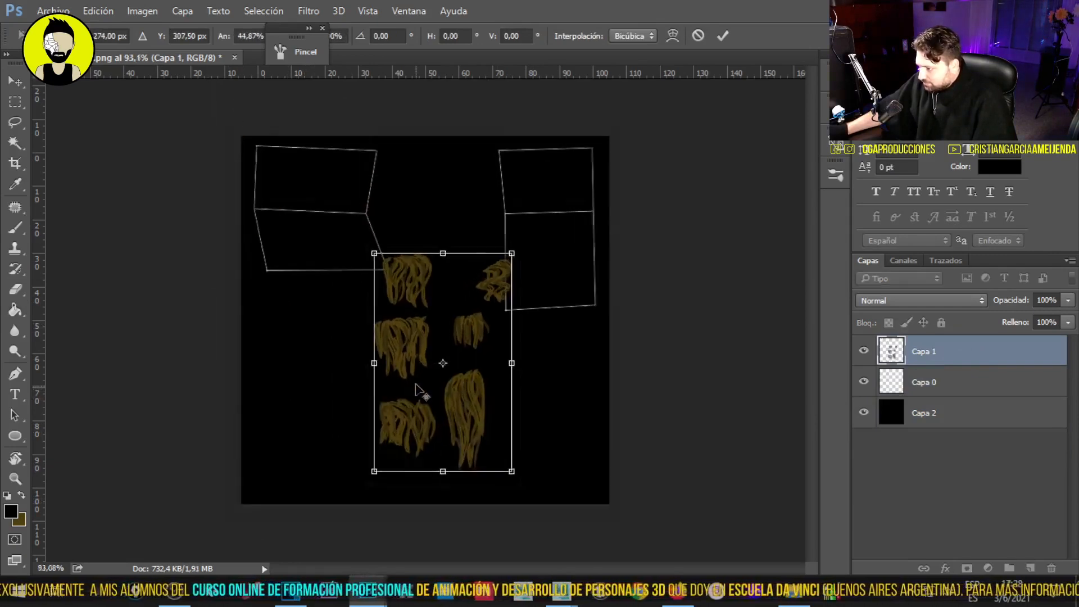
{"action": "scroll", "coordinate": [416, 385], "scroll_direction": "up", "scroll_amount": 5, "text": "alt"}
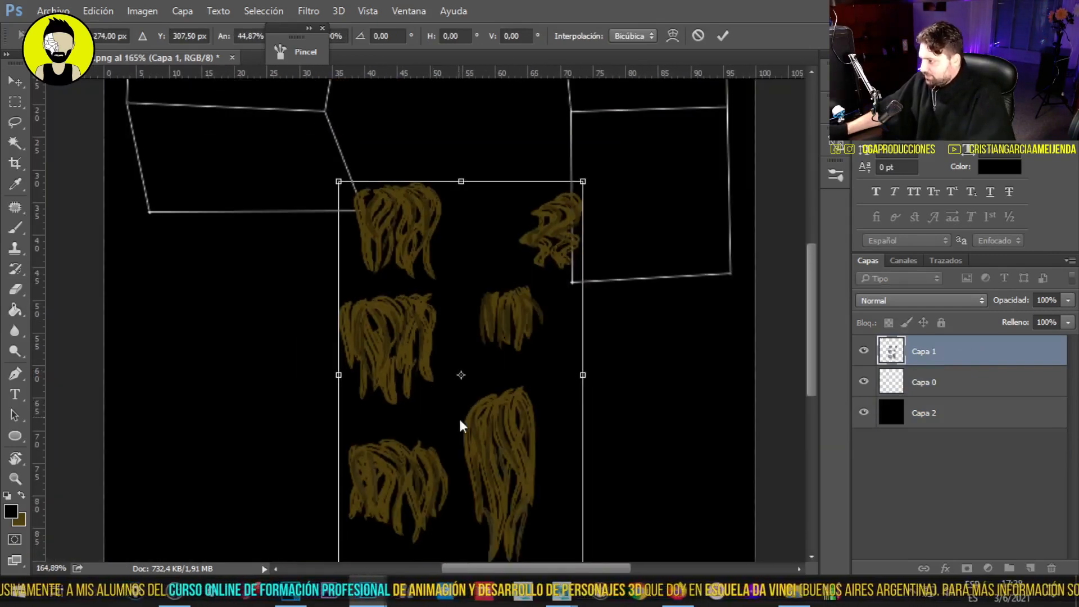
{"action": "scroll", "coordinate": [468, 395], "scroll_direction": "down", "scroll_amount": 3, "text": "alt"}
{"action": "left_click_drag", "start_coordinate": [472, 387], "coordinate": [453, 412]}
{"action": "left_click_drag", "start_coordinate": [339, 274], "coordinate": [344, 285], "text": "alt+shift"}
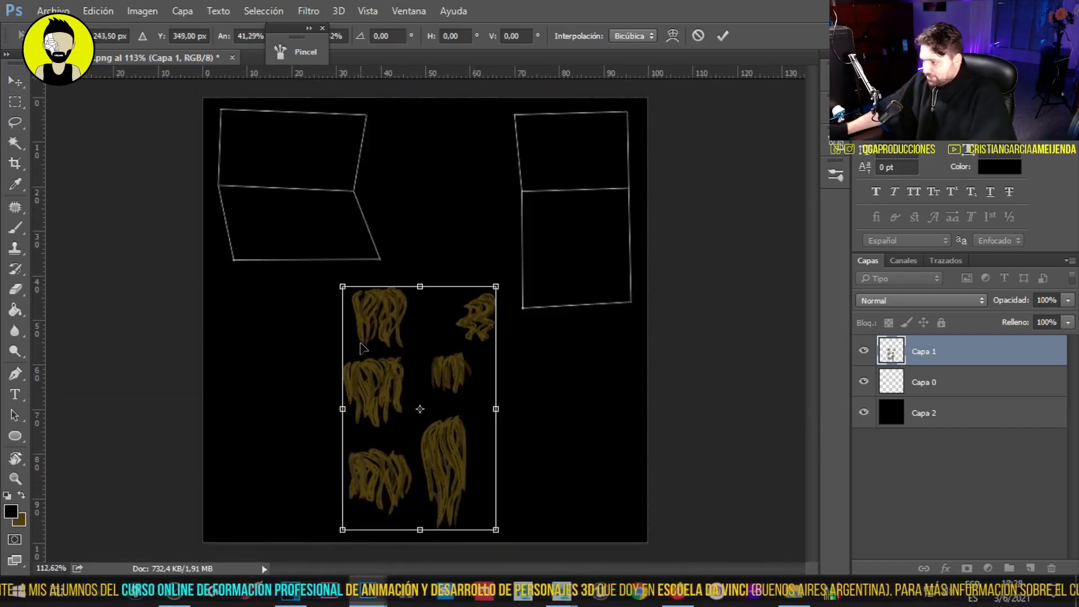
{"action": "key", "text": "Return"}
- Marquee-select the top-left hair lock, move it onto the left UV shell and enlarge it to about 195%
{"action": "key", "text": "g"}
{"action": "scroll", "coordinate": [371, 308], "scroll_direction": "up", "scroll_amount": 3, "text": "alt"}
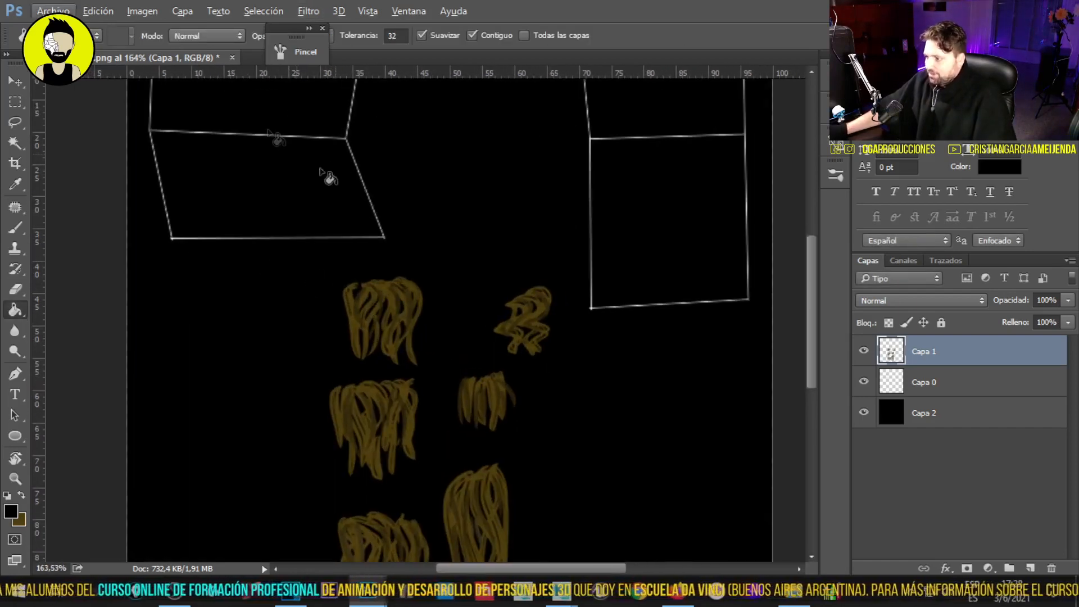
{"action": "scroll", "coordinate": [304, 209], "scroll_direction": "down", "scroll_amount": 1, "text": "alt"}
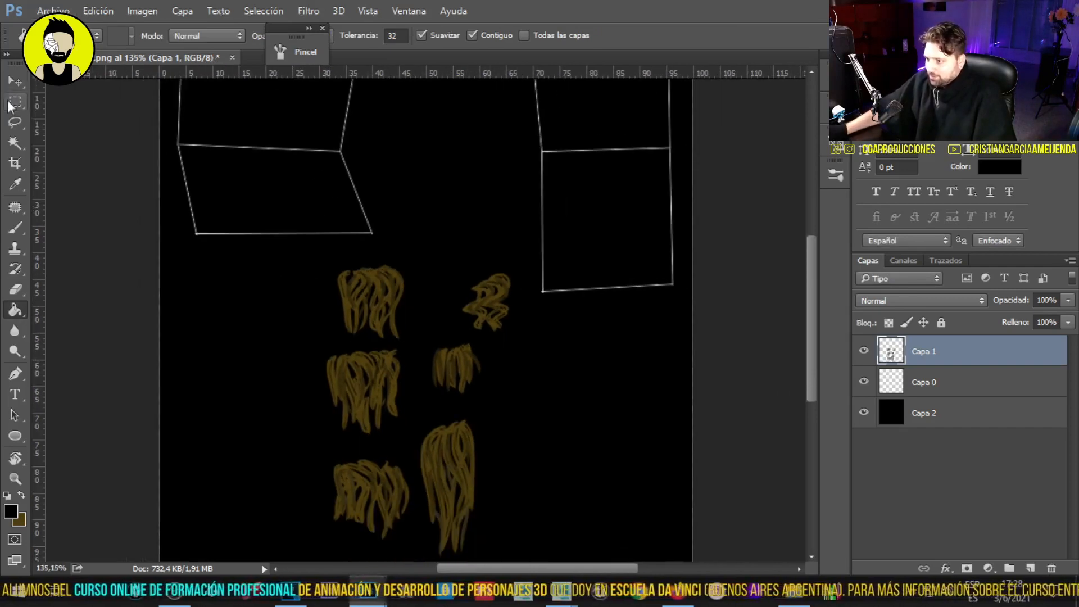
{"action": "left_click", "coordinate": [13, 103]}
{"action": "left_click_drag", "start_coordinate": [322, 255], "coordinate": [301, 310]}
{"action": "key", "text": "v"}
{"action": "key", "text": "ctrl+t"}
{"action": "left_click_drag", "start_coordinate": [303, 221], "coordinate": [336, 186], "text": "alt+shift"}
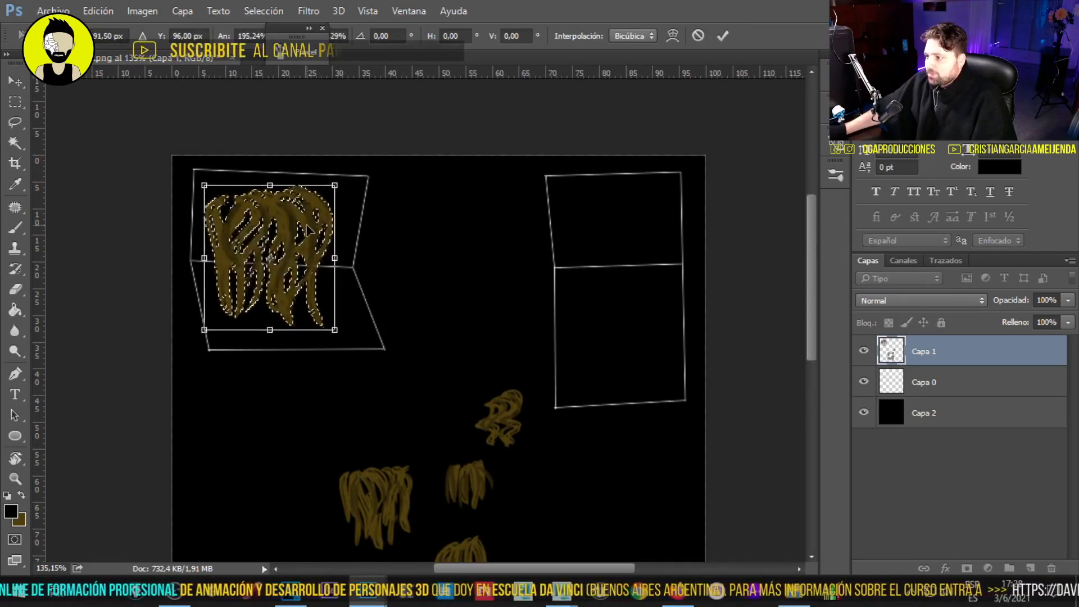
- Fine-tune the lock's fit inside the left UV shell at about 217% scale, then apply the transform and deselect
{"action": "left_click_drag", "start_coordinate": [309, 228], "coordinate": [312, 226]}
{"action": "left_click_drag", "start_coordinate": [344, 179], "coordinate": [347, 174], "text": "alt+shift"}
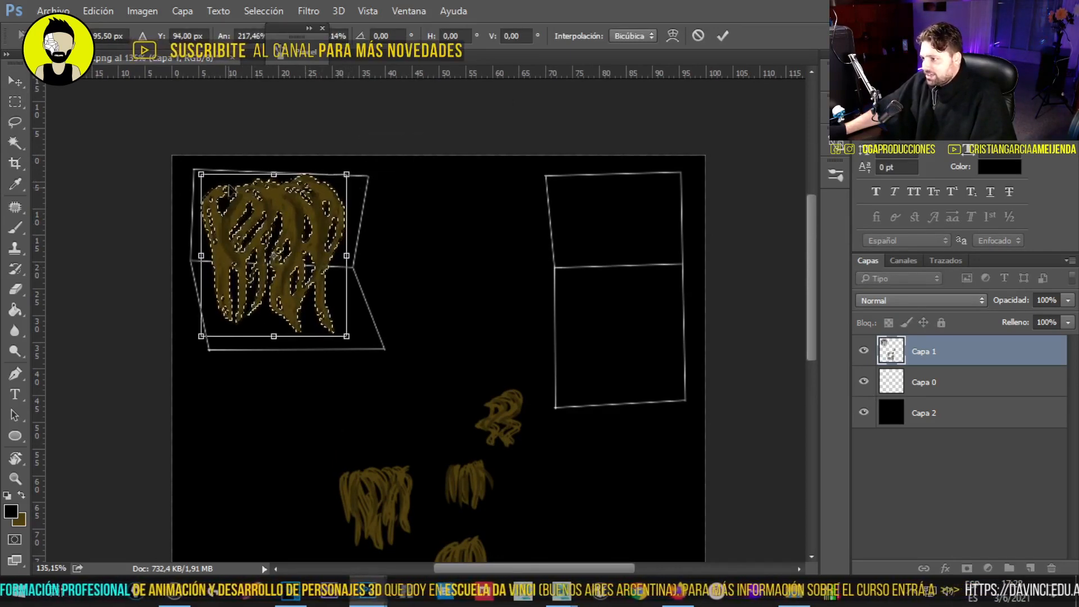
{"action": "left_click_drag", "start_coordinate": [239, 199], "coordinate": [244, 197]}
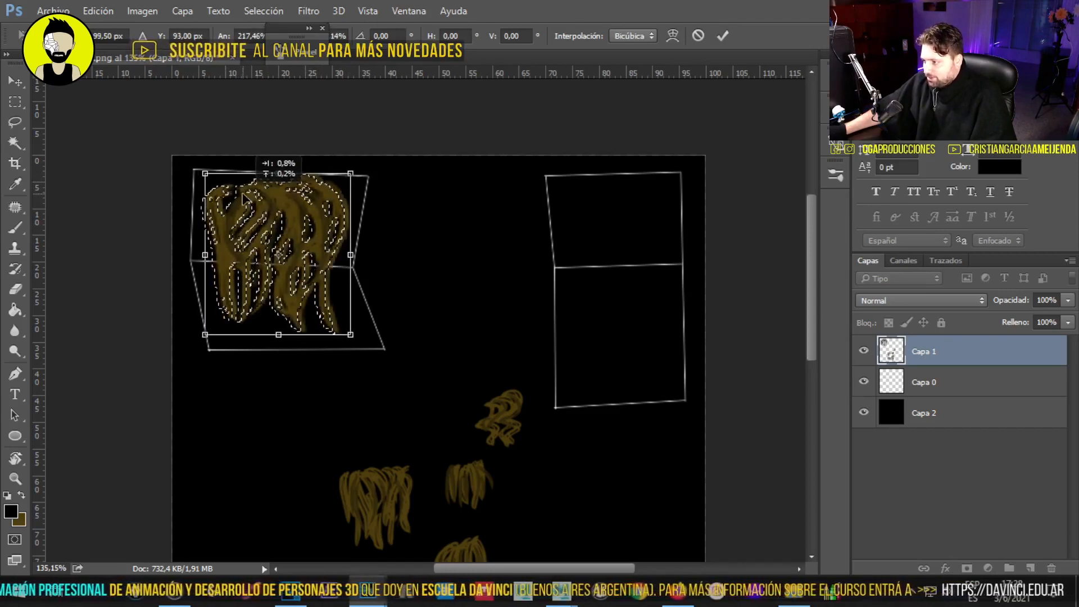
{"action": "key", "text": "Return"}
{"action": "key", "text": "ctrl+d"}
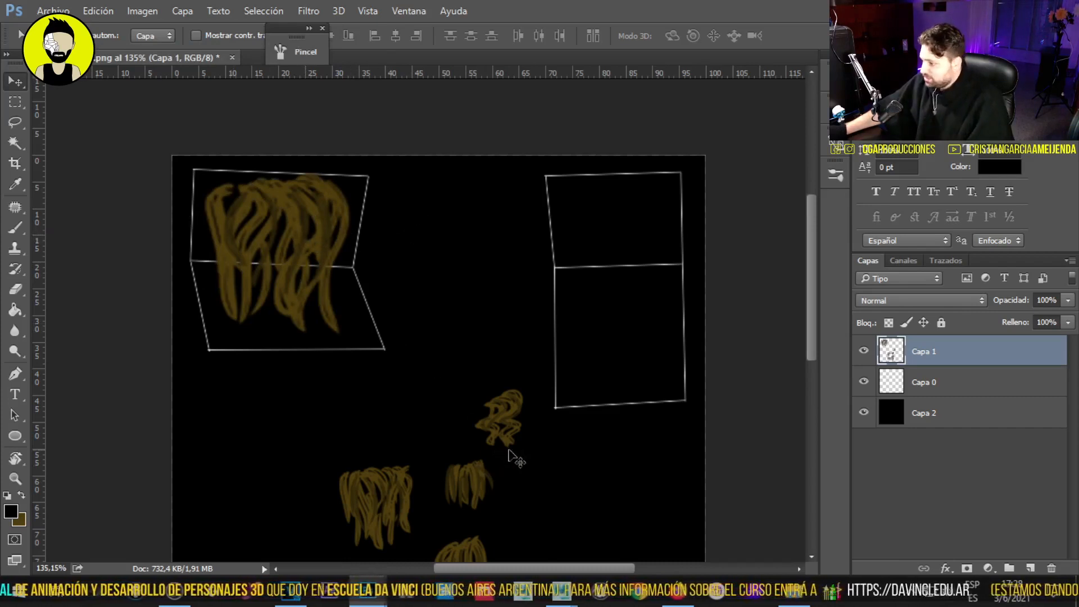
- Reselect the hair layer and marquee-select the tall hair lock near the bottom of the canvas
{"action": "left_click_drag", "start_coordinate": [462, 470], "coordinate": [319, 378]}
{"action": "mouse_move", "coordinate": [320, 469]}
{"action": "left_mouse_down"}
{"action": "mouse_move", "coordinate": [374, 389]}
{"action": "mouse_move", "coordinate": [326, 468]}
{"action": "left_mouse_up"}
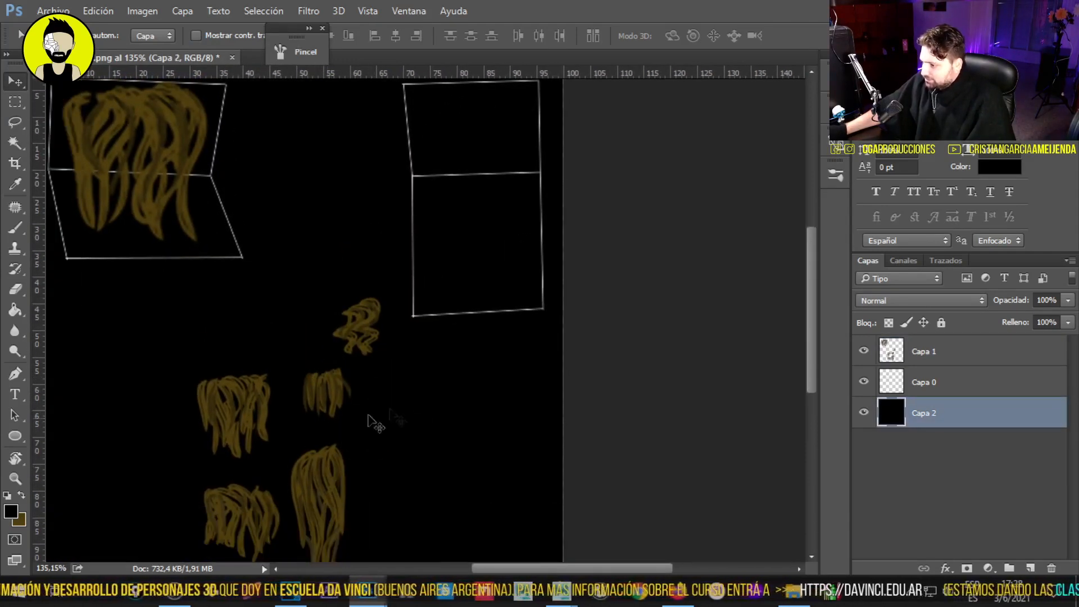
{"action": "scroll", "coordinate": [403, 418], "scroll_direction": "down", "scroll_amount": 4, "text": "alt"}
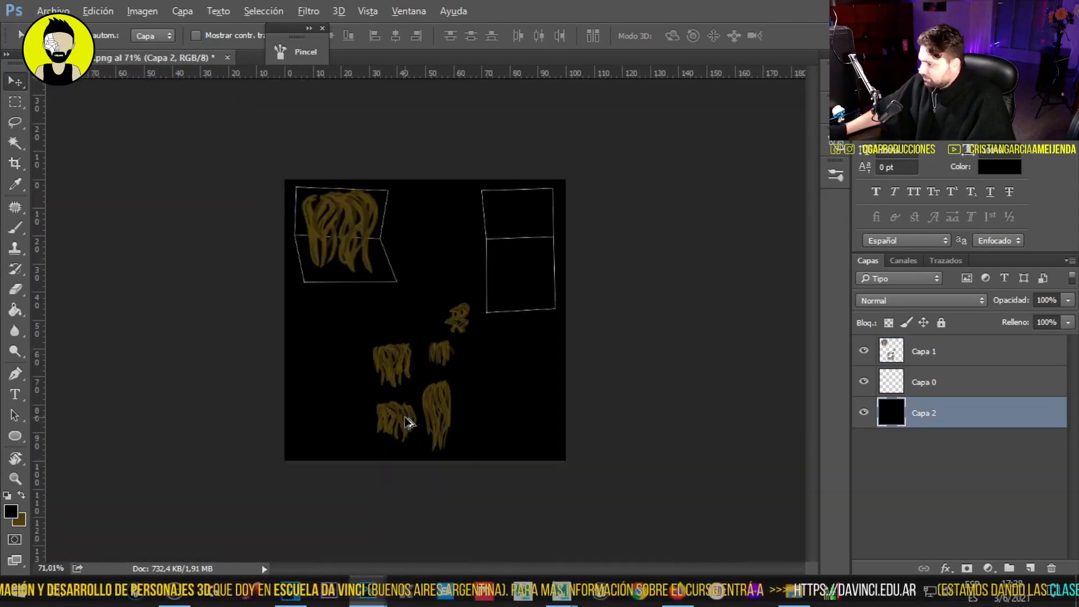
{"action": "left_click", "coordinate": [15, 103]}
{"action": "left_click", "coordinate": [956, 380]}
{"action": "left_click", "coordinate": [933, 353]}
{"action": "scroll", "coordinate": [579, 425], "scroll_direction": "up", "scroll_amount": 3, "text": "alt"}
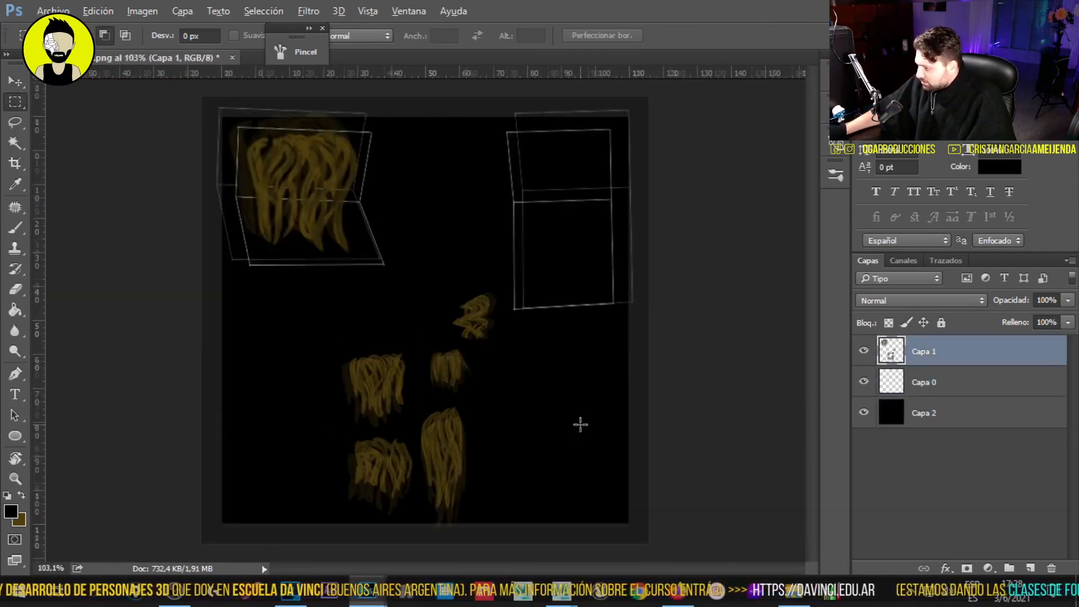
{"action": "mouse_move", "coordinate": [418, 417]}
{"action": "left_mouse_down"}
{"action": "mouse_move", "coordinate": [464, 506]}
{"action": "mouse_move", "coordinate": [509, 544]}
{"action": "left_mouse_up"}
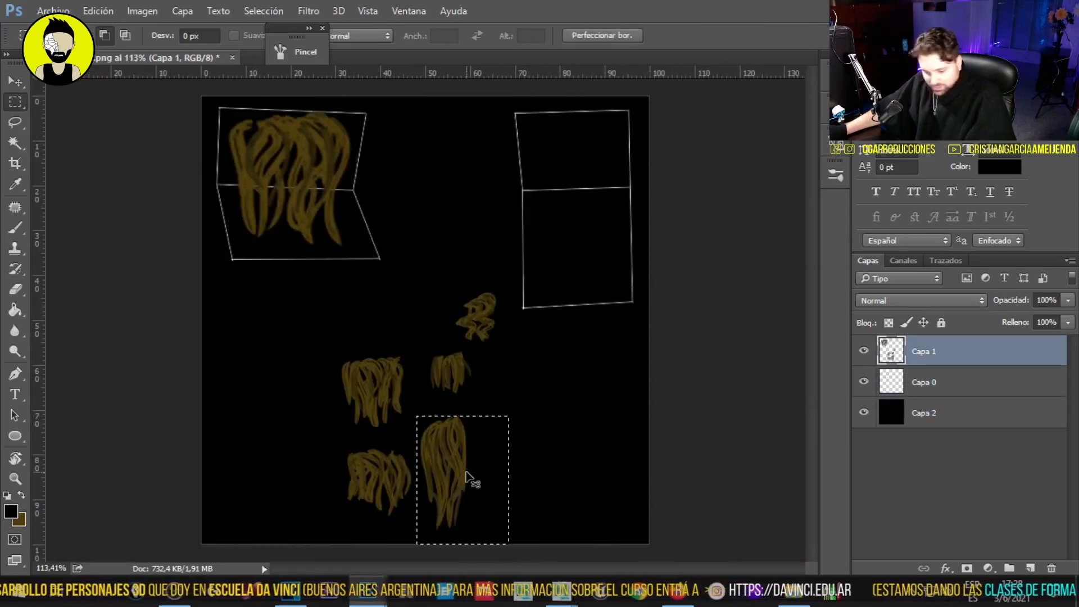
- Move the selected lock onto the right UV shell, enlarge it to about 155%, apply the transform and deselect
{"action": "key", "text": "ctrl+t"}
{"action": "left_click_drag", "start_coordinate": [467, 478], "coordinate": [590, 215]}
{"action": "left_click_drag", "start_coordinate": [545, 278], "coordinate": [522, 316], "text": "alt"}
{"action": "left_click_drag", "start_coordinate": [552, 275], "coordinate": [559, 276]}
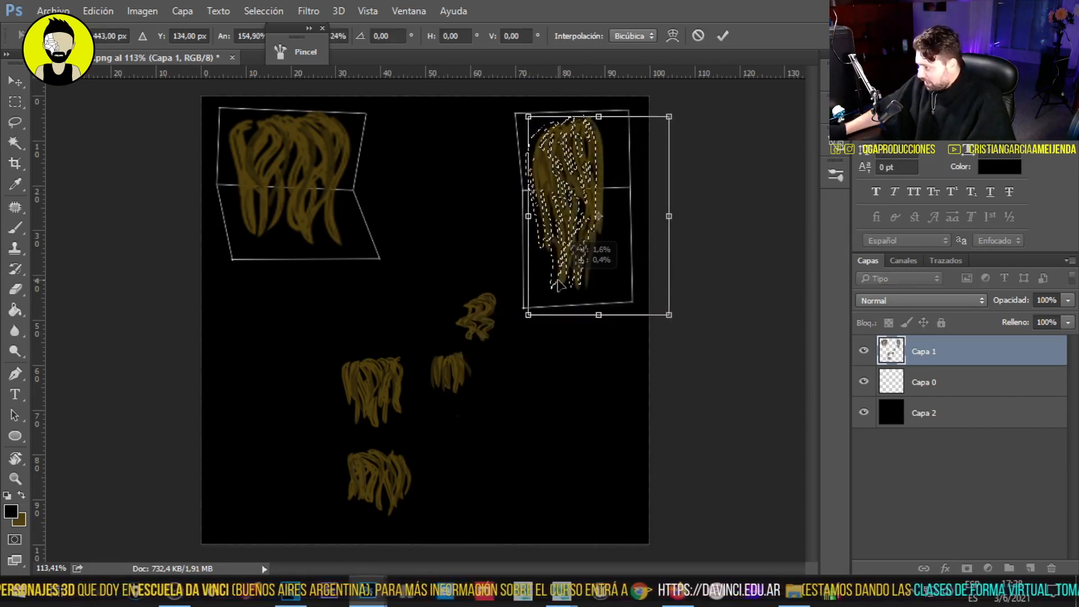
{"action": "key", "text": "Return"}
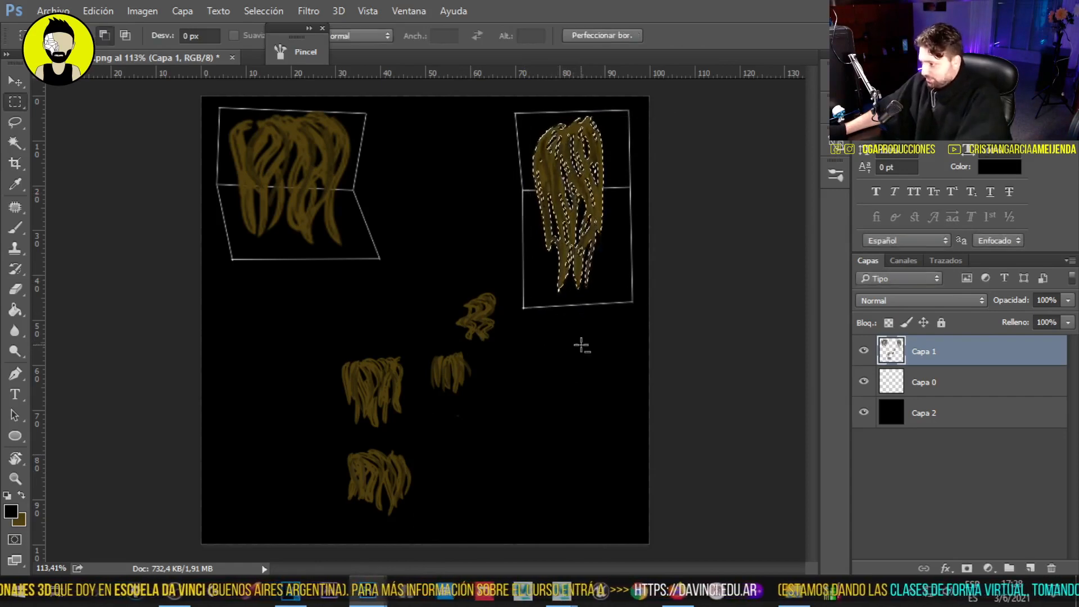
{"action": "key", "text": "ctrl+d"}
{"action": "scroll", "coordinate": [617, 285], "scroll_direction": "down", "scroll_amount": 1, "text": "alt"}
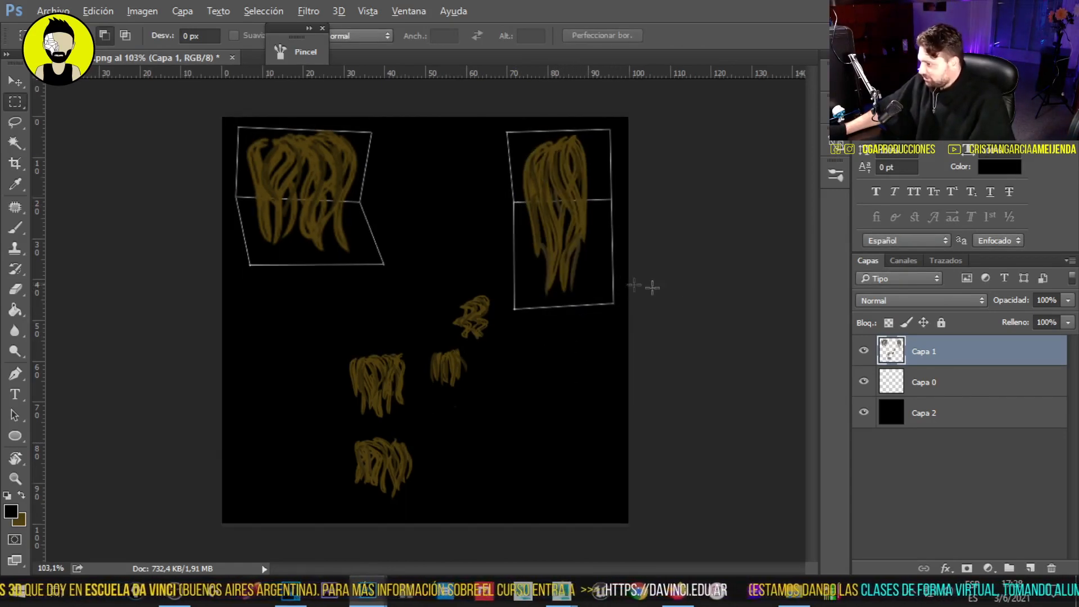
- Erase the unused hair locks from Capa 1 and hide the UV outline layer Capa 0
{"action": "left_click", "coordinate": [970, 384]}
{"action": "left_click", "coordinate": [930, 360]}
{"action": "key", "text": "e"}
{"action": "mouse_move", "coordinate": [414, 351]}
{"action": "left_mouse_down"}
{"action": "mouse_move", "coordinate": [434, 374]}
{"action": "mouse_move", "coordinate": [385, 437]}
{"action": "left_mouse_up"}
{"action": "left_click", "coordinate": [864, 382]}
{"action": "scroll", "coordinate": [723, 489], "scroll_direction": "down", "scroll_amount": 3, "text": "alt"}
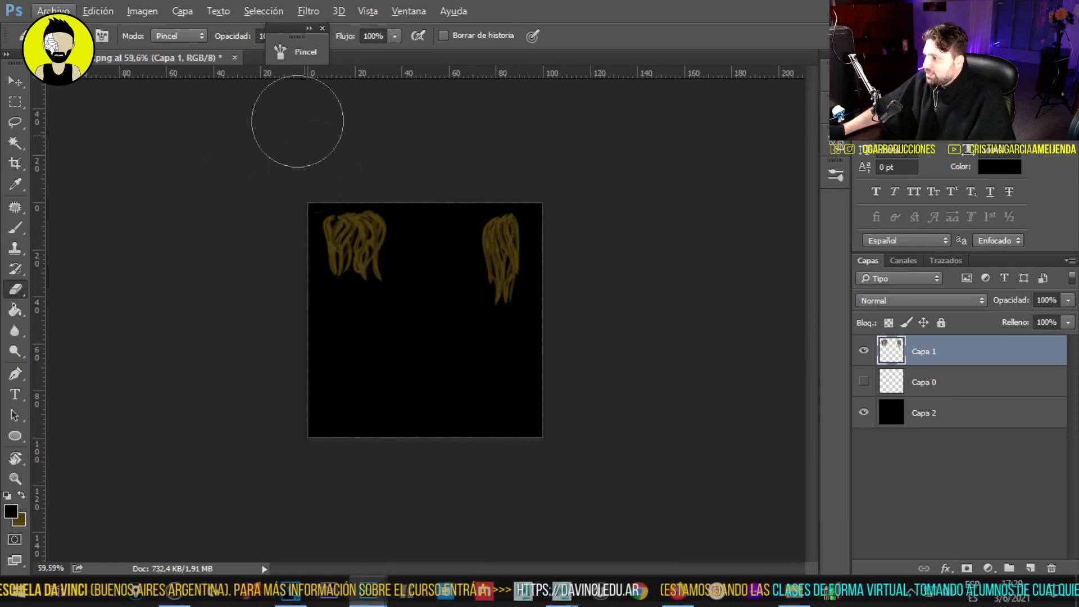
- Save a JPEG copy of the texture to the desktop as textura, keeping the default JPEG options
{"action": "left_click", "coordinate": [53, 10]}
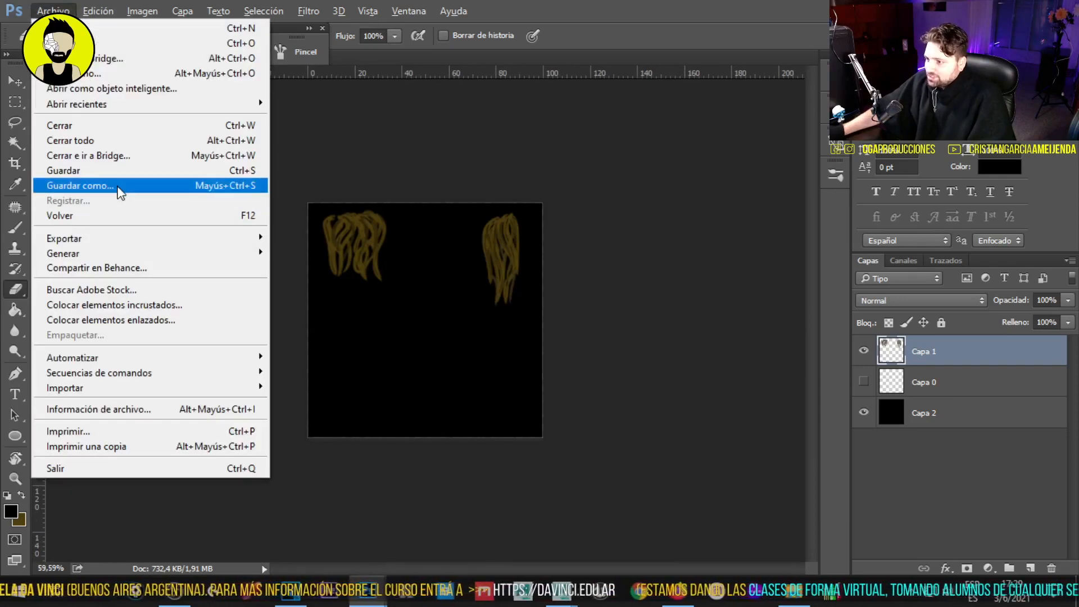
{"action": "left_click", "coordinate": [73, 187]}
{"action": "scroll", "coordinate": [135, 169], "scroll_direction": "up", "scroll_amount": 8}
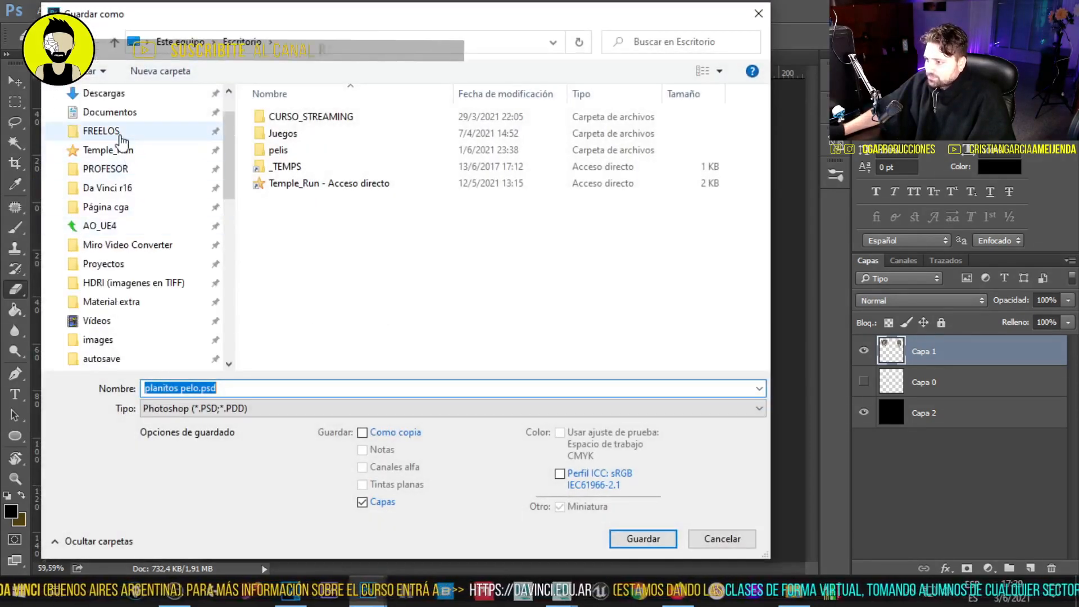
{"action": "left_click", "coordinate": [112, 125]}
{"action": "left_click", "coordinate": [388, 409]}
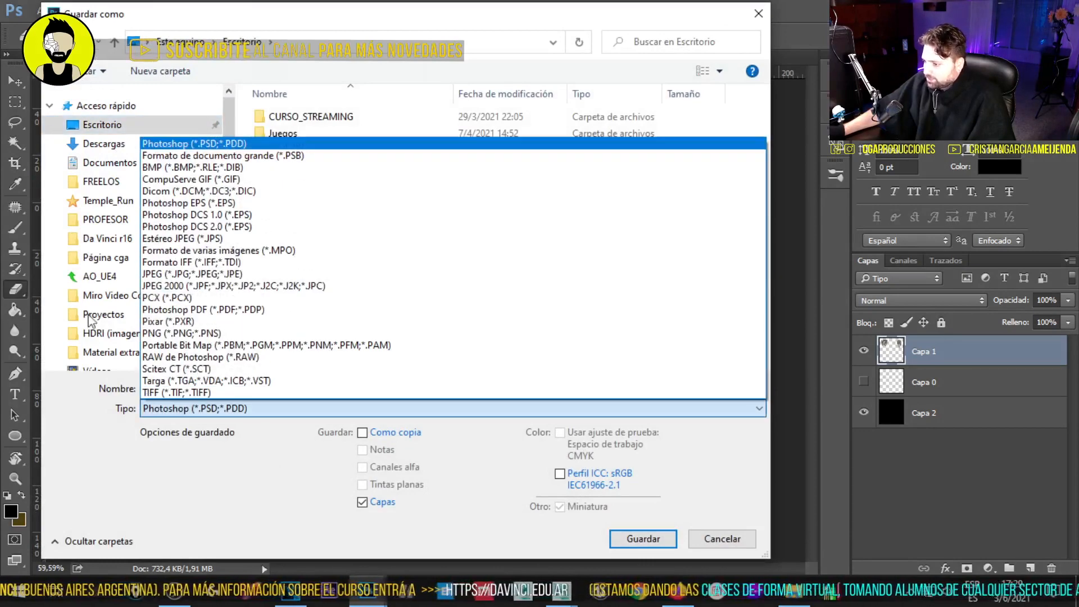
{"action": "left_click", "coordinate": [208, 273]}
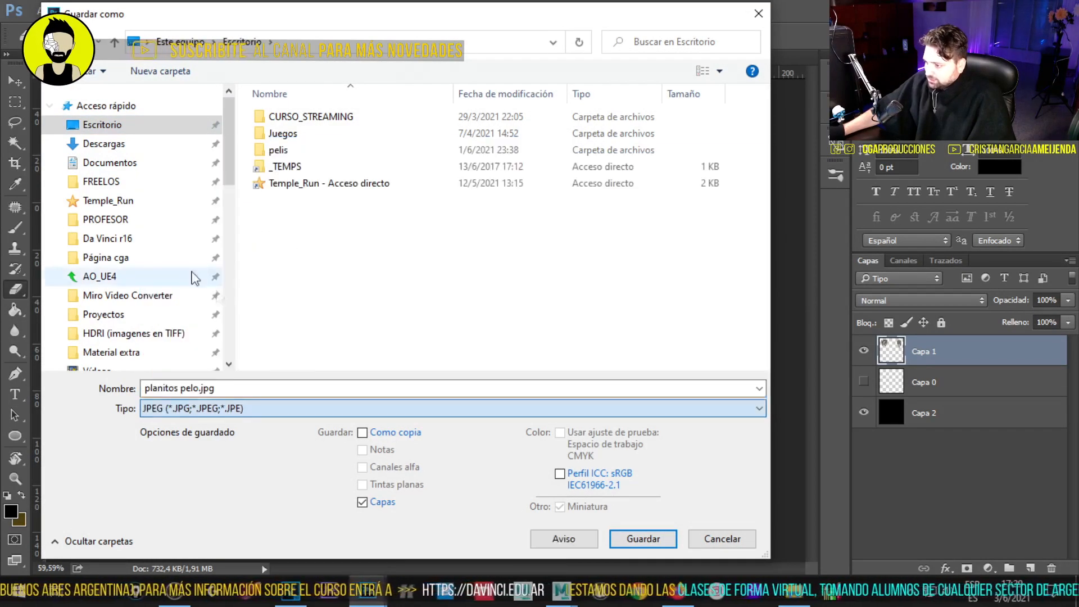
{"action": "left_click_drag", "start_coordinate": [213, 389], "coordinate": [143, 389]}
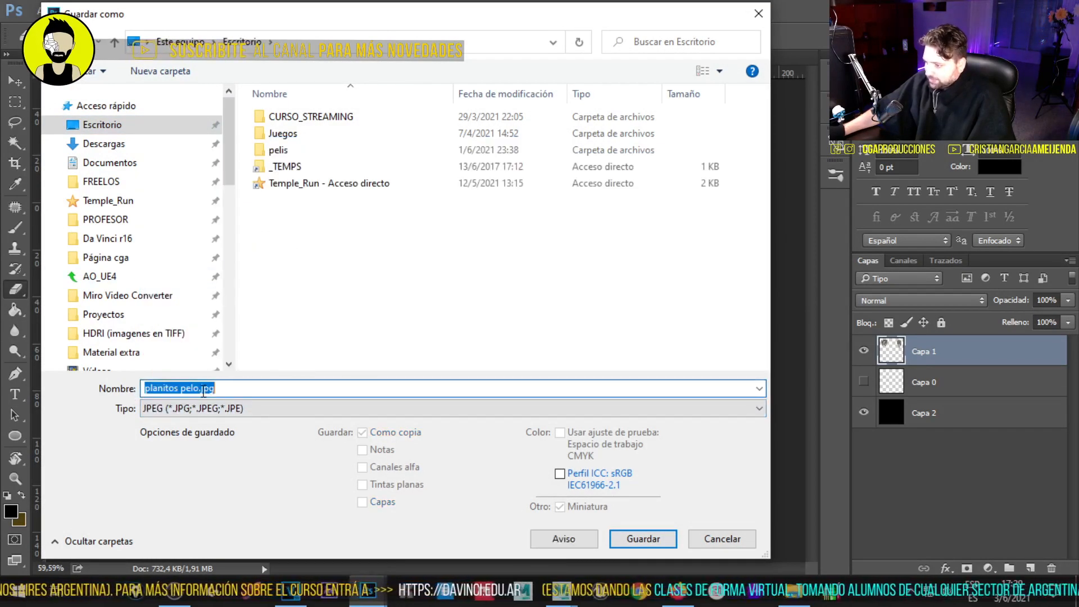
{"action": "type", "text": "textura"}
{"action": "key", "text": "Return"}
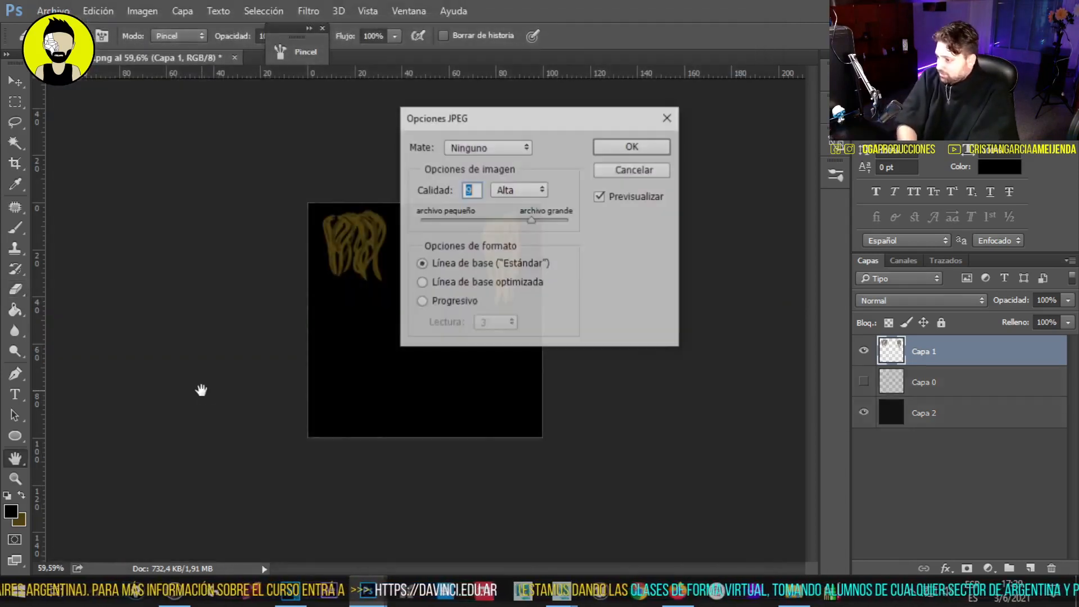
{"action": "left_click", "coordinate": [633, 148]}
{"action": "key", "text": "e"}
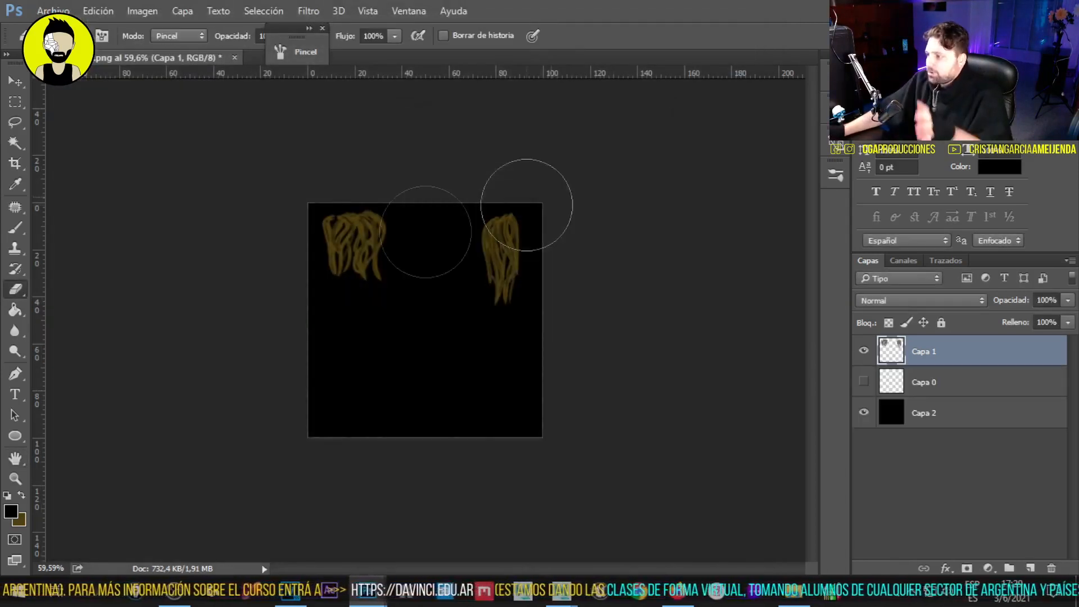
{"action": "scroll", "coordinate": [444, 276], "scroll_direction": "up", "scroll_amount": 1, "text": "alt"}
{"action": "scroll", "coordinate": [574, 220], "scroll_direction": "up", "scroll_amount": 2, "text": "alt"}
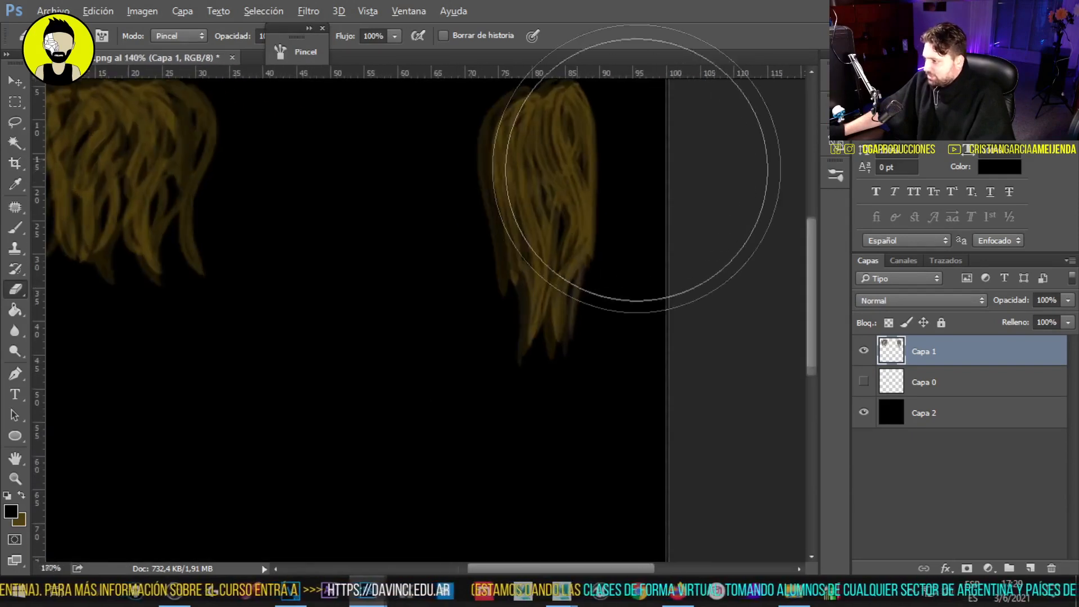
{"action": "scroll", "coordinate": [426, 342], "scroll_direction": "down", "scroll_amount": 1, "text": "alt"}
{"action": "scroll", "coordinate": [426, 341], "scroll_direction": "down", "scroll_amount": 2, "text": "alt"}
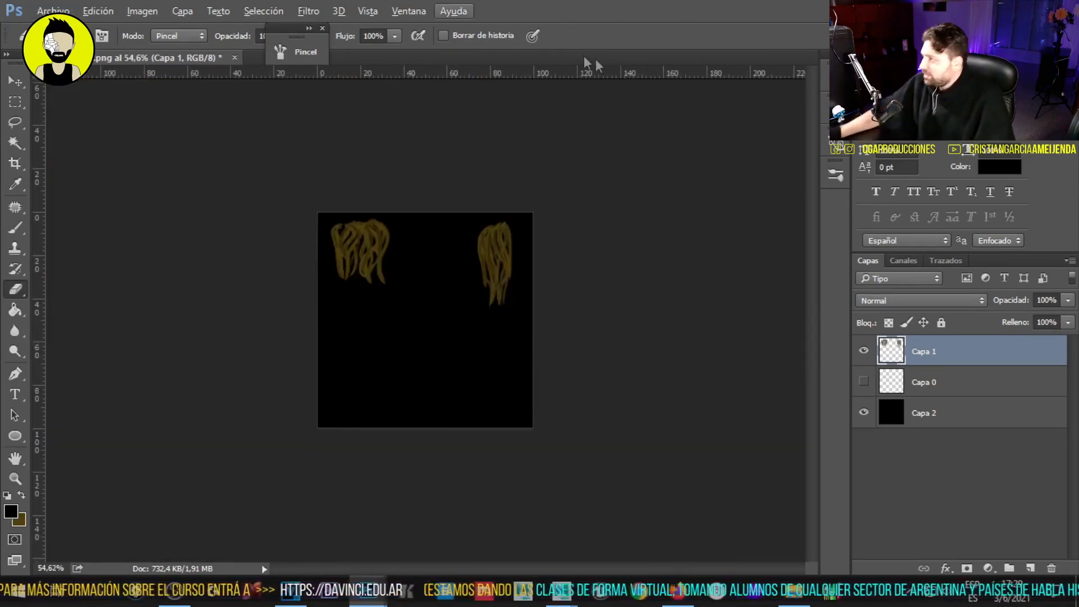
- Switch to Maya and clear the UV Toolkit, UV snapshot and UV Editor windows away from the viewport
{"action": "key", "text": "super+d"}
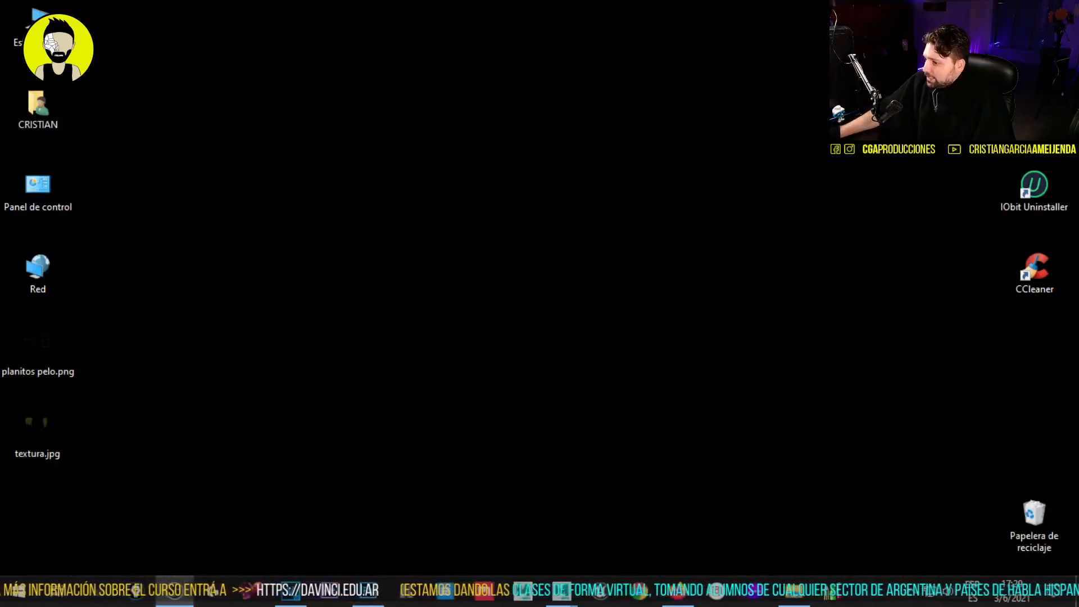
{"action": "mouse_move", "coordinate": [561, 591]}
{"action": "left_click", "coordinate": [653, 558]}
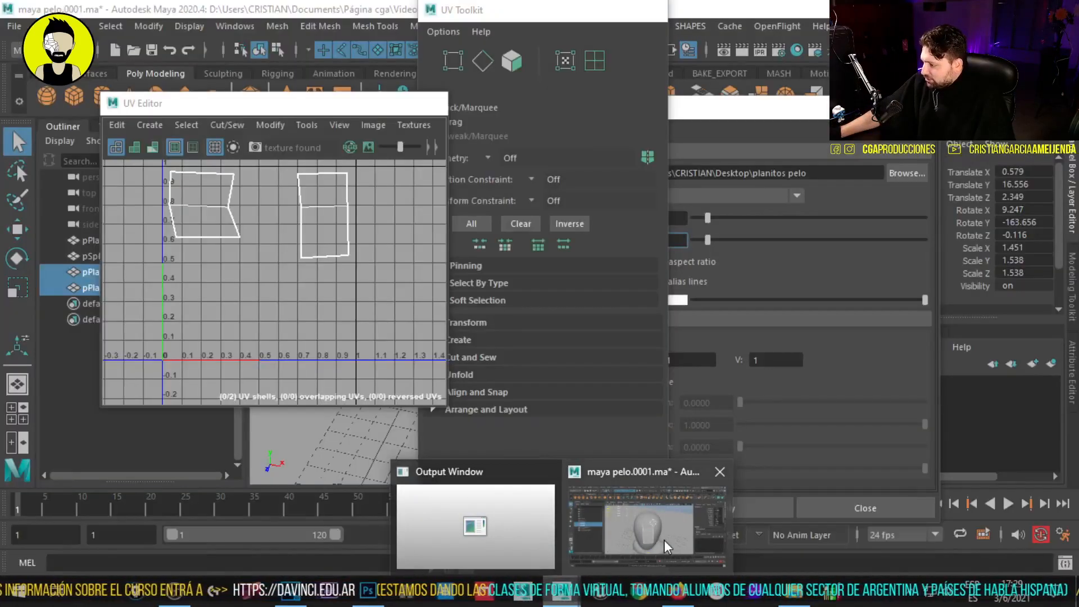
{"action": "left_click", "coordinate": [577, 10]}
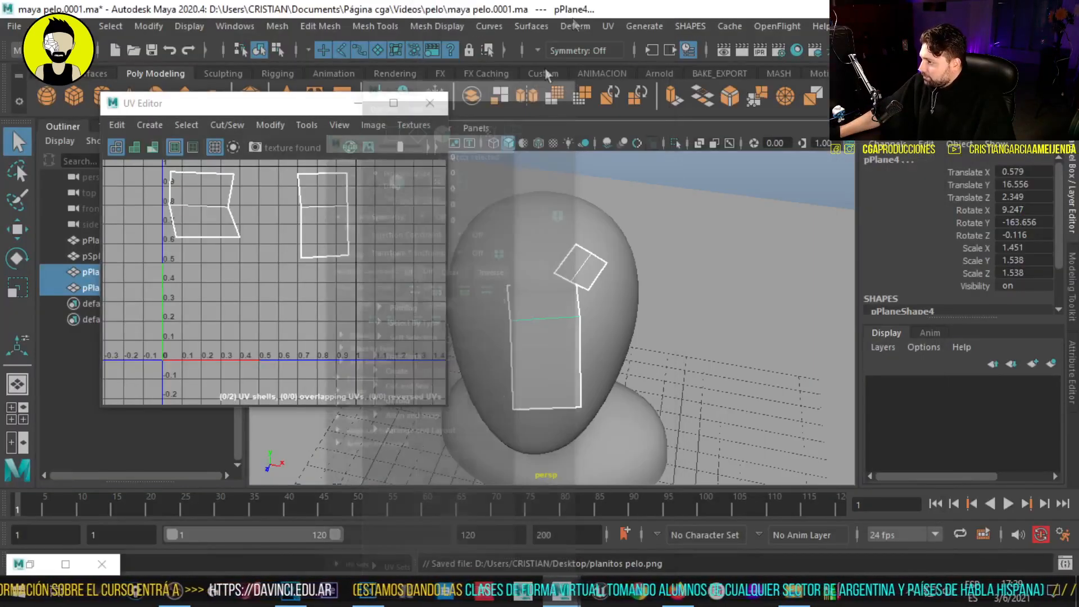
{"action": "left_click", "coordinate": [429, 103]}
- Select both hair planes, pPlane3 and pPlane4, and assign them a new Lambert material
{"action": "left_click_drag", "start_coordinate": [569, 349], "coordinate": [525, 359], "text": "alt"}
{"action": "left_click", "coordinate": [528, 361]}
{"action": "left_click", "coordinate": [604, 300], "text": "shift"}
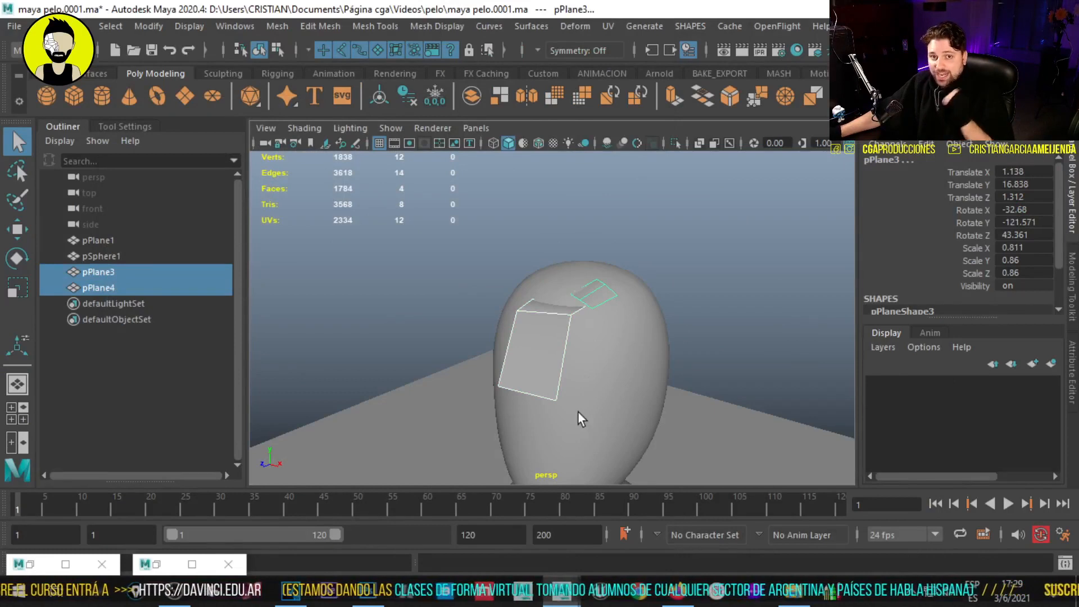
{"action": "right_click_drag", "start_coordinate": [516, 363], "coordinate": [522, 363], "text": "alt"}
{"action": "left_click_drag", "start_coordinate": [521, 362], "coordinate": [578, 373], "text": "alt"}
{"action": "right_click_drag", "start_coordinate": [522, 353], "coordinate": [515, 556]}
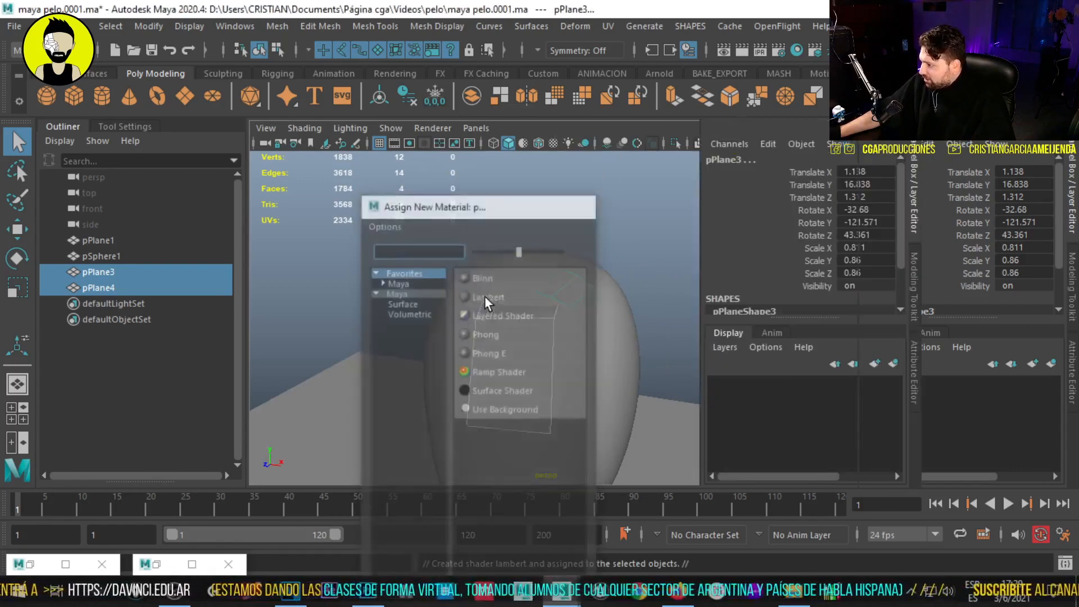
{"action": "left_click", "coordinate": [485, 295]}
- Connect a File texture to the Lambert material's Color and load textura.jpg from the desktop
{"action": "left_click", "coordinate": [1055, 157]}
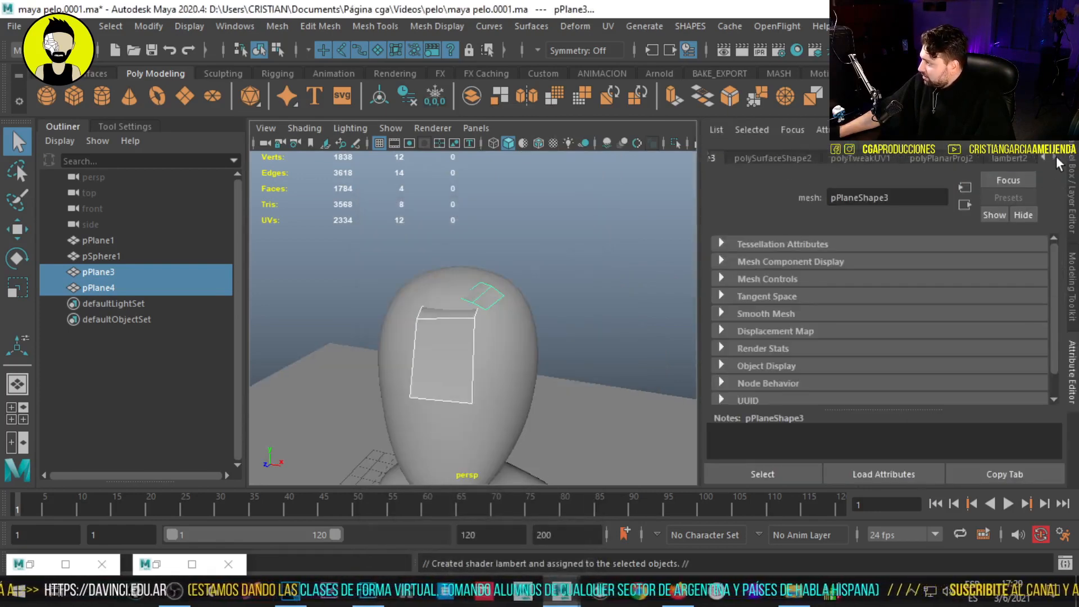
{"action": "left_click", "coordinate": [1037, 156]}
{"action": "left_click", "coordinate": [1029, 337]}
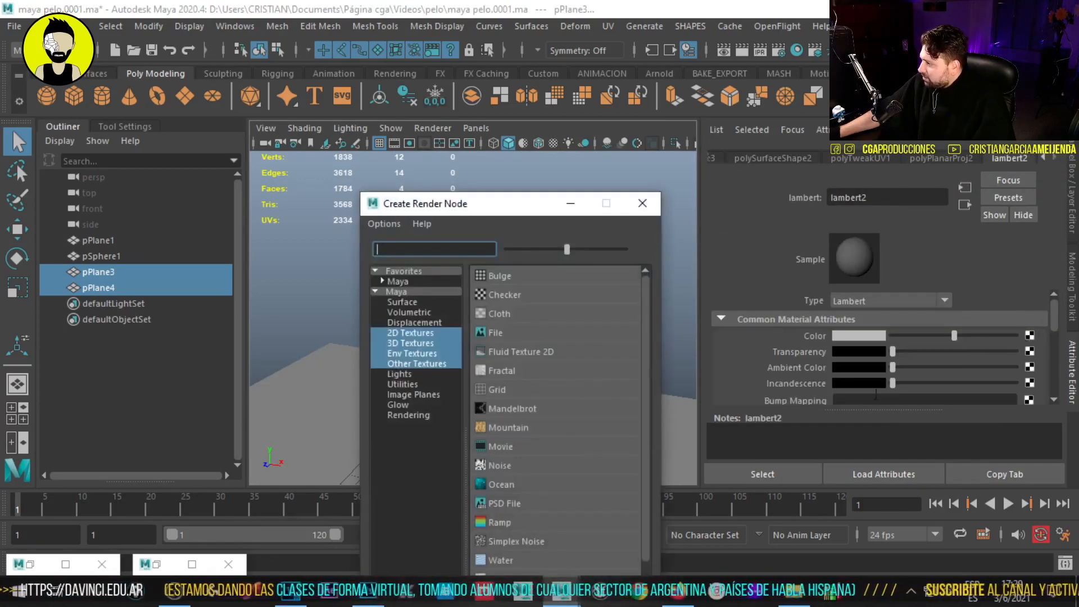
{"action": "left_click", "coordinate": [524, 333]}
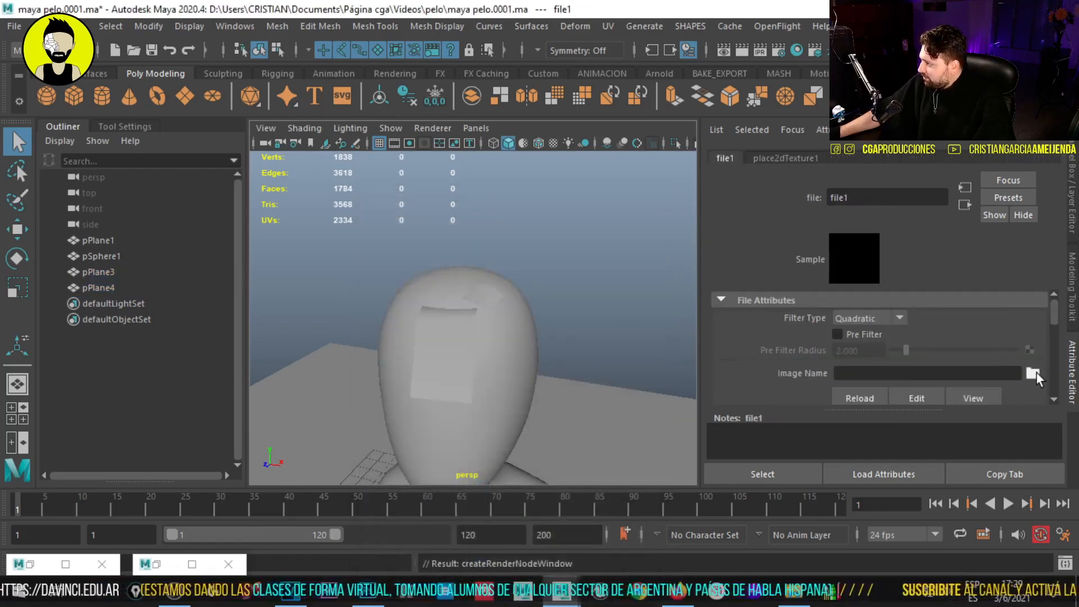
{"action": "left_click", "coordinate": [1035, 374]}
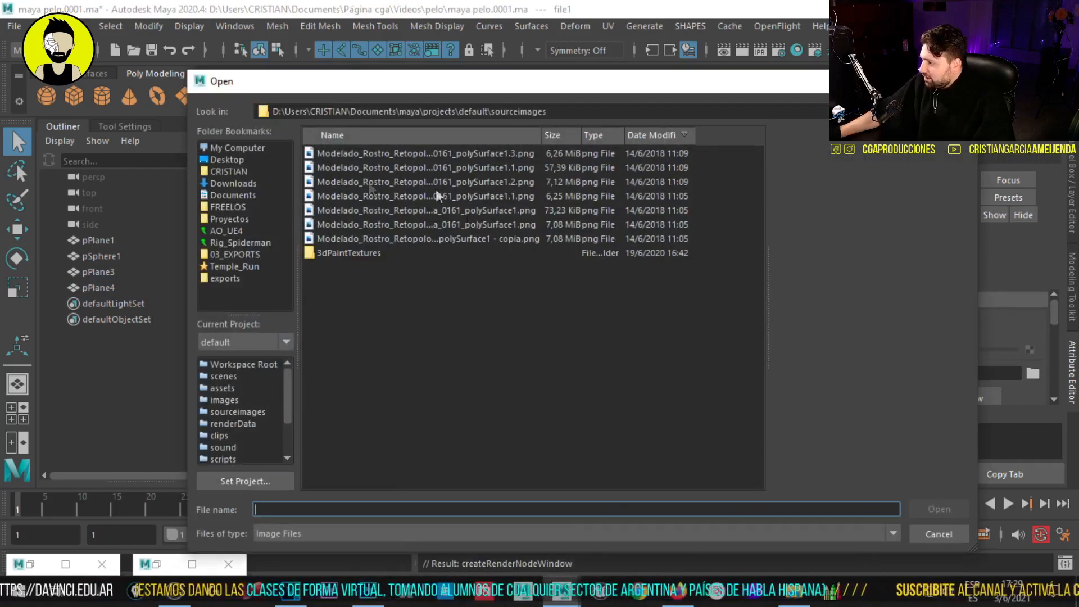
{"action": "left_click", "coordinate": [229, 160]}
{"action": "left_click", "coordinate": [329, 167]}
{"action": "left_click", "coordinate": [331, 157]}
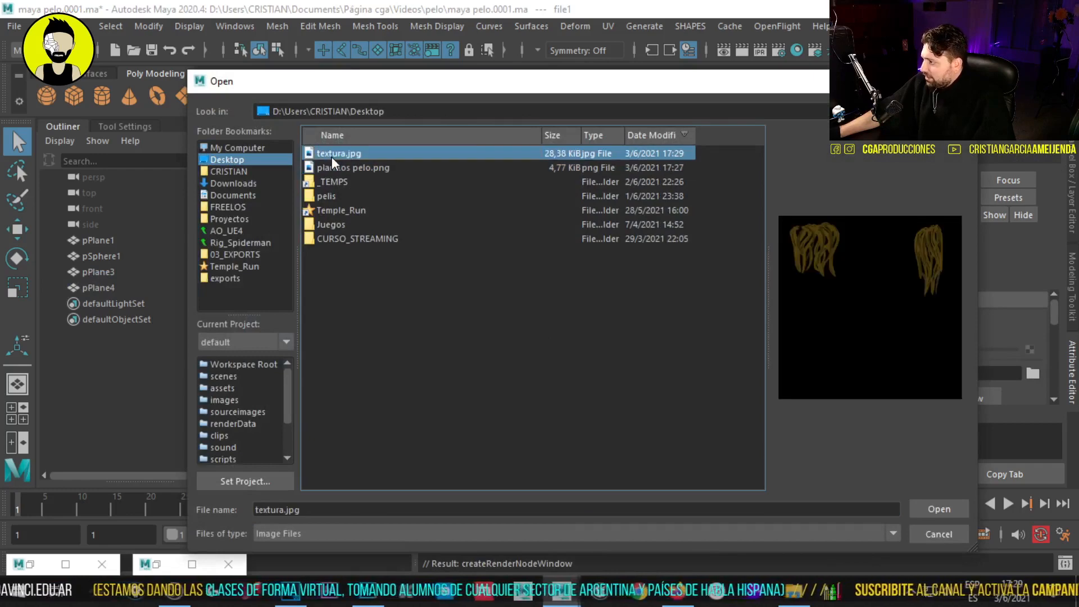
{"action": "double_click", "coordinate": [326, 153]}
- Turn on textured display in the perspective viewport and view the hair planes on the head
{"action": "right_click_drag", "start_coordinate": [427, 356], "coordinate": [451, 400], "text": "alt"}
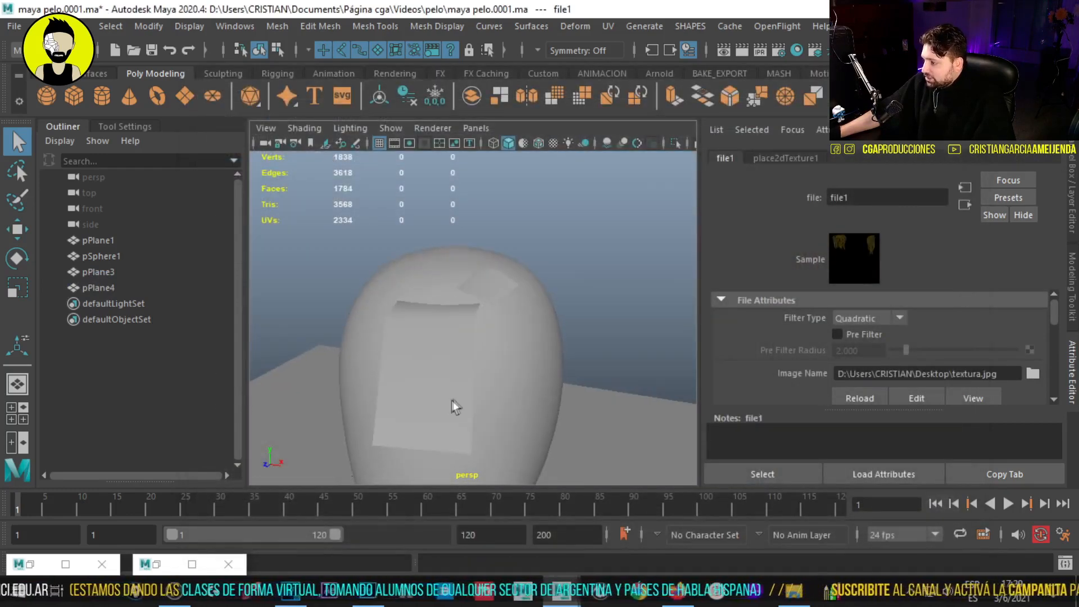
{"action": "left_click_drag", "start_coordinate": [451, 401], "coordinate": [400, 394], "text": "alt"}
{"action": "left_click", "coordinate": [550, 146]}
{"action": "right_click_drag", "start_coordinate": [471, 373], "coordinate": [444, 366], "text": "alt"}
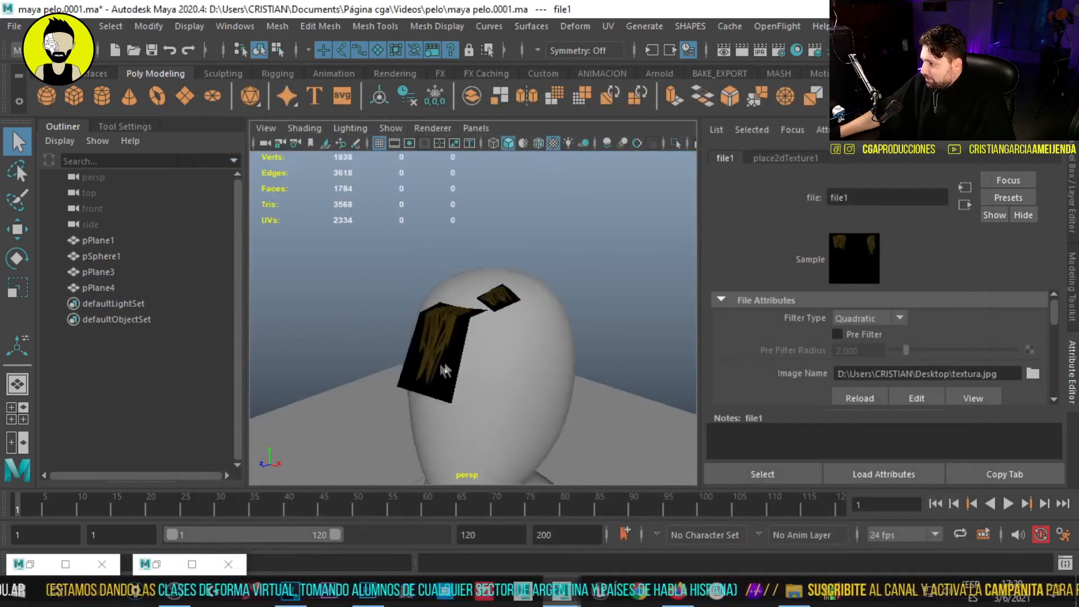
{"action": "left_click_drag", "start_coordinate": [444, 366], "coordinate": [467, 376], "text": "alt"}
- Try smooth mesh preview on the hair planes, return the tall plane to unsmoothed display and deselect
{"action": "left_click", "coordinate": [461, 348]}
{"action": "key", "text": "3"}
{"action": "left_click", "coordinate": [501, 290]}
{"action": "right_click_drag", "start_coordinate": [431, 349], "coordinate": [464, 365], "text": "alt"}
{"action": "left_click", "coordinate": [426, 342]}
{"action": "key", "text": "1"}
{"action": "left_click", "coordinate": [580, 270]}
- Examine the textured hair planes up close and bring up the tall plane's material attributes
{"action": "left_click_drag", "start_coordinate": [580, 270], "coordinate": [528, 303], "text": "alt"}
{"action": "right_click_drag", "start_coordinate": [528, 304], "coordinate": [470, 362], "text": "alt"}
{"action": "left_click_drag", "start_coordinate": [470, 361], "coordinate": [462, 341], "text": "alt"}
{"action": "right_click_drag", "start_coordinate": [383, 376], "coordinate": [443, 397], "text": "alt"}
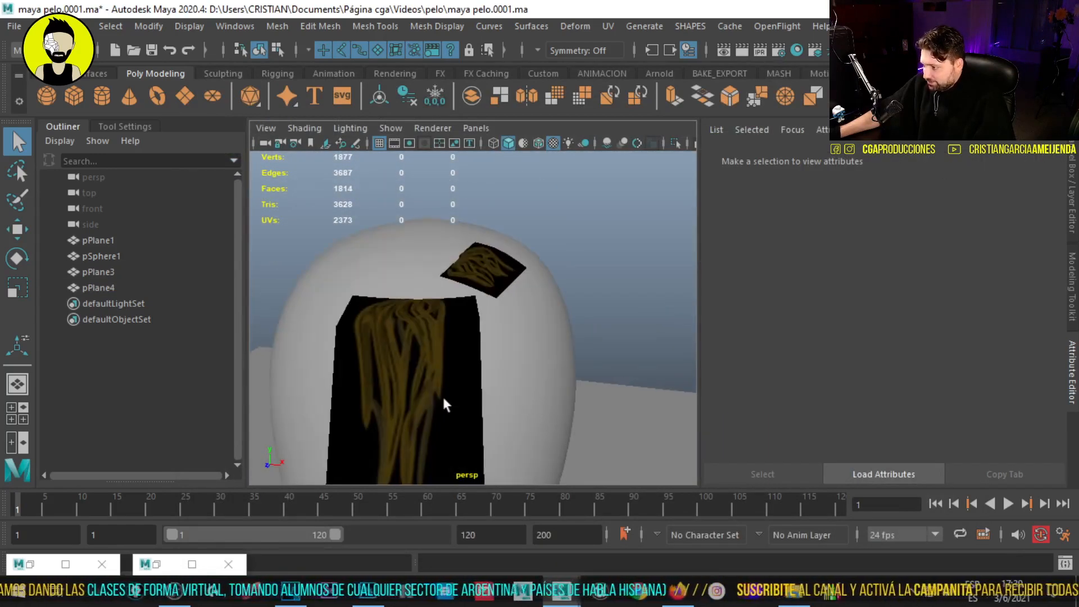
{"action": "left_click", "coordinate": [436, 407]}
{"action": "left_click_drag", "start_coordinate": [436, 407], "coordinate": [405, 399], "text": "alt"}
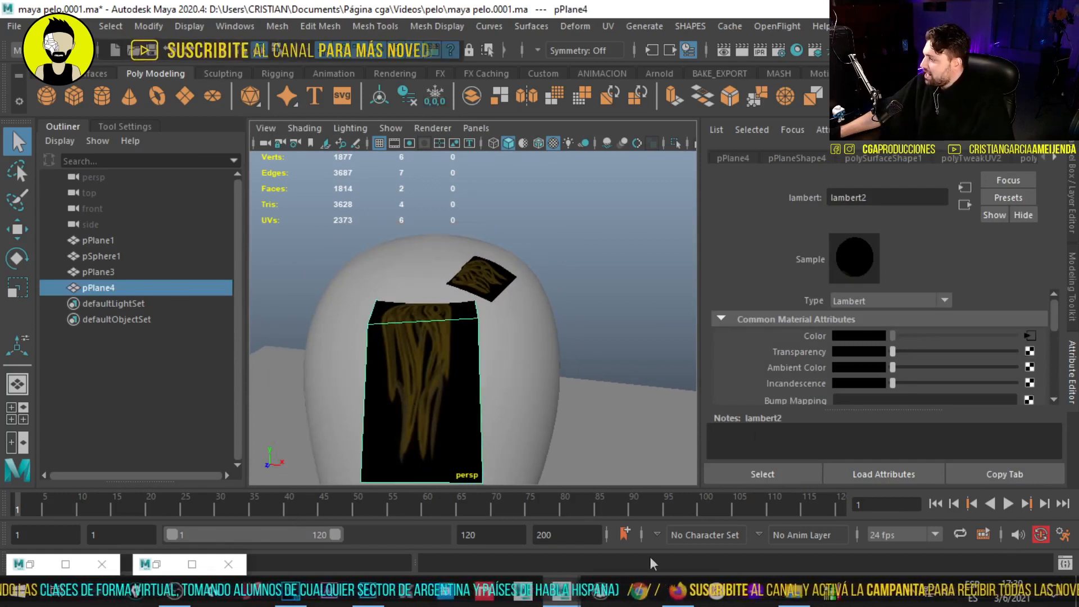
- Switch to Photoshop, duplicate the Capa 1 hair layer and set the copy's lightness to +100 with Hue/Saturation
{"action": "left_click", "coordinate": [363, 602]}
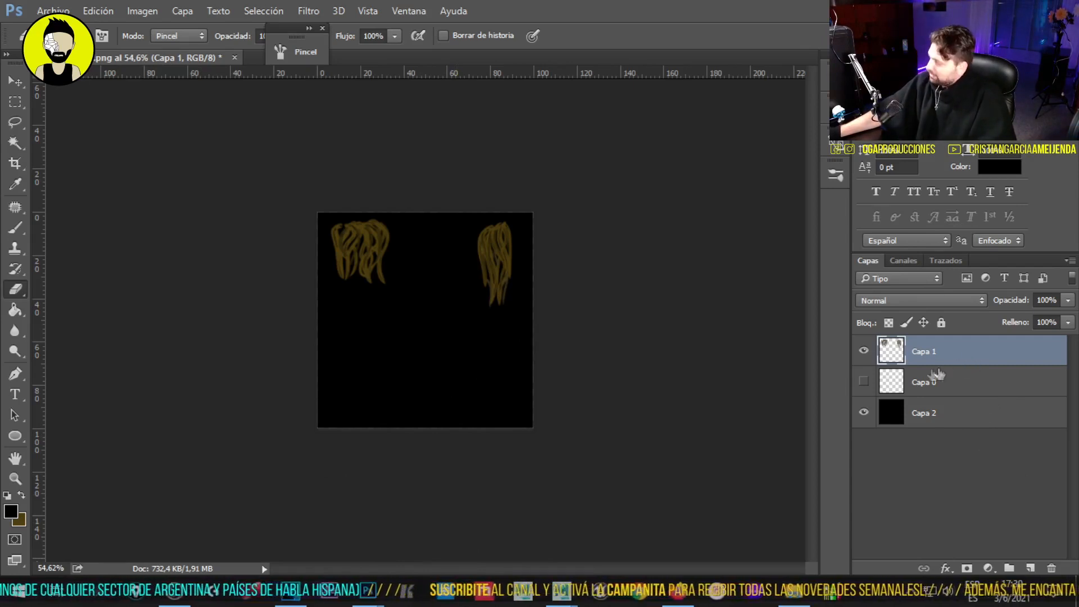
{"action": "key", "text": "ctrl+j"}
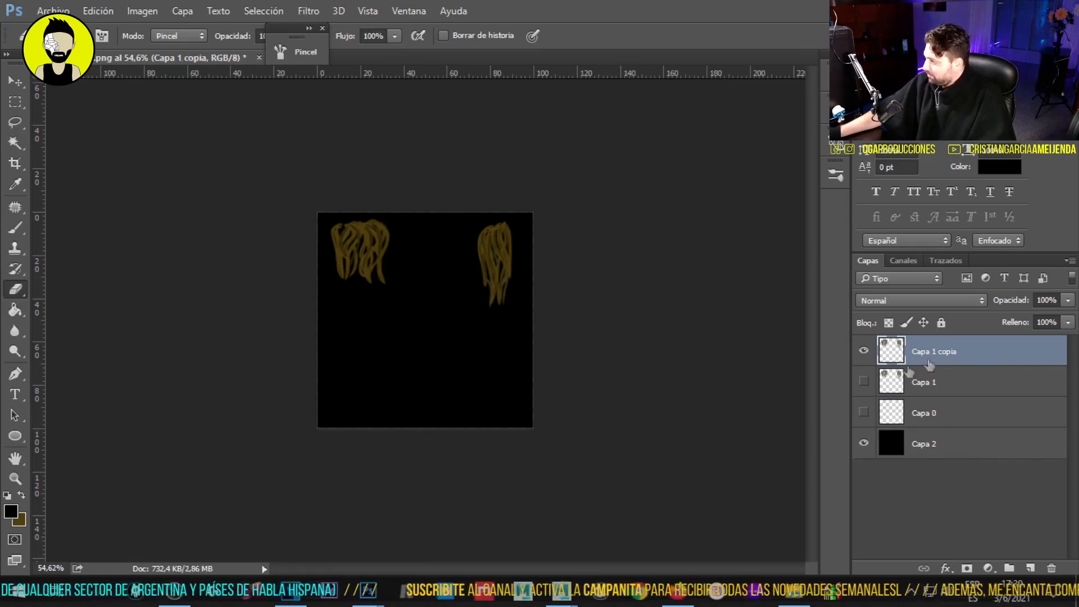
{"action": "key", "text": "ctrl+u"}
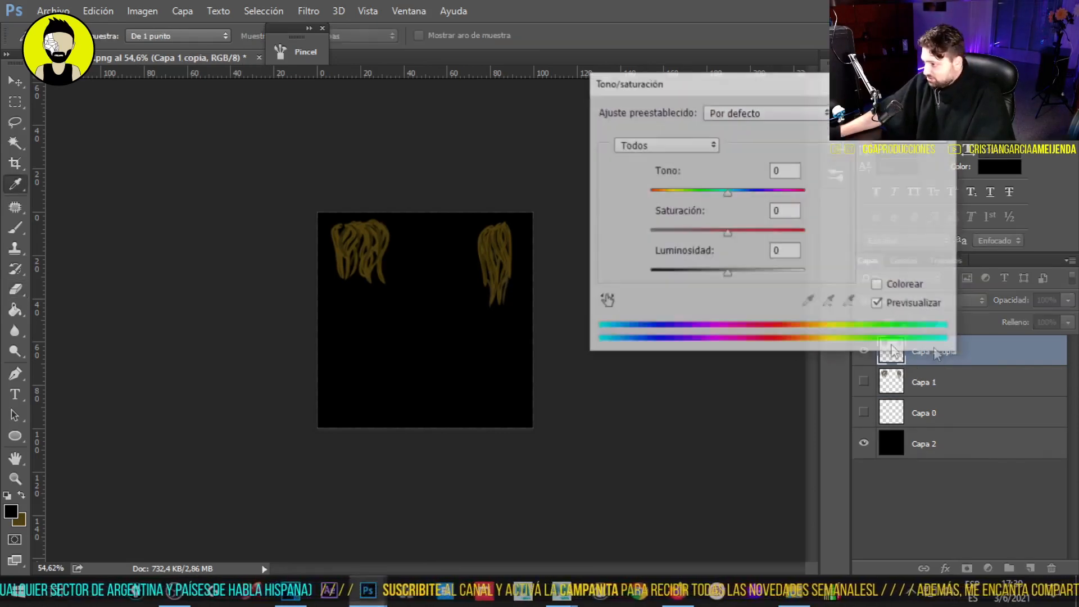
{"action": "left_click_drag", "start_coordinate": [727, 274], "coordinate": [850, 277]}
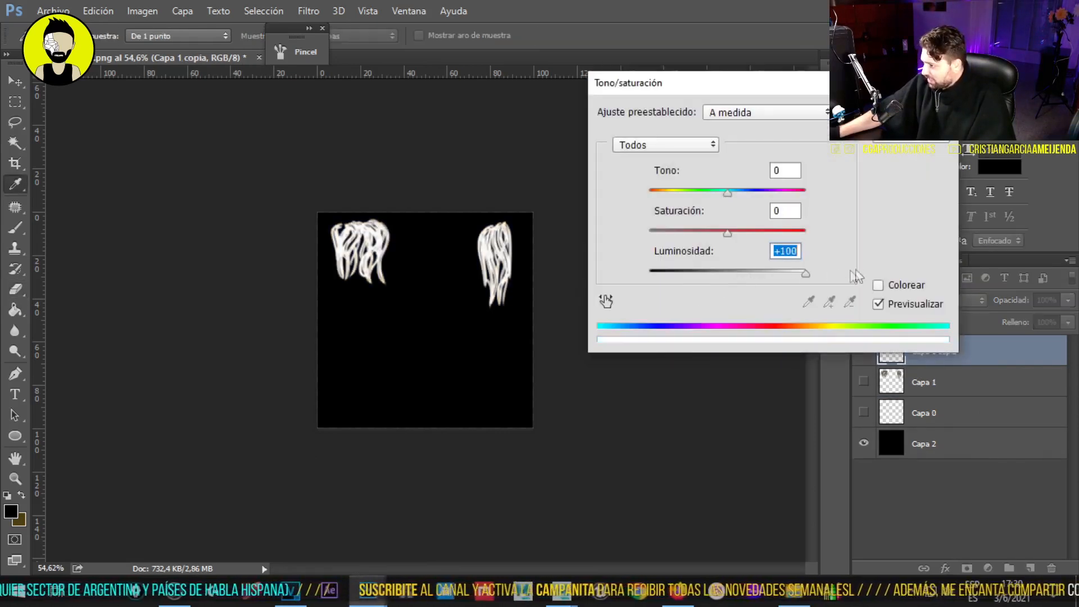
{"action": "left_click", "coordinate": [911, 112]}
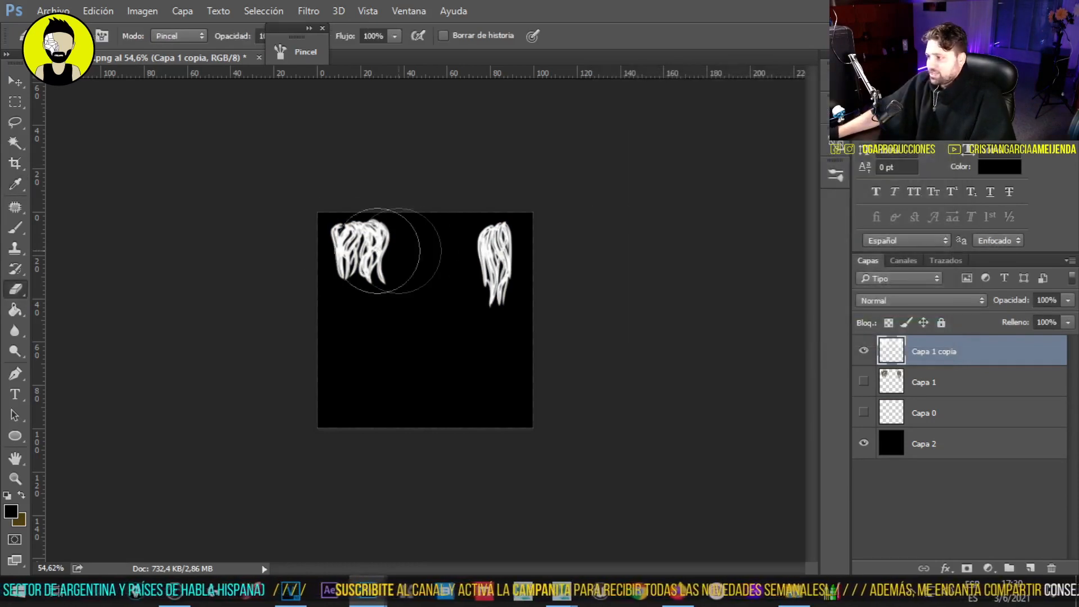
- Save the white-on-black hair image to the desktop as a JPEG named textura_transparencia.jpg, accepting JPEG quality 9
{"action": "scroll", "coordinate": [388, 245], "scroll_direction": "up", "scroll_amount": 3, "text": "alt"}
{"action": "scroll", "coordinate": [391, 298], "scroll_direction": "up", "scroll_amount": 6, "text": "alt"}
{"action": "scroll", "coordinate": [386, 205], "scroll_direction": "down", "scroll_amount": 3, "text": "alt"}
{"action": "scroll", "coordinate": [301, 229], "scroll_direction": "up", "scroll_amount": 5, "text": "alt"}
{"action": "scroll", "coordinate": [292, 181], "scroll_direction": "down", "scroll_amount": 5, "text": "alt"}
{"action": "scroll", "coordinate": [292, 180], "scroll_direction": "up", "scroll_amount": 1, "text": "alt"}
{"action": "left_click", "coordinate": [53, 11]}
{"action": "left_click", "coordinate": [113, 183]}
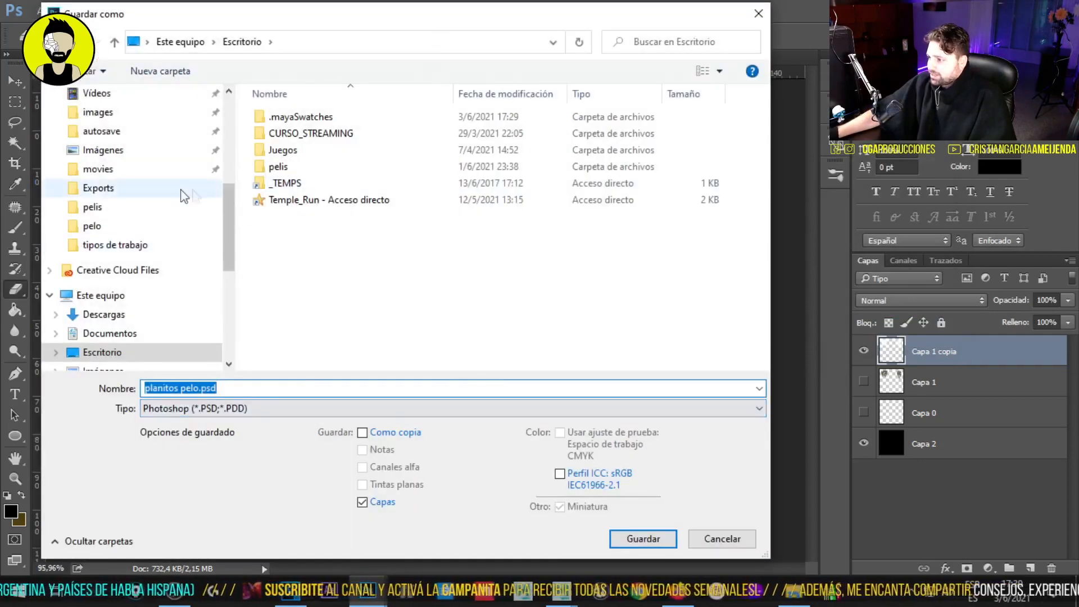
{"action": "left_click", "coordinate": [163, 408]}
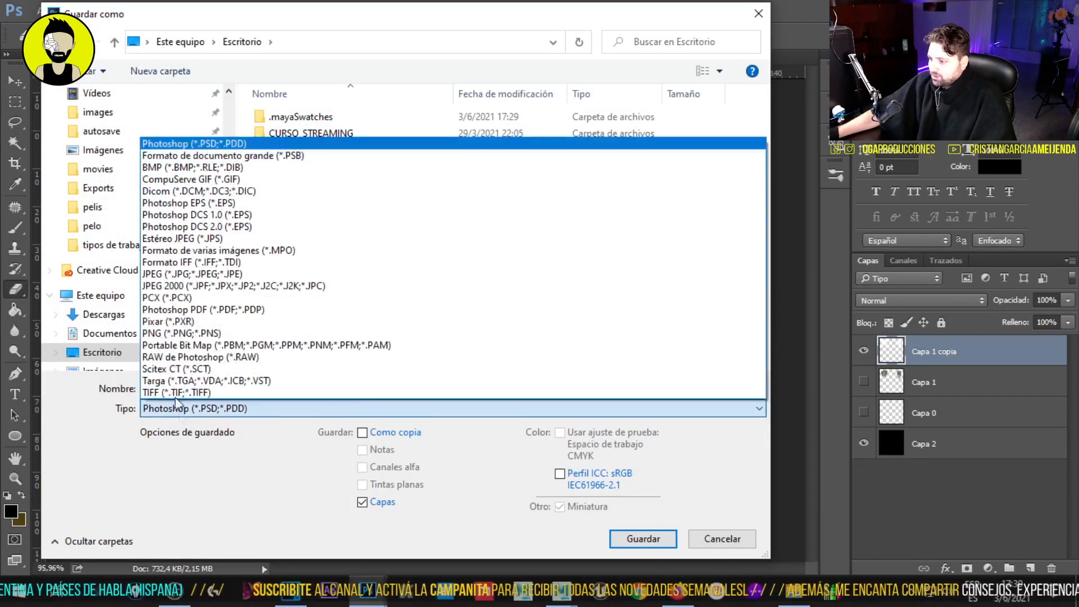
{"action": "left_click", "coordinate": [155, 275]}
{"action": "left_click", "coordinate": [291, 217]}
{"action": "double_click", "coordinate": [171, 389]}
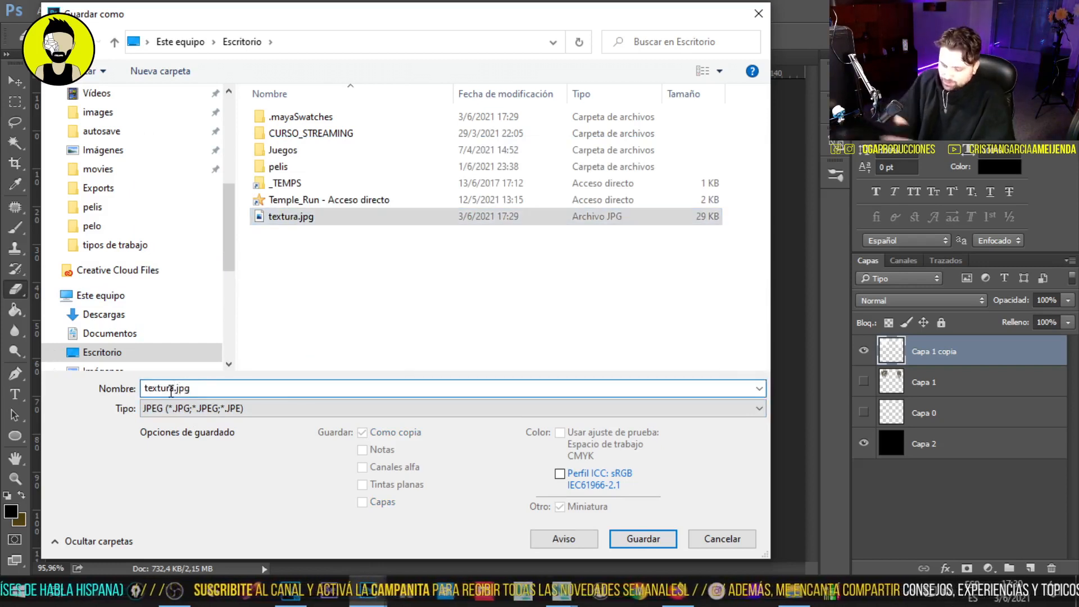
{"action": "type", "text": "_transparencia"}
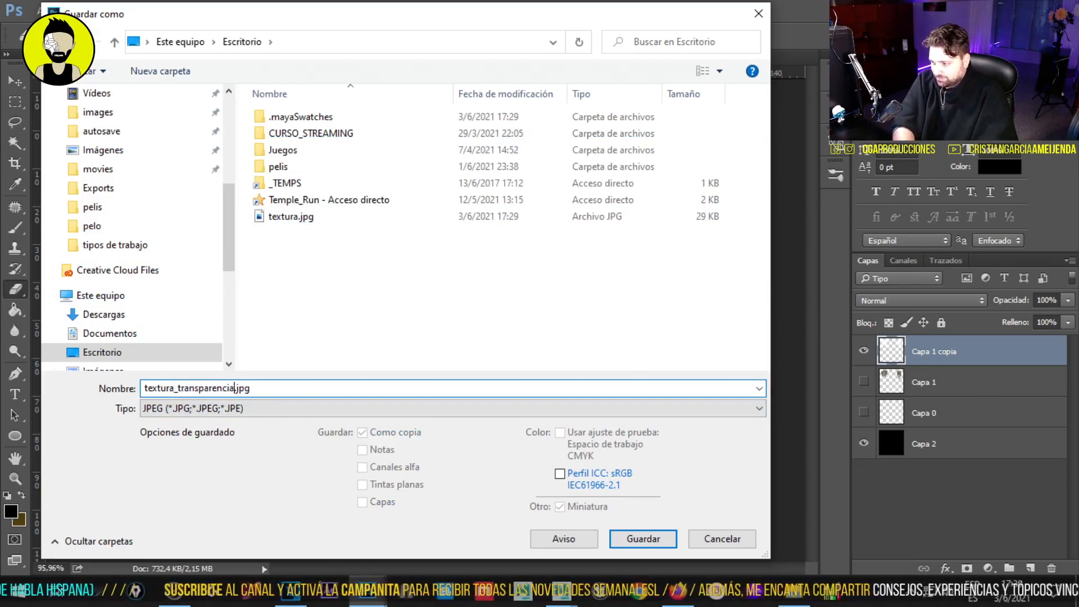
{"action": "key", "text": "Return"}
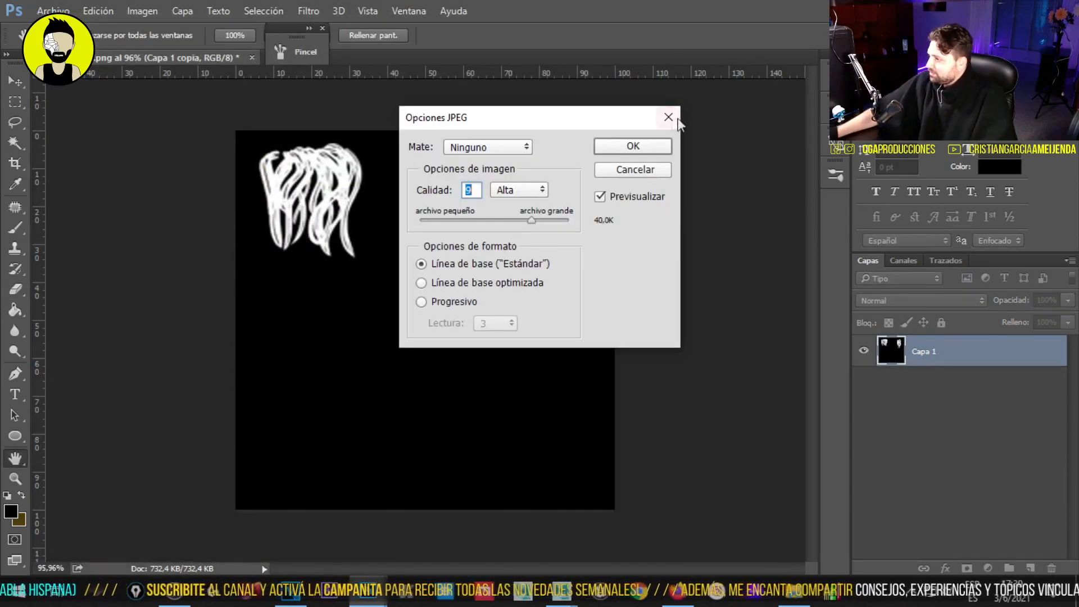
{"action": "left_click", "coordinate": [613, 145]}
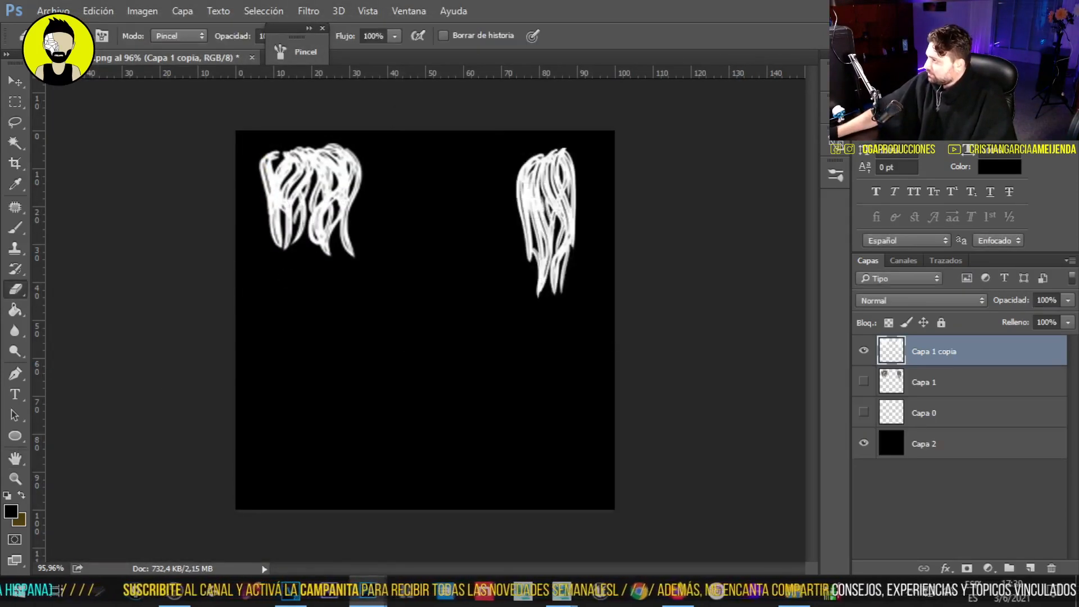
- Switch to Maya, connect a File texture to the Lambert material's Transparency and load textura_transparencia.jpg from the desktop
{"action": "key", "text": "alt+Tab"}
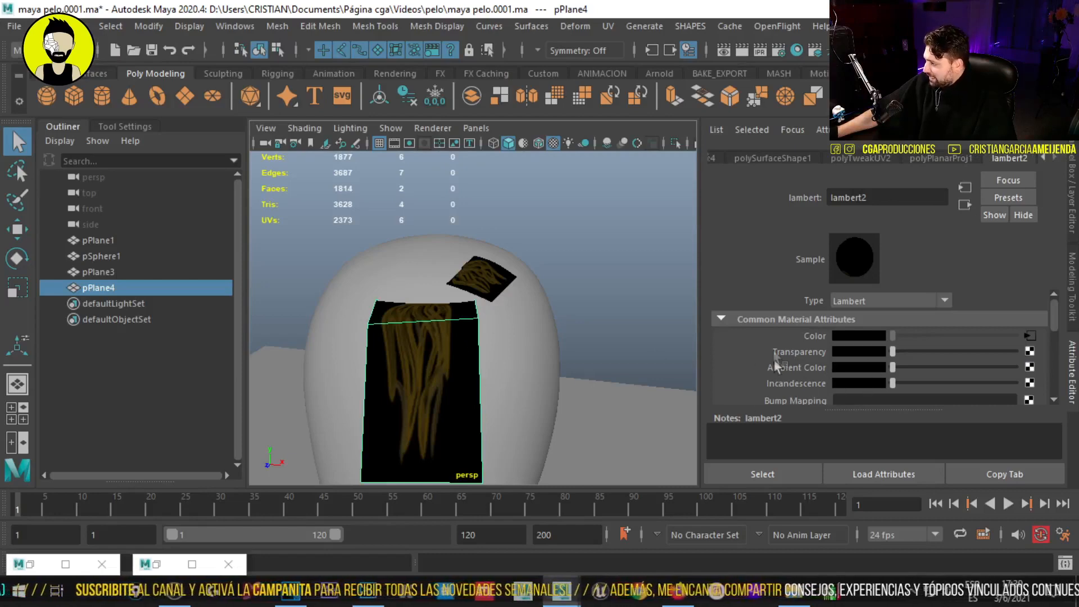
{"action": "left_click", "coordinate": [1031, 353]}
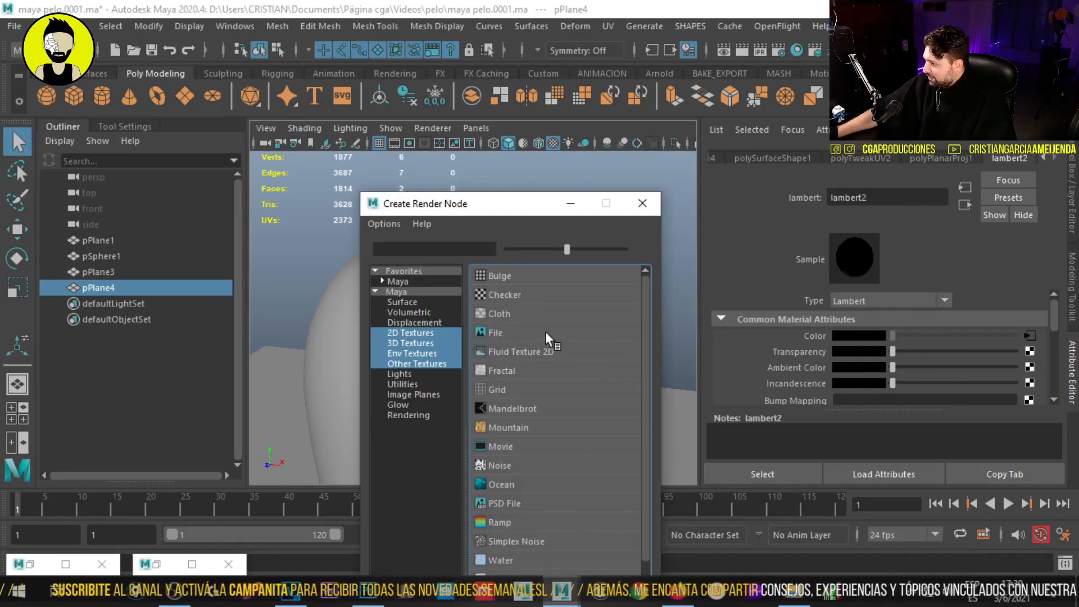
{"action": "left_click", "coordinate": [545, 332]}
{"action": "left_click", "coordinate": [1033, 373]}
{"action": "left_click", "coordinate": [227, 159]}
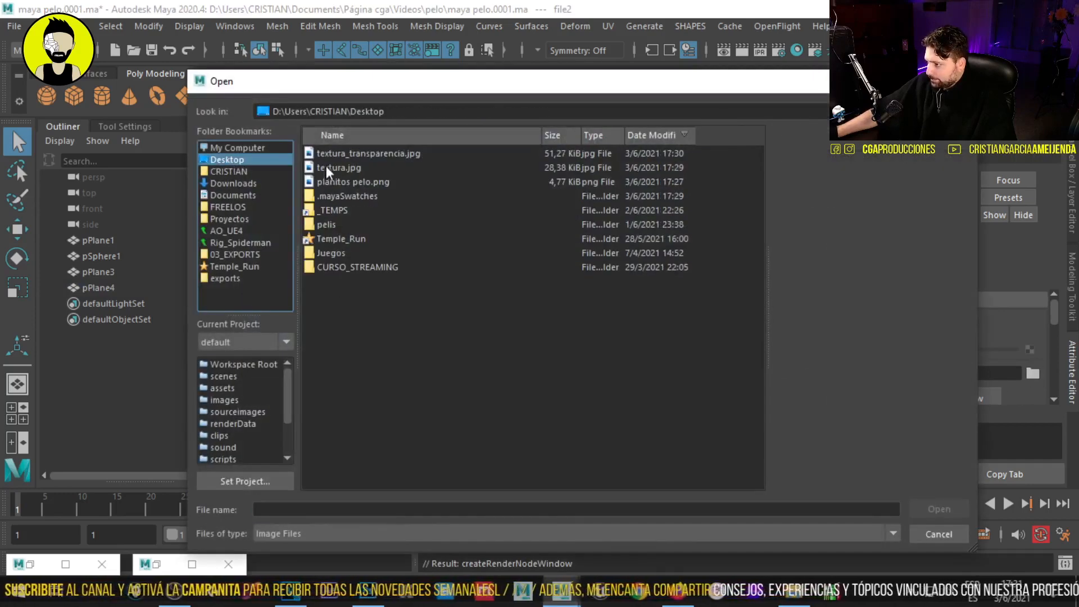
{"action": "double_click", "coordinate": [329, 153]}
- View the transparent hair planes from several angles and apply smooth mesh preview to the tall and small planes
{"action": "left_click_drag", "start_coordinate": [442, 404], "coordinate": [409, 390], "text": "alt"}
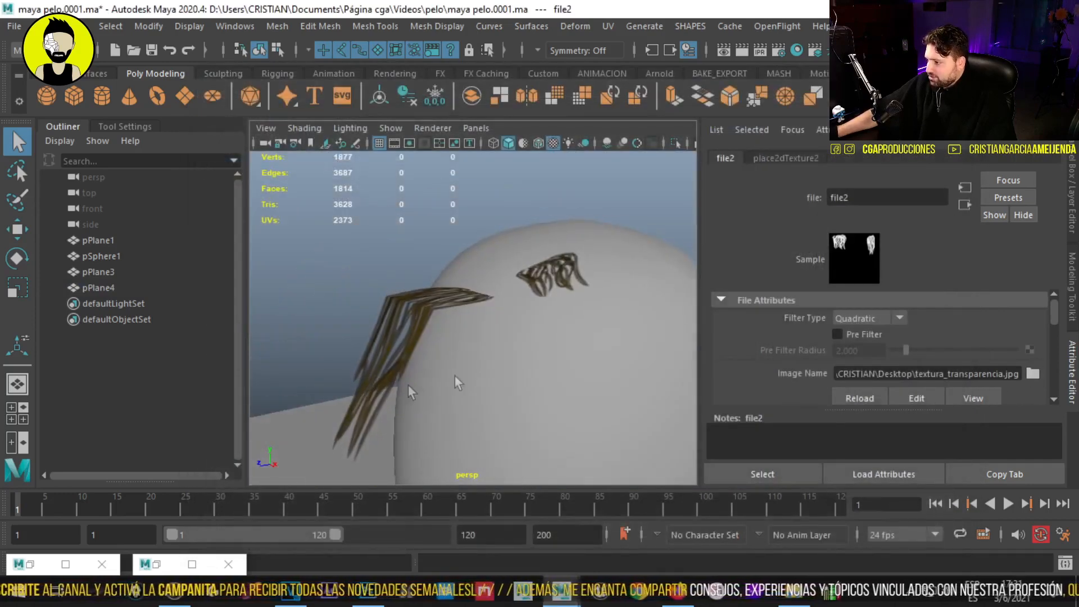
{"action": "scroll", "coordinate": [405, 382], "scroll_direction": "down", "scroll_amount": 5}
{"action": "left_click", "coordinate": [447, 334]}
{"action": "left_click_drag", "start_coordinate": [448, 335], "coordinate": [495, 312], "text": "alt"}
{"action": "left_click", "coordinate": [488, 293]}
{"action": "key", "text": "1"}
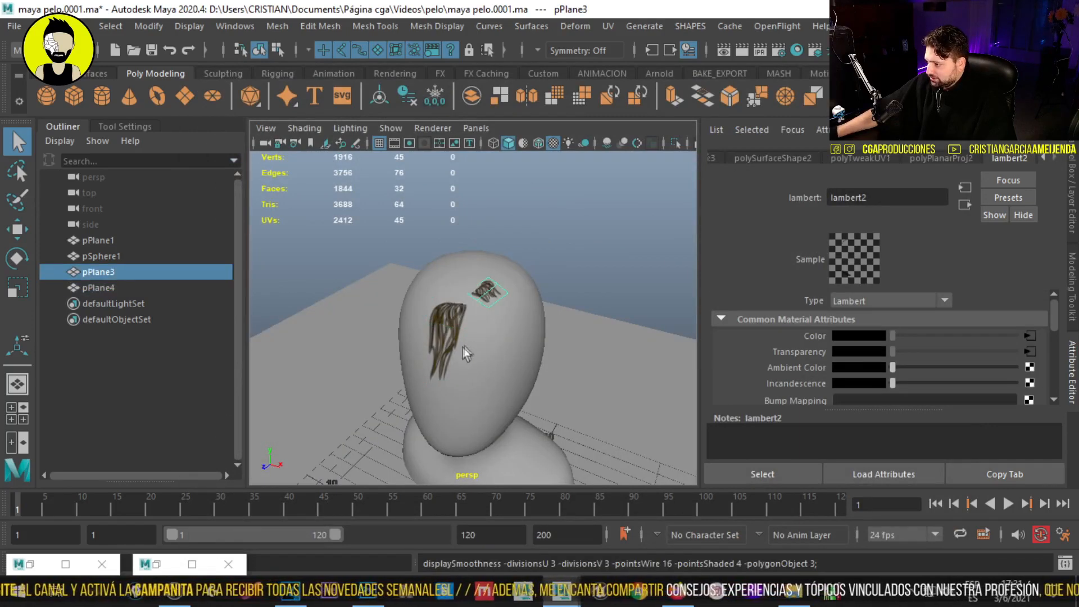
- Scale up the small hair plane near the crown, shift it outward on the head and deselect it
{"action": "scroll", "coordinate": [464, 346], "scroll_direction": "up", "scroll_amount": 4}
{"action": "key", "text": "r"}
{"action": "left_click_drag", "start_coordinate": [497, 274], "coordinate": [539, 296]}
{"action": "key", "text": "w"}
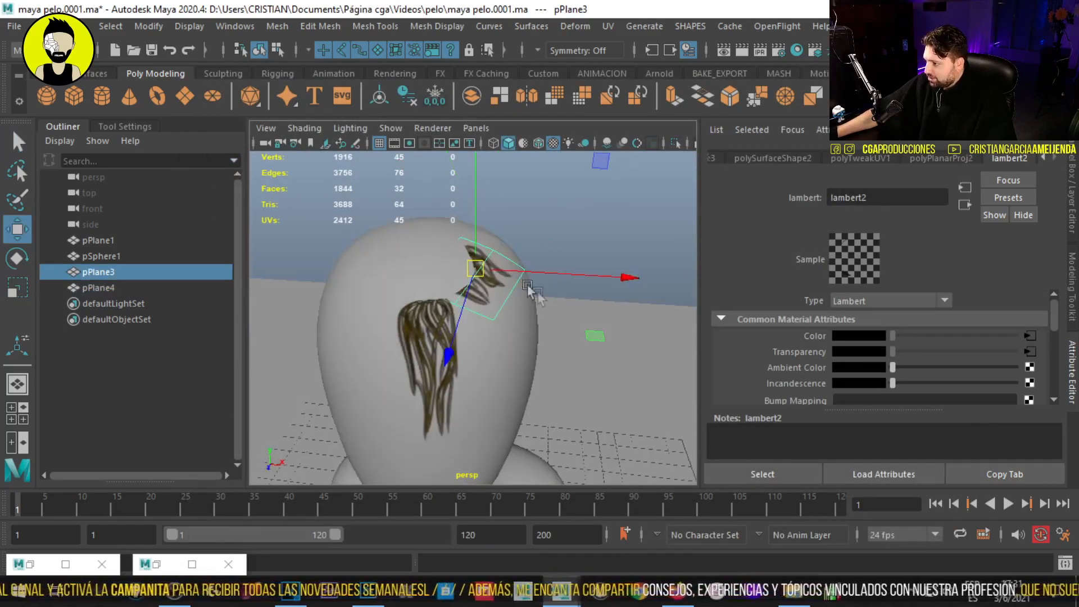
{"action": "left_click_drag", "start_coordinate": [492, 246], "coordinate": [500, 239]}
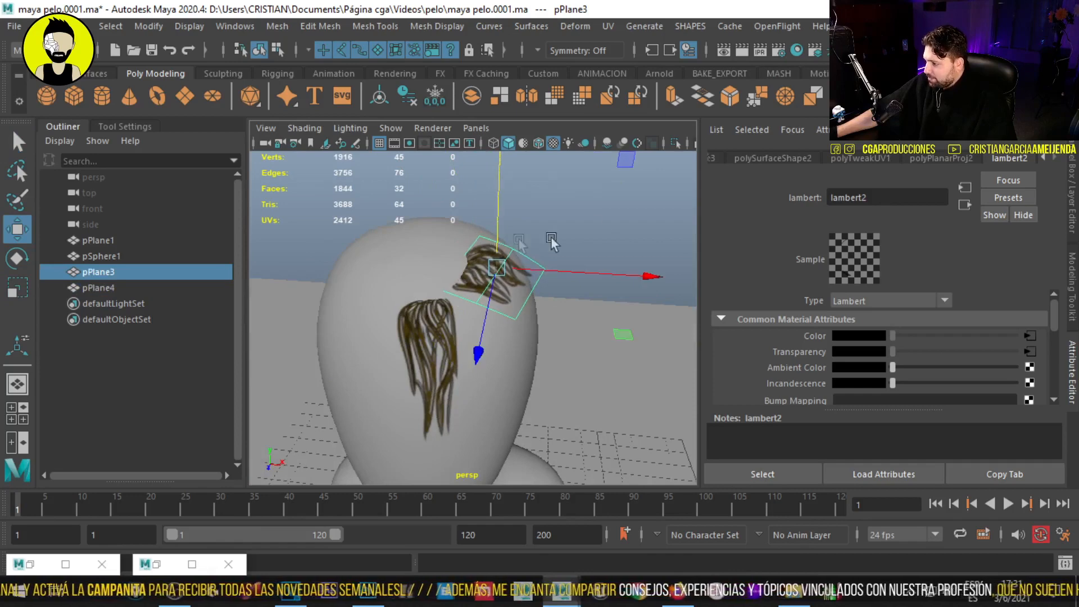
{"action": "left_click", "coordinate": [554, 231]}
- Duplicate the tall hair plane and rotate the copy so it overlaps the original at a different angle
{"action": "scroll", "coordinate": [489, 373], "scroll_direction": "down", "scroll_amount": 6}
{"action": "left_click_drag", "start_coordinate": [448, 376], "coordinate": [471, 335], "text": "alt"}
{"action": "scroll", "coordinate": [414, 350], "scroll_direction": "up", "scroll_amount": 6}
{"action": "left_click", "coordinate": [430, 338]}
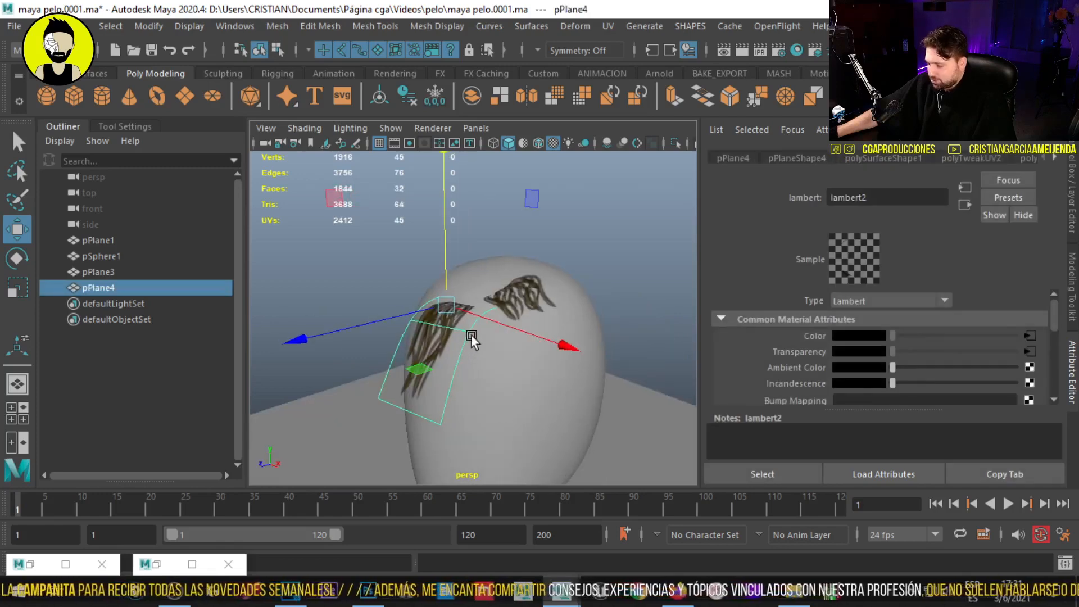
{"action": "key", "text": "ctrl+d"}
{"action": "key", "text": "e"}
{"action": "left_click_drag", "start_coordinate": [474, 271], "coordinate": [488, 300]}
{"action": "key", "text": "w"}
{"action": "key", "text": "e"}
{"action": "left_click_drag", "start_coordinate": [423, 242], "coordinate": [439, 263]}
{"action": "left_click_drag", "start_coordinate": [438, 263], "coordinate": [429, 333], "text": "alt"}
{"action": "key", "text": "w"}
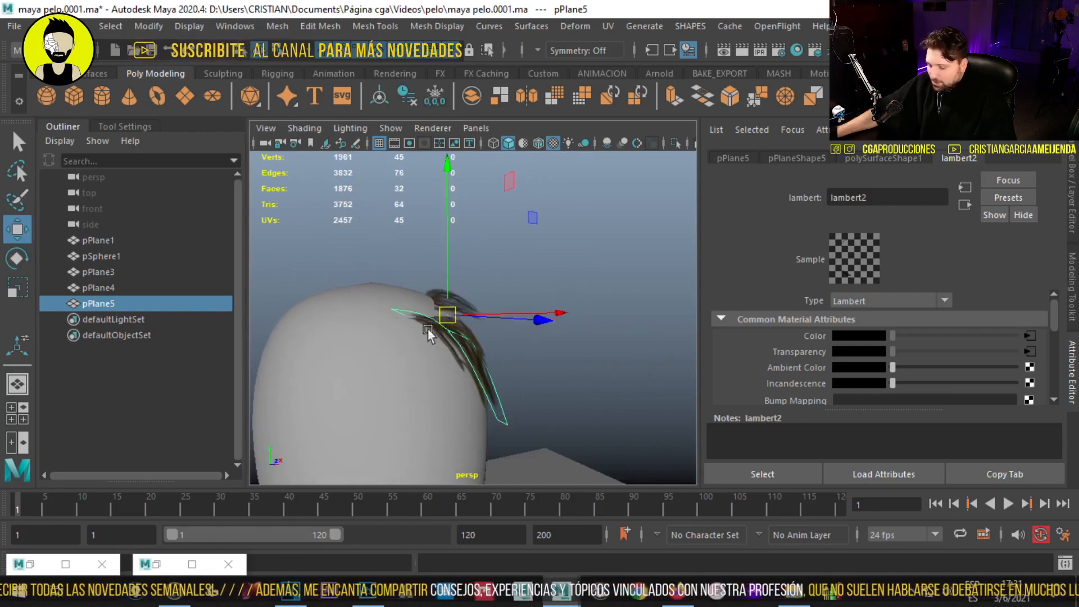
- Duplicate the rotated hair plane again, turn the new copy to fan out the locks, and deselect it
{"action": "key", "text": "ctrl+d"}
{"action": "key", "text": "e"}
{"action": "left_click_drag", "start_coordinate": [409, 256], "coordinate": [445, 275]}
{"action": "key", "text": "w"}
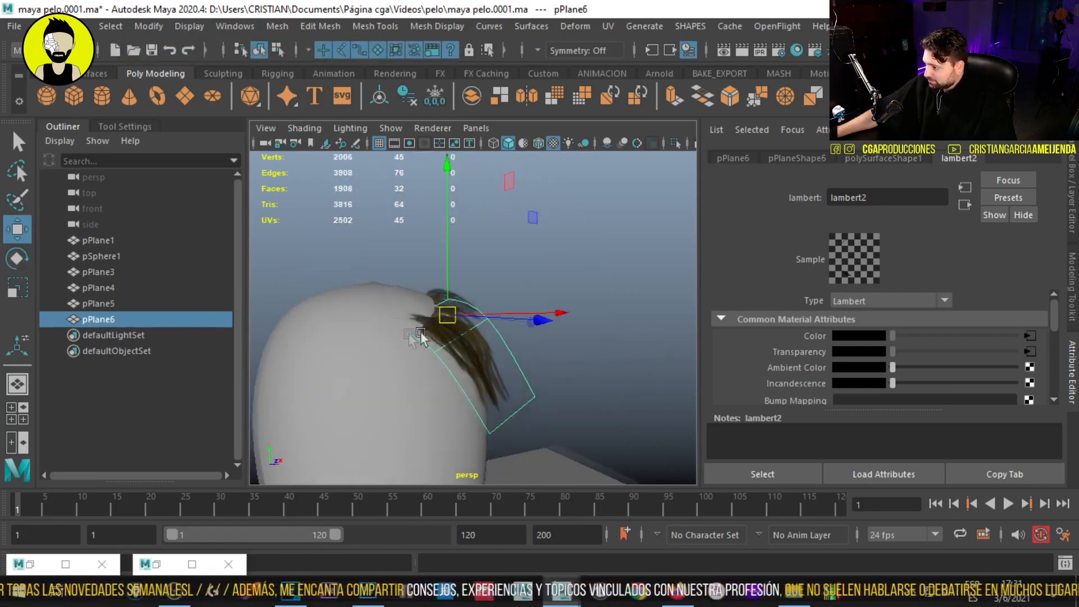
{"action": "left_click_drag", "start_coordinate": [418, 333], "coordinate": [372, 336], "text": "alt"}
{"action": "key", "text": "e"}
{"action": "left_click", "coordinate": [573, 349]}
{"action": "left_click_drag", "start_coordinate": [573, 351], "coordinate": [592, 402], "text": "alt"}
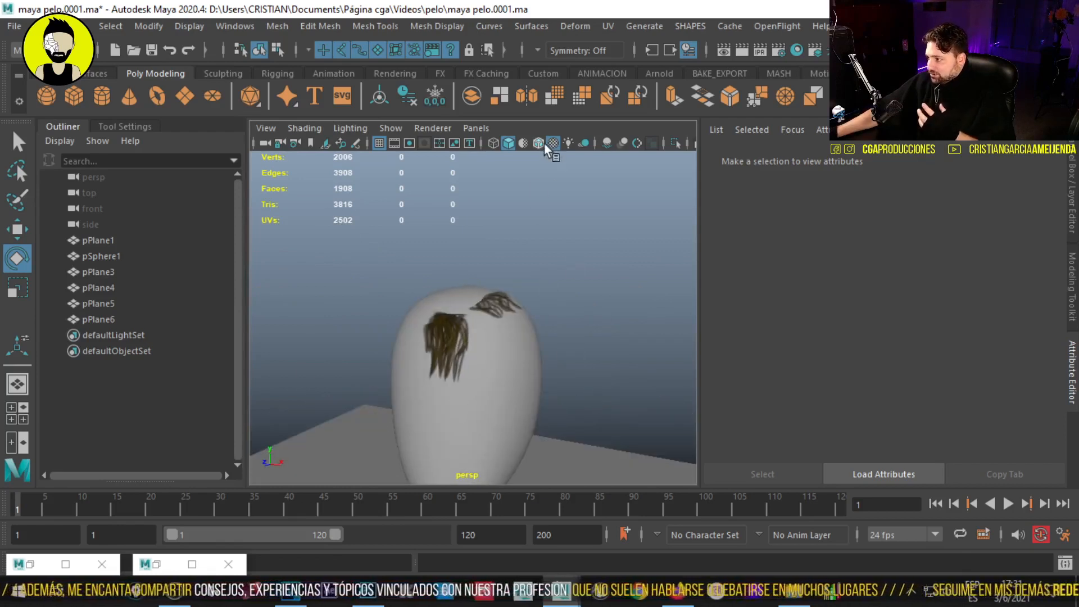
- Turn off textured display, select the small hair plane and turn on wireframe on shaded in the perspective viewport
{"action": "left_click", "coordinate": [562, 142]}
{"action": "key", "text": "5"}
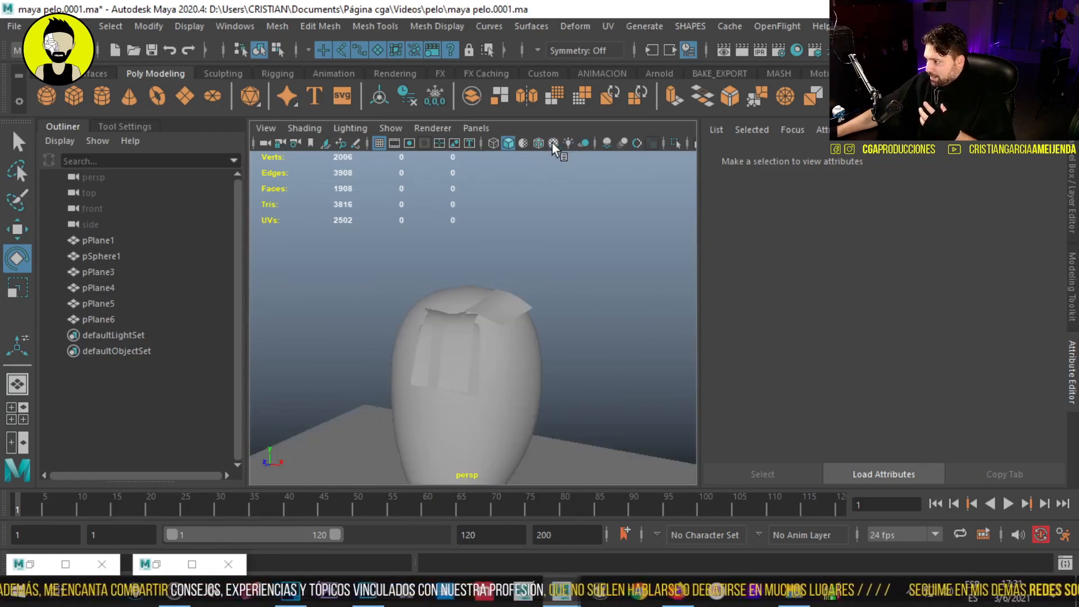
{"action": "left_click", "coordinate": [510, 302]}
{"action": "left_click_drag", "start_coordinate": [467, 317], "coordinate": [490, 315], "text": "alt"}
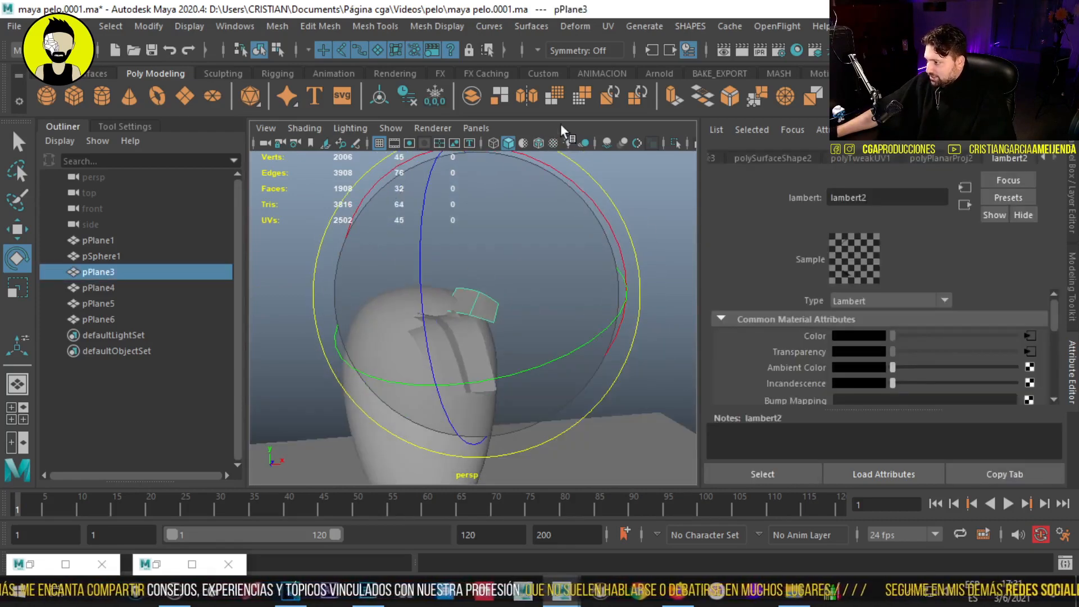
{"action": "left_click", "coordinate": [539, 143]}
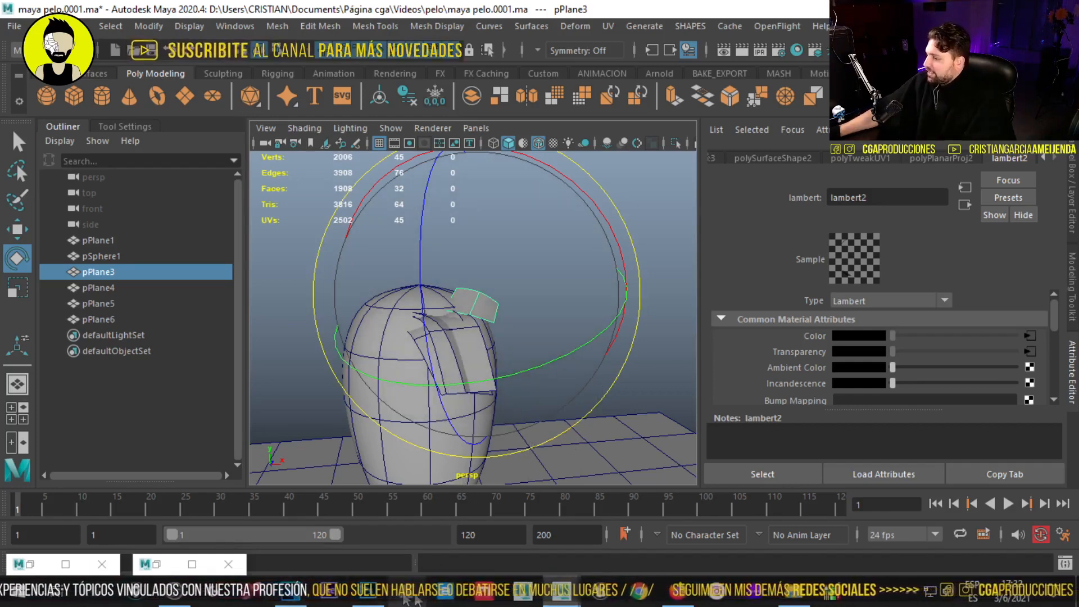
- Switch to Photoshop, hide the white Capa 1 copia layer, and show and select the brown Capa 1 layer
{"action": "left_click", "coordinate": [375, 599]}
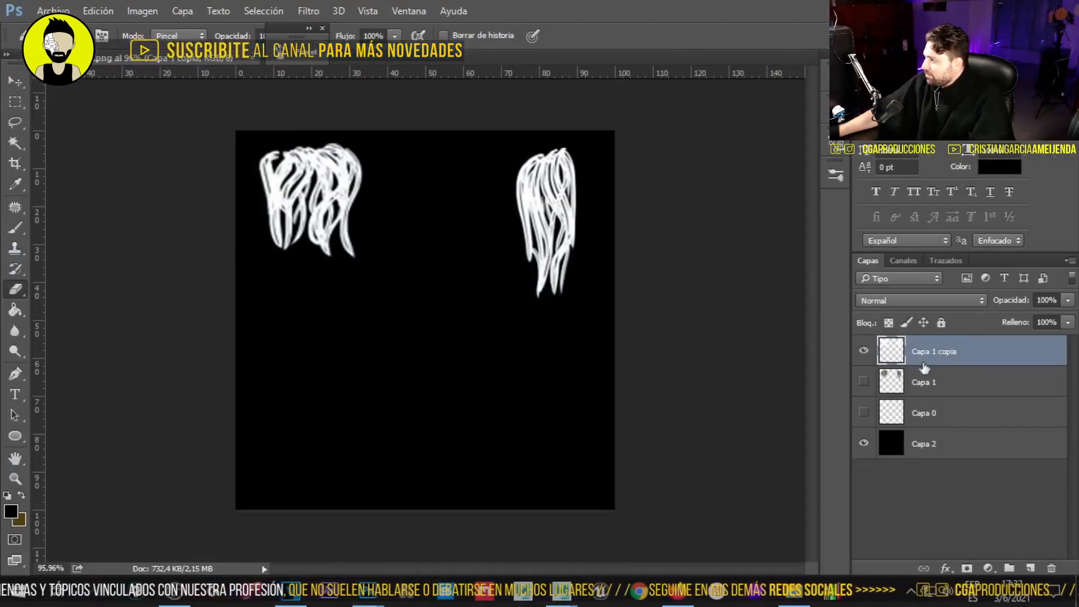
{"action": "left_click", "coordinate": [864, 382]}
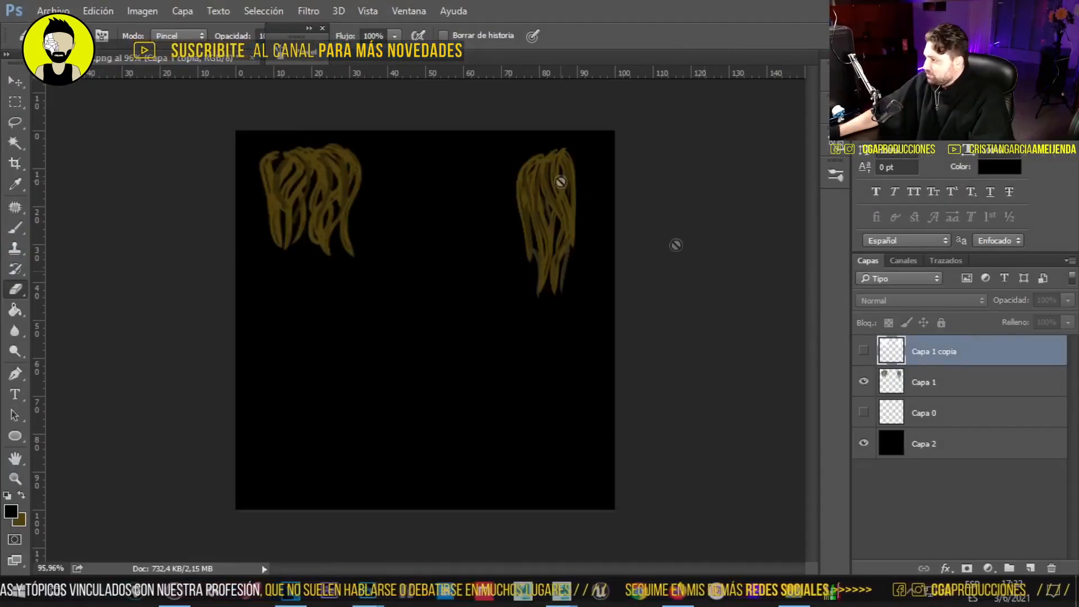
{"action": "left_click", "coordinate": [989, 385]}
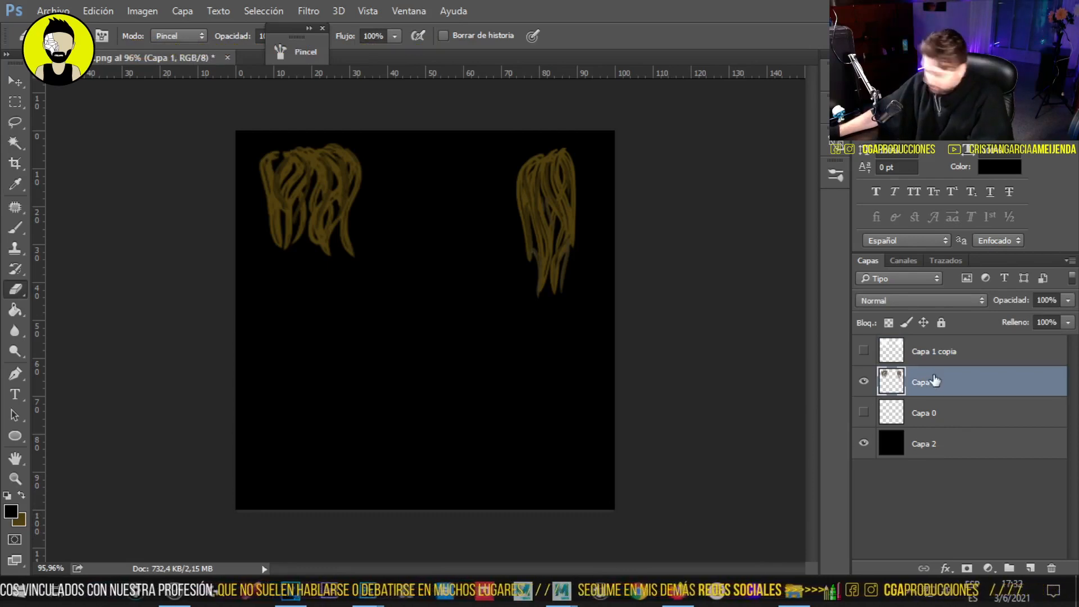
- Duplicate the Capa 1 hair layer and set the copy's saturation to -100 with Hue/Saturation
{"action": "key", "text": "ctrl+j"}
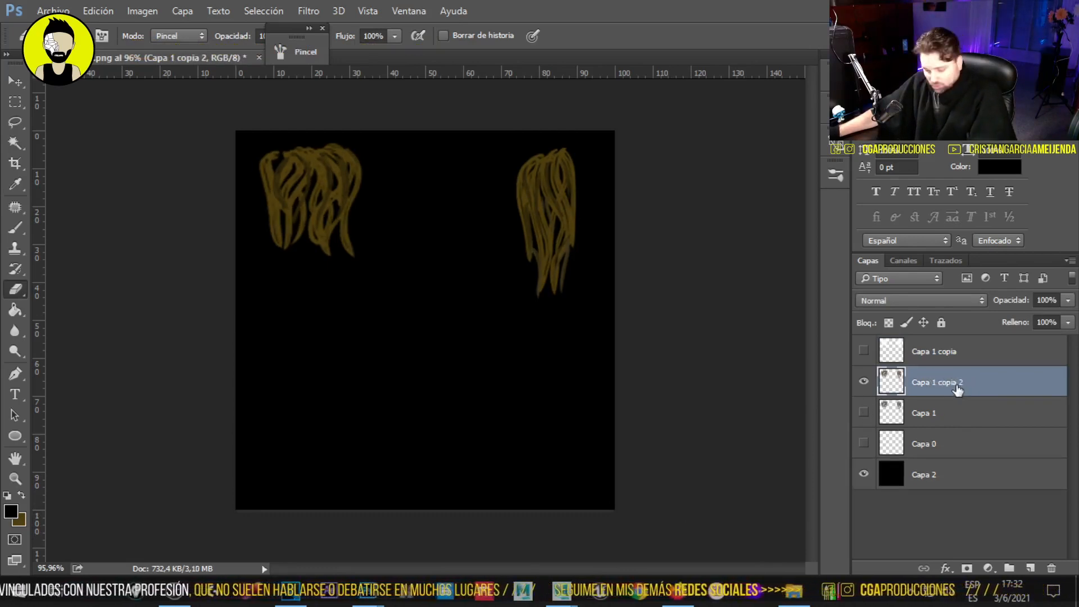
{"action": "key", "text": "ctrl+u"}
{"action": "left_click_drag", "start_coordinate": [728, 237], "coordinate": [536, 245]}
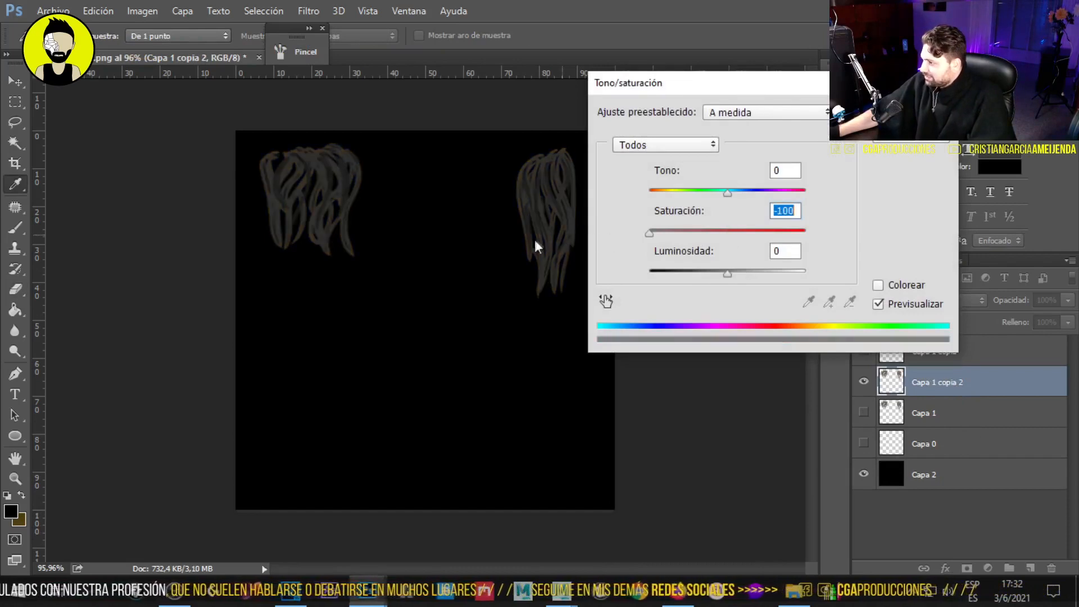
{"action": "key", "text": "Return"}
{"action": "key", "text": "e"}
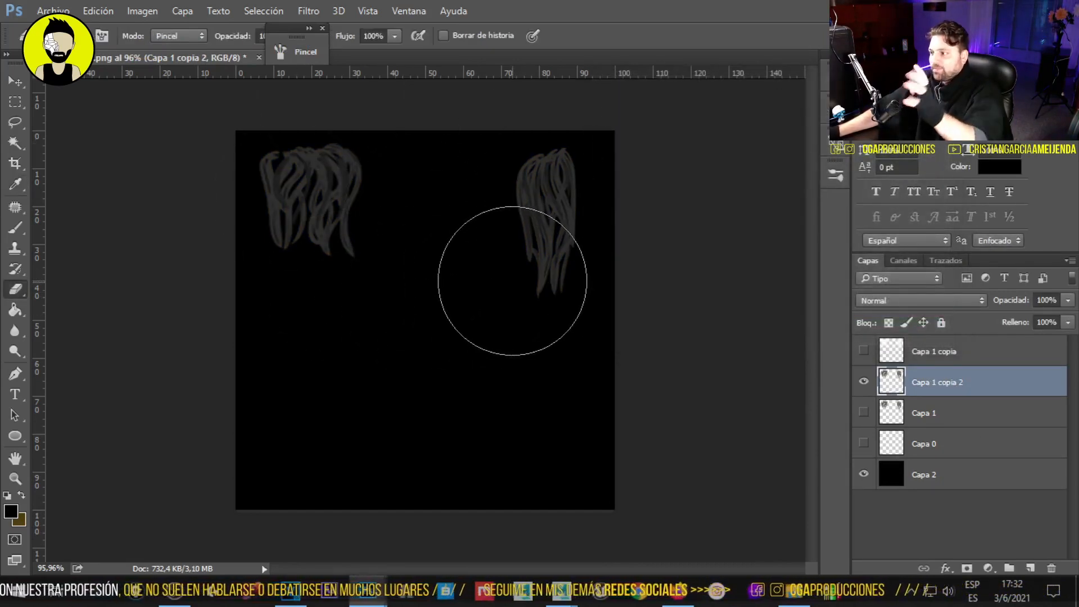
- Save the grayscale hair image on the Desktop as the JPEG textura_bump with maximum quality 12
{"action": "left_click", "coordinate": [51, 10]}
{"action": "left_click", "coordinate": [132, 181]}
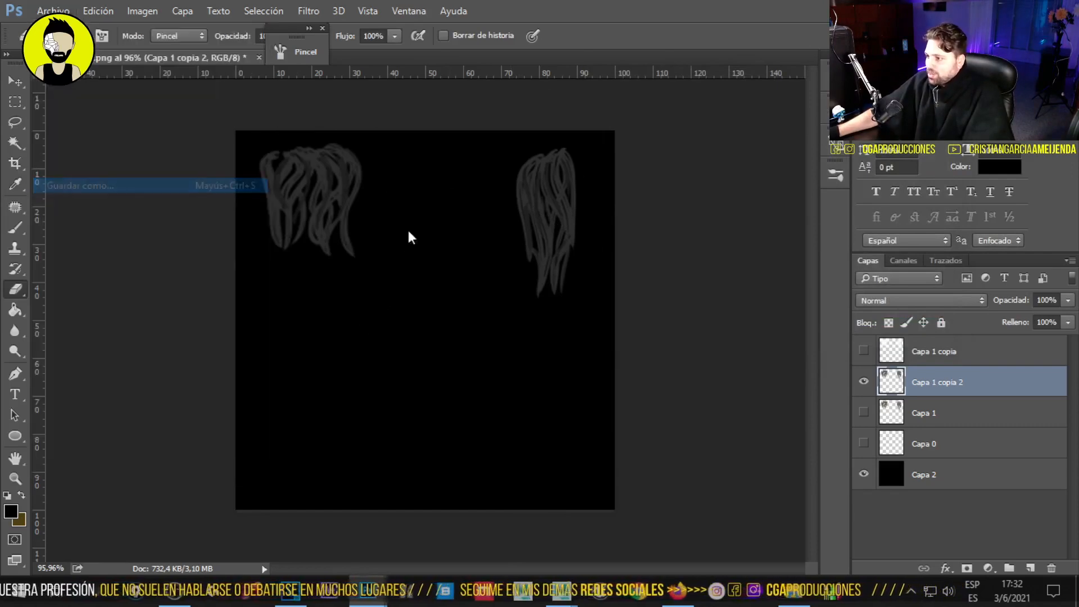
{"action": "left_click", "coordinate": [249, 409]}
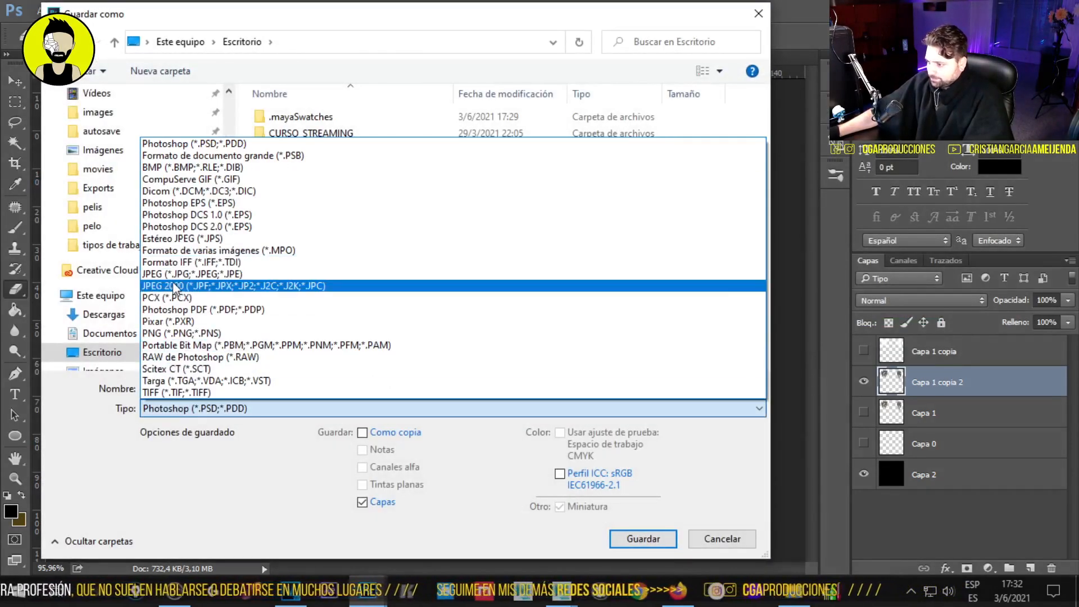
{"action": "left_click", "coordinate": [181, 281]}
{"action": "left_click", "coordinate": [240, 392]}
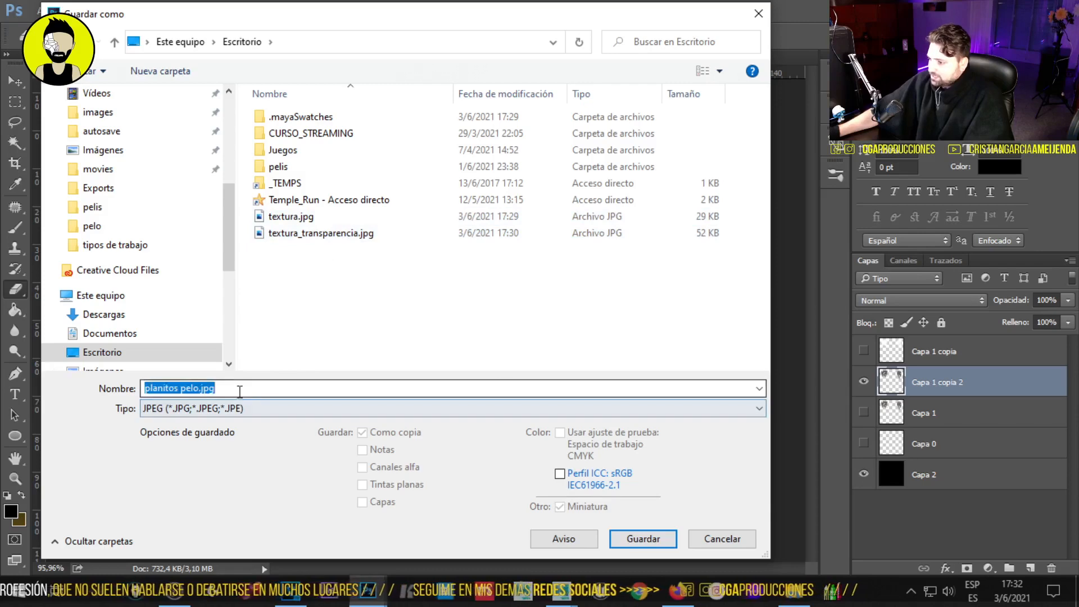
{"action": "type", "text": "textura"}
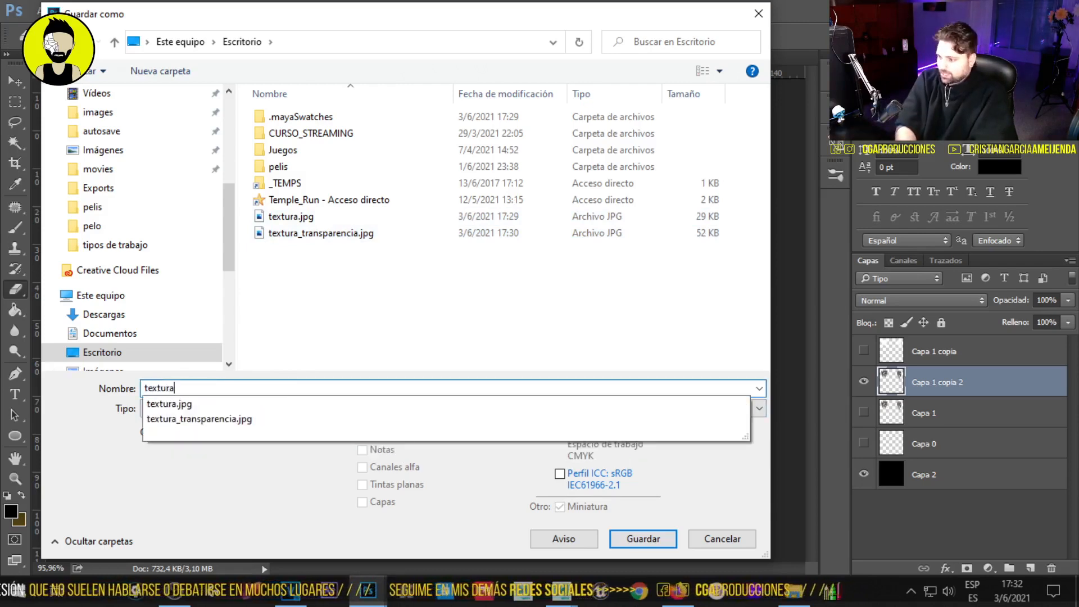
{"action": "type", "text": "_bu"}
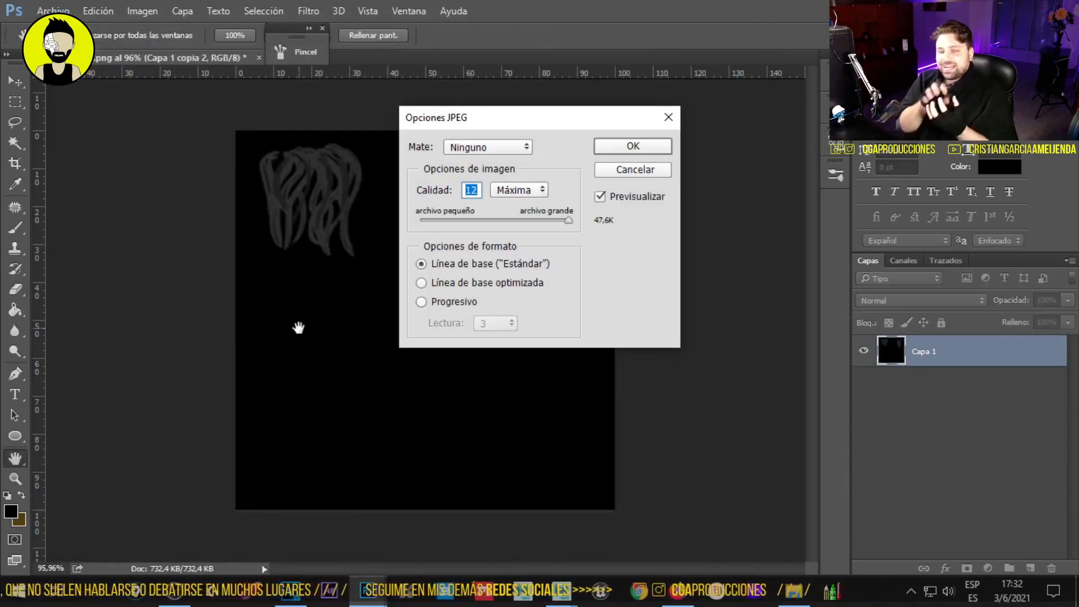
{"action": "key", "text": "Return"}
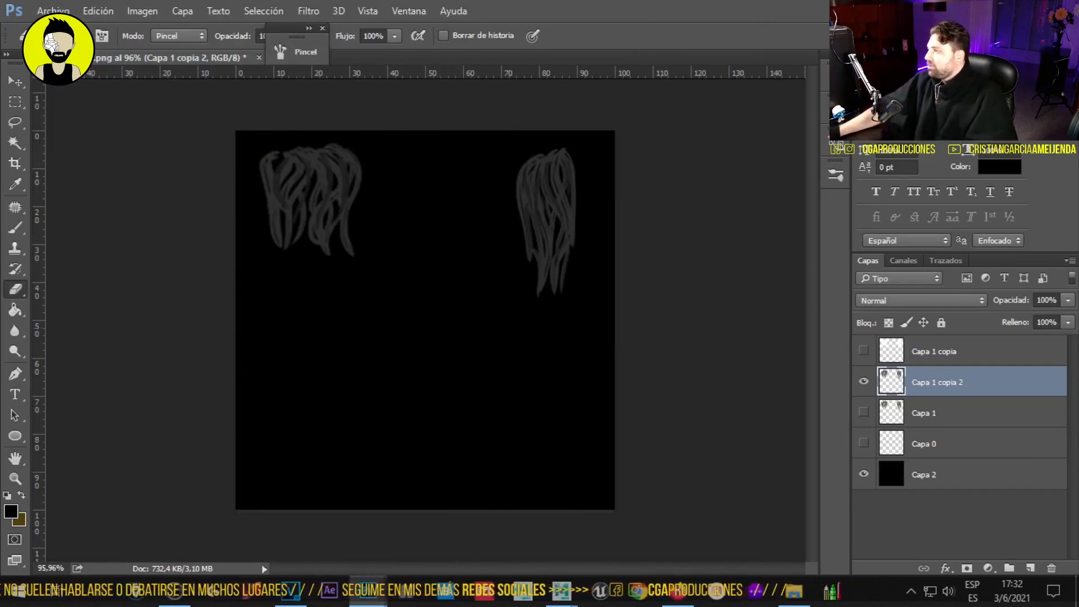
- Switch to Maya, examine the hair closely in the V-Ray render and close the frame buffer
{"action": "key", "text": "alt+Tab"}
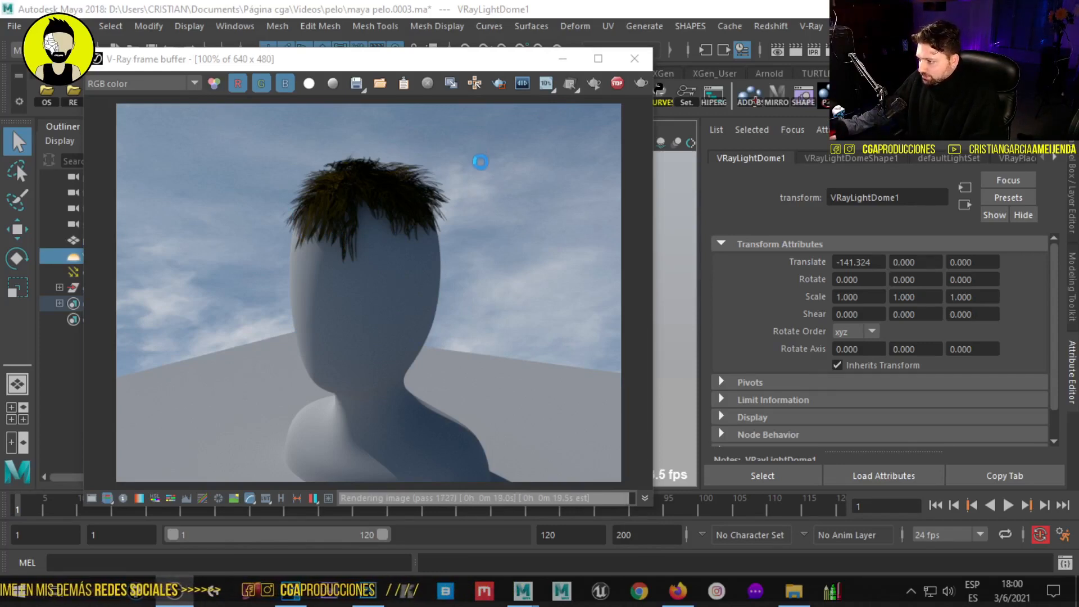
{"action": "scroll", "coordinate": [475, 161], "scroll_direction": "up", "scroll_amount": 1}
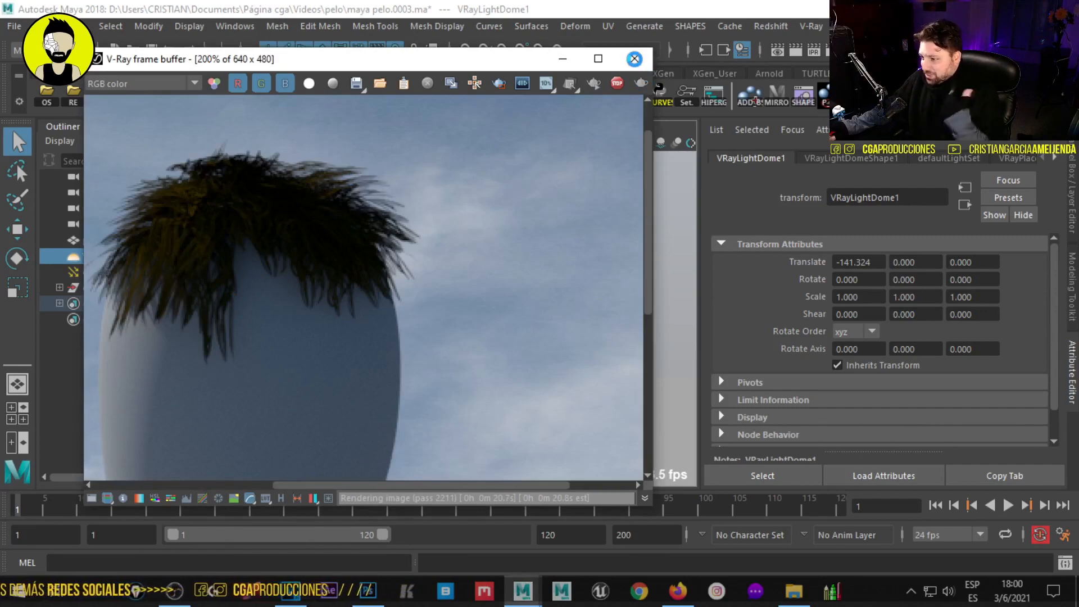
{"action": "left_click", "coordinate": [635, 59]}
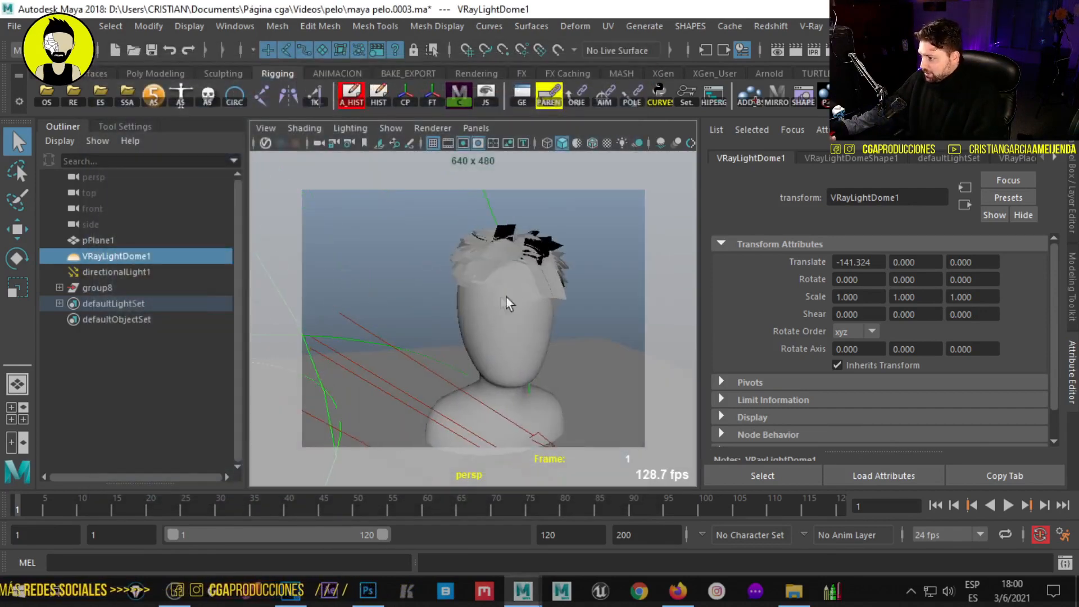
- Examine the hair planes around the head with wireframe on shaded turned on, then without it
{"action": "left_click", "coordinate": [593, 142]}
{"action": "left_click_drag", "start_coordinate": [451, 406], "coordinate": [527, 336], "text": "alt"}
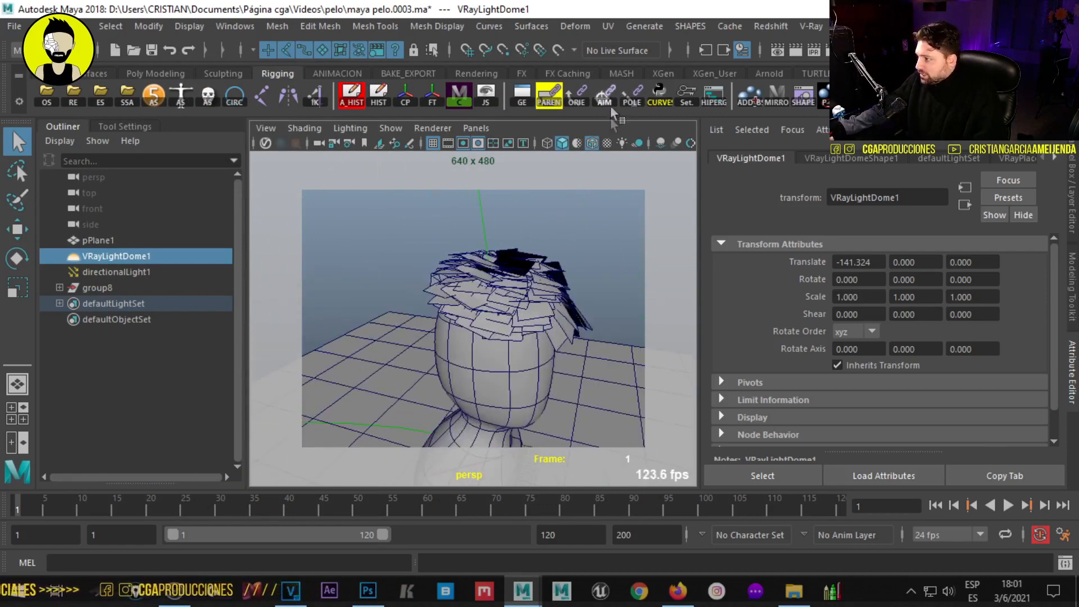
{"action": "left_click", "coordinate": [593, 143]}
{"action": "mouse_move", "coordinate": [501, 302]}
{"action": "left_mouse_down", "text": "alt"}
{"action": "mouse_move", "coordinate": [431, 292]}
{"action": "mouse_move", "coordinate": [453, 287]}
{"action": "left_mouse_up", "text": "alt"}
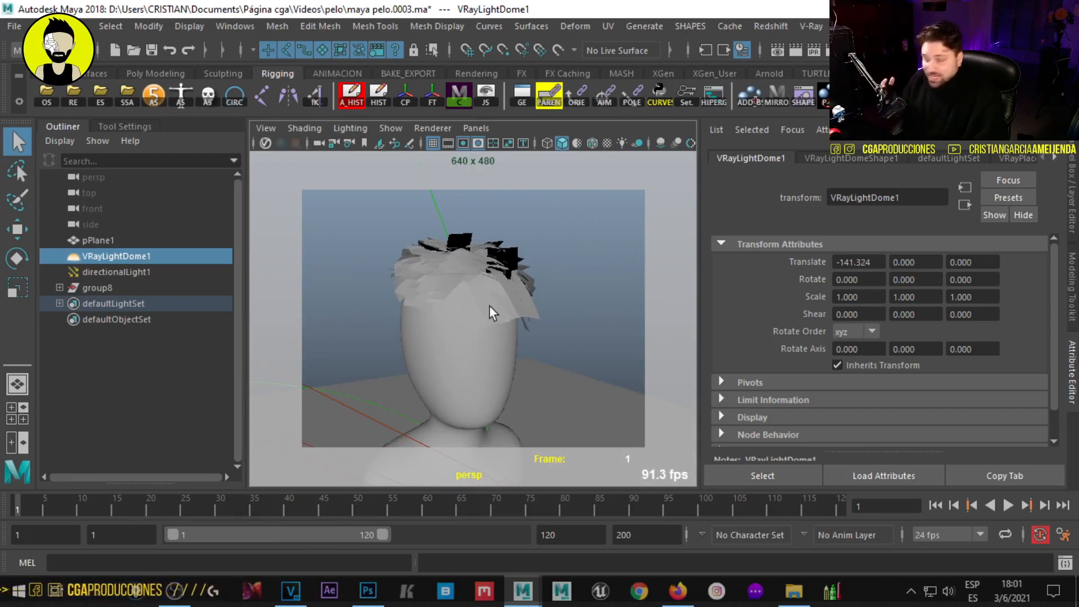
{"action": "left_click_drag", "start_coordinate": [520, 275], "coordinate": [550, 260], "text": "alt"}
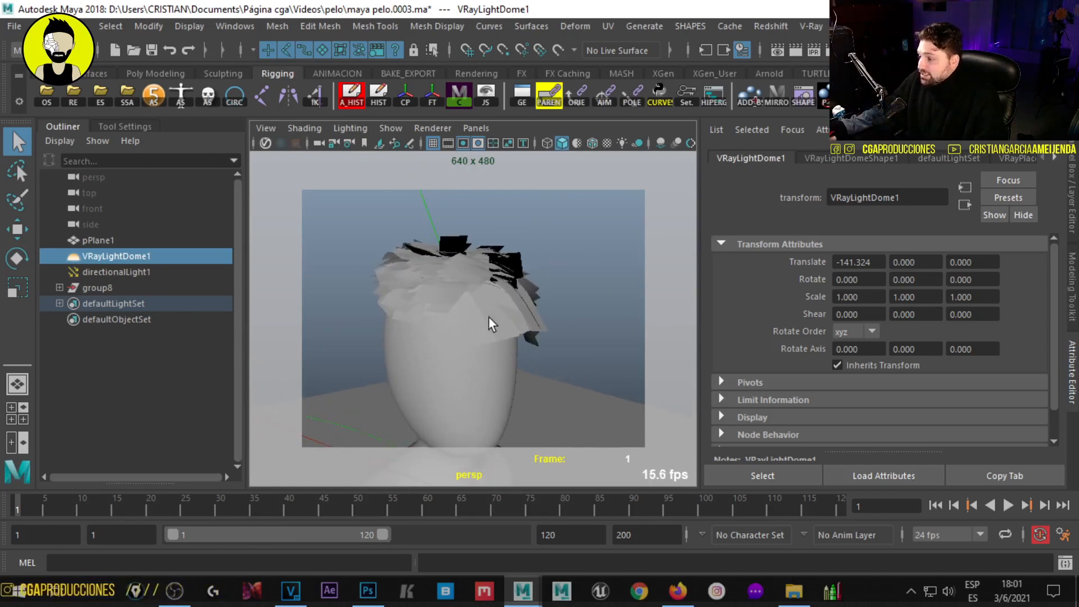
- Select a front hair plane, open Hypershade and create a VRay Mtl material
{"action": "left_click", "coordinate": [489, 325]}
{"action": "left_click_drag", "start_coordinate": [494, 325], "coordinate": [473, 332], "text": "alt"}
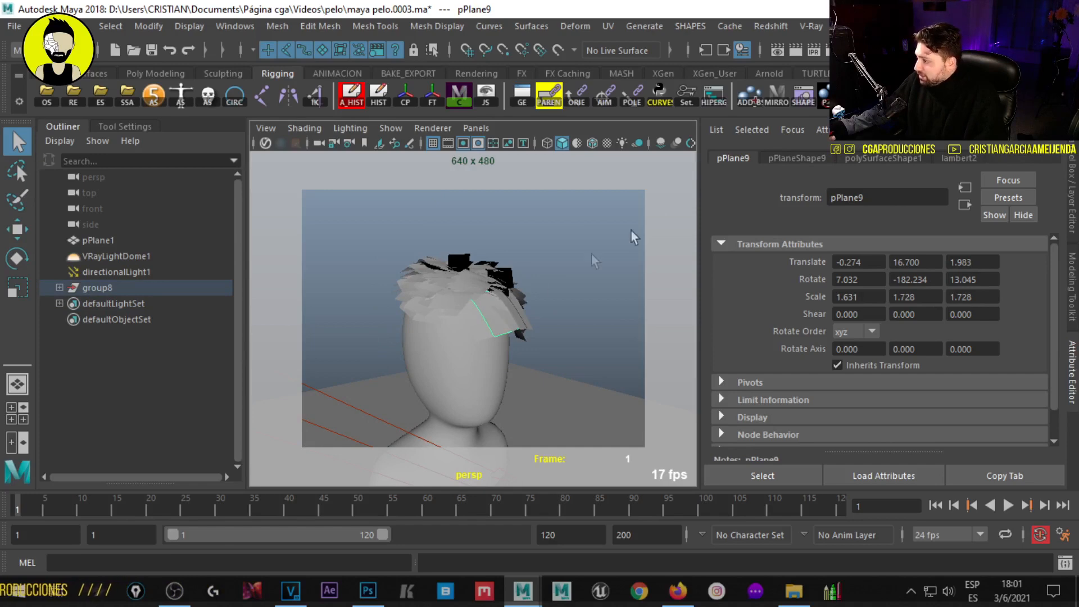
{"action": "left_click", "coordinate": [851, 50]}
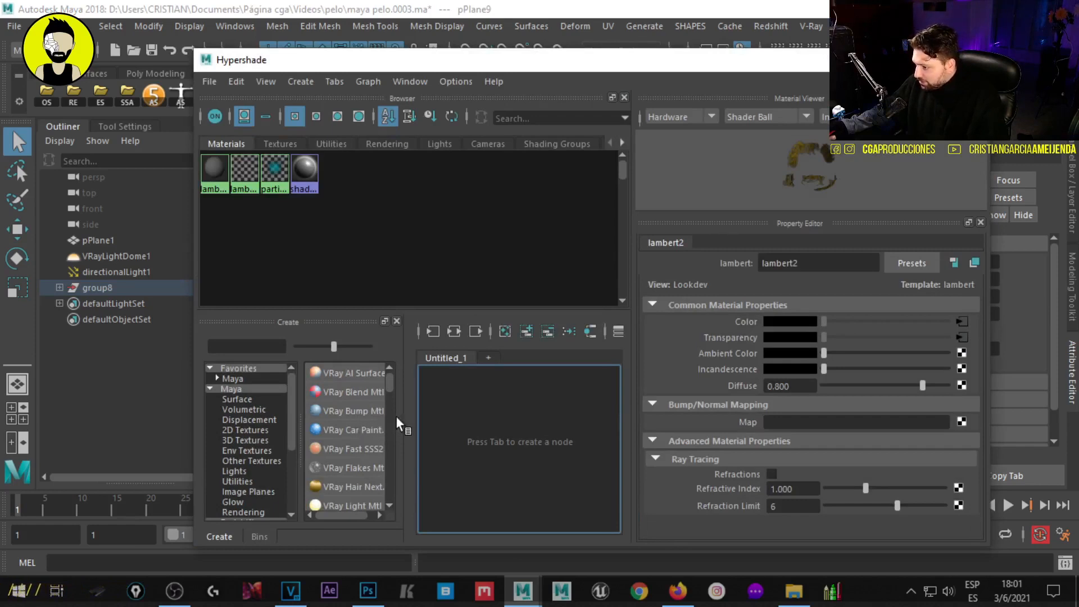
{"action": "left_click_drag", "start_coordinate": [404, 422], "coordinate": [520, 420]}
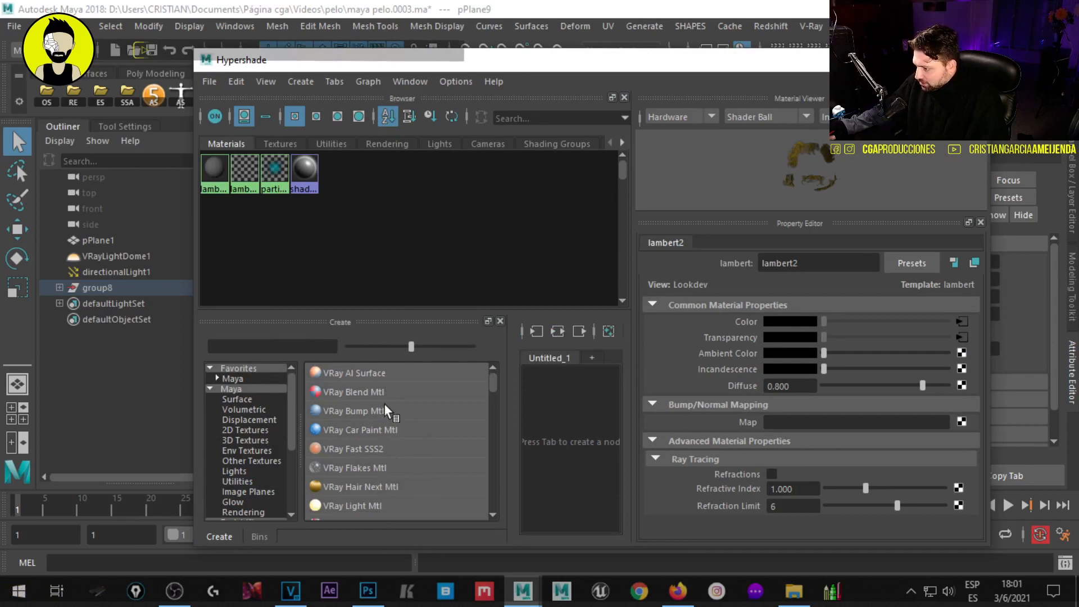
{"action": "scroll", "coordinate": [385, 416], "scroll_direction": "down", "scroll_amount": 1}
{"action": "scroll", "coordinate": [389, 431], "scroll_direction": "down", "scroll_amount": 1}
{"action": "left_click", "coordinate": [365, 430]}
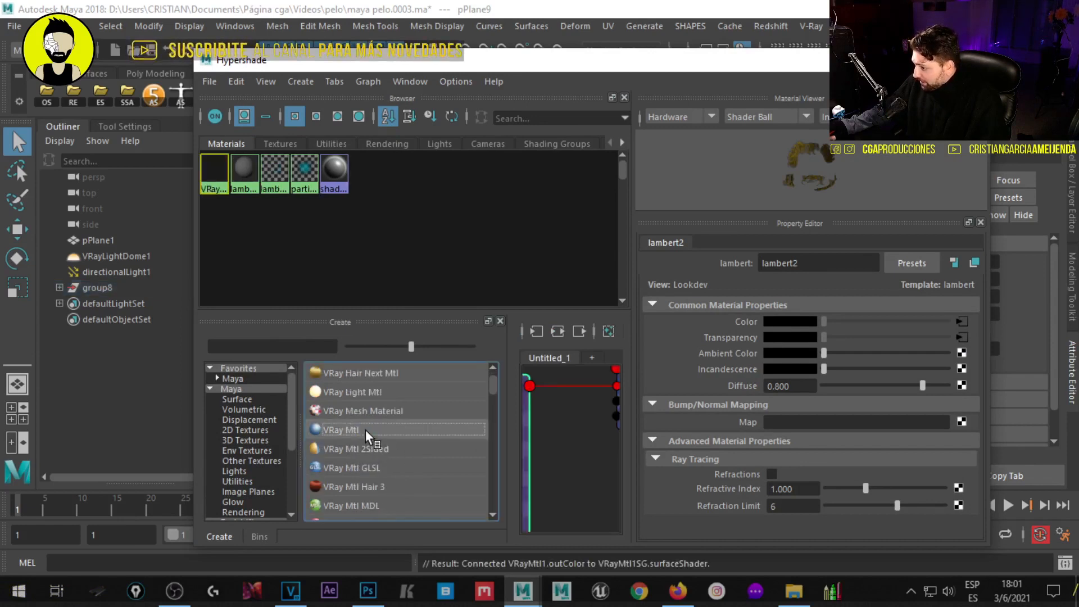
- Graph the new VRay material's network and maximize Hypershade to work on its nodes
{"action": "right_click_drag", "start_coordinate": [215, 172], "coordinate": [231, 214]}
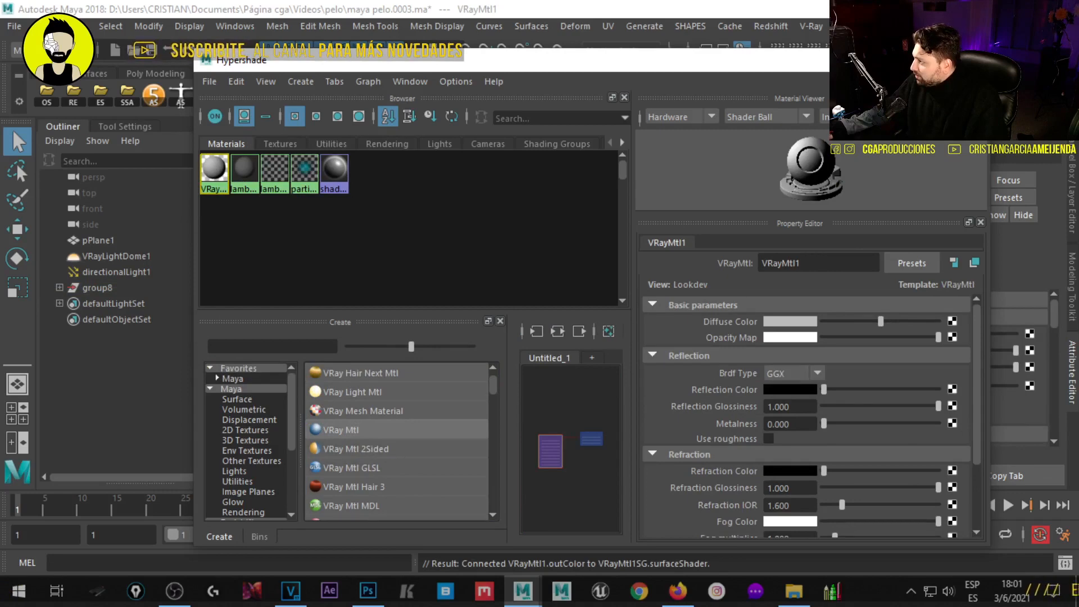
{"action": "left_click", "coordinate": [939, 59]}
{"action": "middle_click_drag", "start_coordinate": [510, 414], "coordinate": [431, 403], "text": "alt"}
{"action": "right_click_drag", "start_coordinate": [432, 403], "coordinate": [554, 454], "text": "alt"}
{"action": "middle_click_drag", "start_coordinate": [520, 452], "coordinate": [471, 439], "text": "alt"}
{"action": "right_click_drag", "start_coordinate": [471, 439], "coordinate": [570, 460], "text": "alt"}
{"action": "middle_click_drag", "start_coordinate": [410, 425], "coordinate": [474, 440], "text": "alt"}
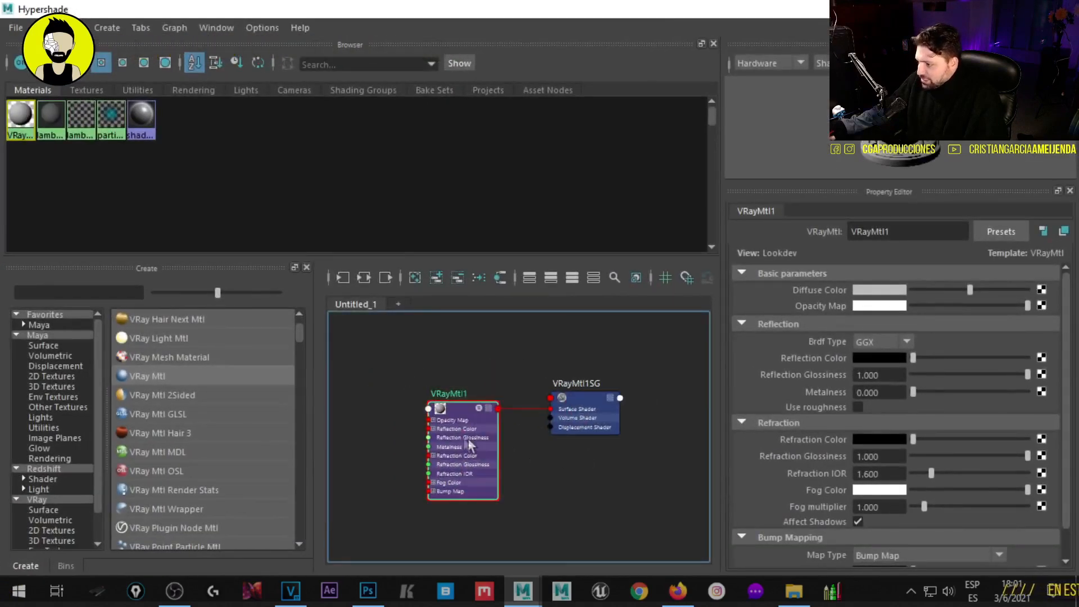
{"action": "right_click_drag", "start_coordinate": [474, 440], "coordinate": [549, 464], "text": "alt"}
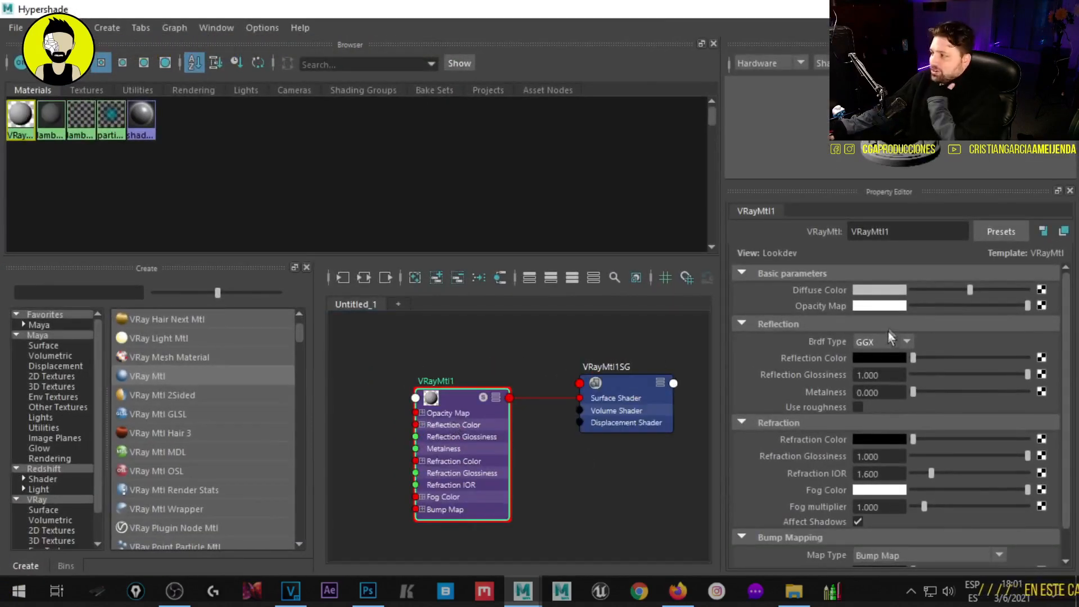
- Map a File texture to the VRay material's Diffuse Color and load textura.jpg from the Desktop
{"action": "left_click", "coordinate": [1041, 290]}
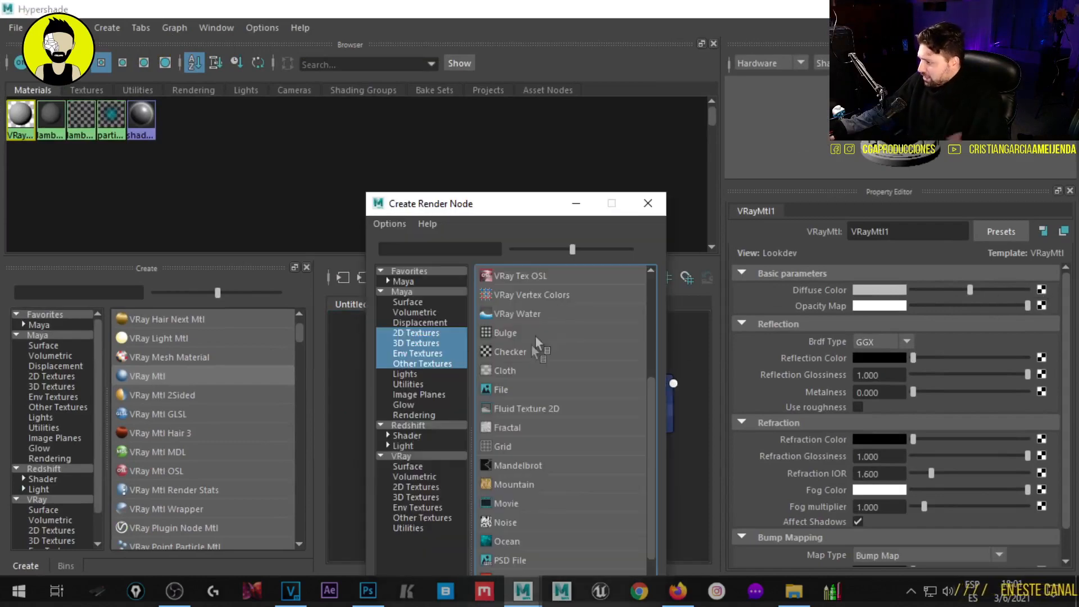
{"action": "left_click", "coordinate": [511, 392]}
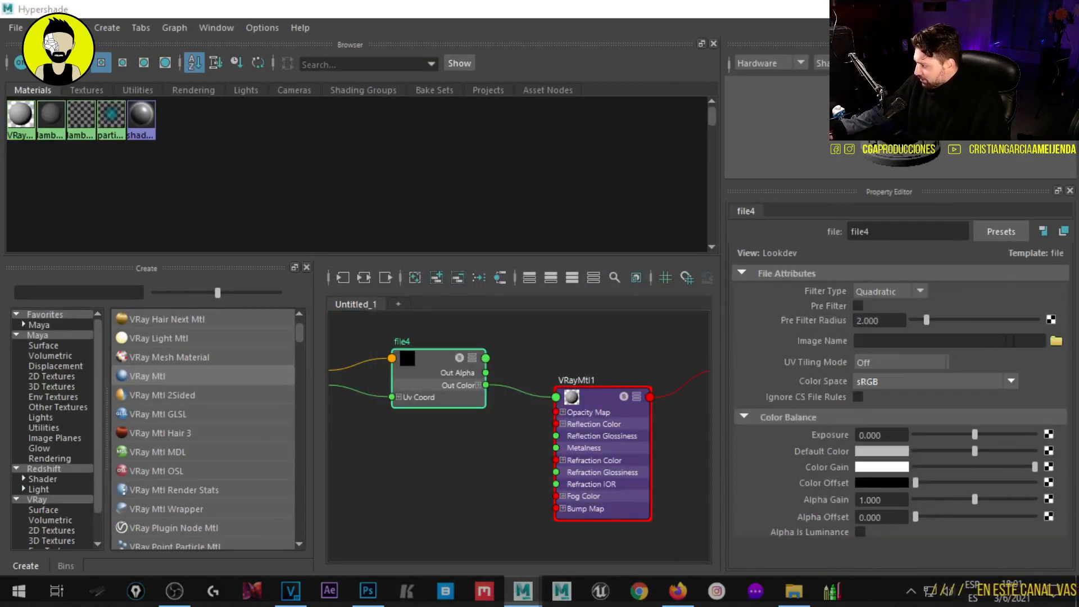
{"action": "left_click", "coordinate": [1056, 341]}
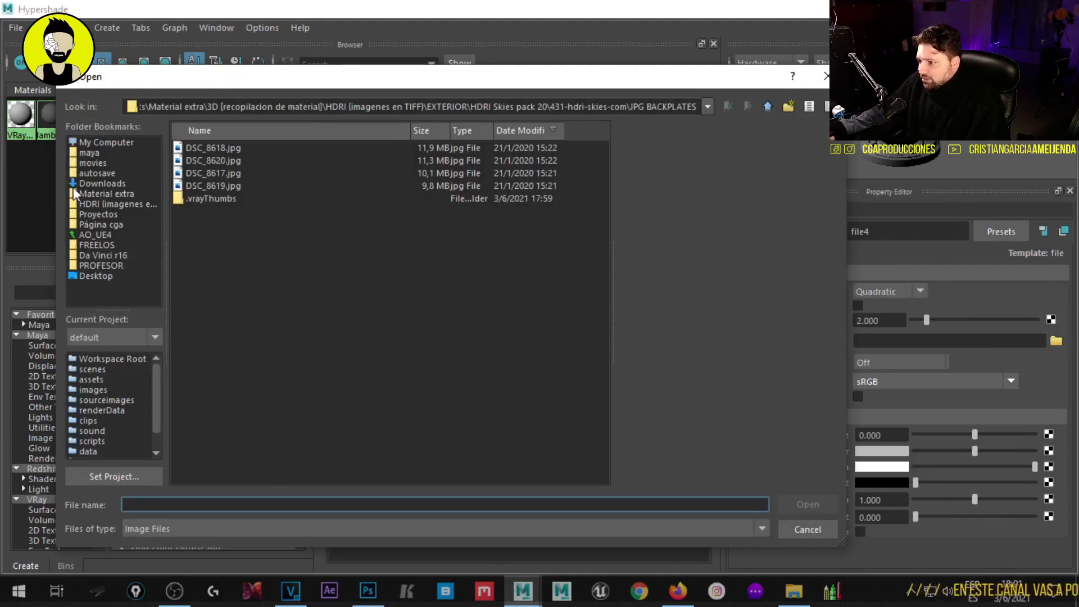
{"action": "left_click", "coordinate": [91, 276]}
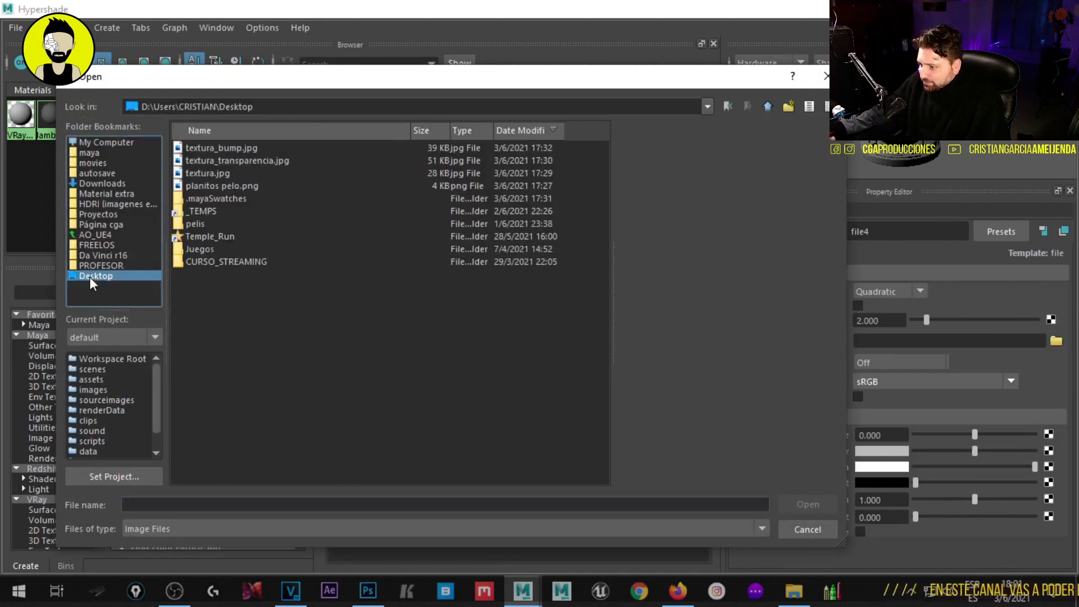
{"action": "left_click", "coordinate": [207, 147]}
{"action": "left_click", "coordinate": [215, 161]}
{"action": "left_click", "coordinate": [210, 172]}
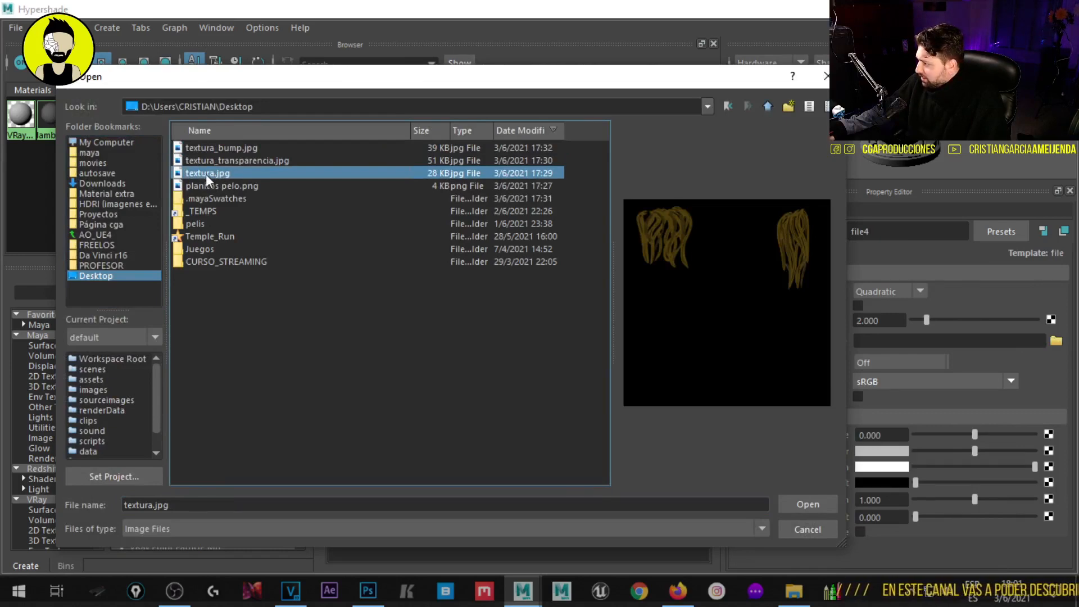
{"action": "double_click", "coordinate": [206, 173]}
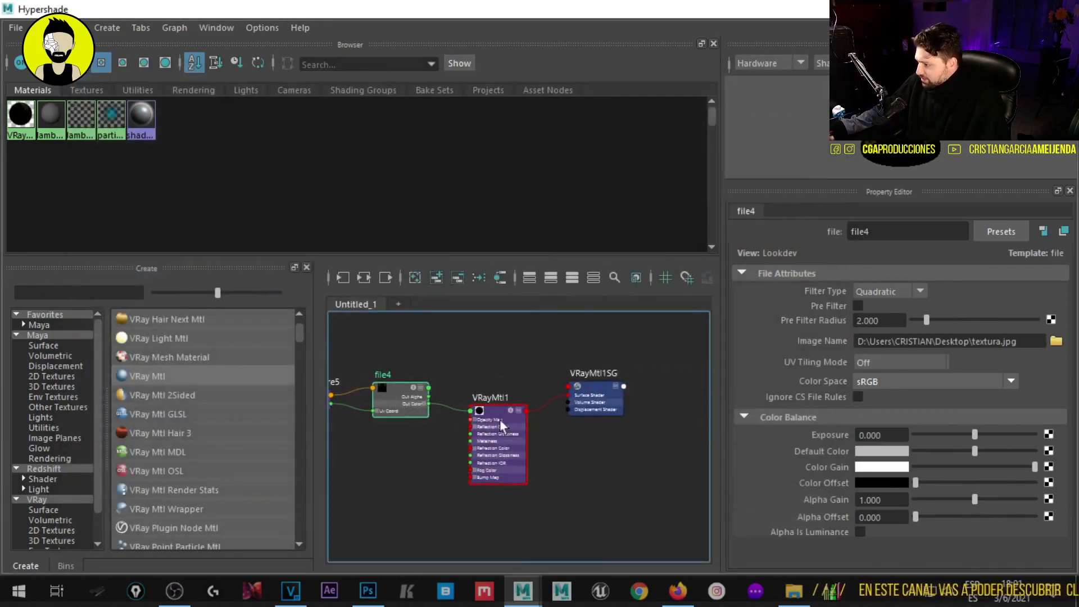
- Move the material, diffuse file and 2D placement nodes higher in the graph to make room below
{"action": "left_click_drag", "start_coordinate": [501, 419], "coordinate": [487, 366]}
{"action": "left_click_drag", "start_coordinate": [390, 389], "coordinate": [389, 351]}
{"action": "middle_click_drag", "start_coordinate": [390, 384], "coordinate": [424, 386], "text": "alt"}
{"action": "left_click", "coordinate": [343, 391]}
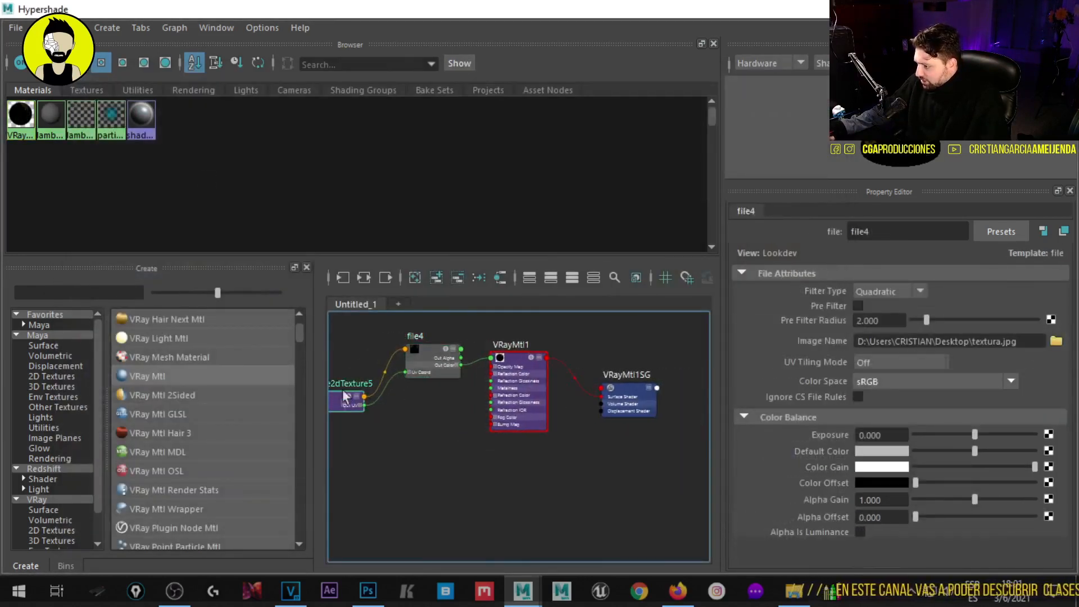
{"action": "left_click_drag", "start_coordinate": [342, 389], "coordinate": [342, 346]}
{"action": "middle_click_drag", "start_coordinate": [649, 442], "coordinate": [567, 429], "text": "alt"}
{"action": "scroll", "coordinate": [567, 429], "scroll_direction": "up", "scroll_amount": 1}
{"action": "left_click", "coordinate": [545, 382]}
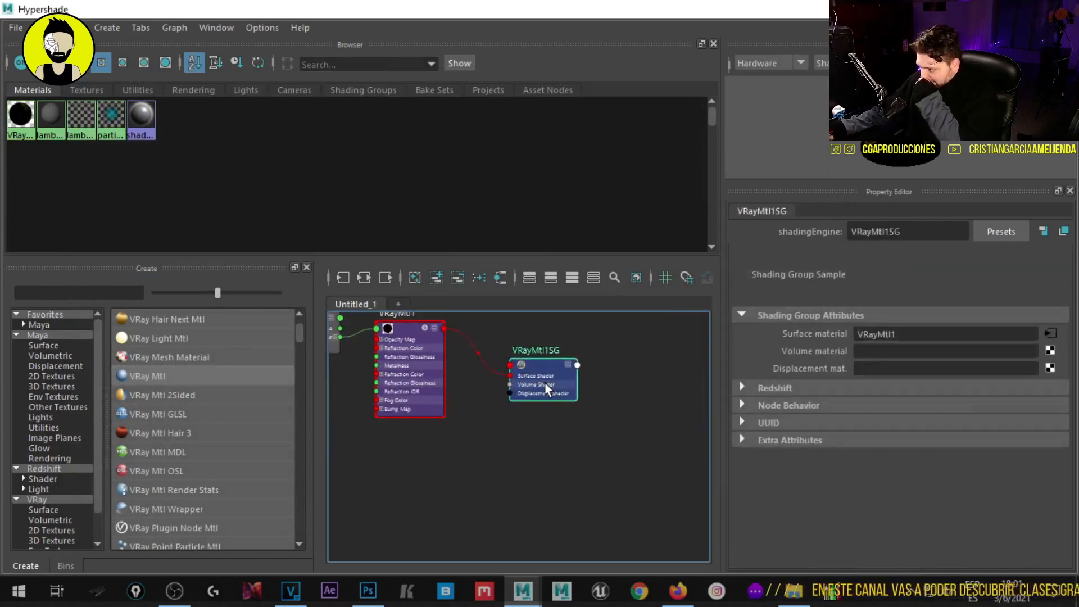
- Map a File texture to VRayMtl1's Opacity Map and load textura_transparencia.jpg from the Desktop
{"action": "left_click", "coordinate": [410, 377]}
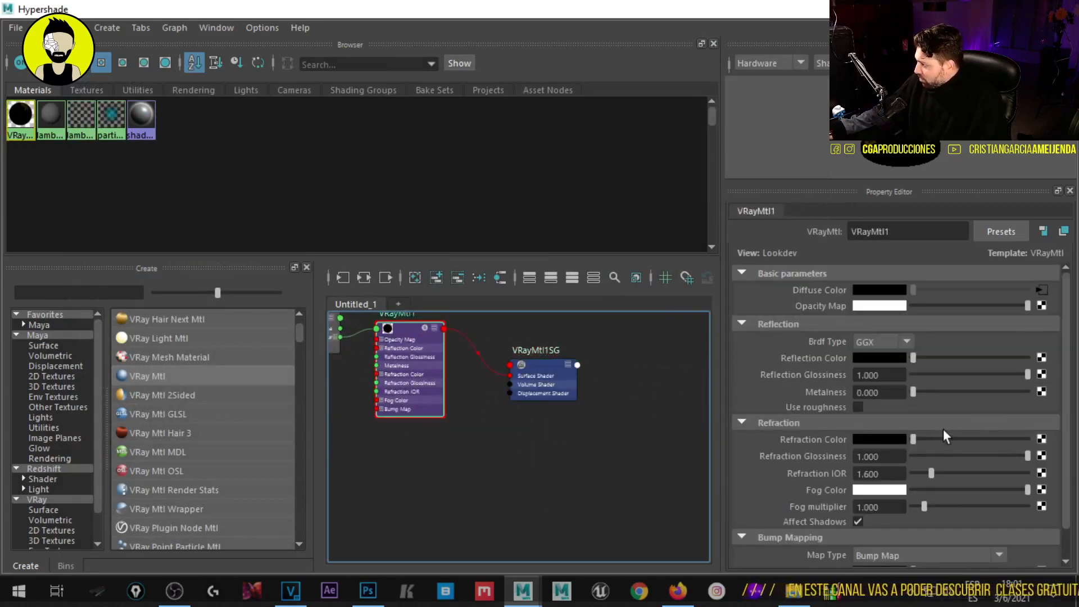
{"action": "scroll", "coordinate": [843, 461], "scroll_direction": "down", "scroll_amount": 1}
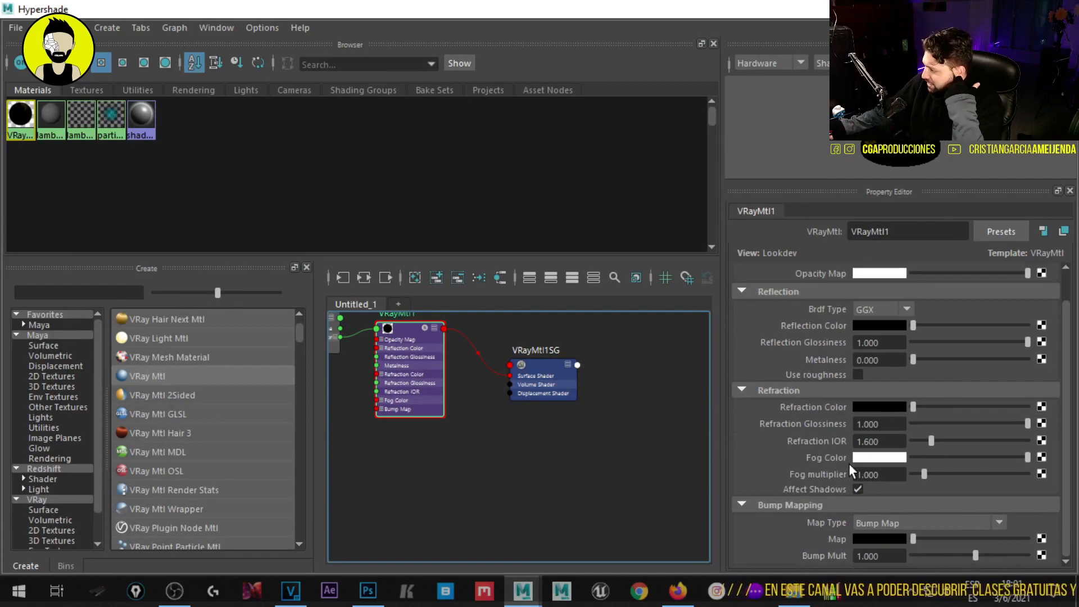
{"action": "scroll", "coordinate": [852, 465], "scroll_direction": "up", "scroll_amount": 1}
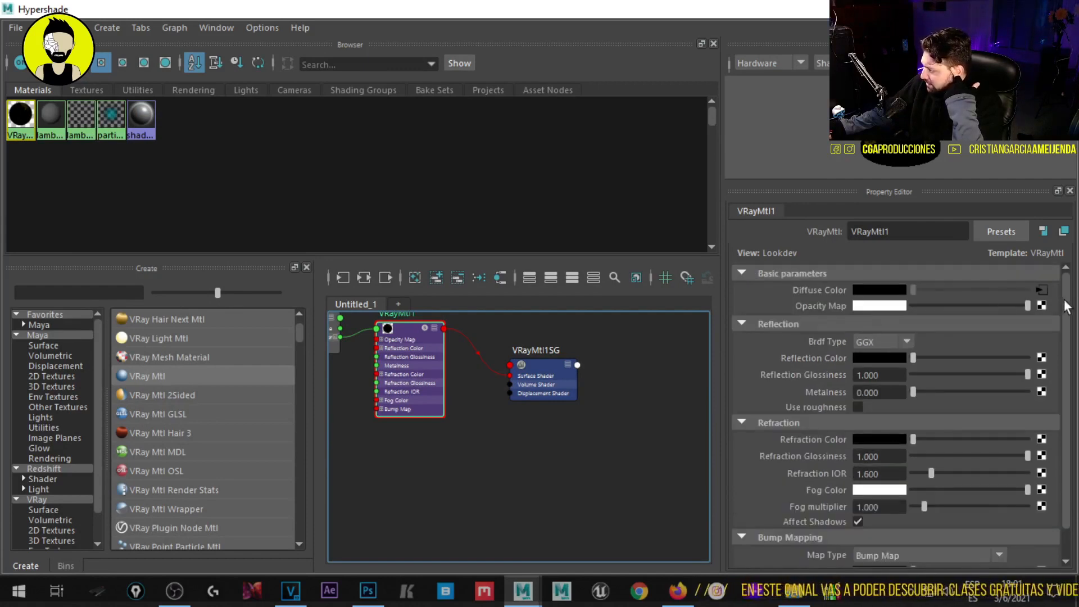
{"action": "left_click", "coordinate": [1043, 305]}
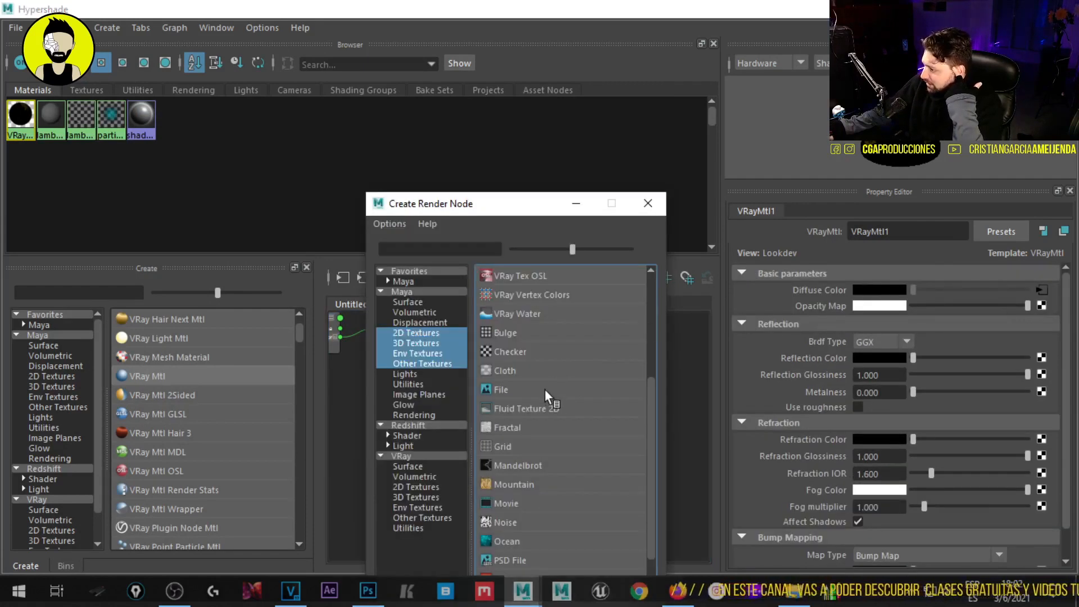
{"action": "left_click", "coordinate": [545, 389]}
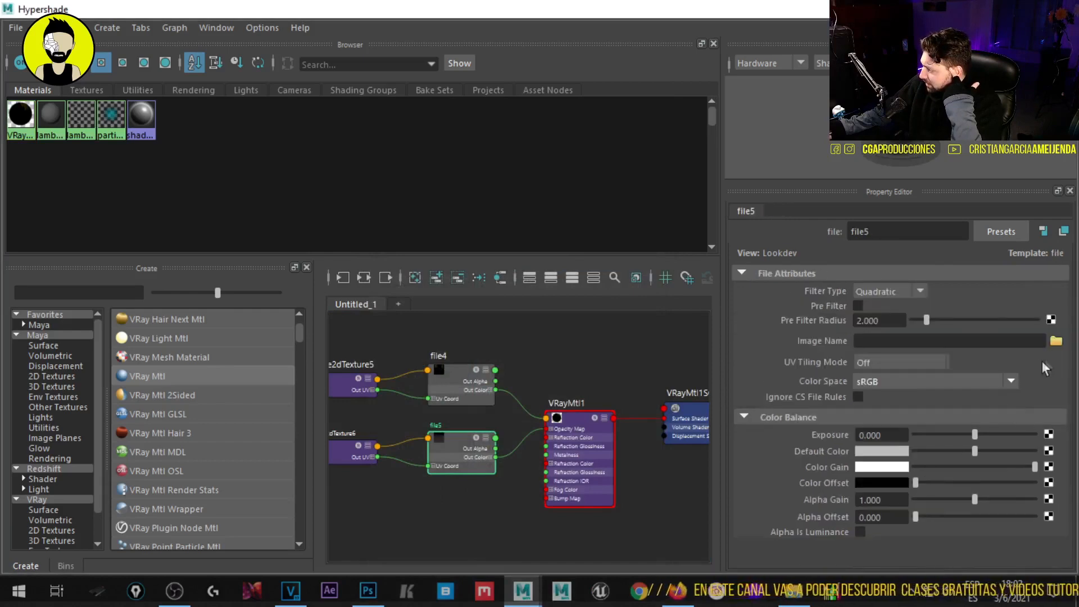
{"action": "left_click", "coordinate": [1056, 341]}
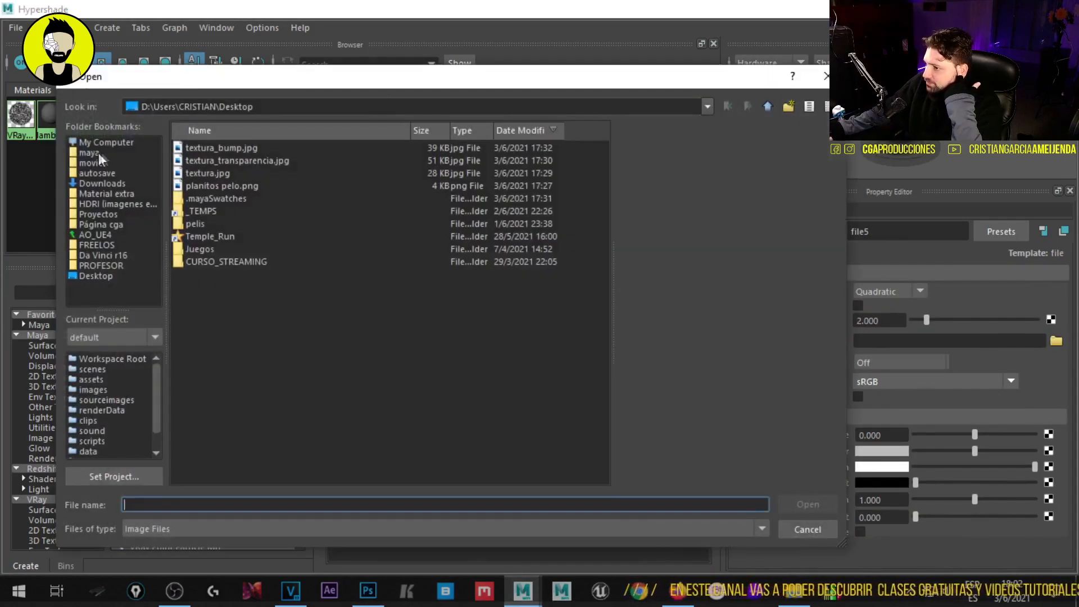
{"action": "left_click", "coordinate": [89, 275]}
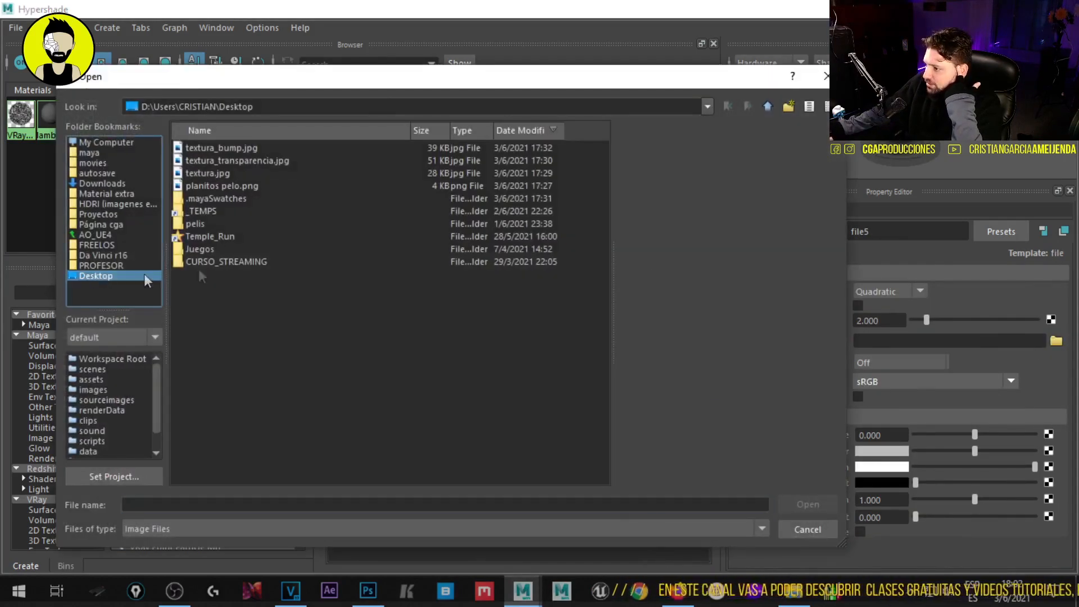
{"action": "left_click", "coordinate": [212, 160]}
{"action": "double_click", "coordinate": [211, 161]}
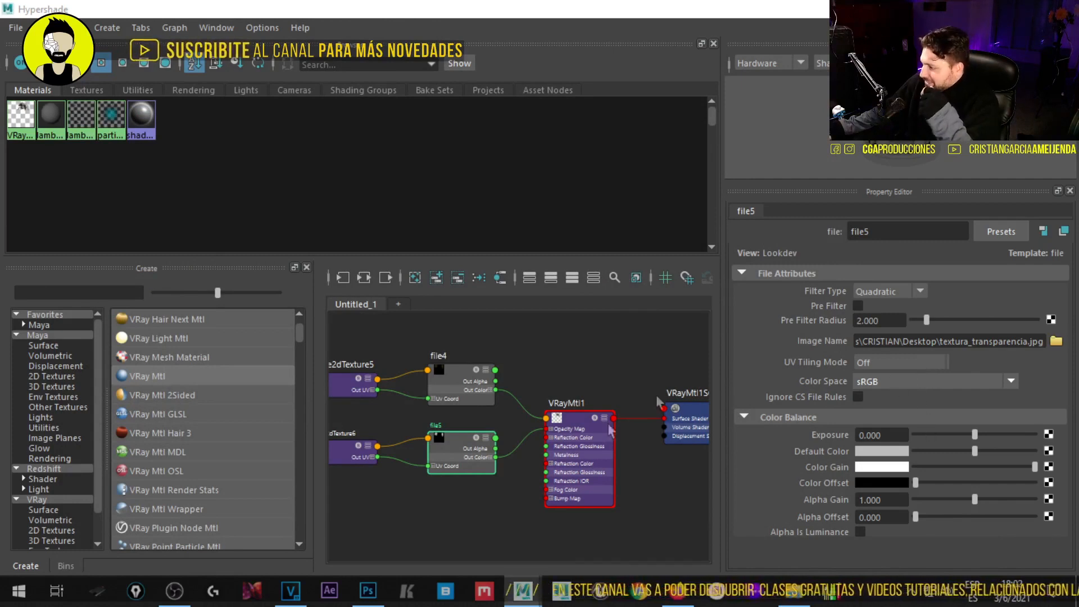
- Leave Hypershade and assign VRayMtl1 to all the hair cards, from pPlane4 through group7 inside group8
{"action": "left_click", "coordinate": [557, 441]}
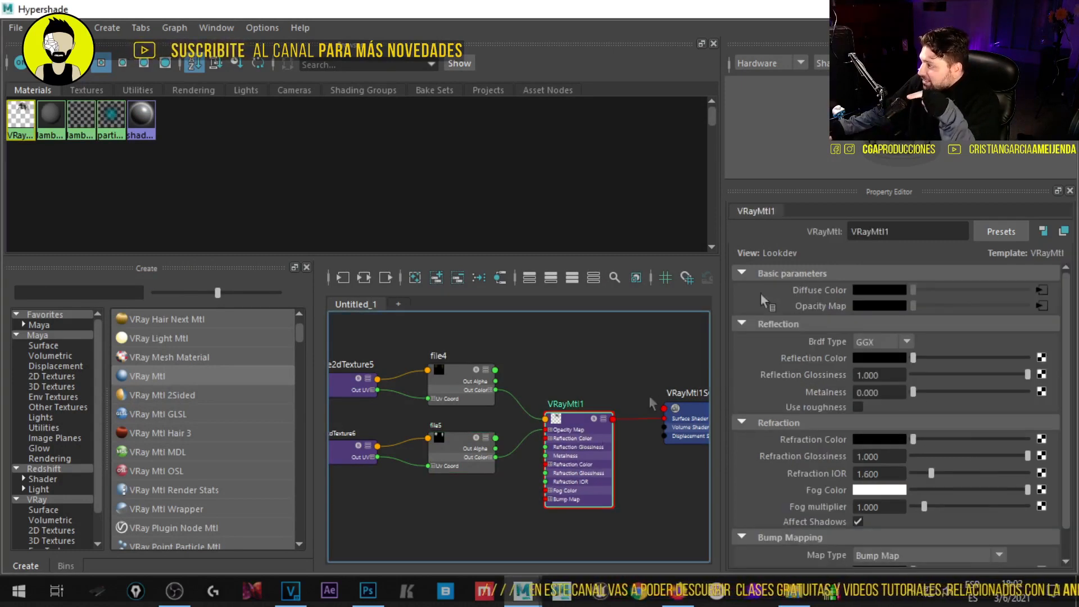
{"action": "key", "text": "alt+F4"}
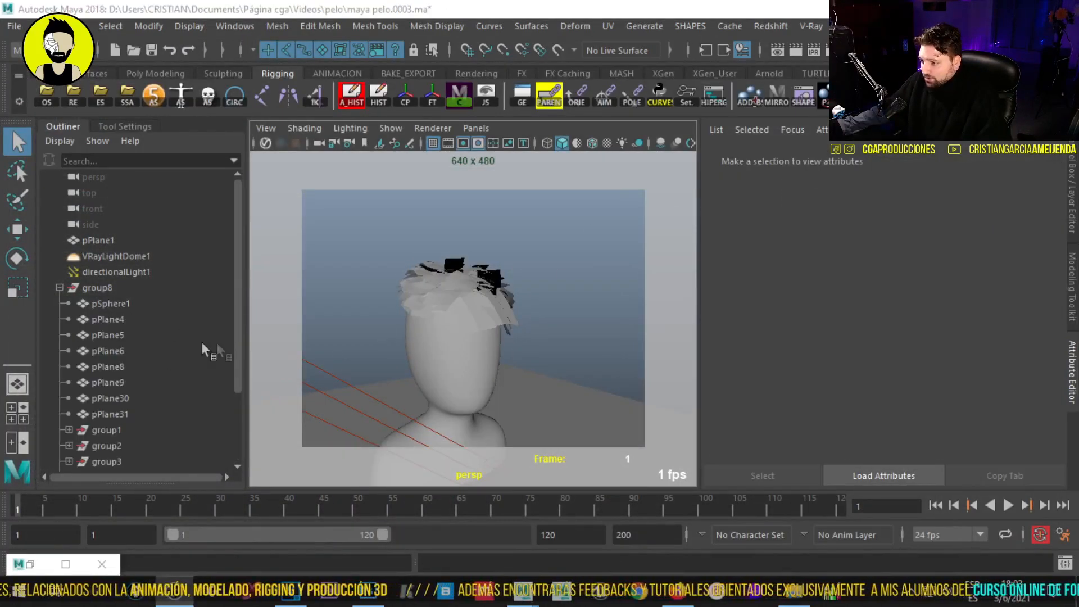
{"action": "left_click", "coordinate": [110, 319]}
{"action": "scroll", "coordinate": [123, 393], "scroll_direction": "down", "scroll_amount": 2}
{"action": "left_click", "coordinate": [107, 430], "text": "shift"}
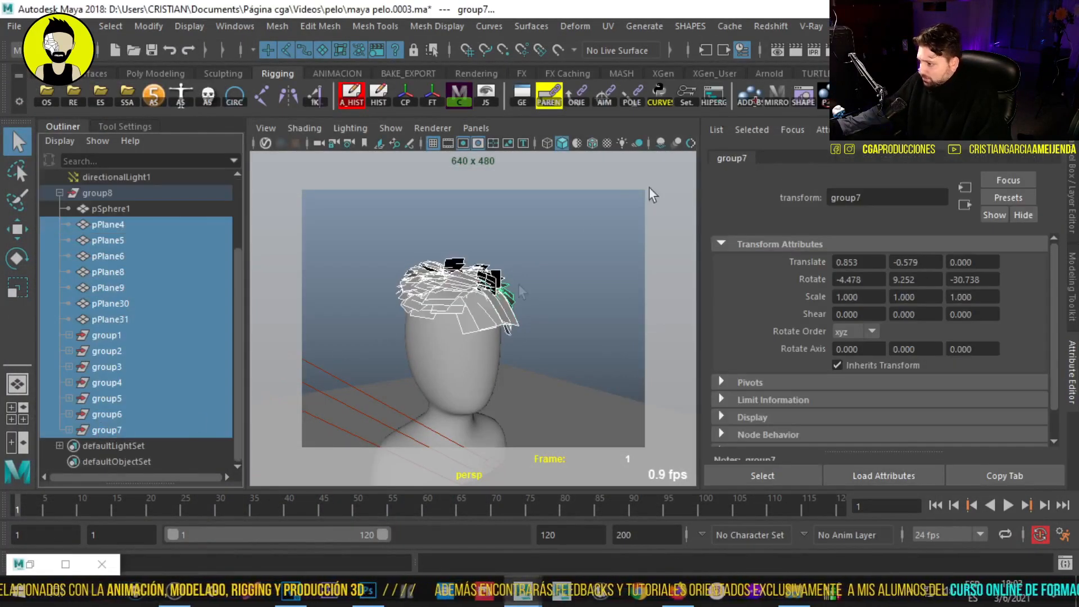
{"action": "right_click_drag", "start_coordinate": [474, 287], "coordinate": [455, 599]}
{"action": "right_click_drag", "start_coordinate": [581, 571], "coordinate": [574, 541]}
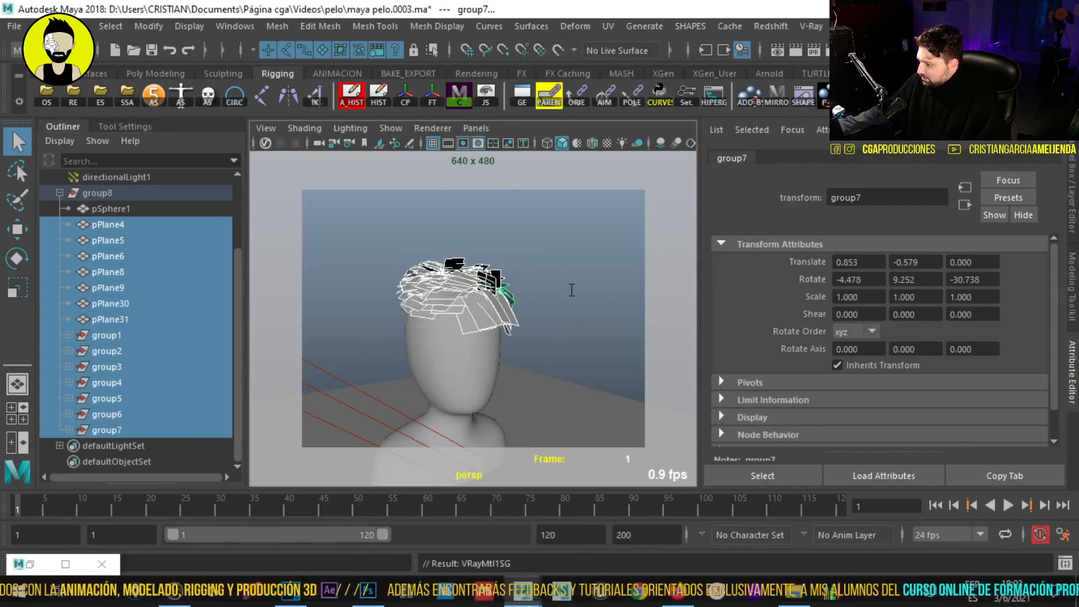
- Clear the selection, render the head with V-Ray, inspect the hair up close and dismiss the frame buffer
{"action": "left_click", "coordinate": [462, 297]}
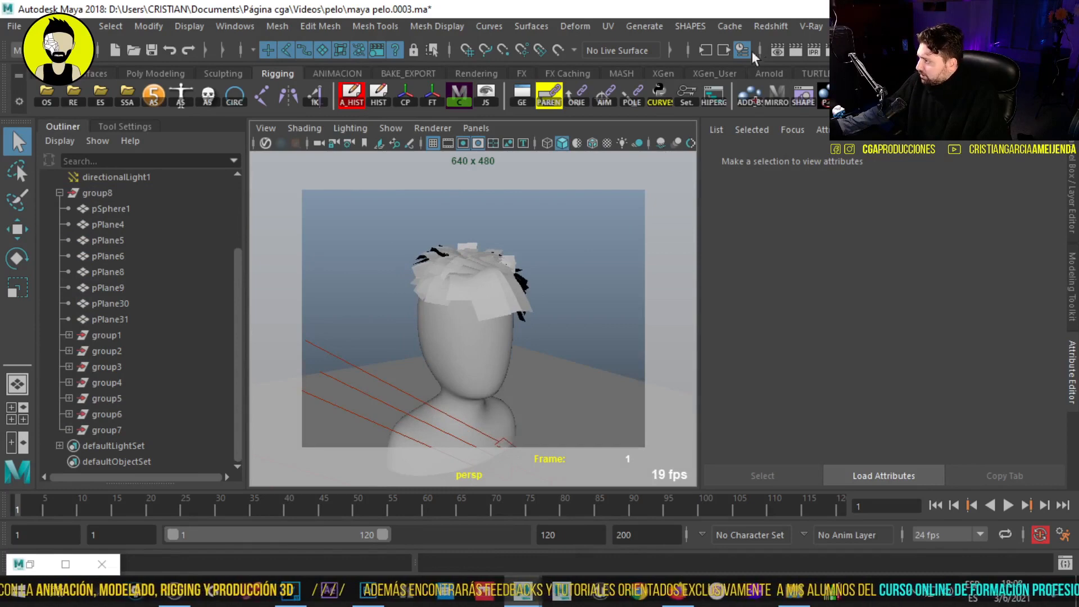
{"action": "left_click", "coordinate": [795, 52]}
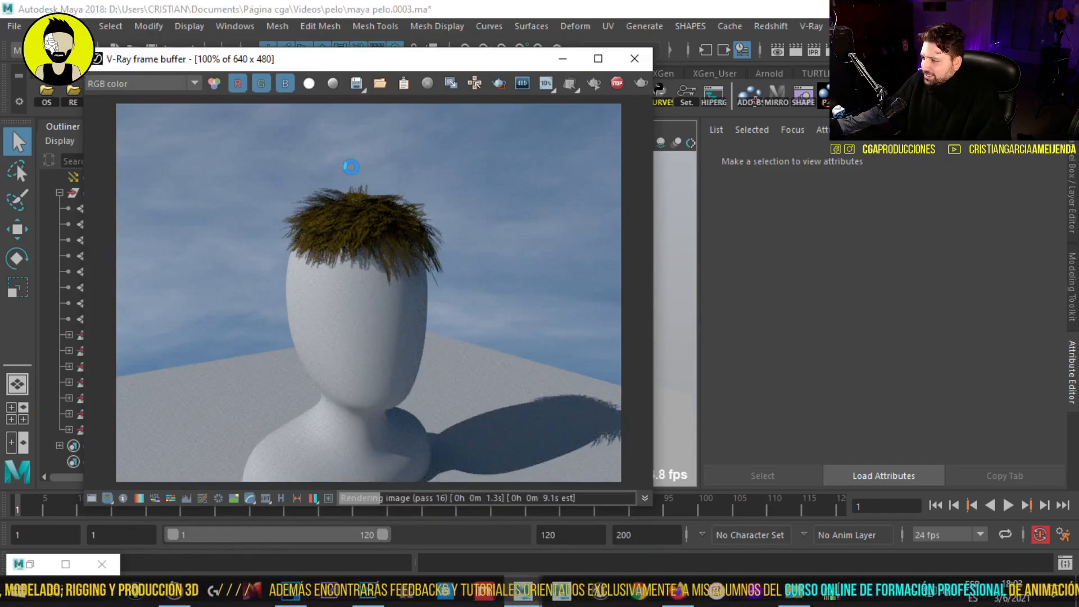
{"action": "scroll", "coordinate": [348, 169], "scroll_direction": "up", "scroll_amount": 3}
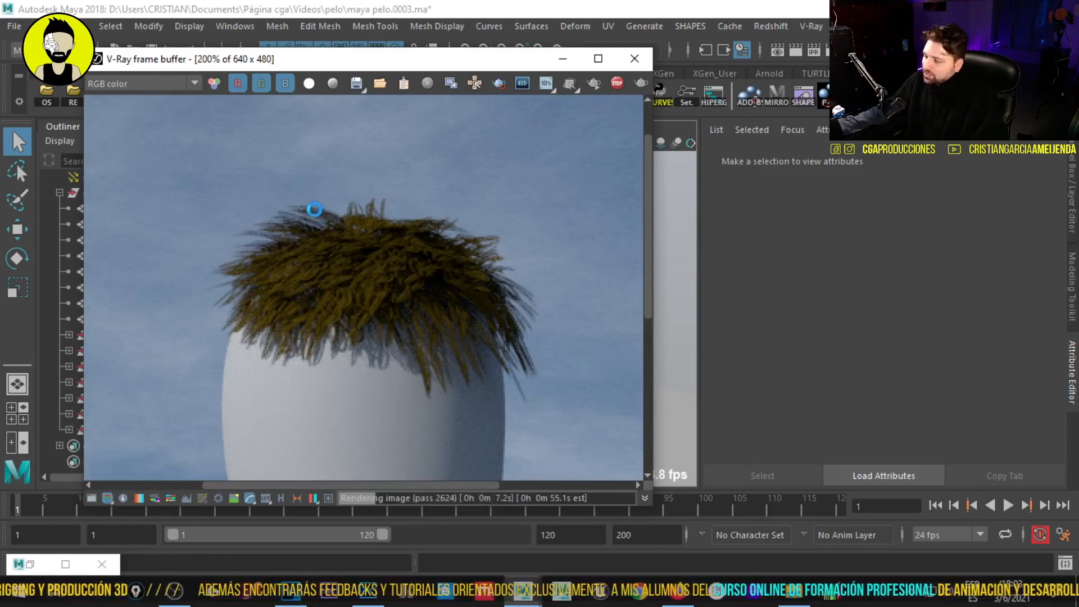
{"action": "scroll", "coordinate": [307, 212], "scroll_direction": "down", "scroll_amount": 1}
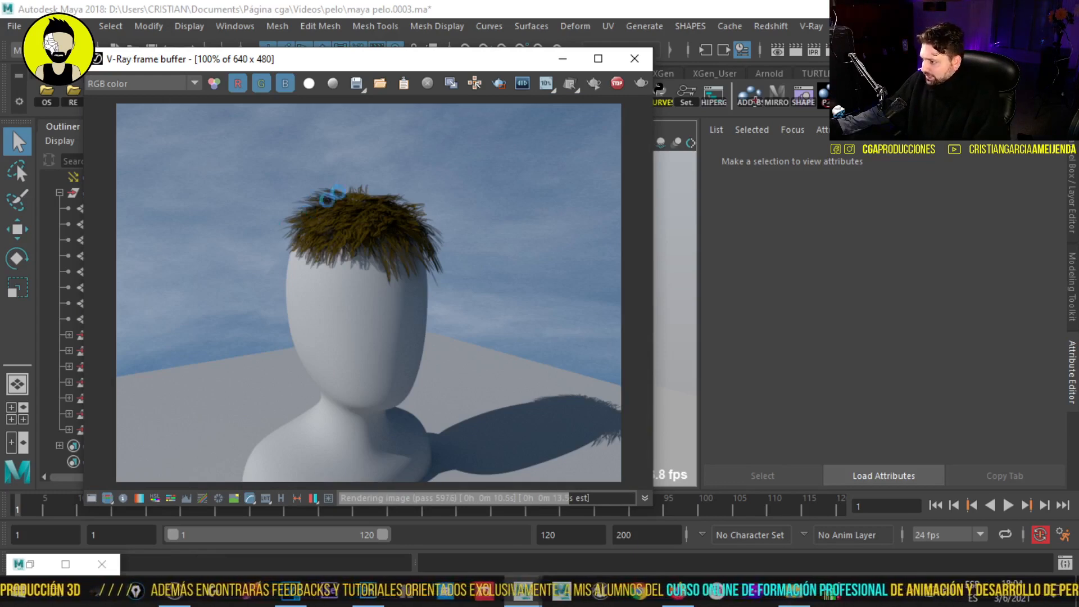
{"action": "scroll", "coordinate": [313, 204], "scroll_direction": "up", "scroll_amount": 1}
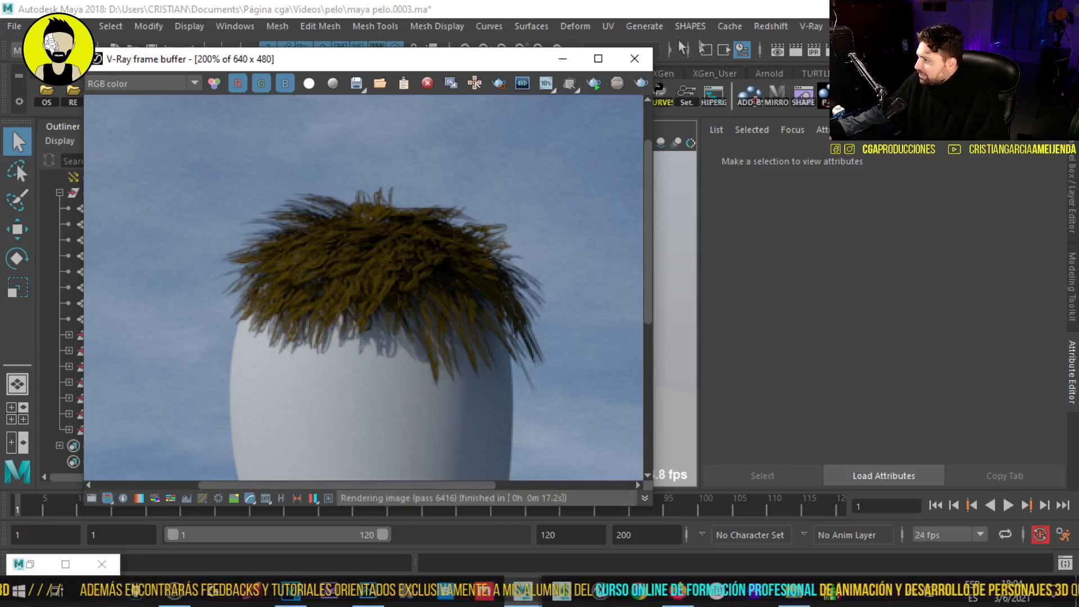
{"action": "left_click", "coordinate": [635, 58]}
- On the front hair card's VRayMtl1, raise the Reflection Color slightly above black and set Reflection glossiness to 0.618
{"action": "left_click", "coordinate": [493, 294]}
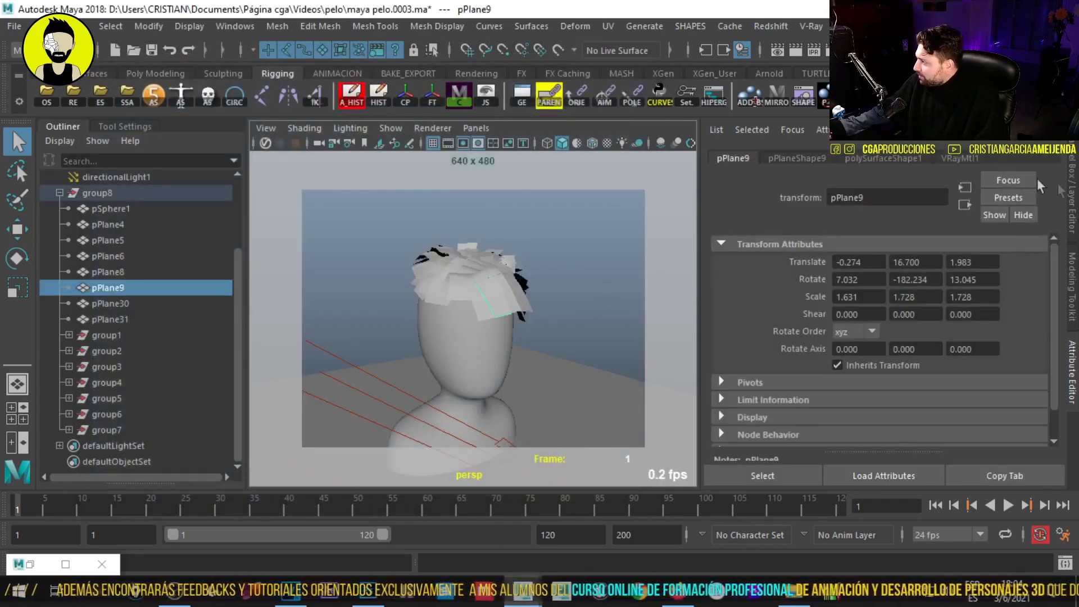
{"action": "left_click", "coordinate": [961, 157]}
{"action": "scroll", "coordinate": [960, 334], "scroll_direction": "down", "scroll_amount": 3}
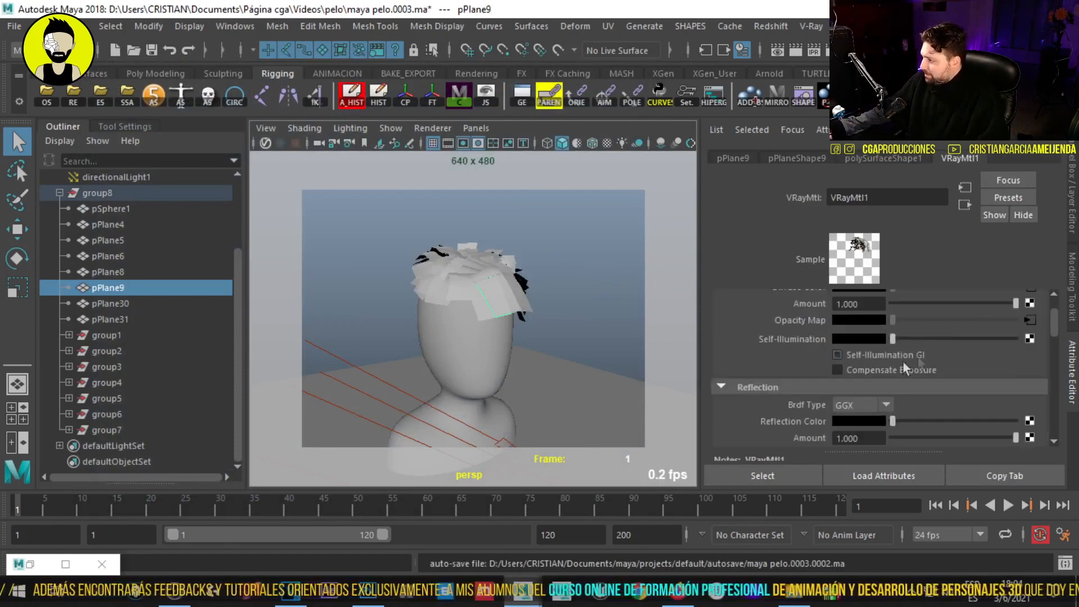
{"action": "left_click_drag", "start_coordinate": [897, 375], "coordinate": [906, 379]}
{"action": "left_click_drag", "start_coordinate": [1015, 408], "coordinate": [942, 413]}
{"action": "mouse_move", "coordinate": [895, 377]}
{"action": "left_mouse_down"}
{"action": "mouse_move", "coordinate": [942, 379]}
{"action": "mouse_move", "coordinate": [900, 378]}
{"action": "left_mouse_up"}
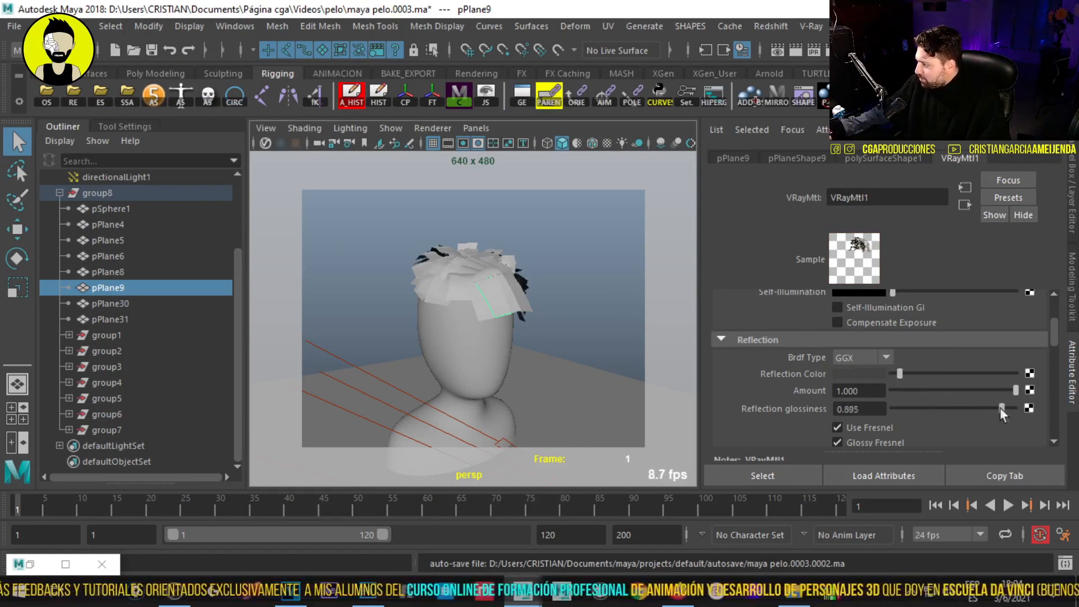
{"action": "left_click_drag", "start_coordinate": [940, 408], "coordinate": [986, 410]}
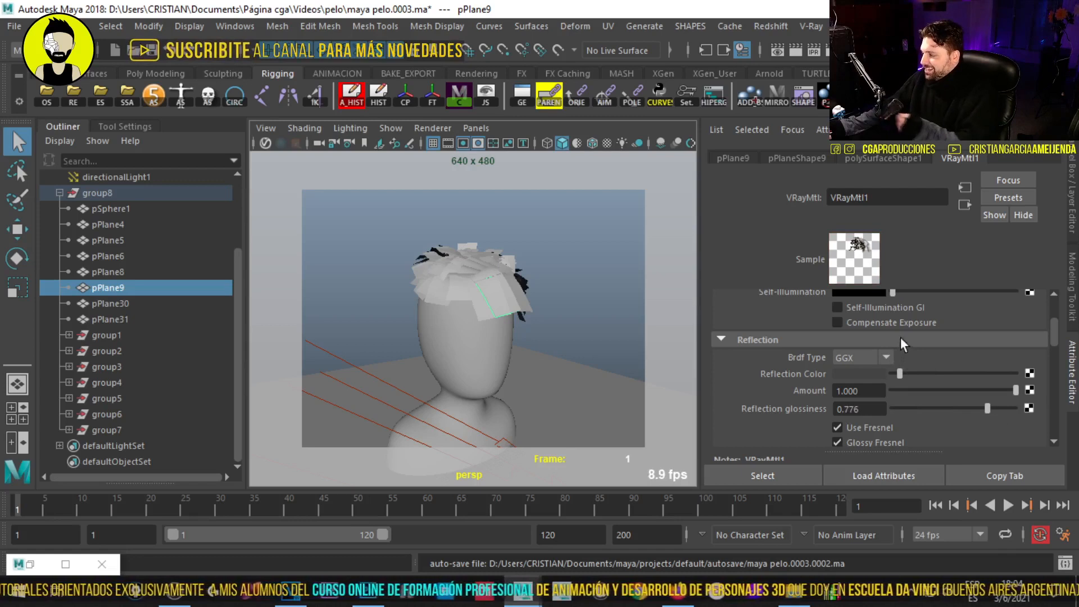
{"action": "left_click_drag", "start_coordinate": [988, 409], "coordinate": [981, 411]}
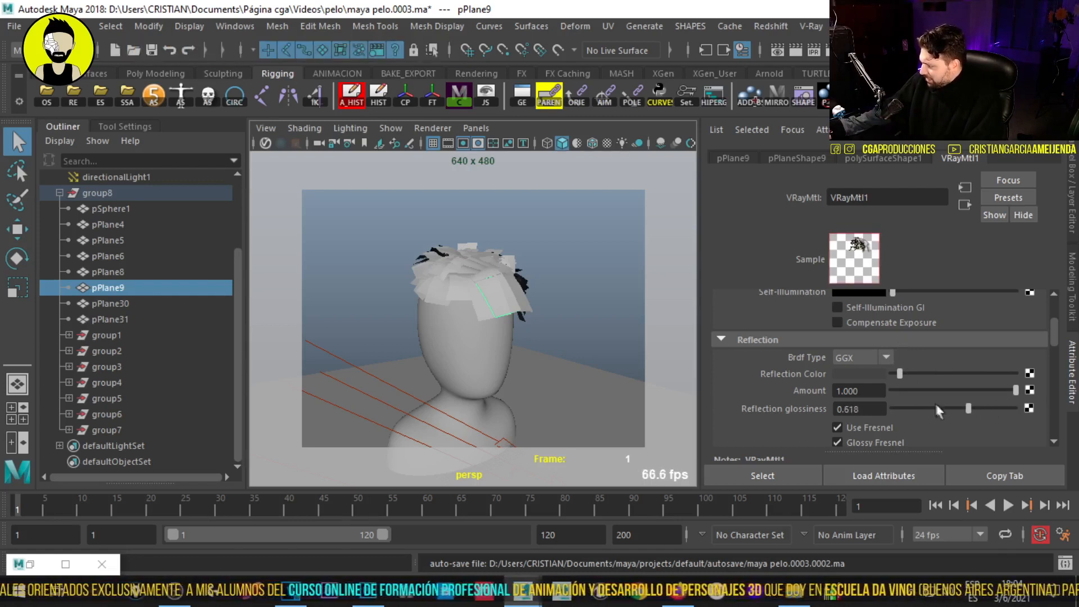
{"action": "left_click", "coordinate": [903, 375]}
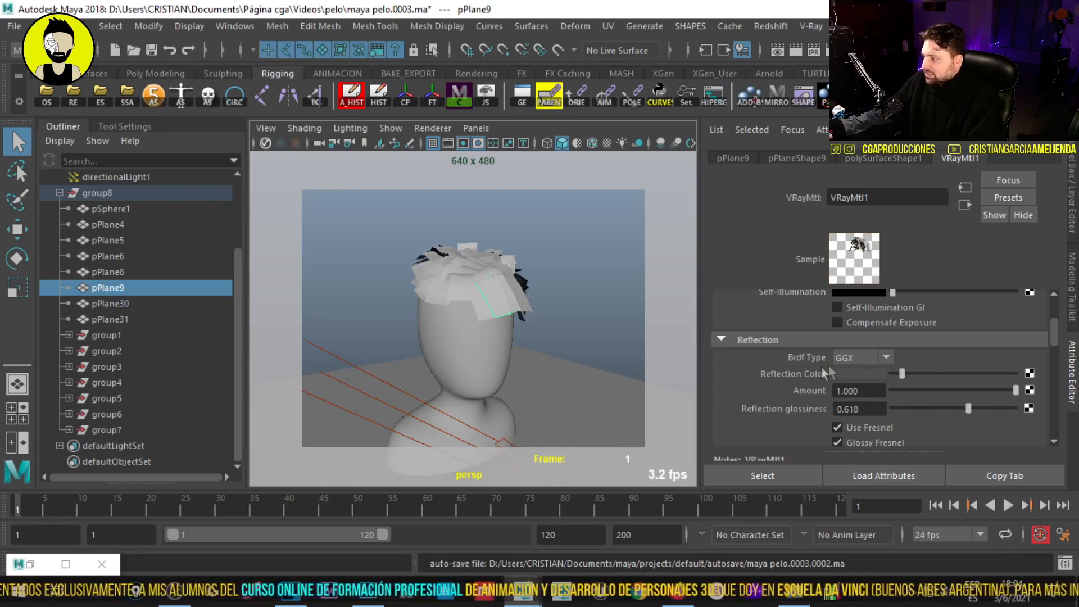
- Map a File texture to VRayMtl1's bump Map and load textura_bump.jpg from the Desktop
{"action": "scroll", "coordinate": [821, 394], "scroll_direction": "down", "scroll_amount": 10}
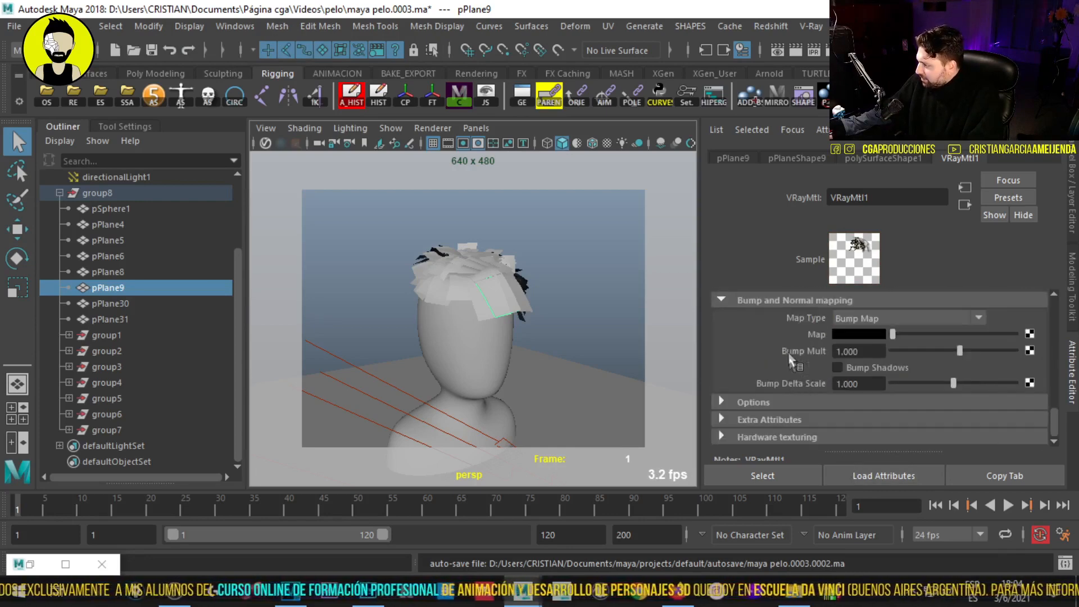
{"action": "scroll", "coordinate": [789, 362], "scroll_direction": "up", "scroll_amount": 2}
{"action": "scroll", "coordinate": [814, 396], "scroll_direction": "down", "scroll_amount": 2}
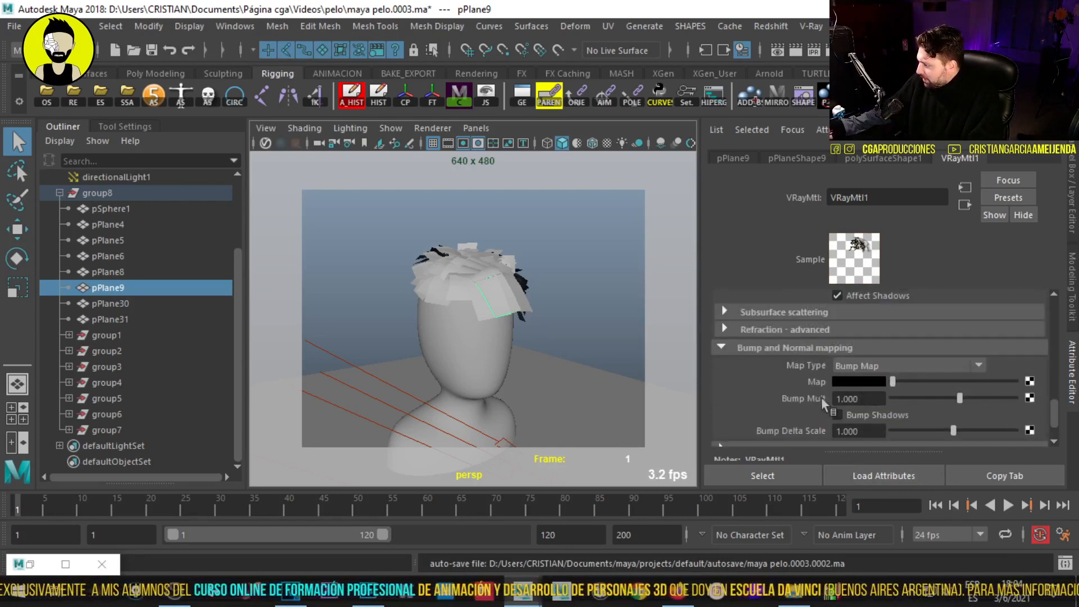
{"action": "left_click", "coordinate": [1029, 381]}
{"action": "left_click", "coordinate": [503, 389]}
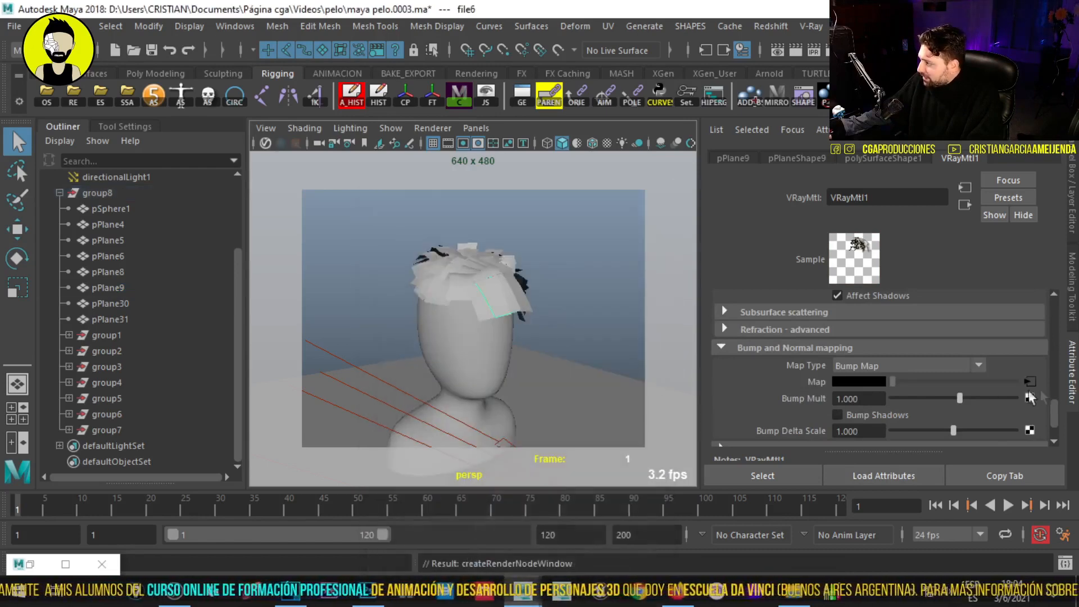
{"action": "left_click", "coordinate": [1033, 375]}
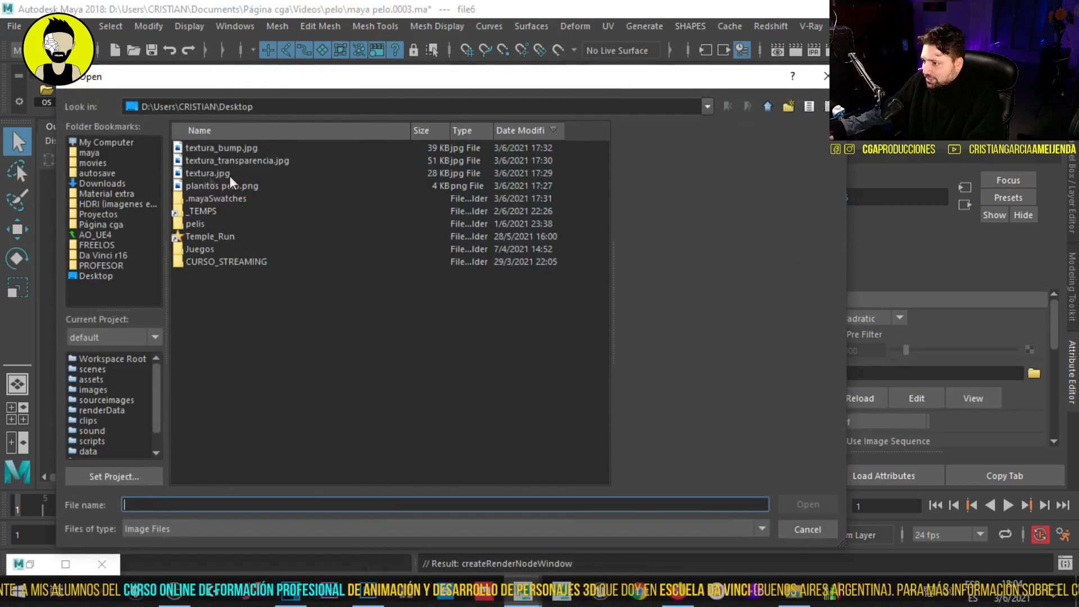
{"action": "left_click", "coordinate": [212, 148]}
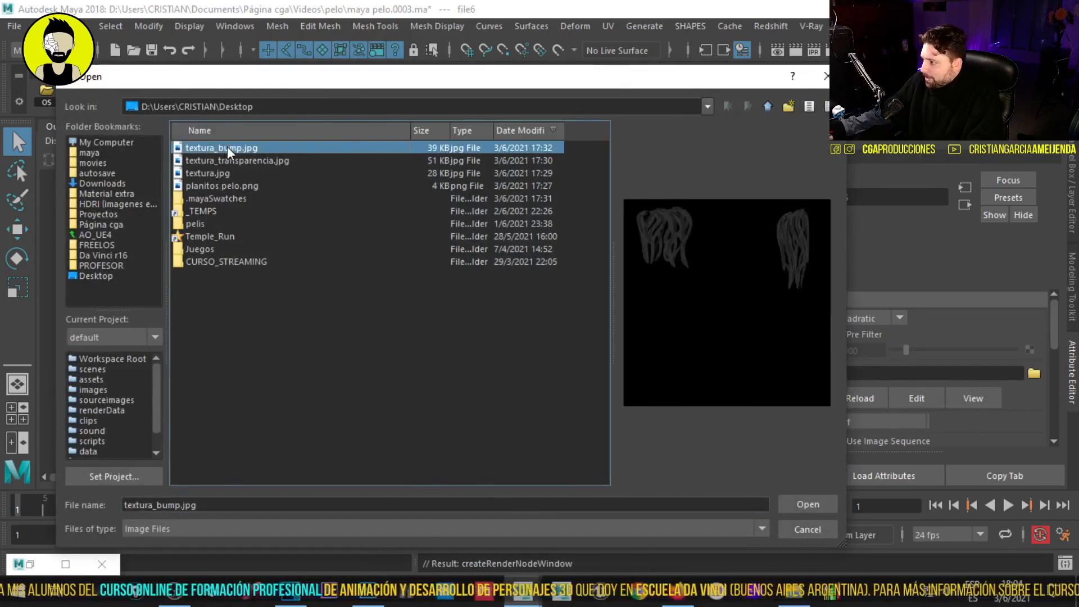
{"action": "double_click", "coordinate": [227, 147]}
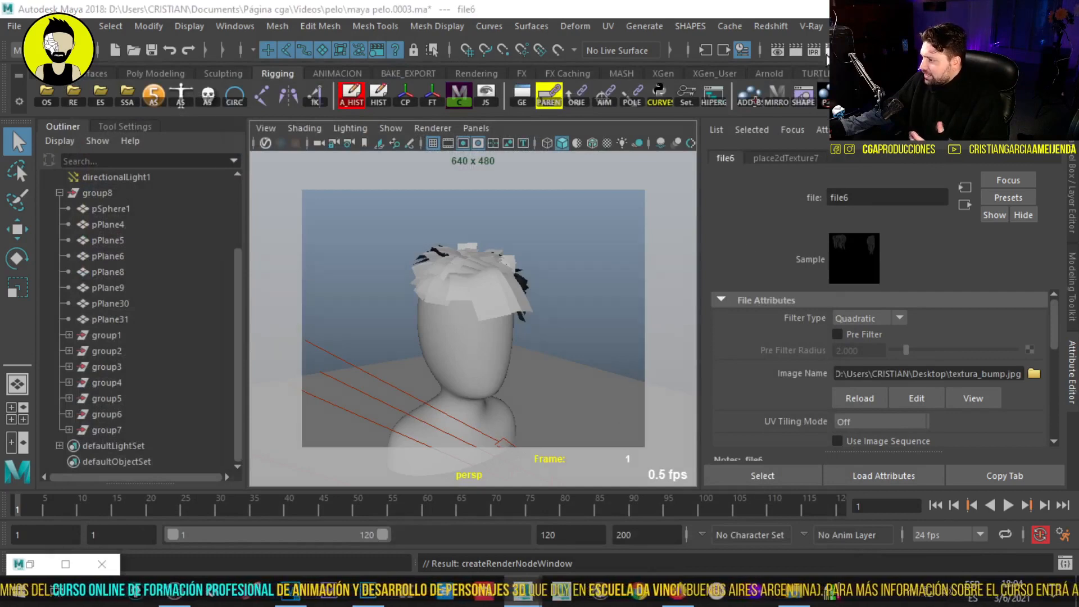
- Open the render settings and set V-Ray's image sampler type to Bucket
{"action": "left_click", "coordinate": [827, 57]}
{"action": "left_click", "coordinate": [333, 146]}
{"action": "left_click", "coordinate": [366, 149]}
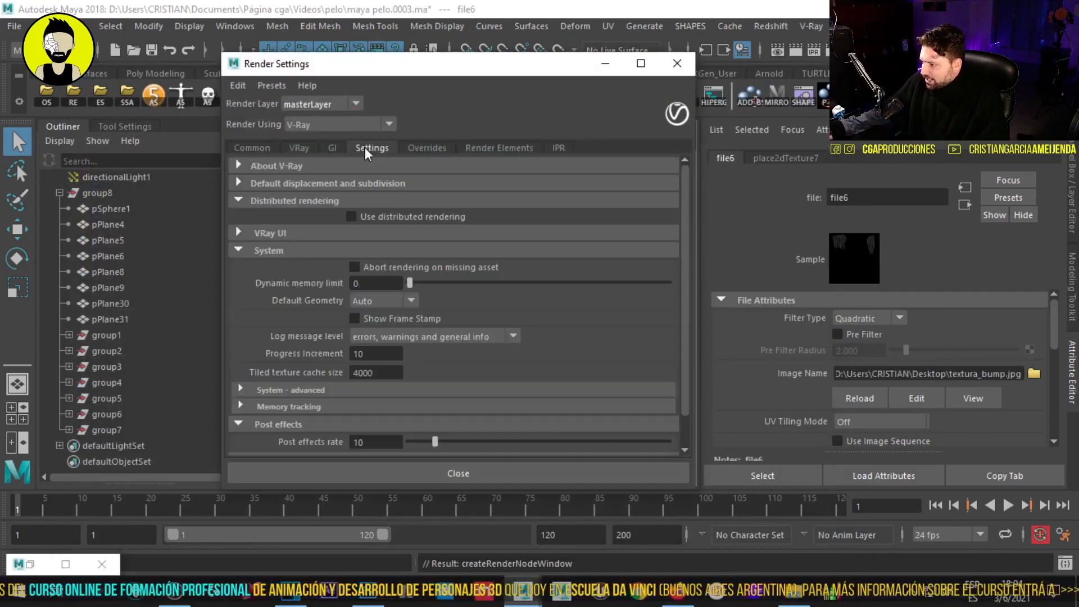
{"action": "left_click", "coordinate": [332, 147]}
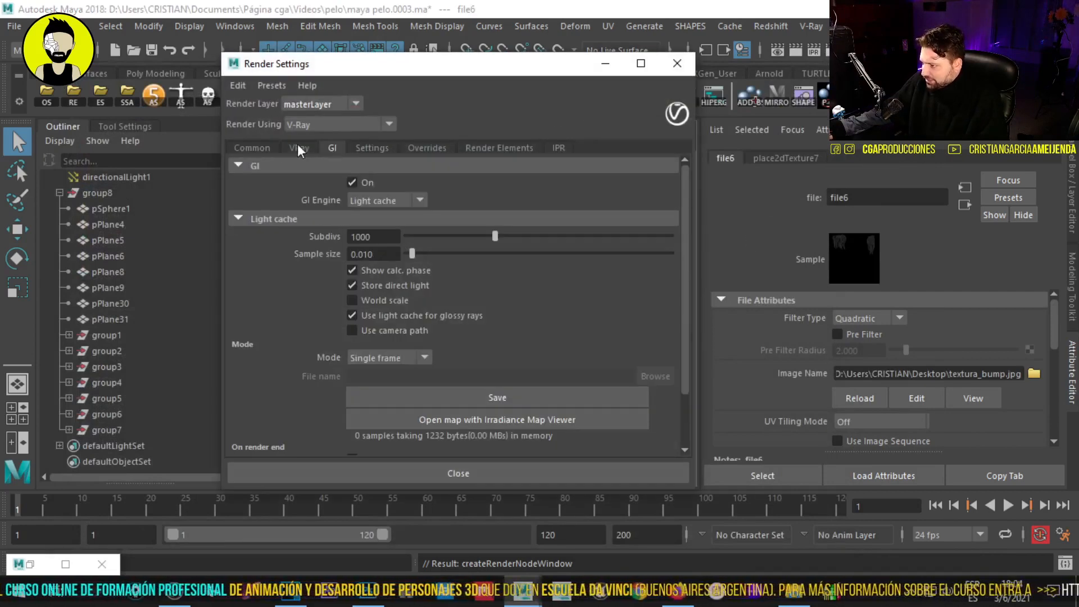
{"action": "left_click", "coordinate": [298, 148]}
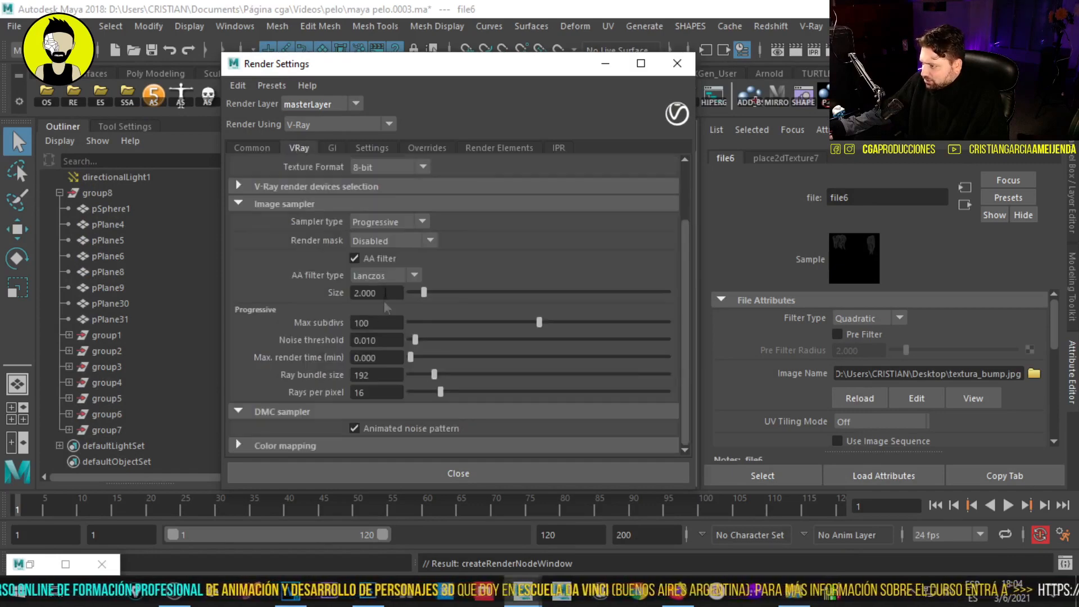
{"action": "scroll", "coordinate": [376, 254], "scroll_direction": "up", "scroll_amount": 1}
{"action": "left_click", "coordinate": [383, 269]}
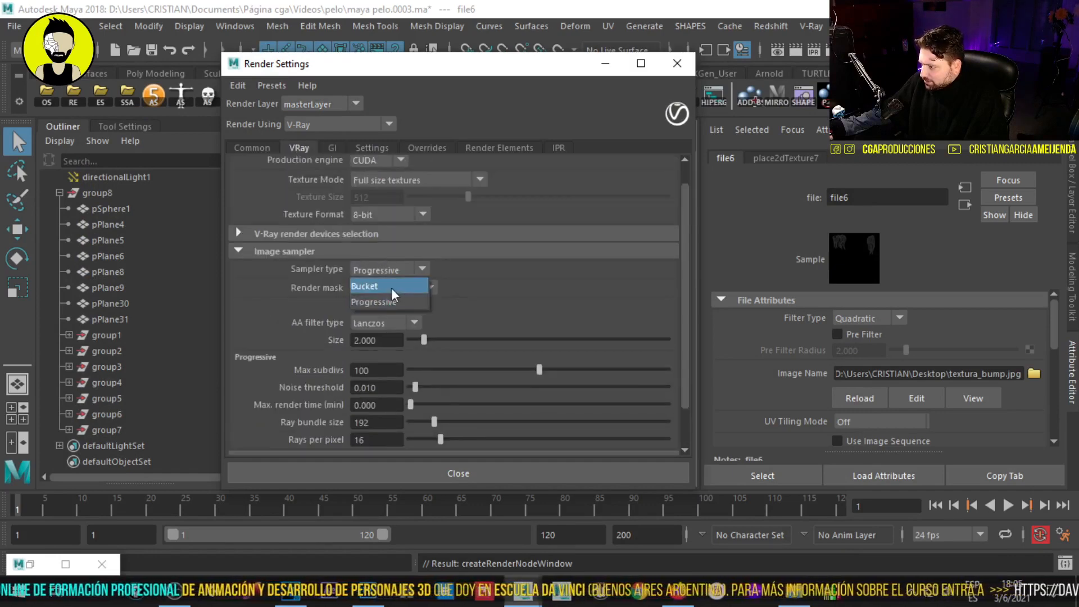
{"action": "left_click", "coordinate": [387, 286]}
- Switch V-Ray's production engine to CPU and put the render settings window away
{"action": "left_click", "coordinate": [245, 148]}
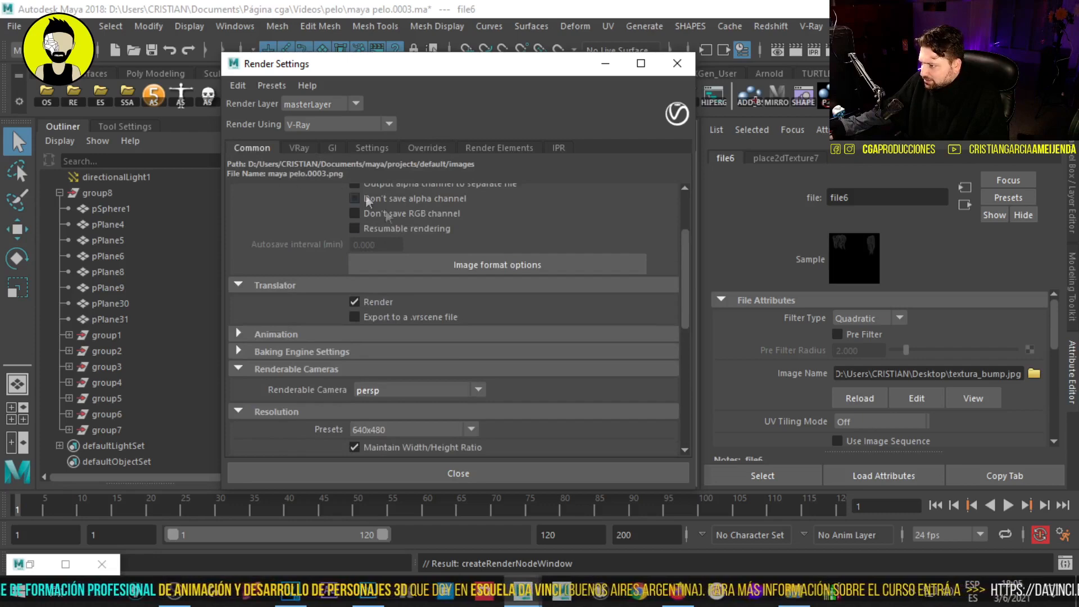
{"action": "left_click", "coordinate": [299, 148]}
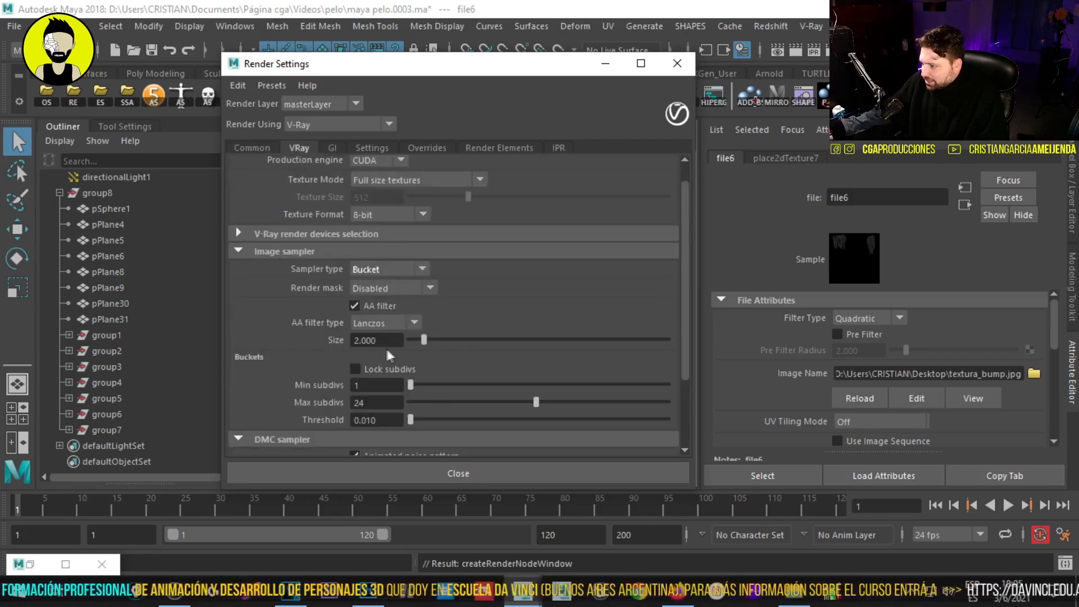
{"action": "scroll", "coordinate": [410, 340], "scroll_direction": "up", "scroll_amount": 1}
{"action": "left_click", "coordinate": [375, 185]}
{"action": "left_click", "coordinate": [367, 203]}
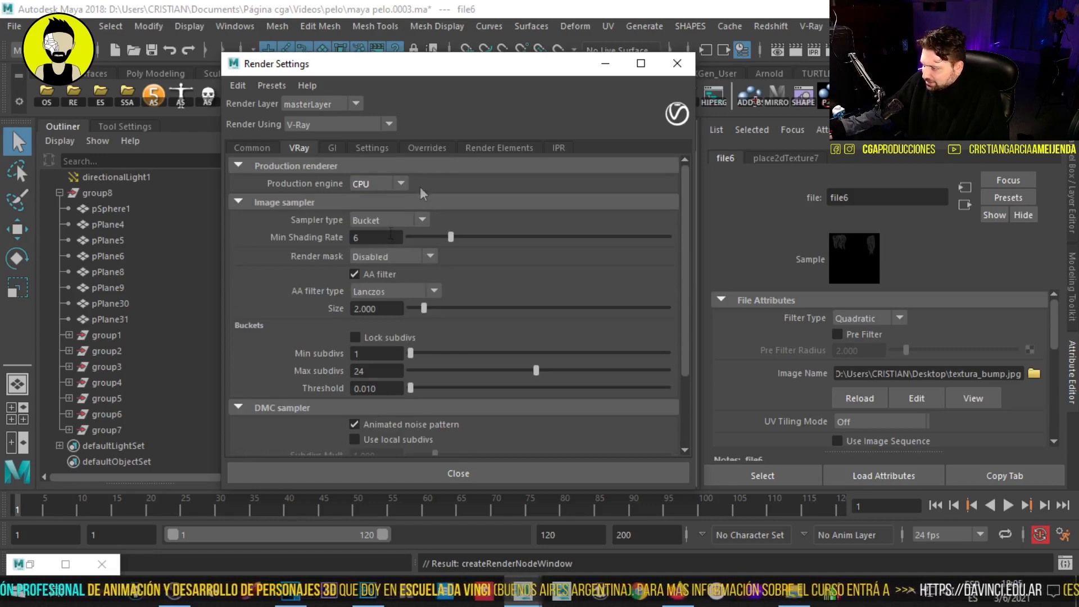
{"action": "left_click", "coordinate": [606, 63]}
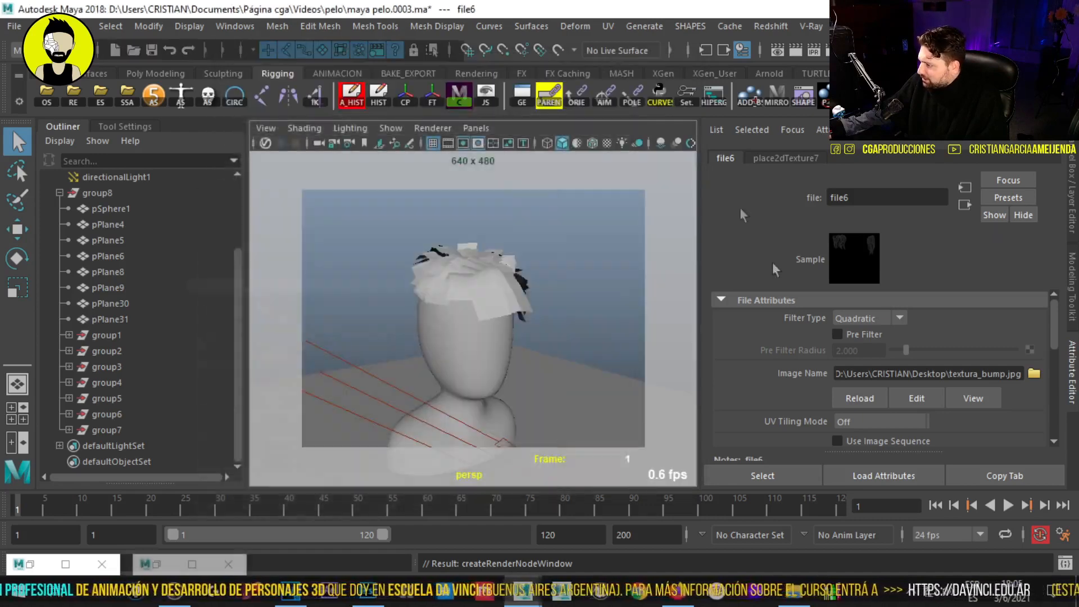
- Render the head again with V-Ray, examine the hair, and move the frame buffer aside to uncover the viewport
{"action": "left_click", "coordinate": [796, 50]}
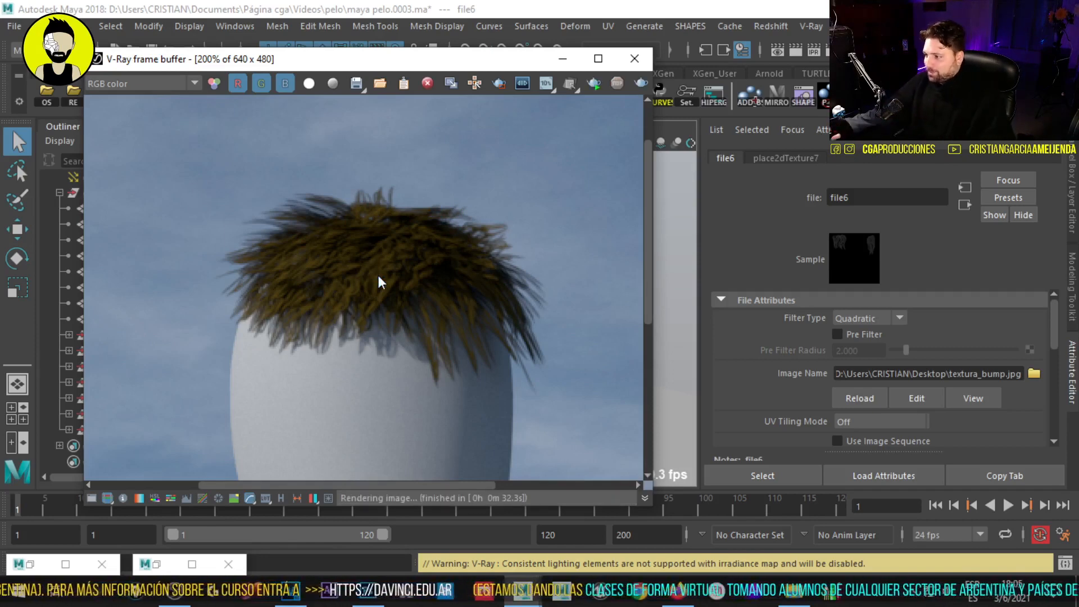
{"action": "scroll", "coordinate": [377, 276], "scroll_direction": "down", "scroll_amount": 10}
{"action": "double_click", "coordinate": [429, 300]}
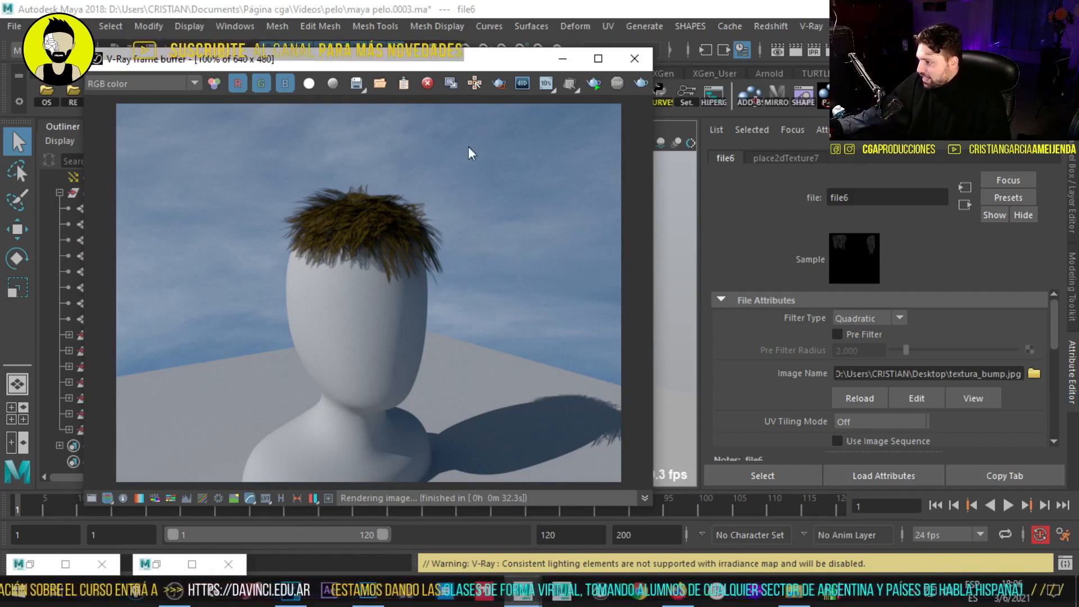
{"action": "scroll", "coordinate": [423, 186], "scroll_direction": "up", "scroll_amount": 1}
{"action": "left_click_drag", "start_coordinate": [393, 58], "coordinate": [792, 90]}
{"action": "scroll", "coordinate": [776, 290], "scroll_direction": "down", "scroll_amount": 1}
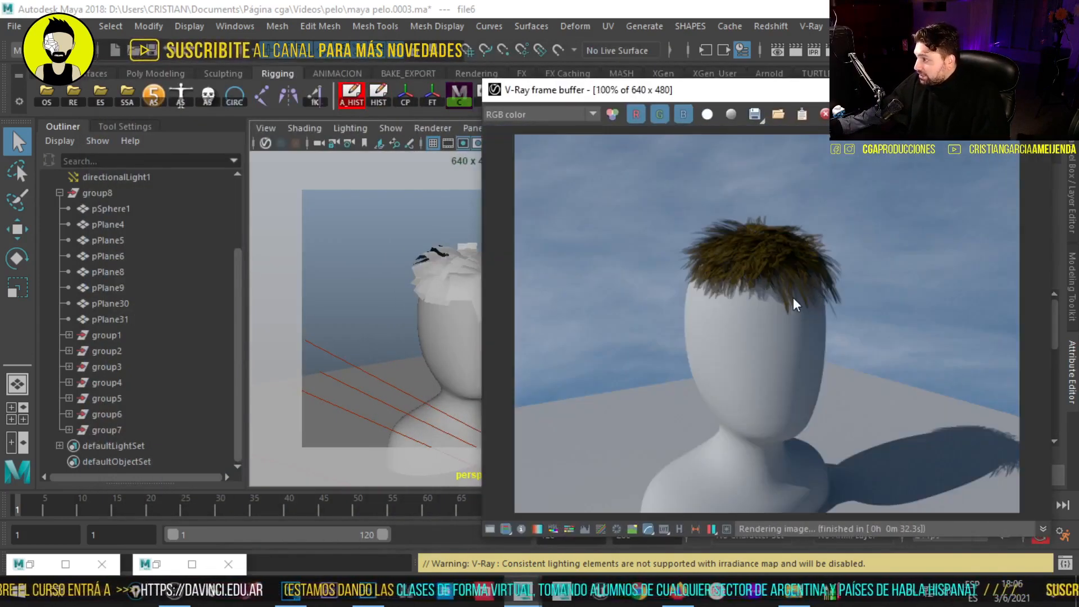